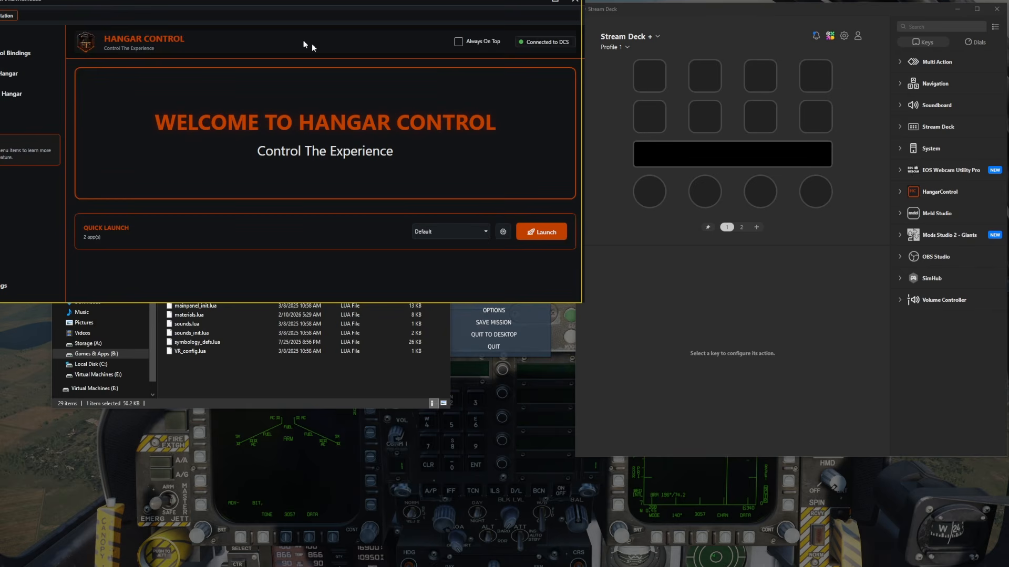
Review the DCS World Saved Games path and the Stream Deck plugin status in the HangarControl settings
left_click_drag(328, 16, 373, 14)
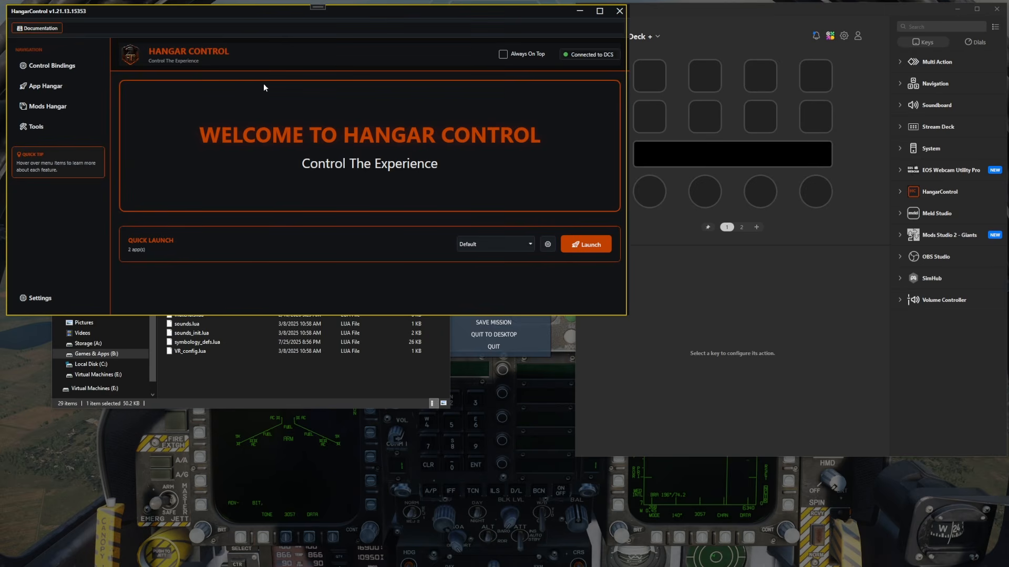
left_click(40, 297)
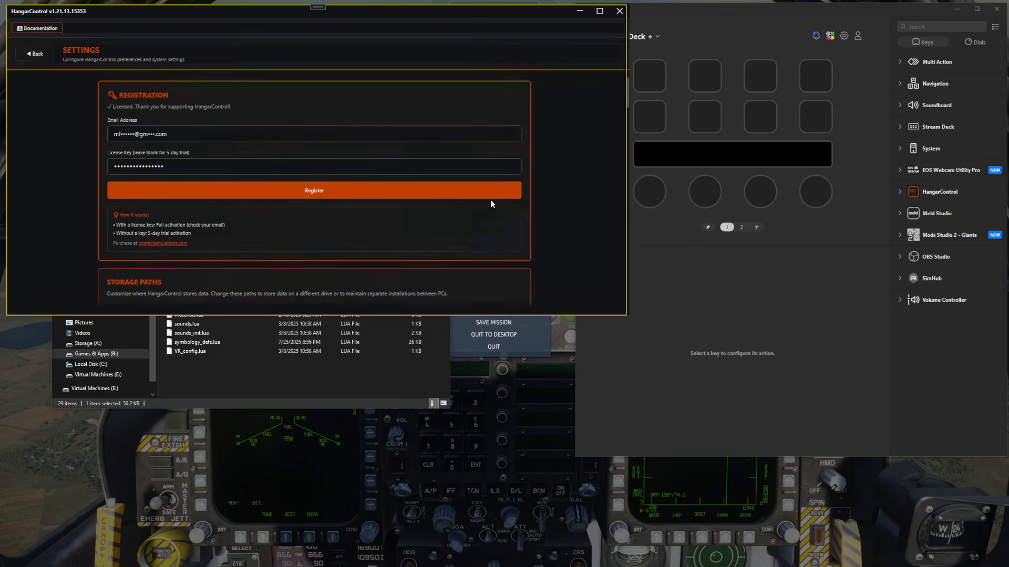
scroll(368, 154, "down", 15)
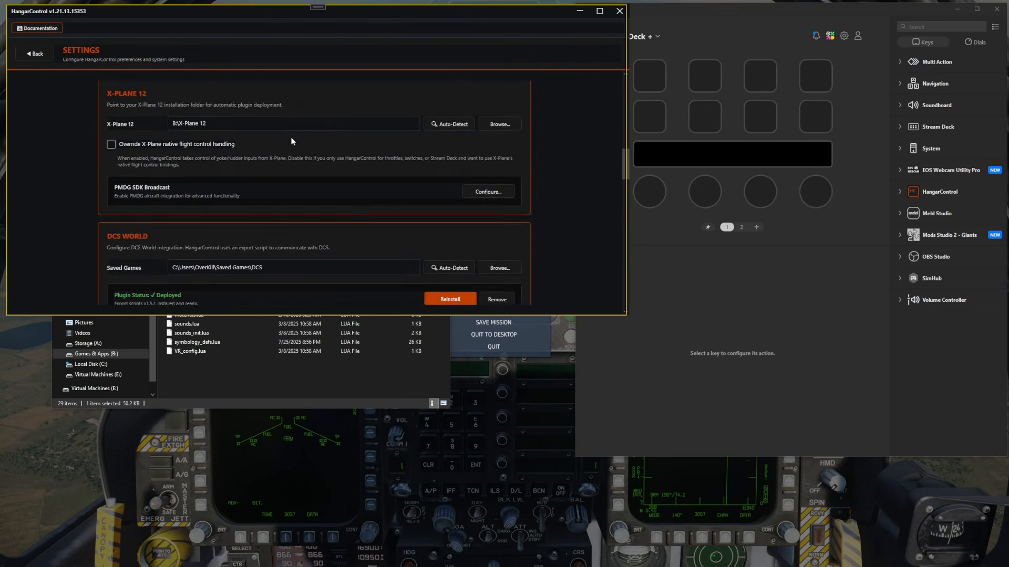
scroll(292, 141, "up", 1)
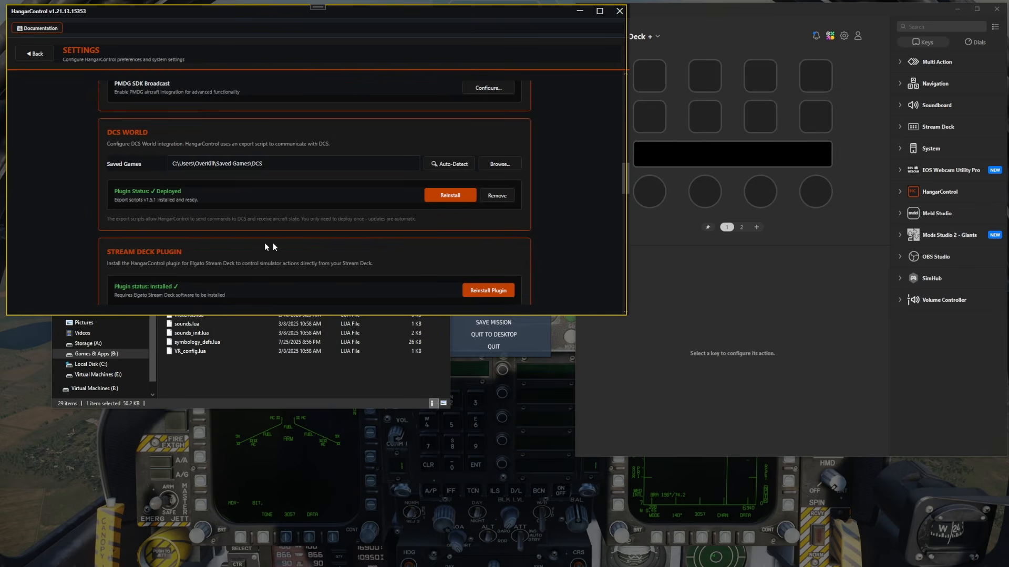
left_click_drag(279, 173, 93, 156)
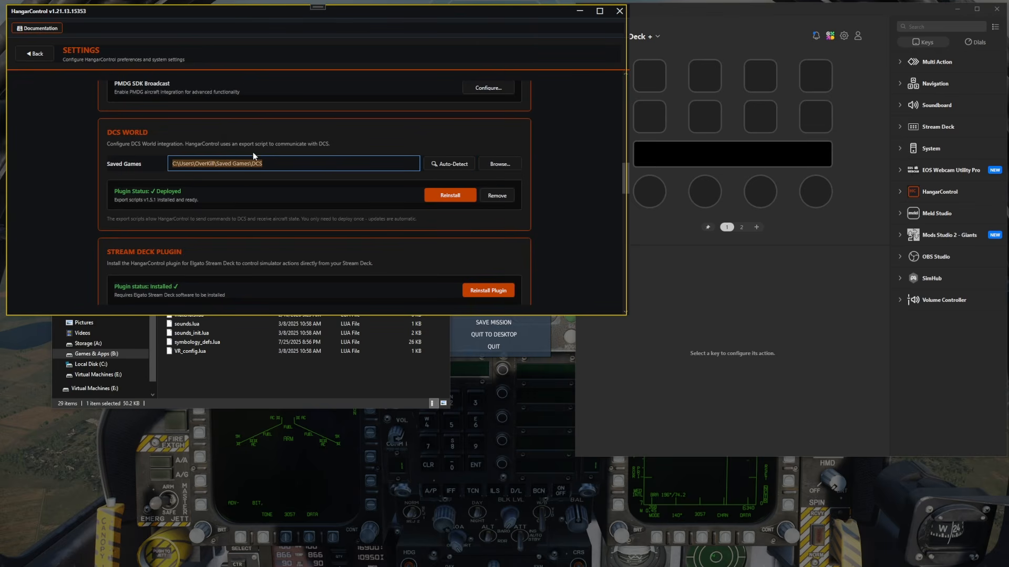
left_click(360, 131)
scroll(366, 137, "down", 3)
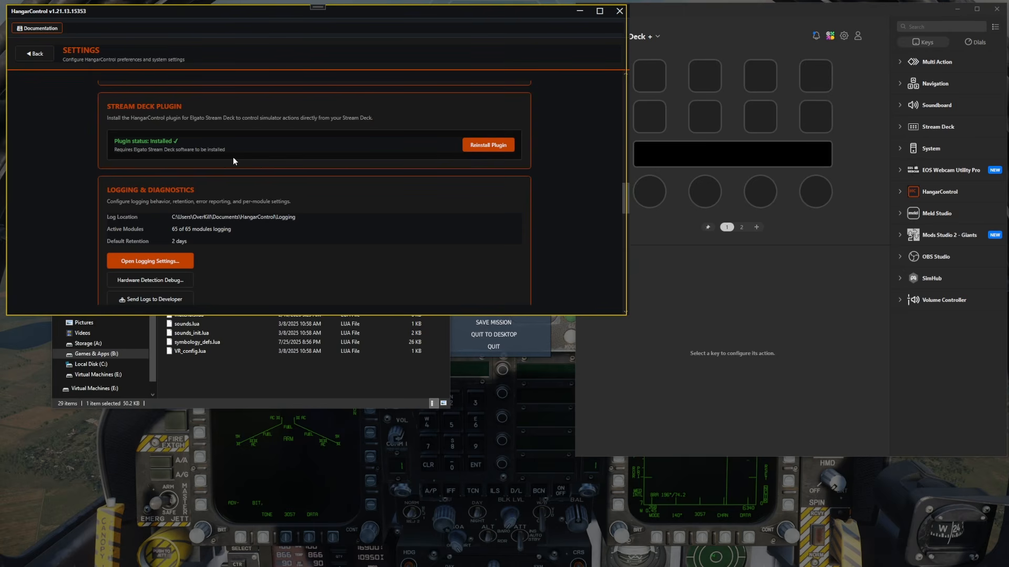
Check the DCS World hangar's name and simulator type in Control Bindings, leaving its configuration as it is
left_click(34, 54)
left_click(50, 66)
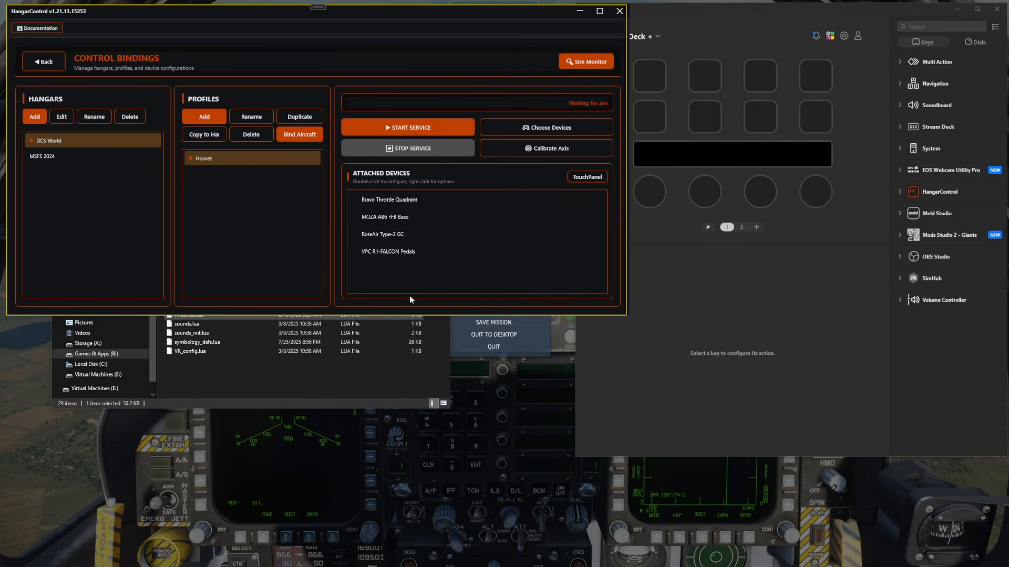
right_click(52, 139)
left_click(60, 119)
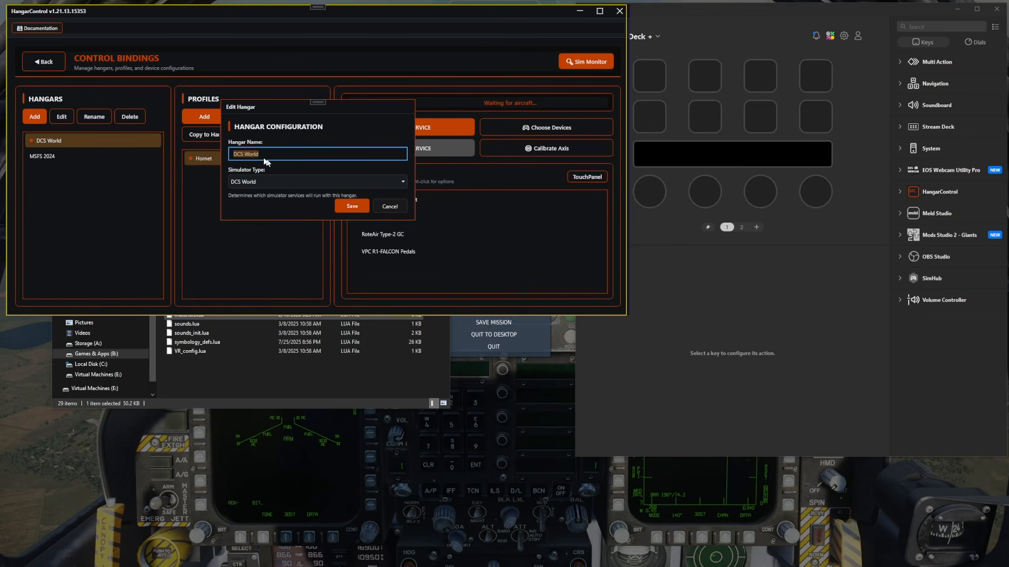
left_click(389, 209)
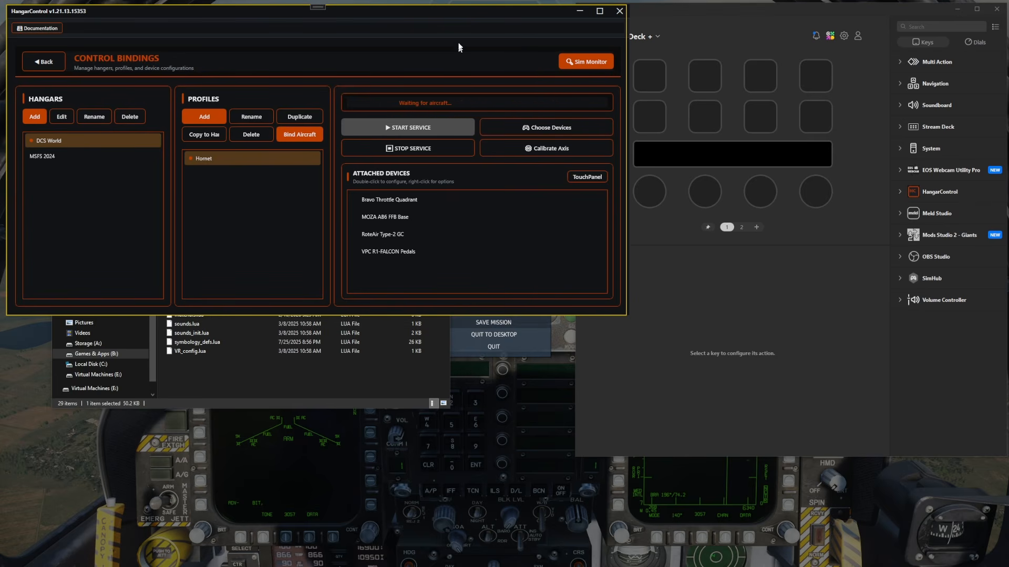
Move HangarControl out of the way and open clickabledata.lua from the FA-18C Cockpit Scripts folder in Notepad++
left_click_drag(458, 19, 787, 0)
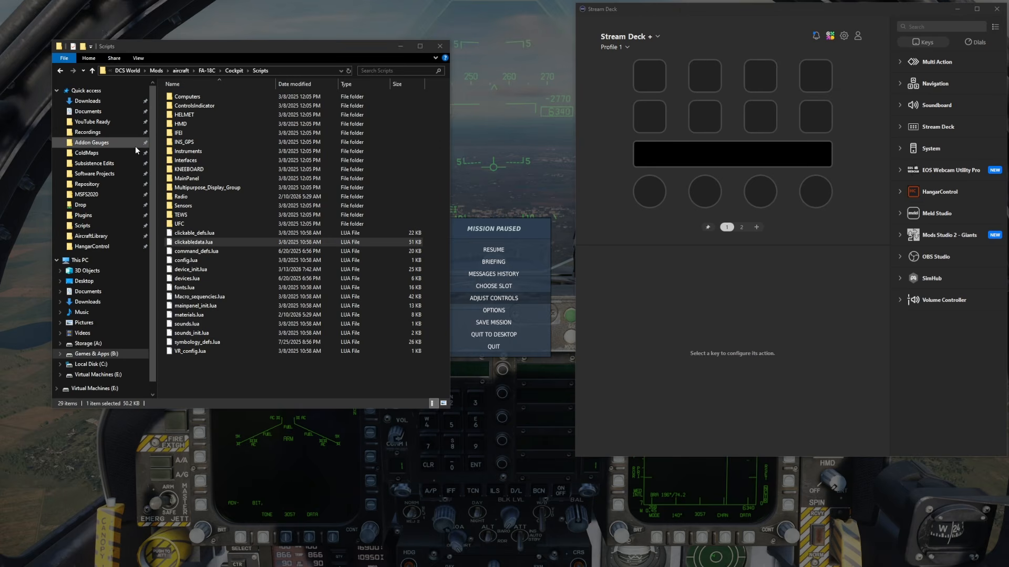
right_click(201, 240)
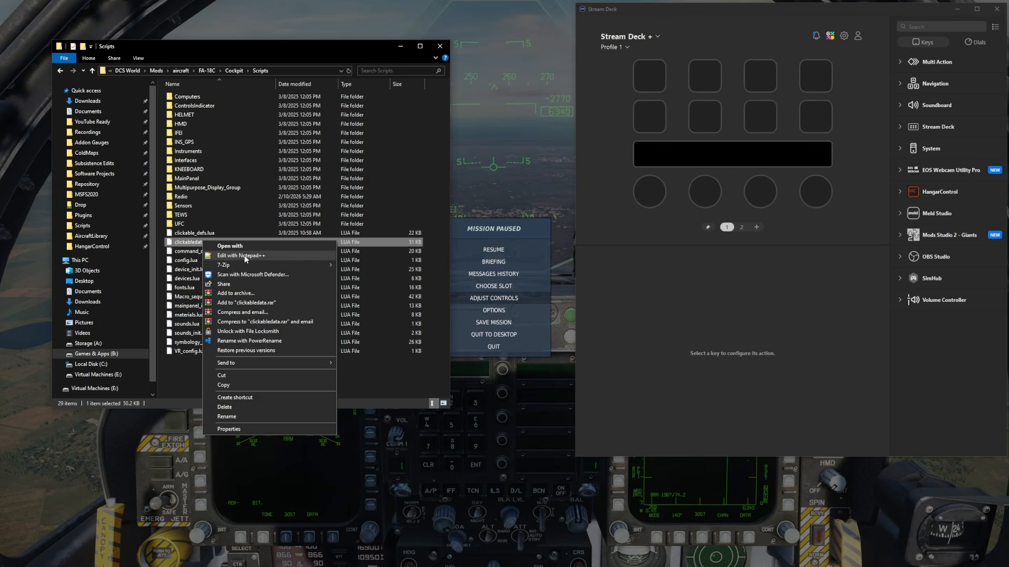
left_click(245, 256)
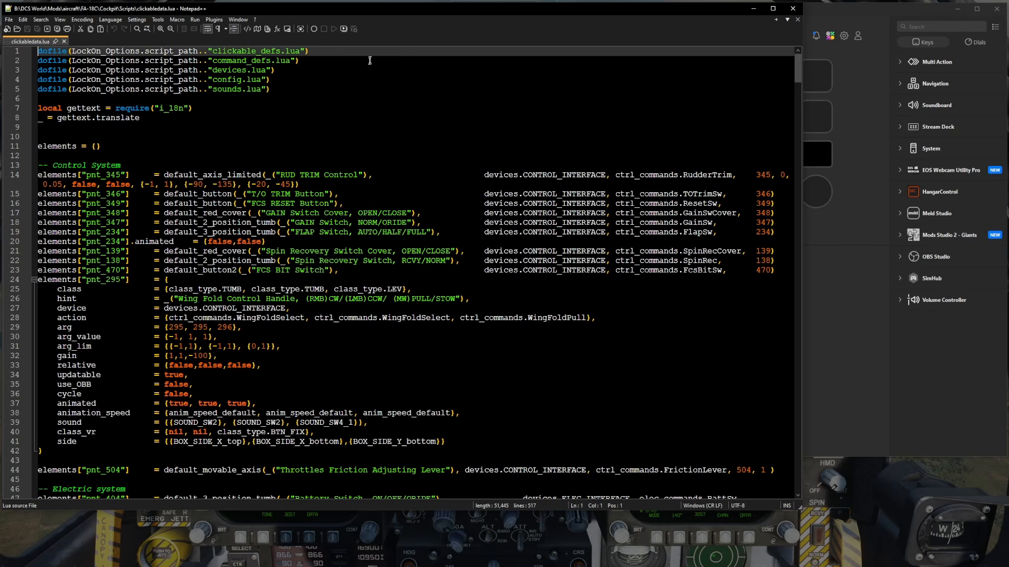
left_click_drag(399, 15, 419, 9)
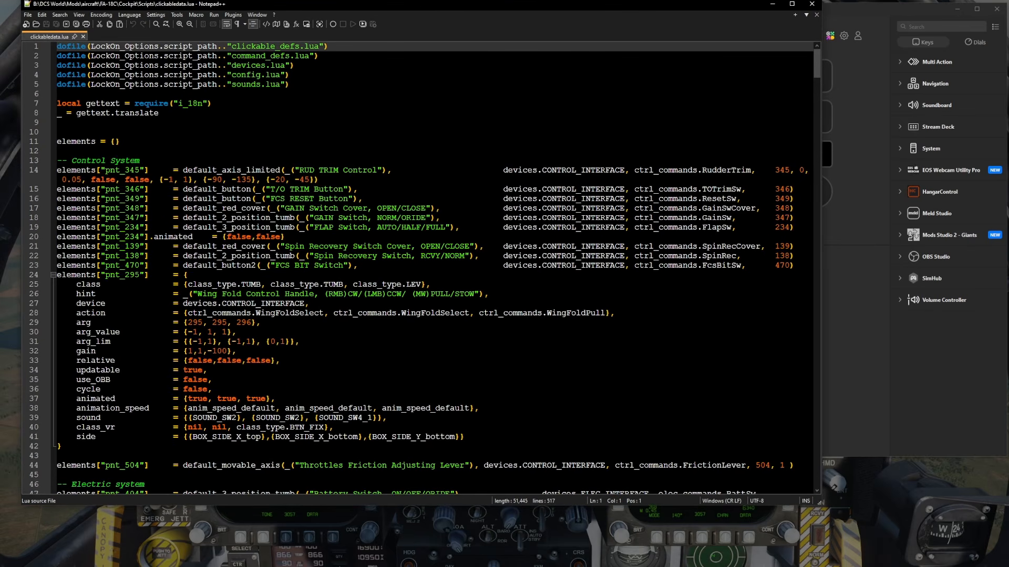
Examine the Control System section, highlighting its heading and the element ID and device name of the T/O TRIM Button entry
scroll(421, 238, "down", 1)
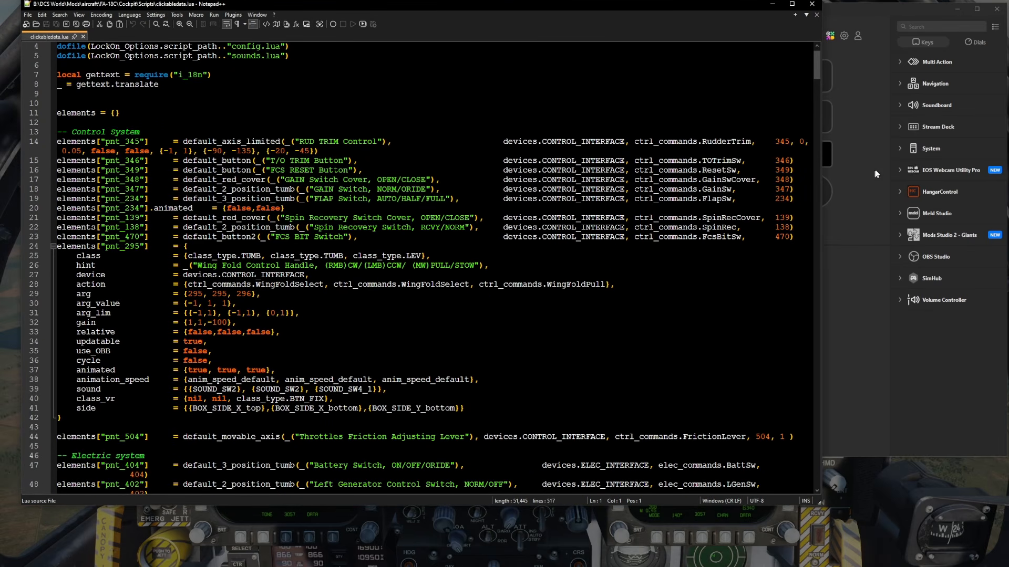
left_click_drag(100, 161, 151, 161)
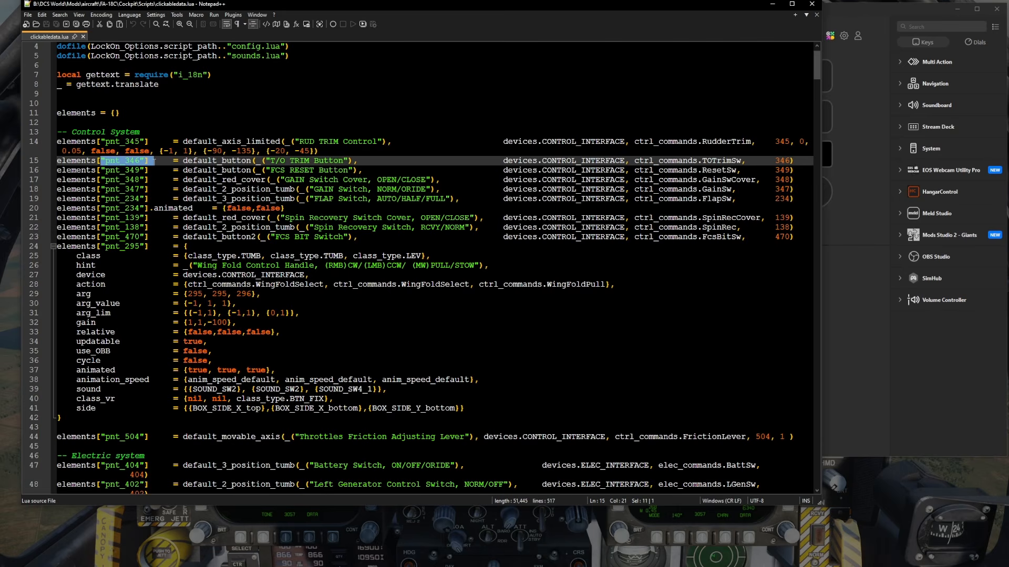
left_click_drag(503, 160, 563, 162)
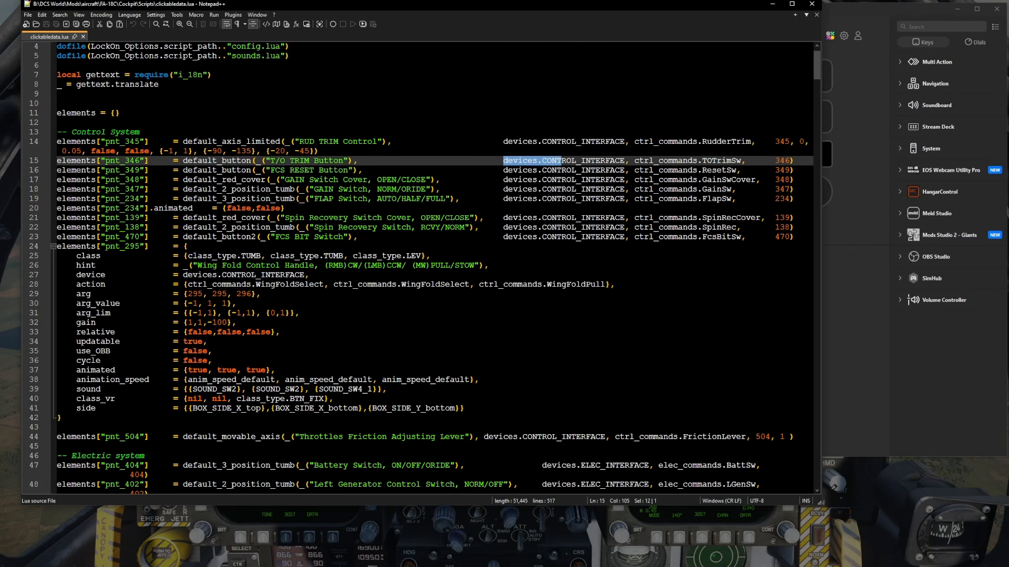
left_click_drag(72, 132, 147, 131)
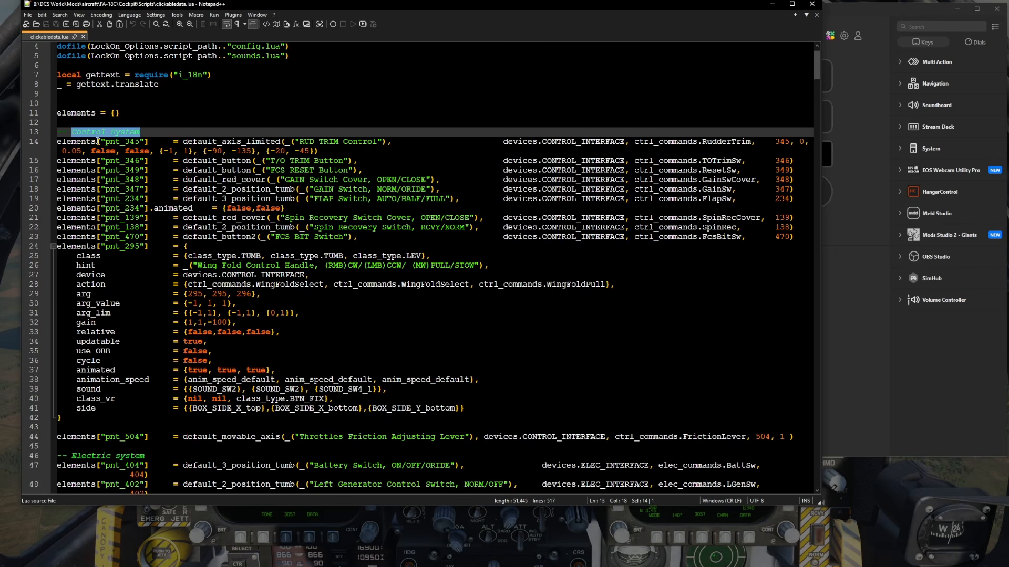
left_click(152, 132)
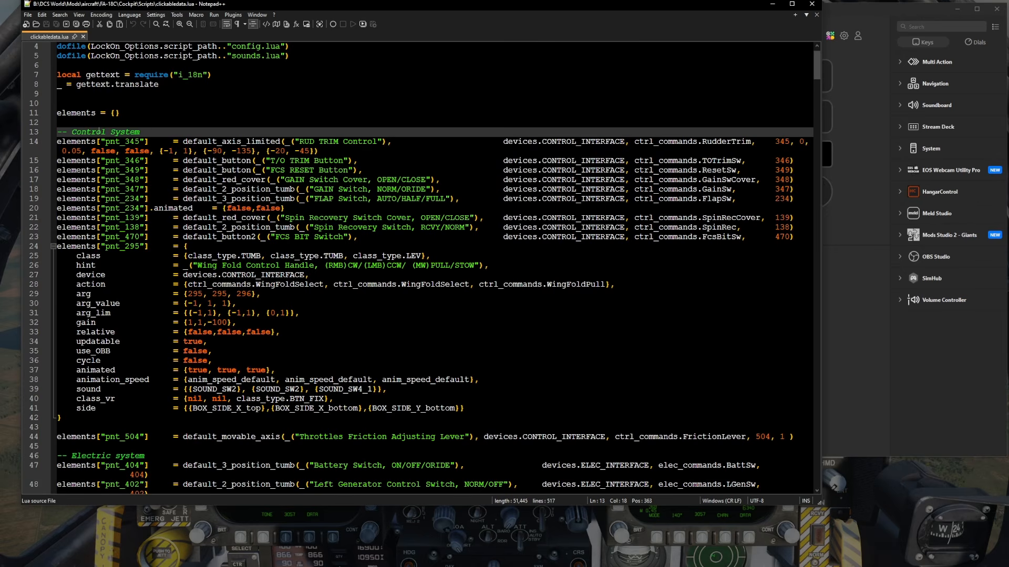
mouse_move(67, 132)
left_mouse_down()
mouse_move(72, 125)
mouse_move(52, 134)
left_mouse_up()
left_click(66, 132)
left_click_drag(70, 131, 140, 132)
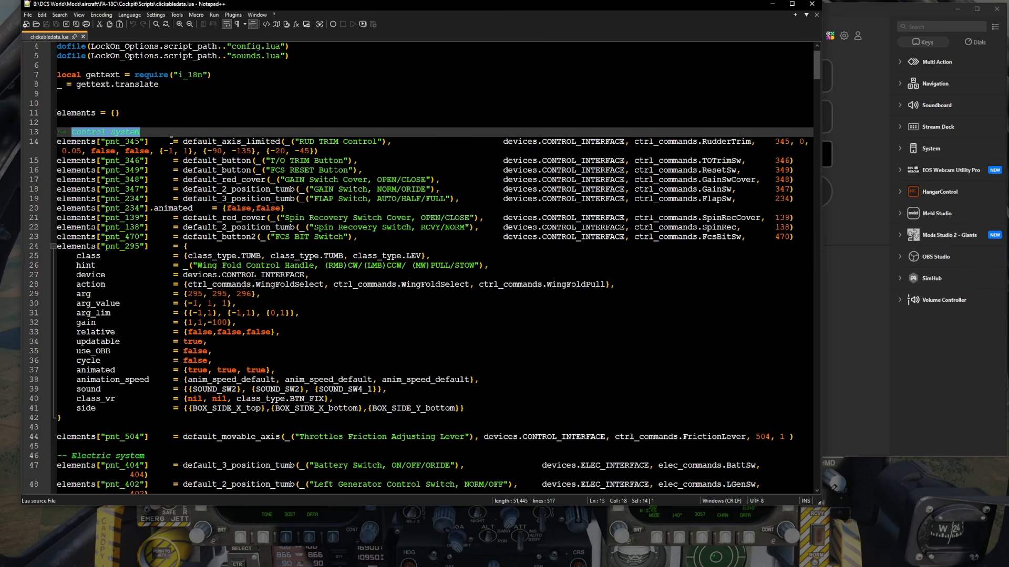
Find the Gear system section and highlight the complete Landing Gear Control Handle definition on line 83
scroll(137, 136, "down", 8)
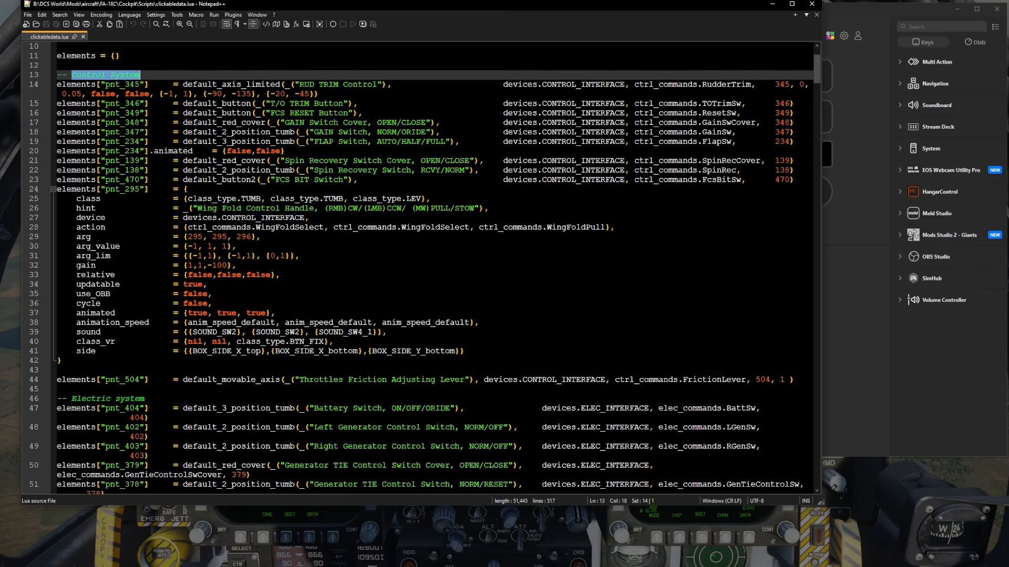
scroll(137, 141, "down", 7)
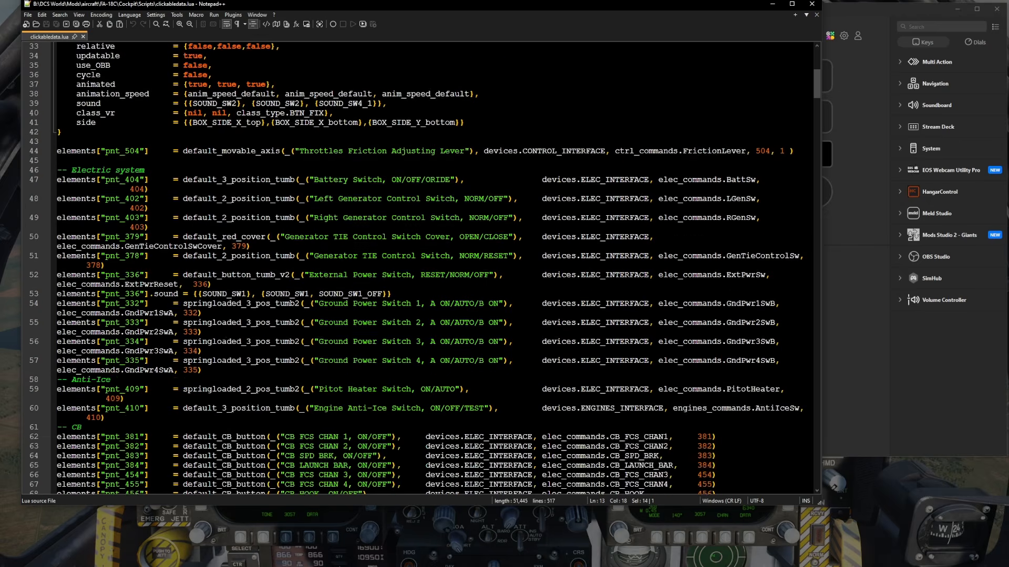
scroll(418, 269, "down", 6)
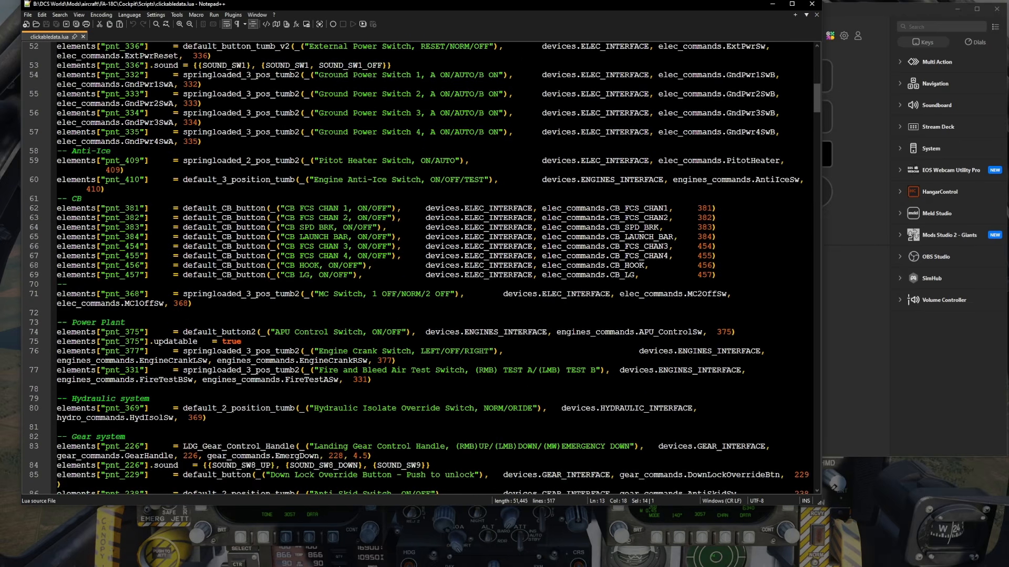
scroll(159, 178, "down", 4)
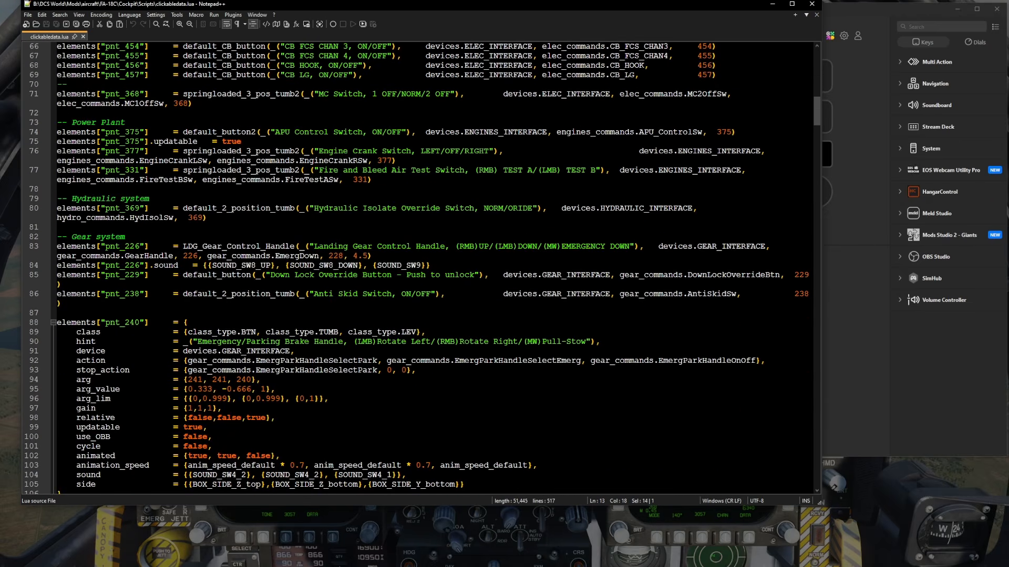
left_click_drag(72, 236, 130, 237)
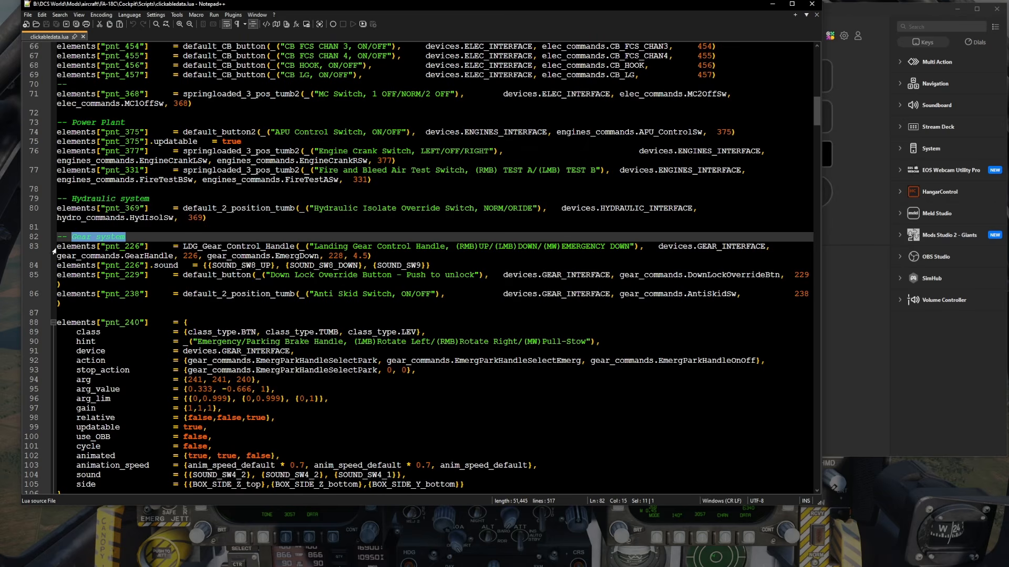
left_click_drag(57, 246, 802, 258)
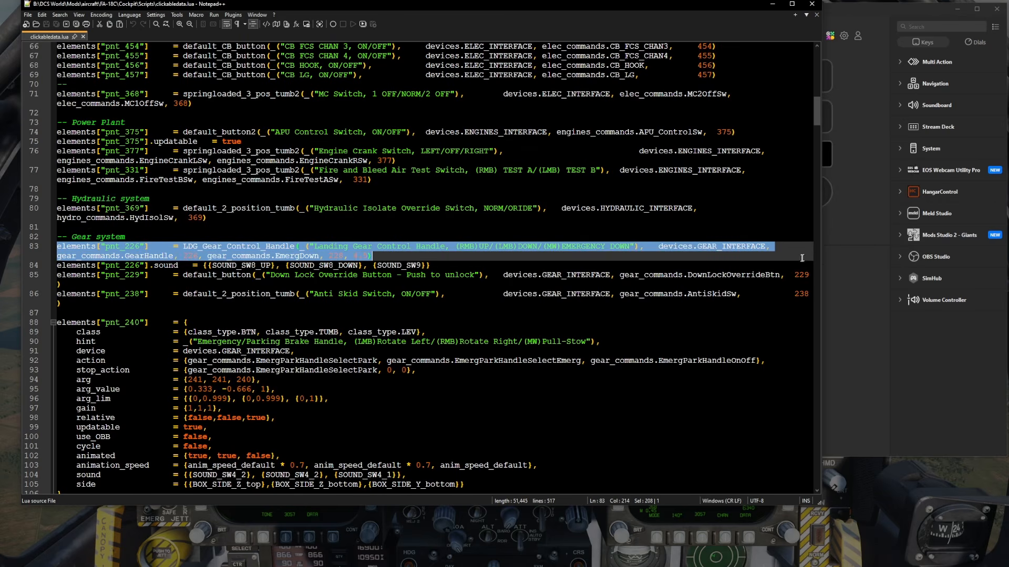
Examine the parts of the landing gear definition: the LDG_Gear_Control_Handle function, its hint text, the devices.GEAR_INTERFACE device and the GearHandle command
left_click(380, 258)
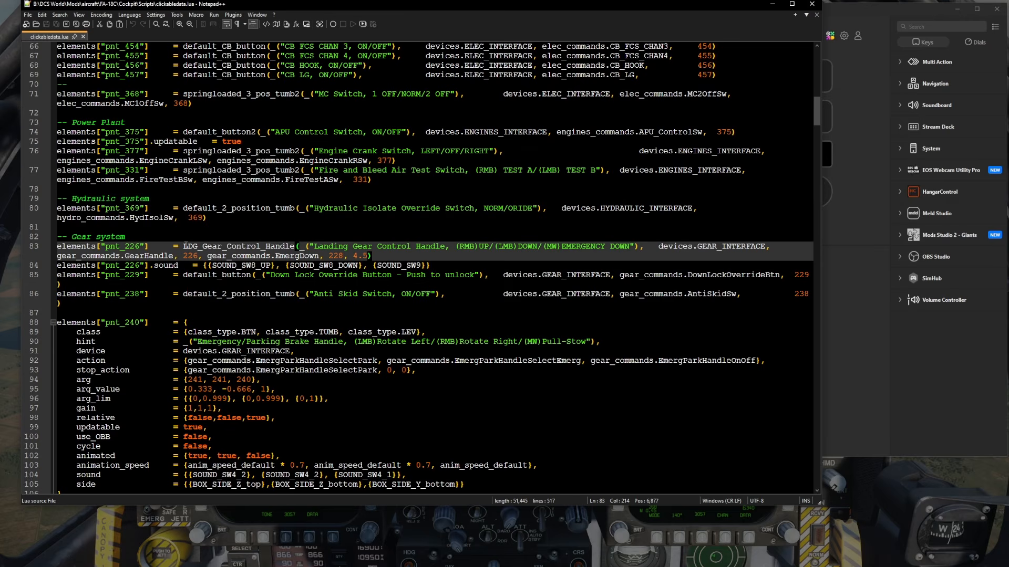
left_click_drag(184, 245, 295, 246)
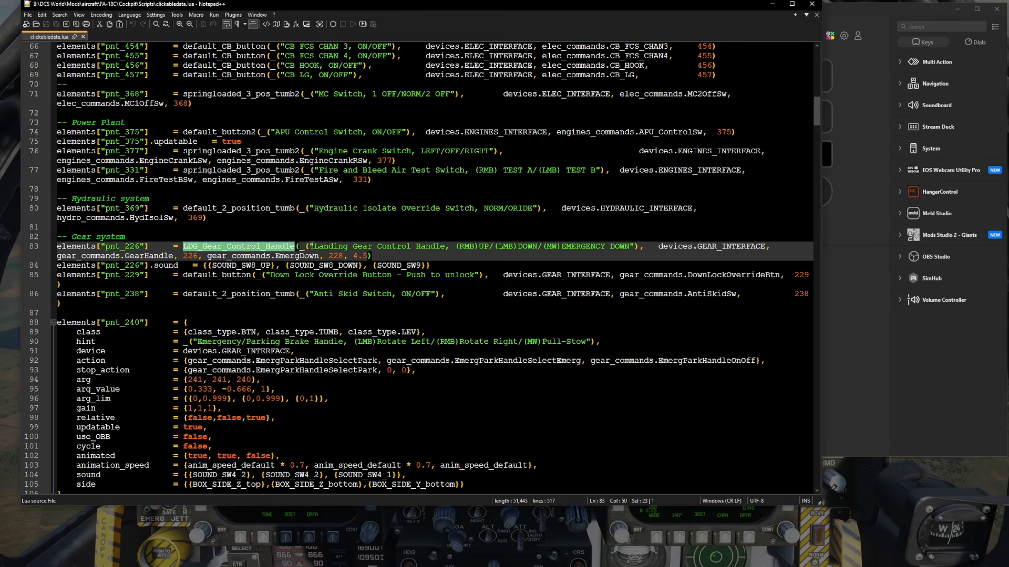
left_click_drag(310, 246, 634, 246)
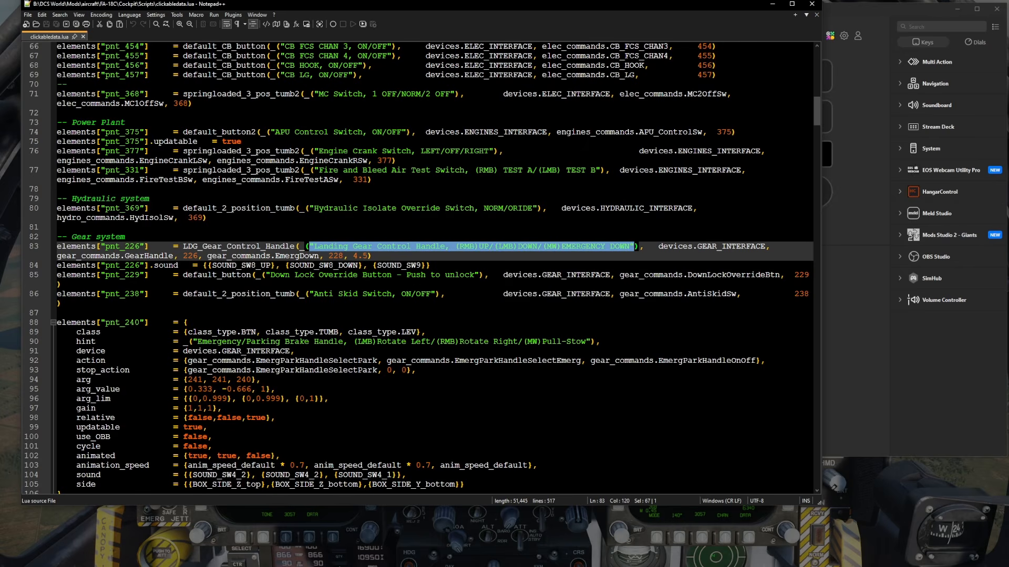
left_click_drag(658, 247, 776, 249)
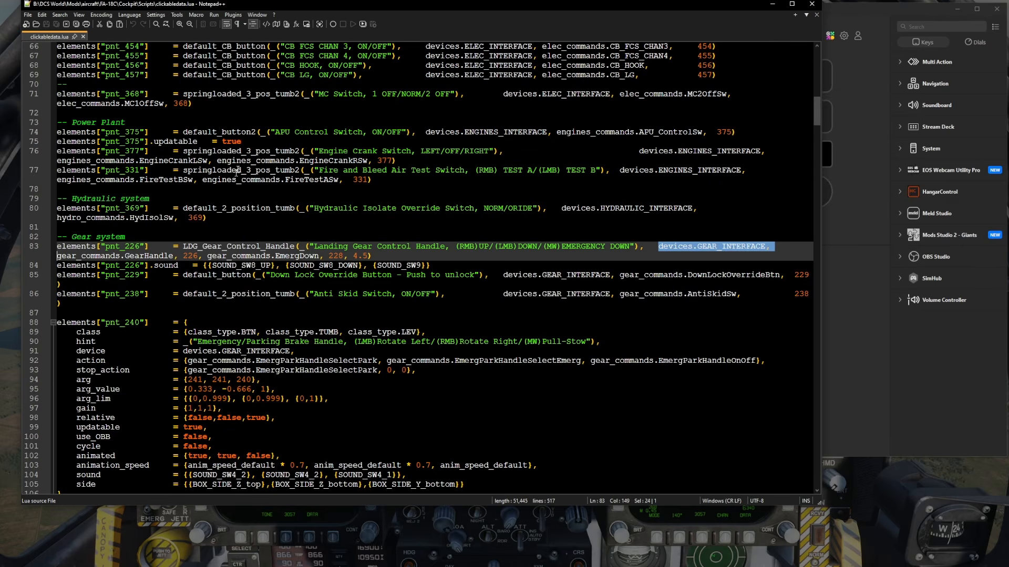
left_click(180, 256)
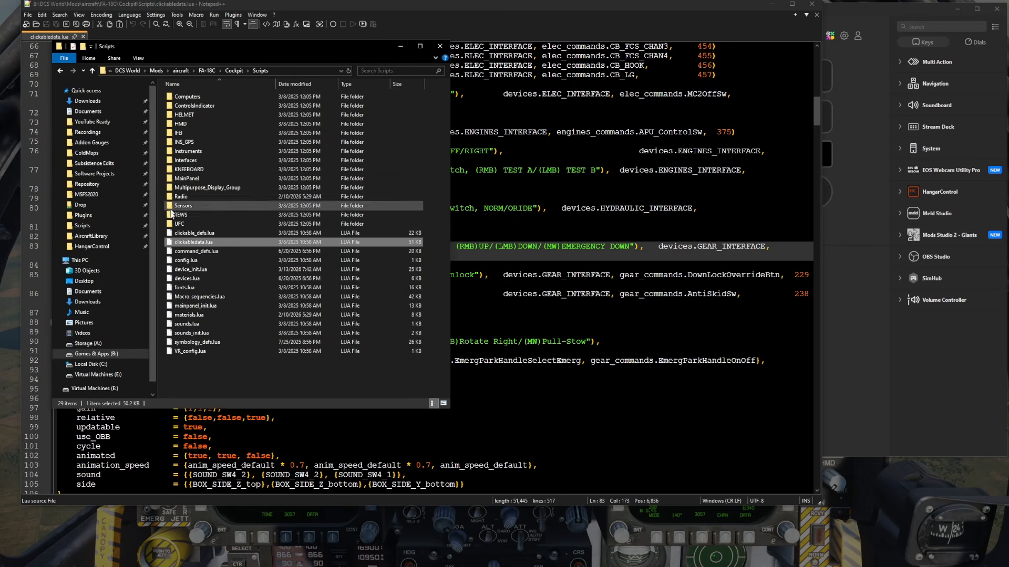
Point out devices.lua and command_defs.lua in the Scripts folder, and move the folder window off the code
left_click(181, 279)
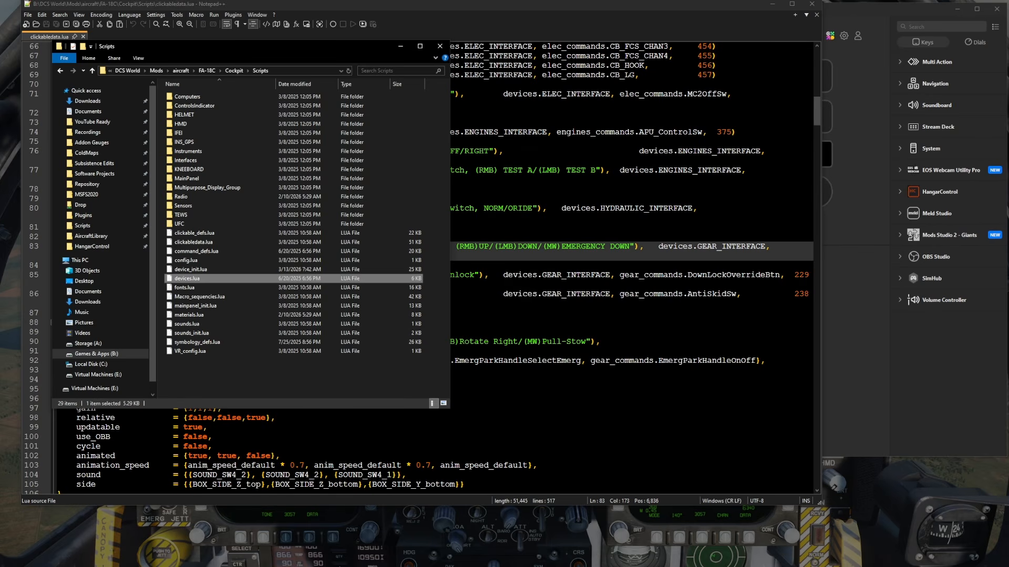
left_click(222, 254)
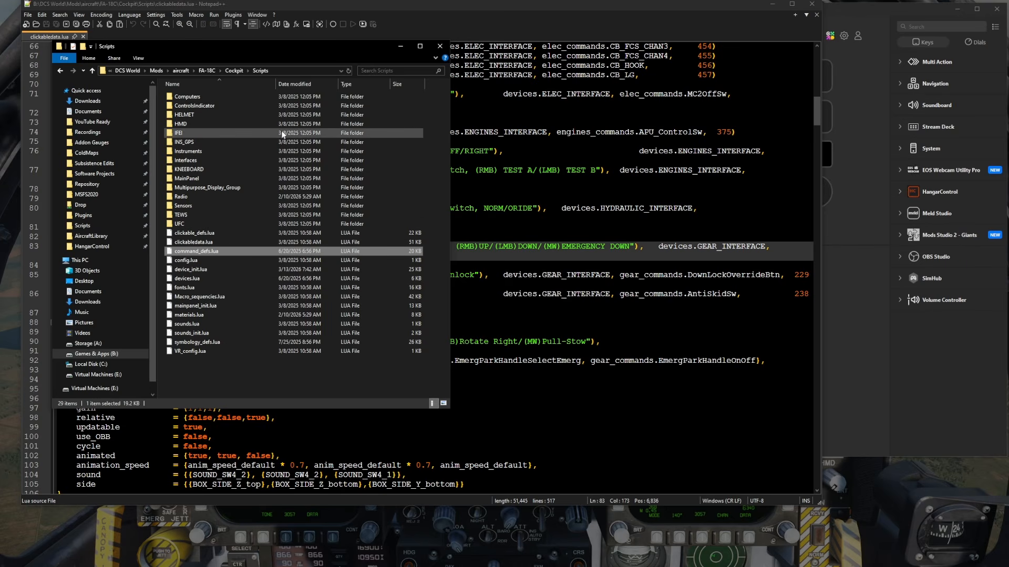
left_click_drag(314, 52, 0, 74)
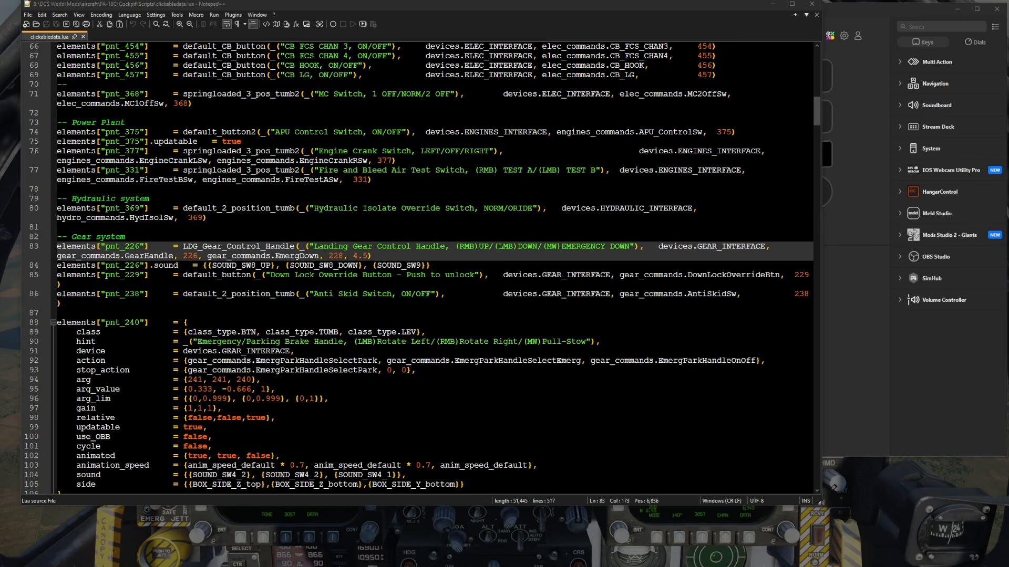
Find the Electric system section and highlight the complete Battery Switch definition on line 47
scroll(420, 263, "up", 6)
scroll(420, 263, "up", 6)
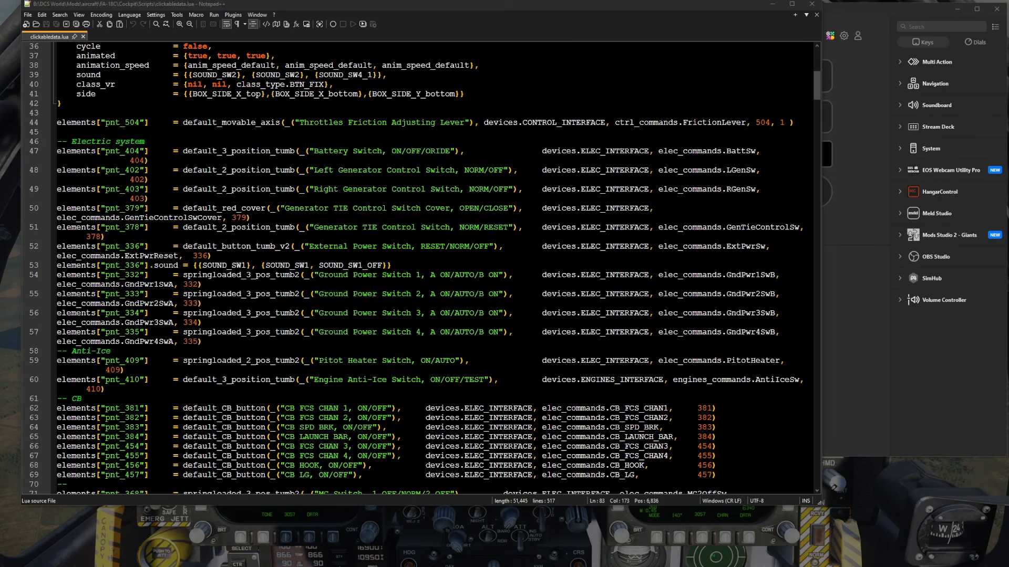
scroll(420, 262, "up", 1)
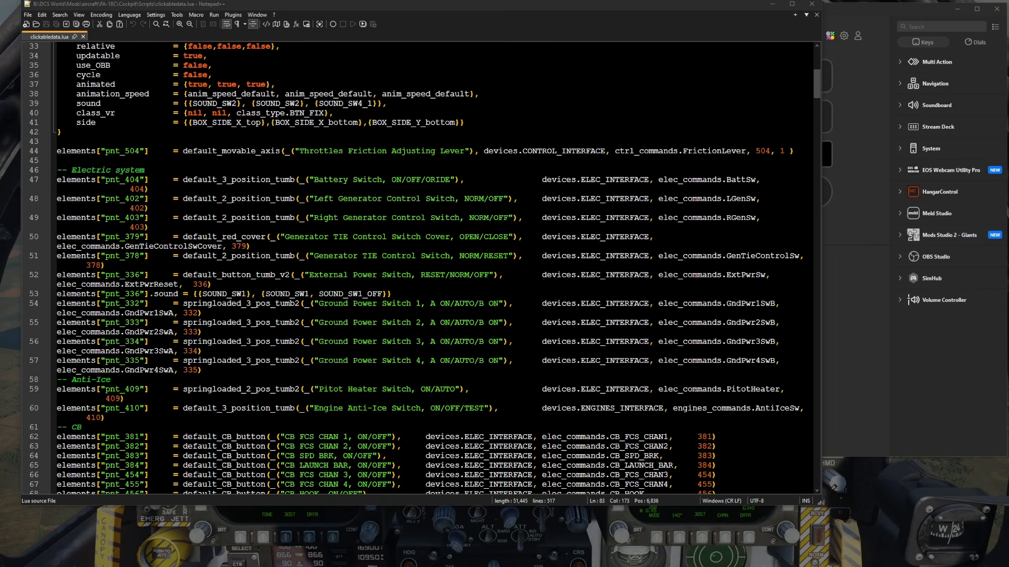
left_click_drag(56, 180, 797, 187)
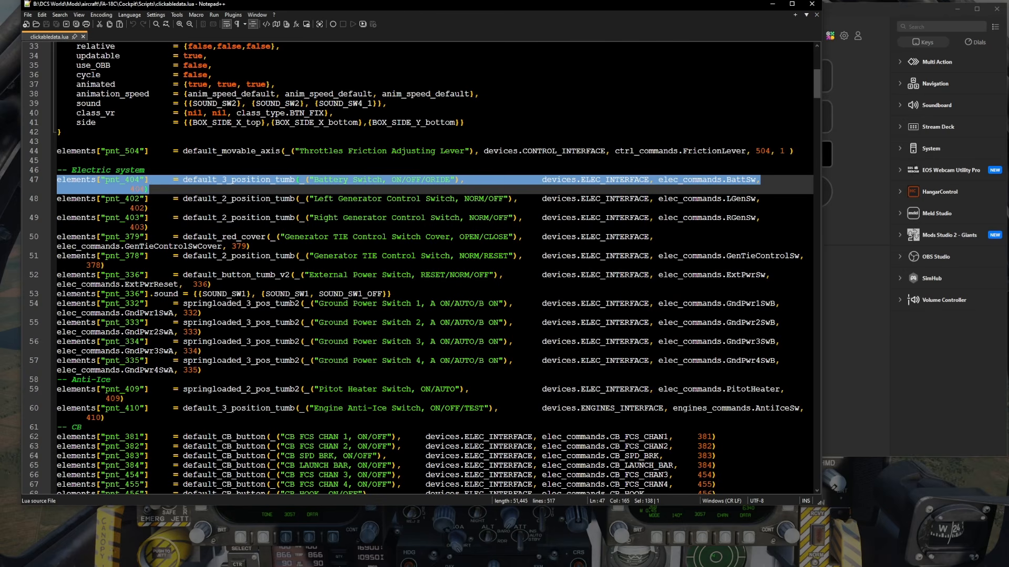
Examine the Battery Switch definition, highlighting its default_3_position_tumb function and the ON/OFF/ORIDE positions in its hint text
left_click(188, 180)
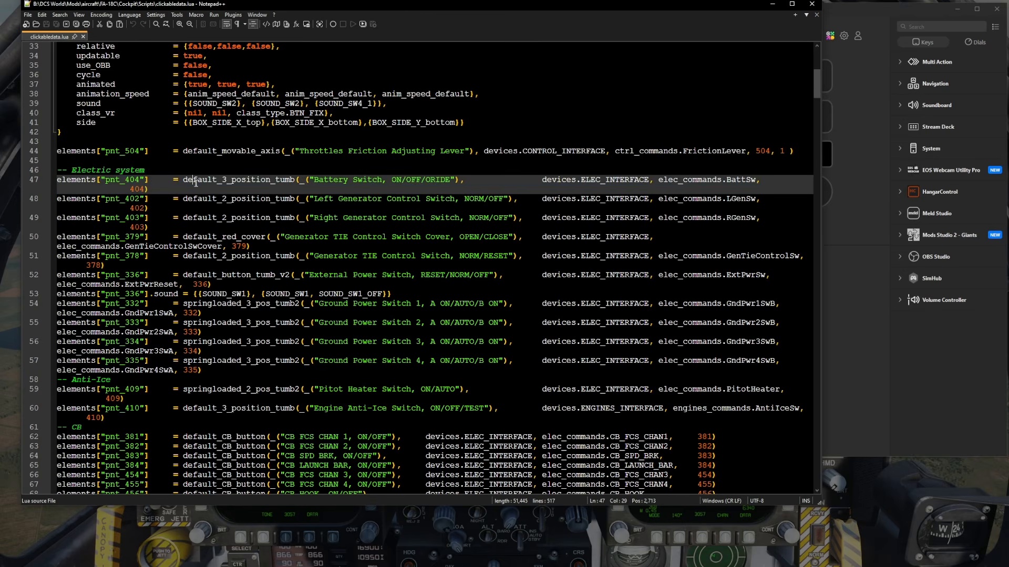
left_click_drag(184, 181, 295, 181)
left_click(284, 190)
left_click_drag(391, 182, 450, 182)
left_click(446, 191)
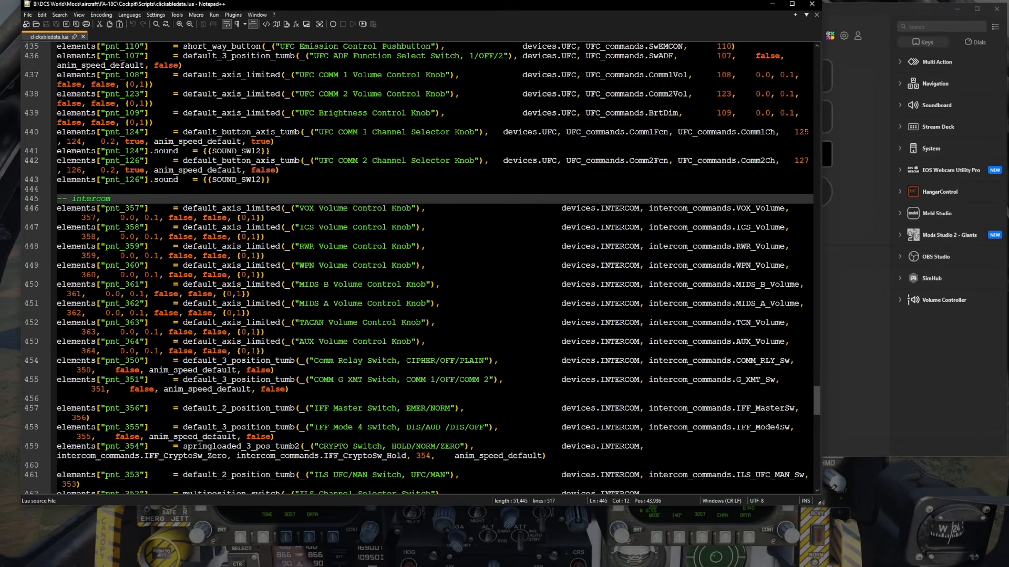
Search clickabledata.lua for "Caution", keep the search dialog off the matches, and place the cursor on the MASTER CAUTION Reset Button entry
key("ctrl+shift+Left")
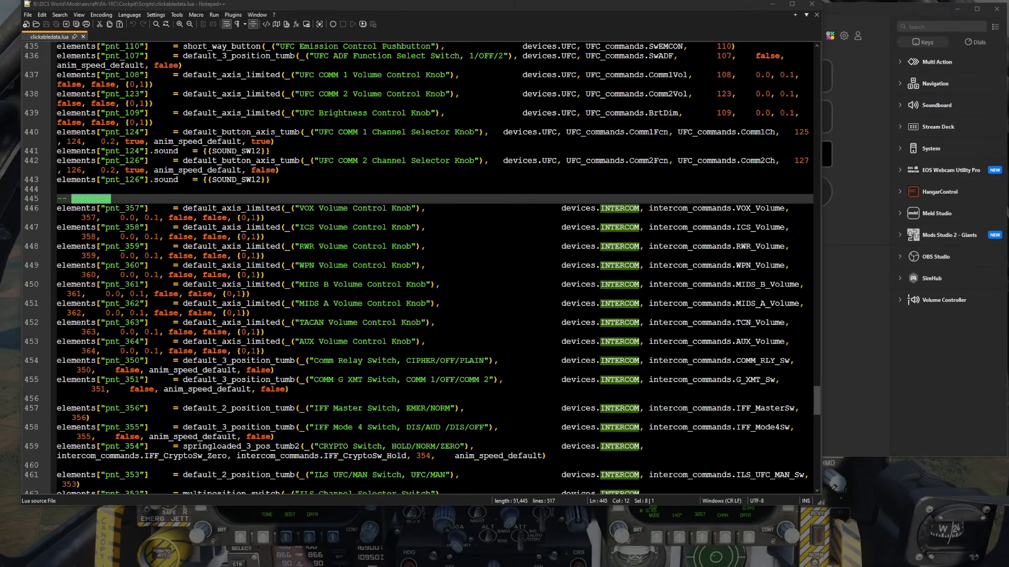
key("ctrl+f")
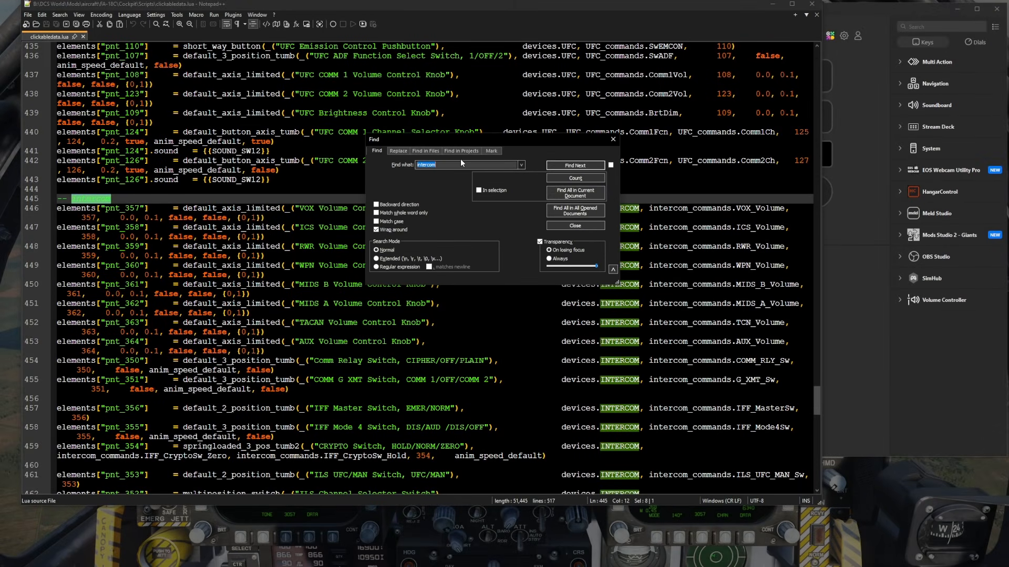
type("Caution")
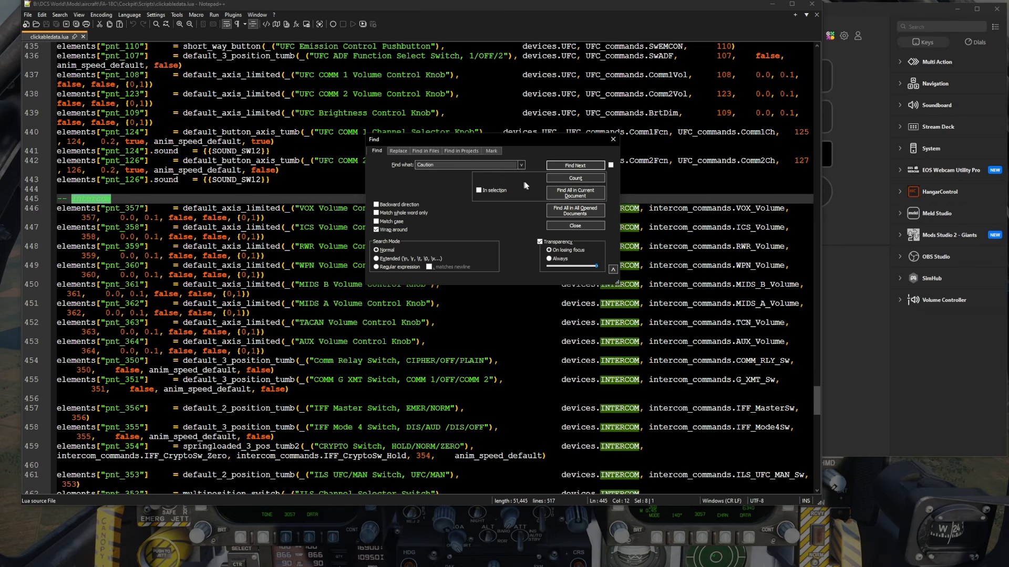
left_click(588, 166)
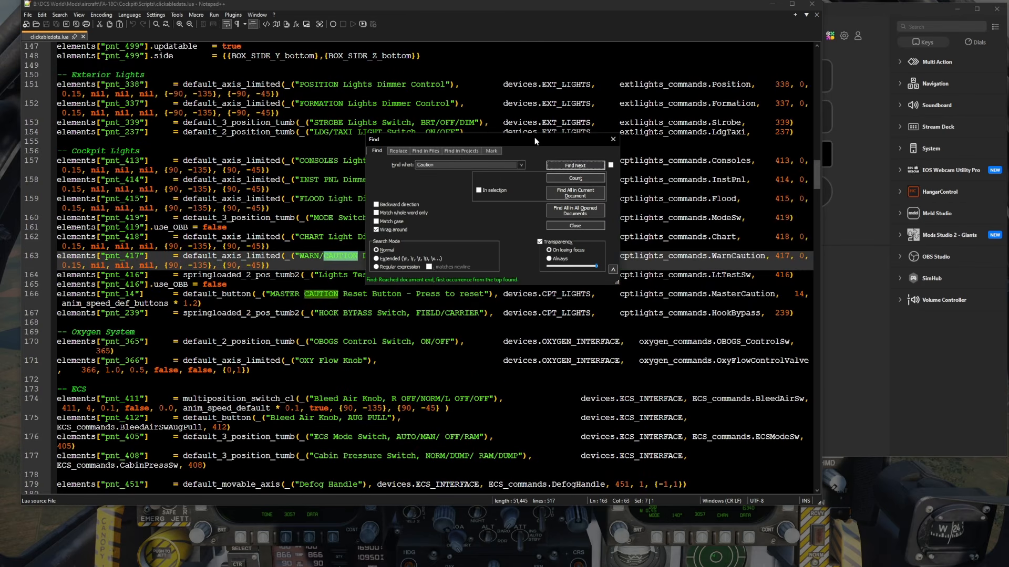
left_click_drag(534, 138, 749, 84)
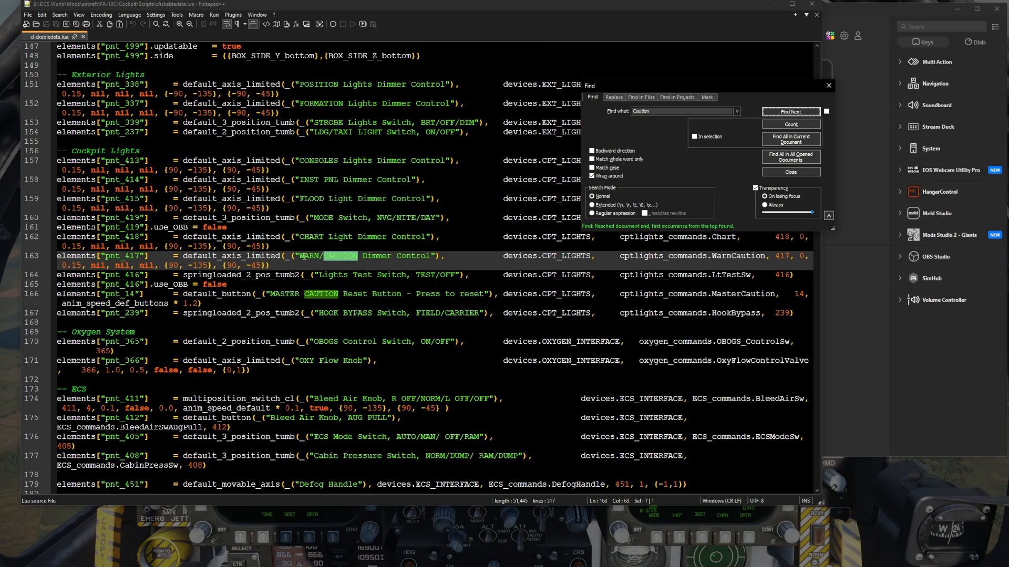
left_click(778, 112)
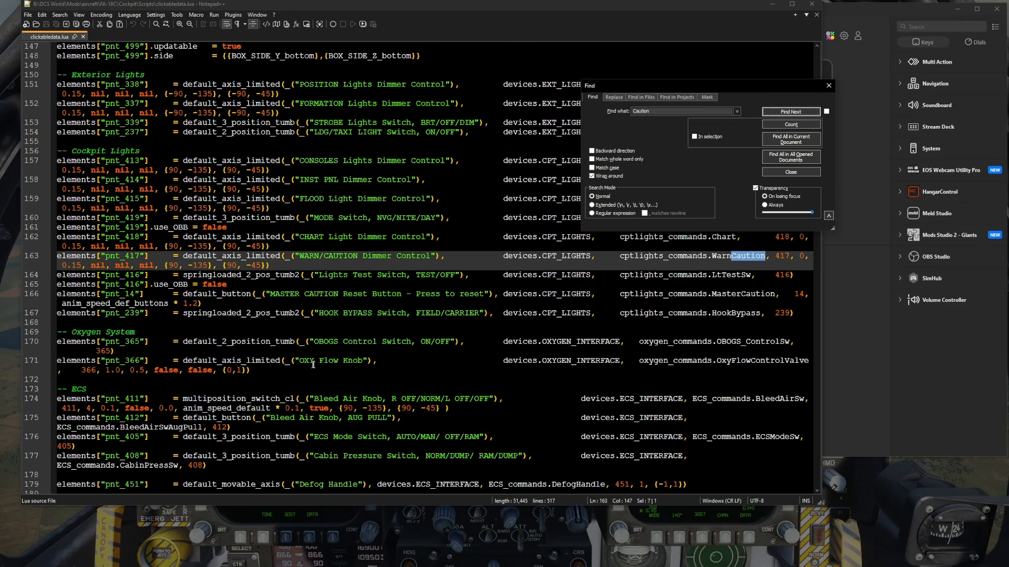
left_click(273, 305)
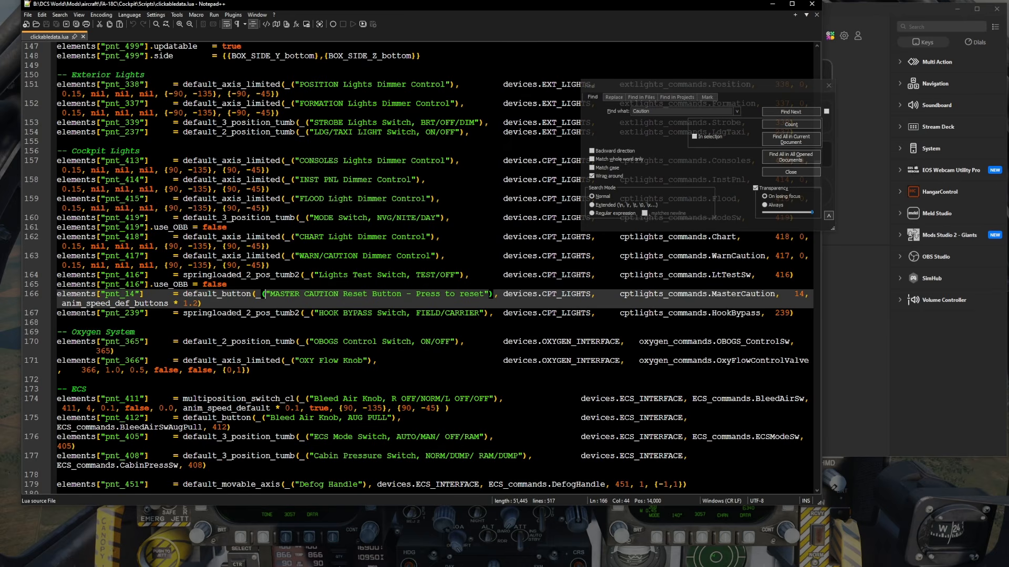
Search for "master caution reset", check for further matches, and close the search dialog
left_click(649, 121)
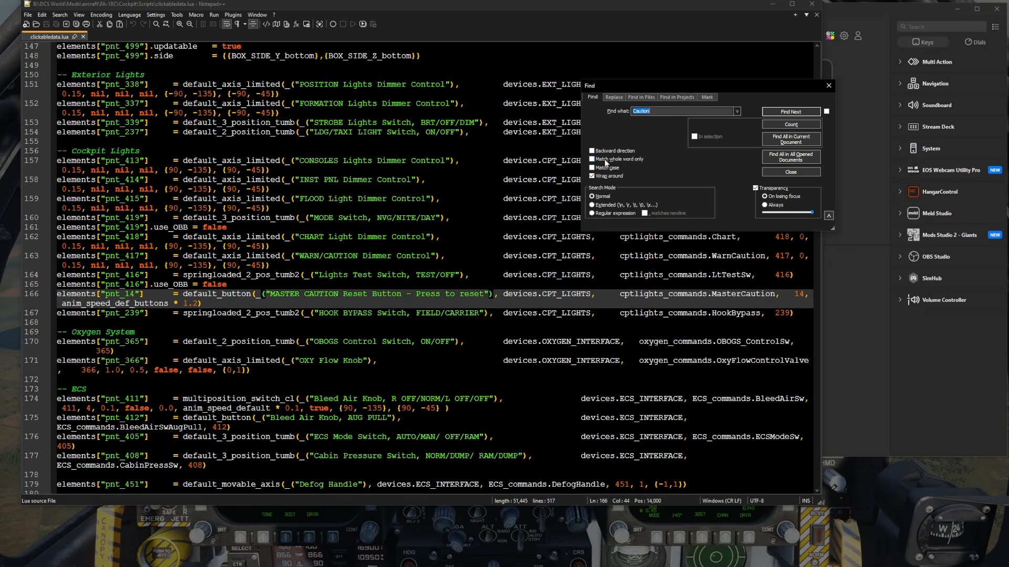
type("master caution reset")
key("Return")
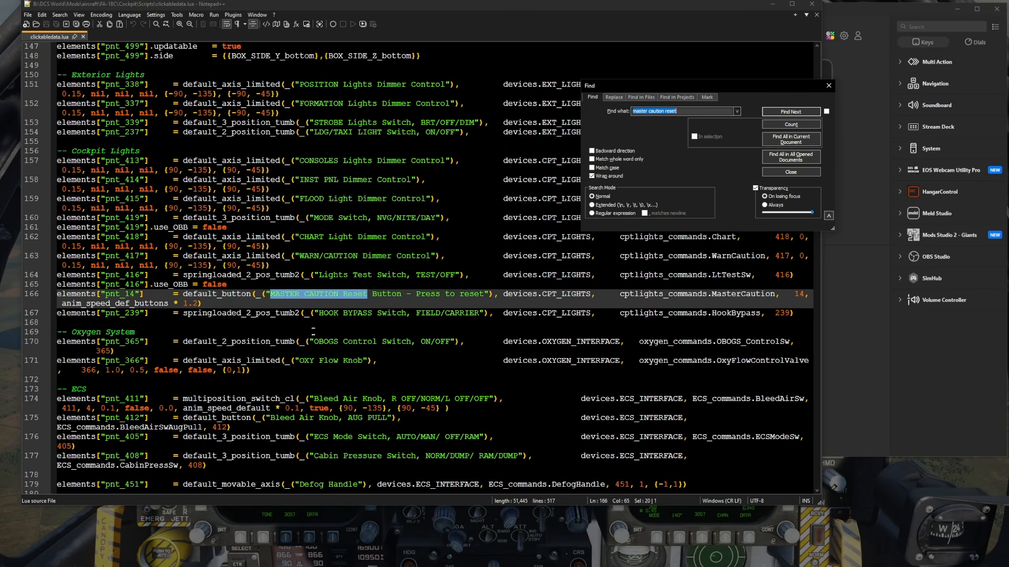
left_click(810, 111)
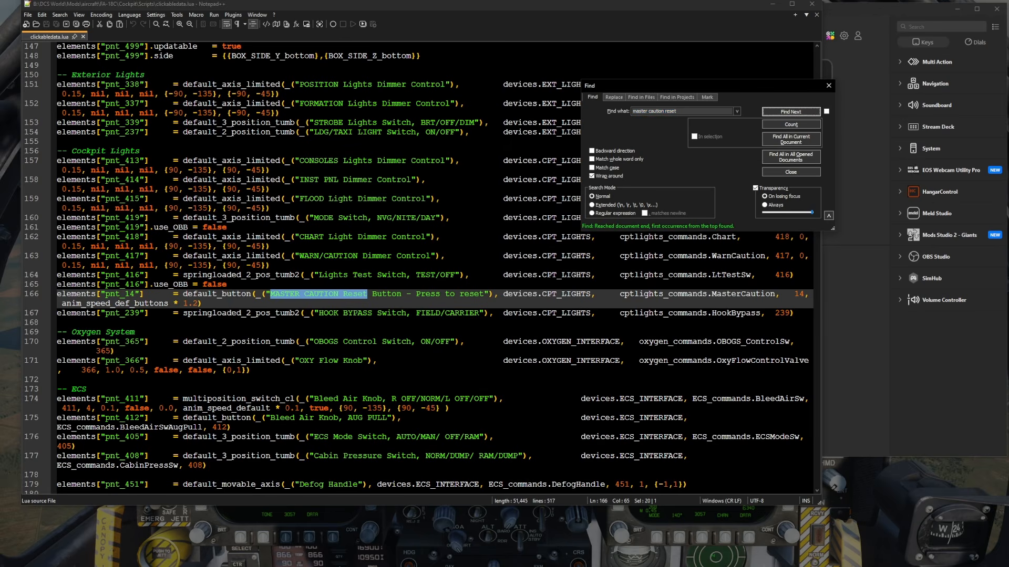
left_click(829, 85)
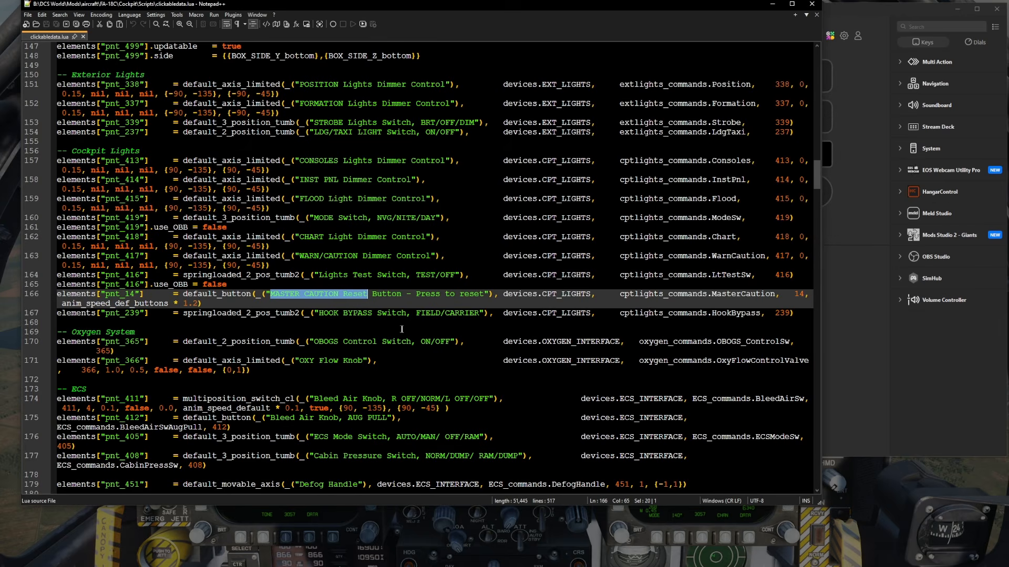
Examine the MASTER CAUTION Reset Button entry on line 166 and highlight its default_button function
left_click(367, 294)
scroll(334, 257, "down", 6)
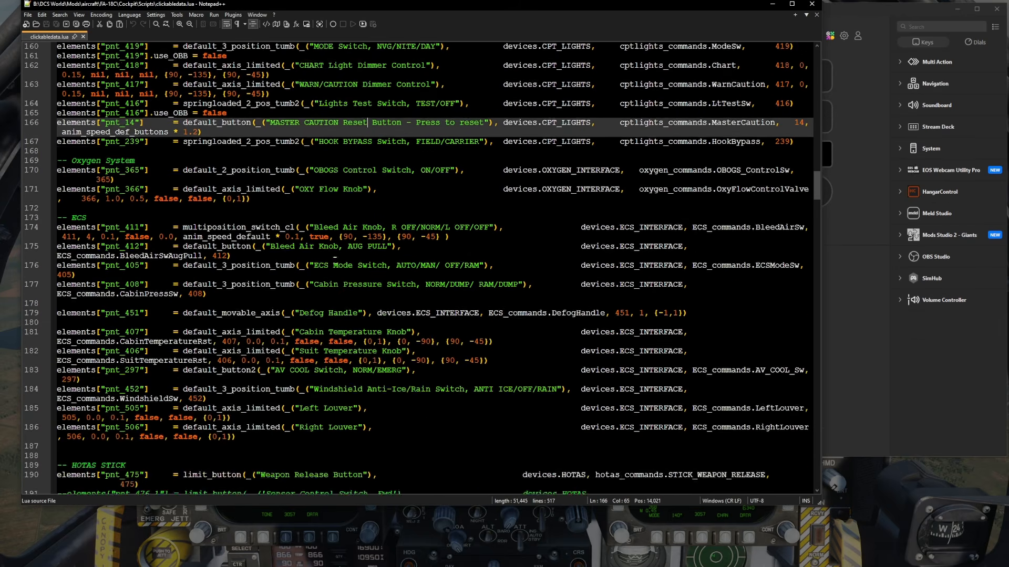
scroll(334, 256, "down", 1)
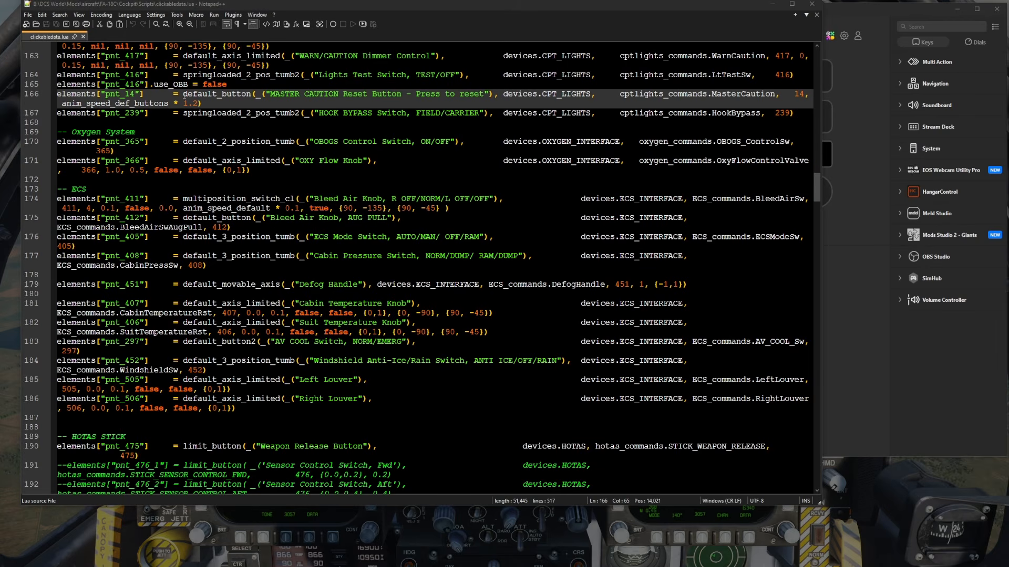
left_click_drag(183, 95, 251, 95)
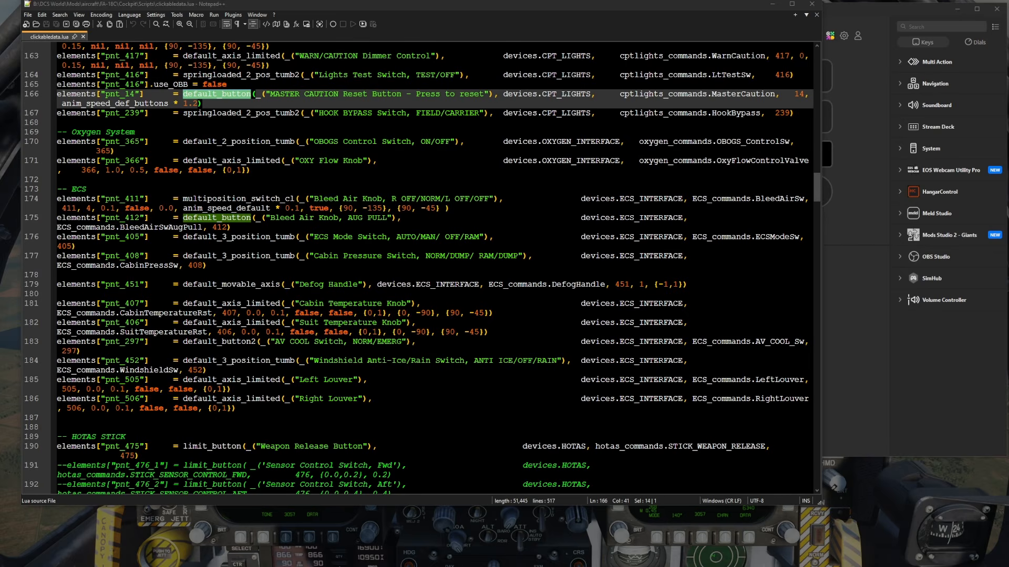
Bring up the Scripts folder window and open mainpanel_init.lua in Notepad++
left_click_drag(0, 49, 324, 49)
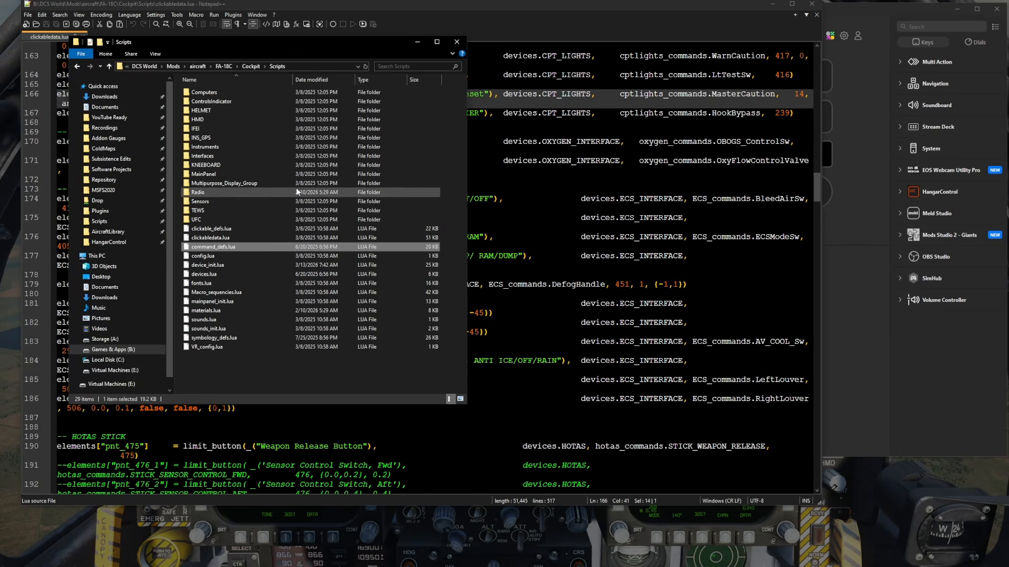
left_click(213, 303)
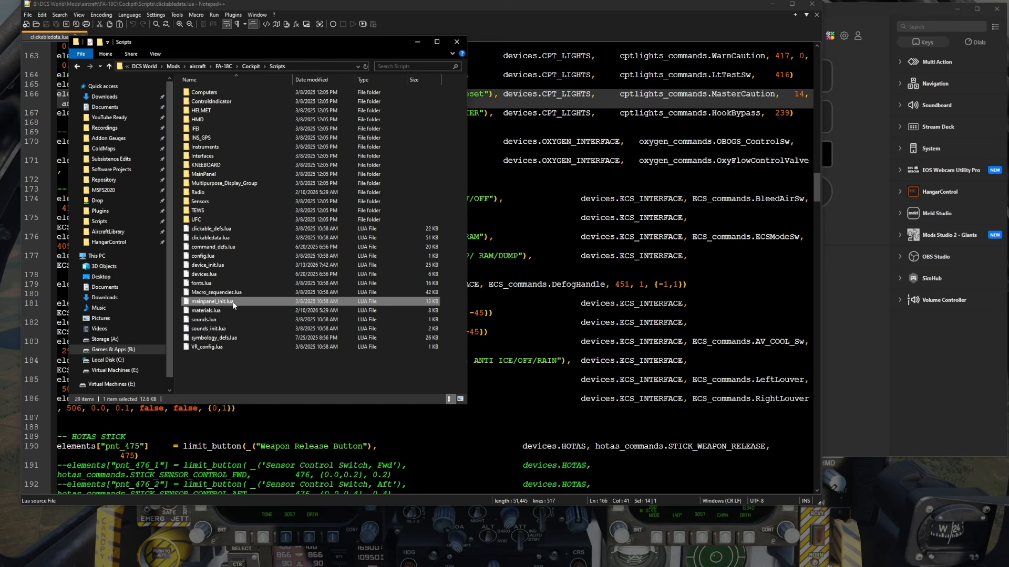
right_click(232, 302)
left_click(265, 317)
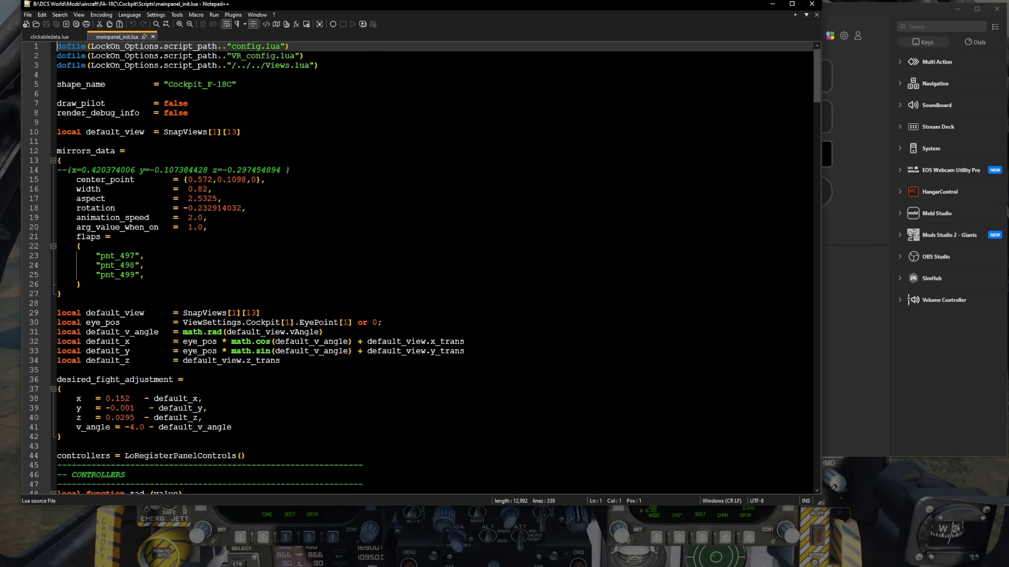
Search mainpanel_init.lua for "airspeed"
left_click(458, 132)
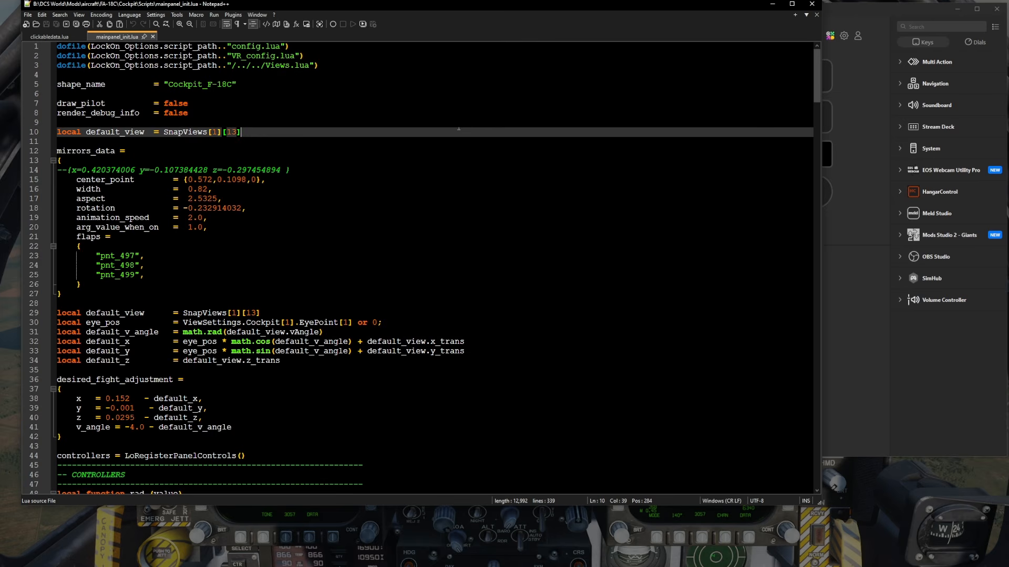
key("ctrl+f")
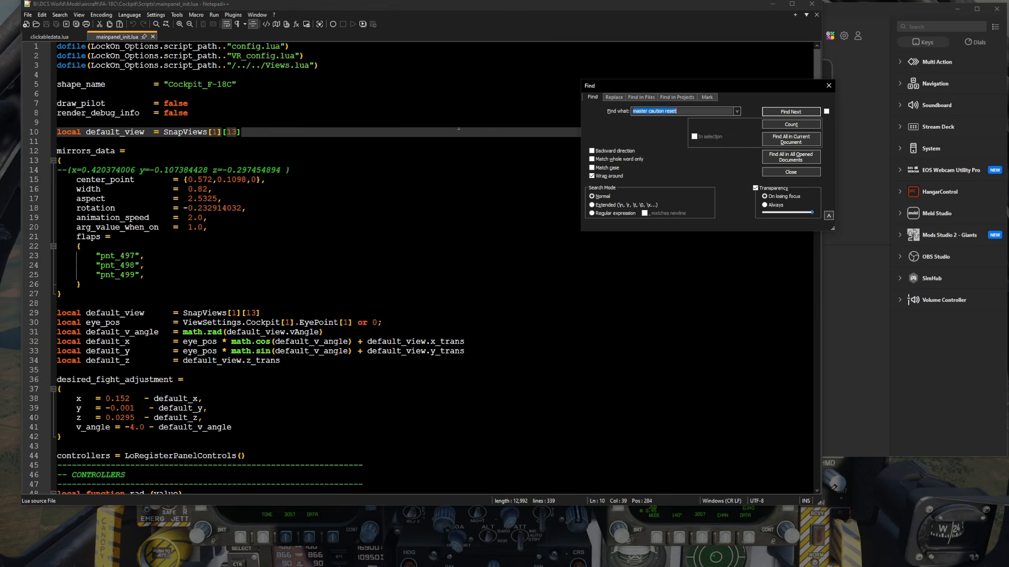
type("airspeed")
key("Return")
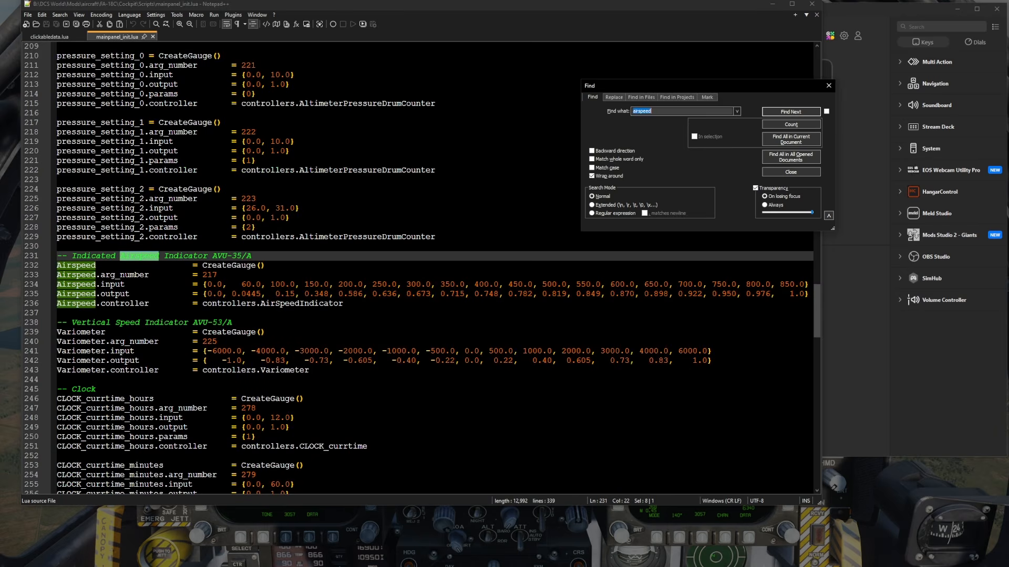
Highlight the Airspeed gauge definition on lines 232 to 236, followed by its Airspeed.arg_number line alone
left_click(134, 265)
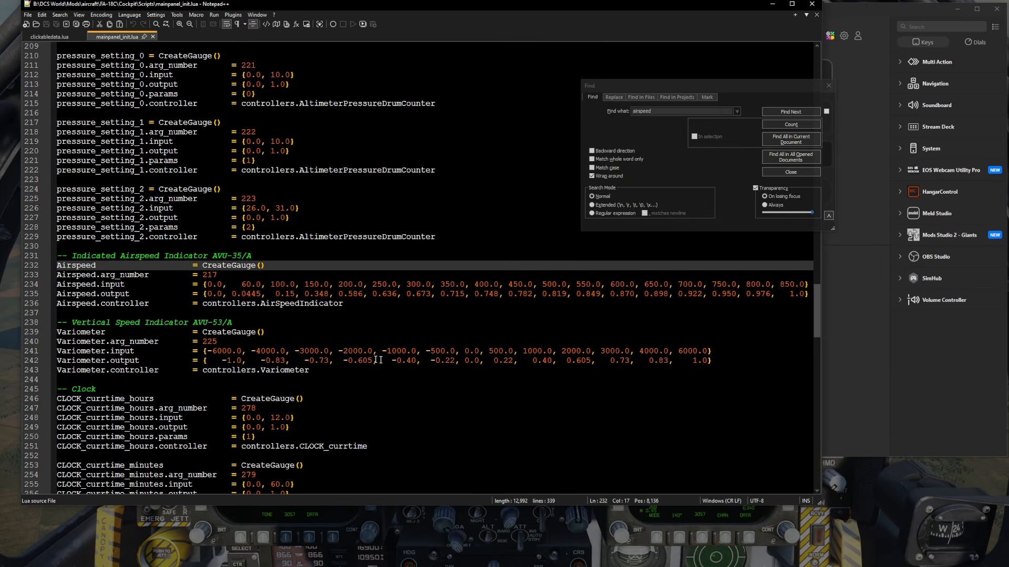
left_click_drag(368, 304, 50, 266)
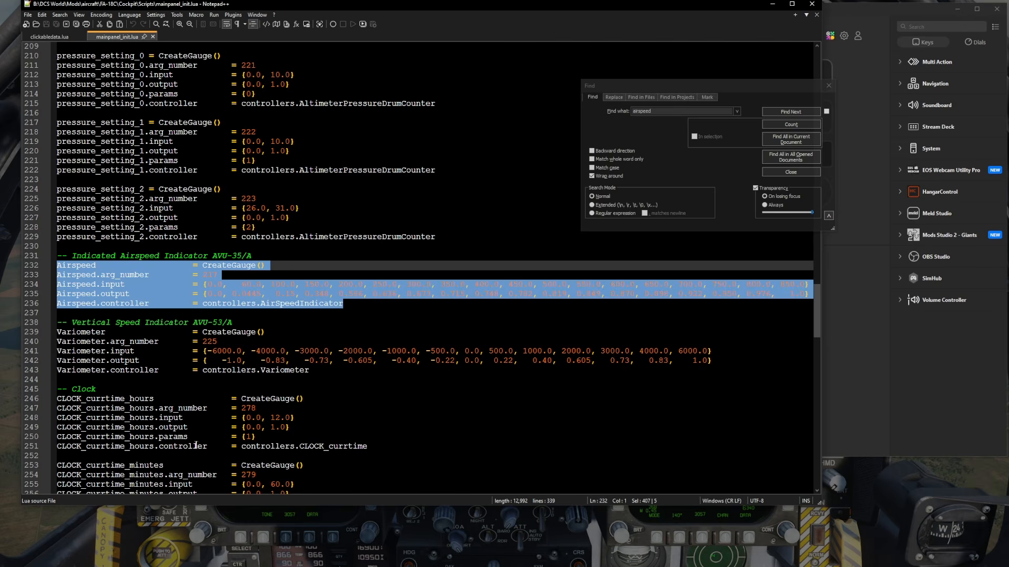
left_click(295, 266)
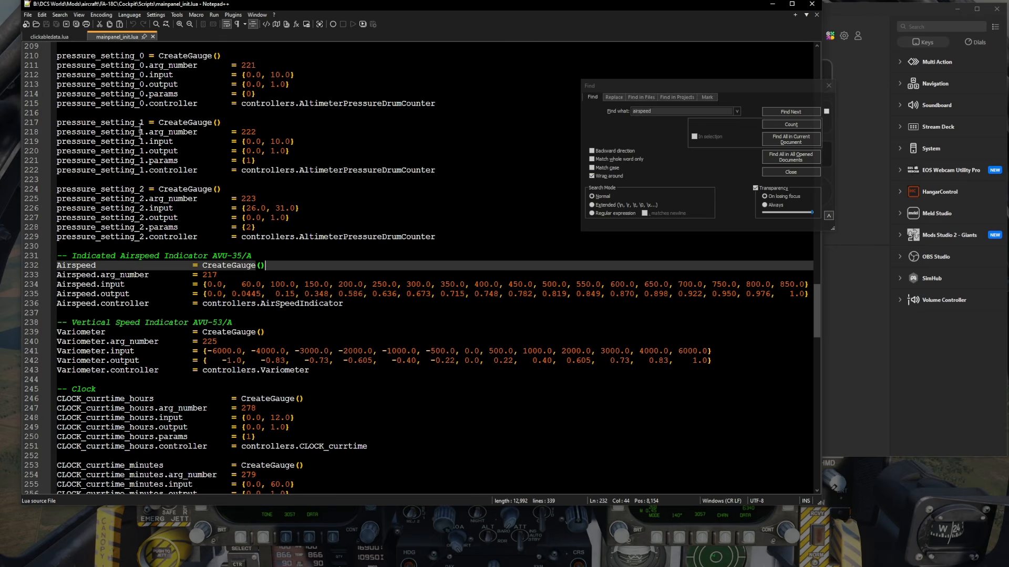
left_click_drag(217, 275, 57, 275)
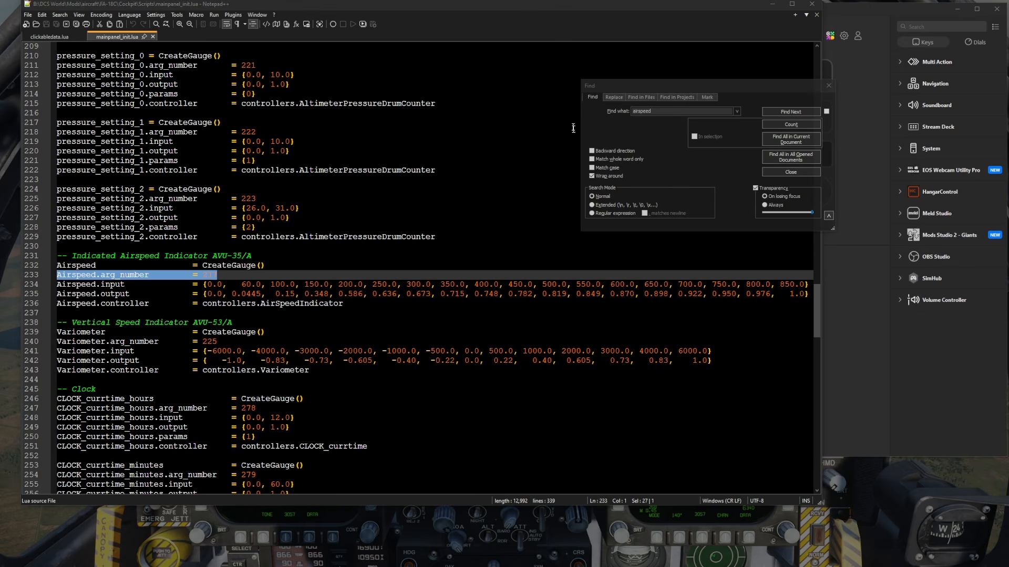
Search for "throttle" and step through the matches to the LeftThrottle entry in the CONTROLS section
left_click(695, 115)
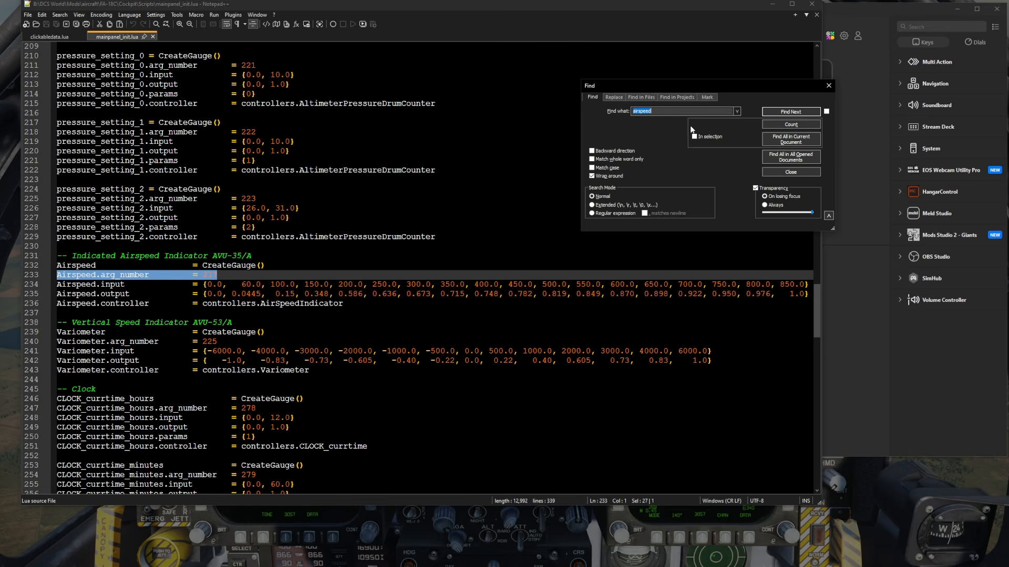
type("throttle")
key("Return")
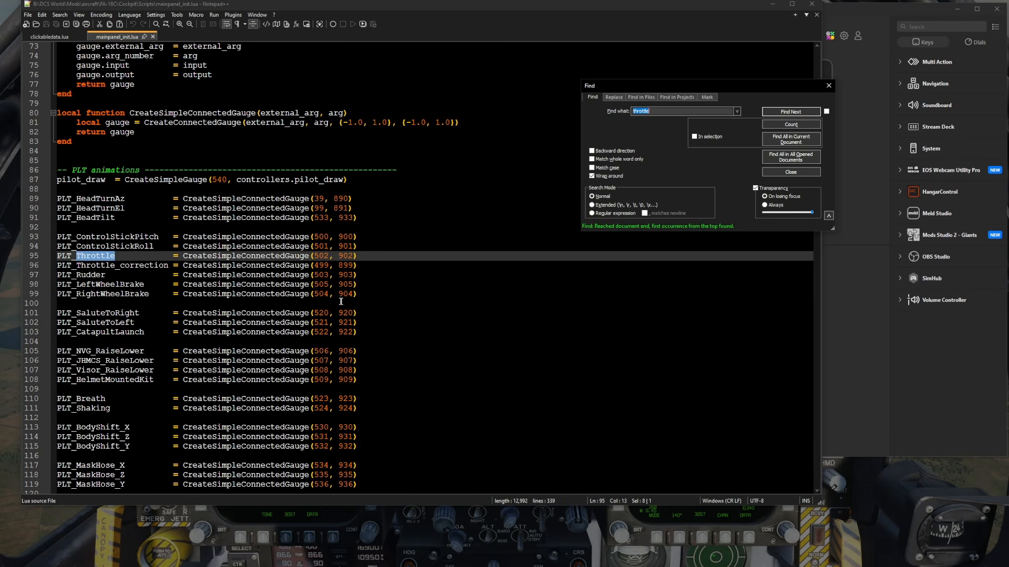
left_click(796, 112)
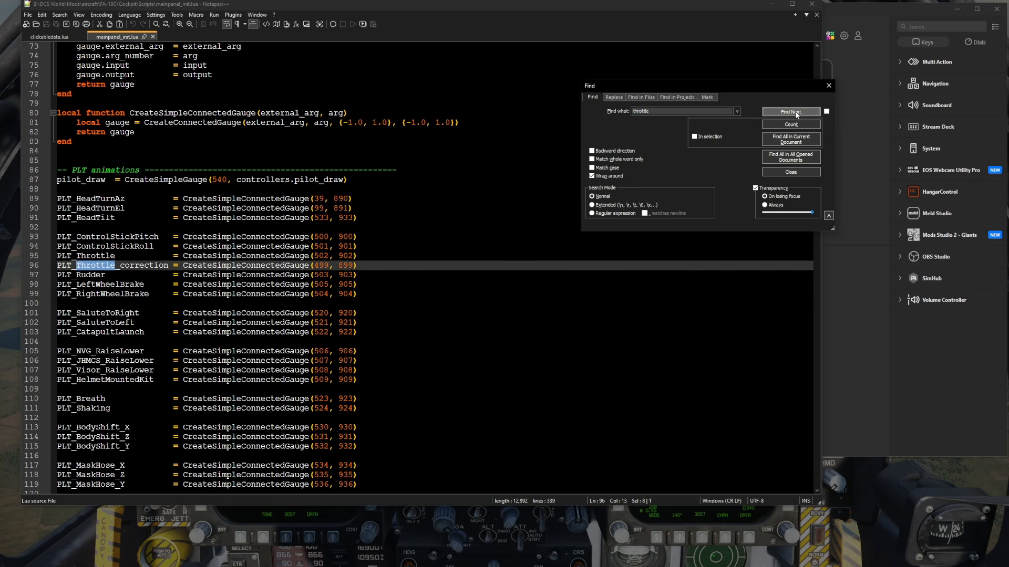
left_click(796, 111)
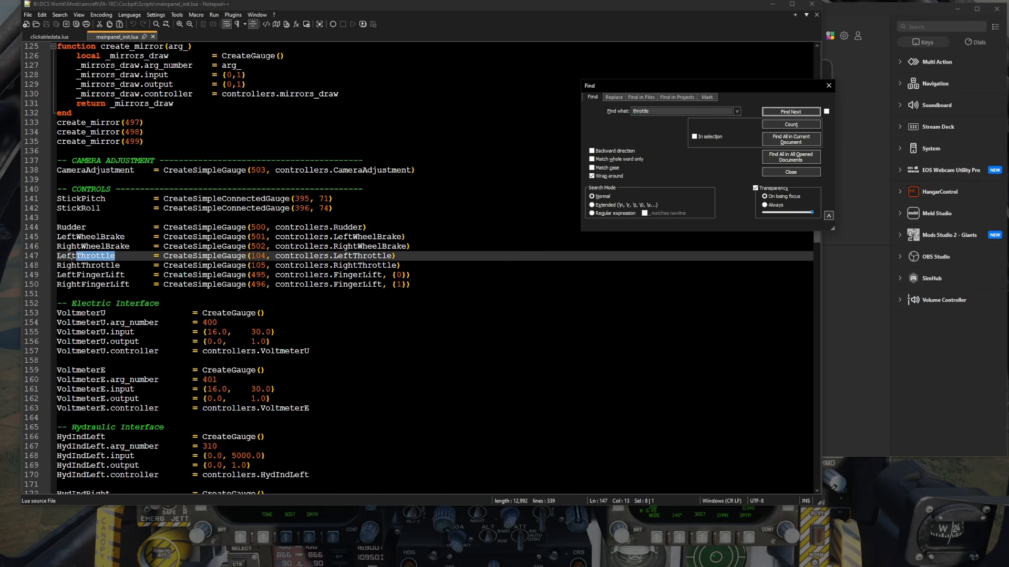
Examine the LeftThrottle entry, highlighting its name and its CreateSimpleGauge call up to the argument number
left_click(83, 260)
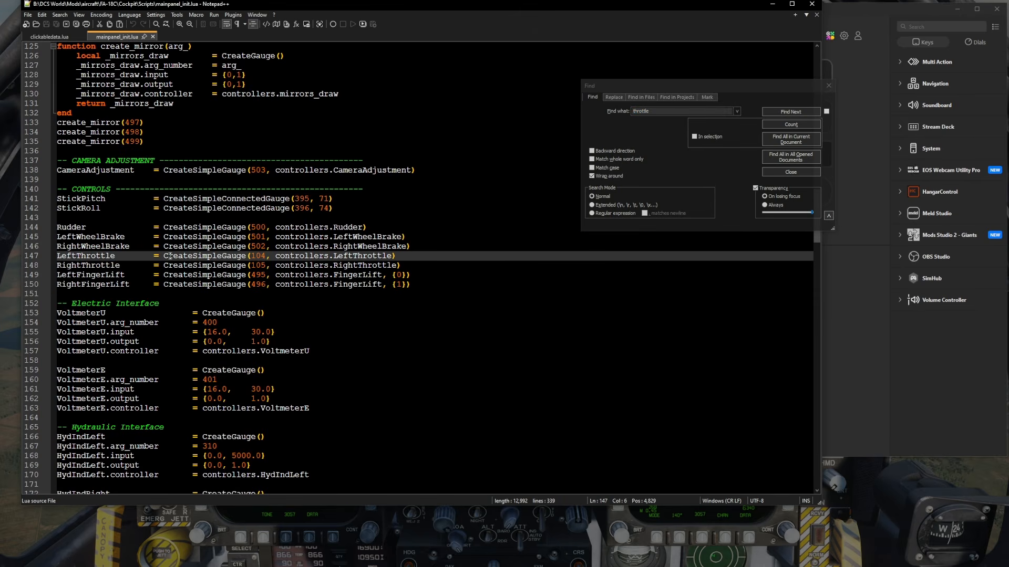
left_click_drag(58, 257, 116, 255)
left_click_drag(55, 266, 267, 262)
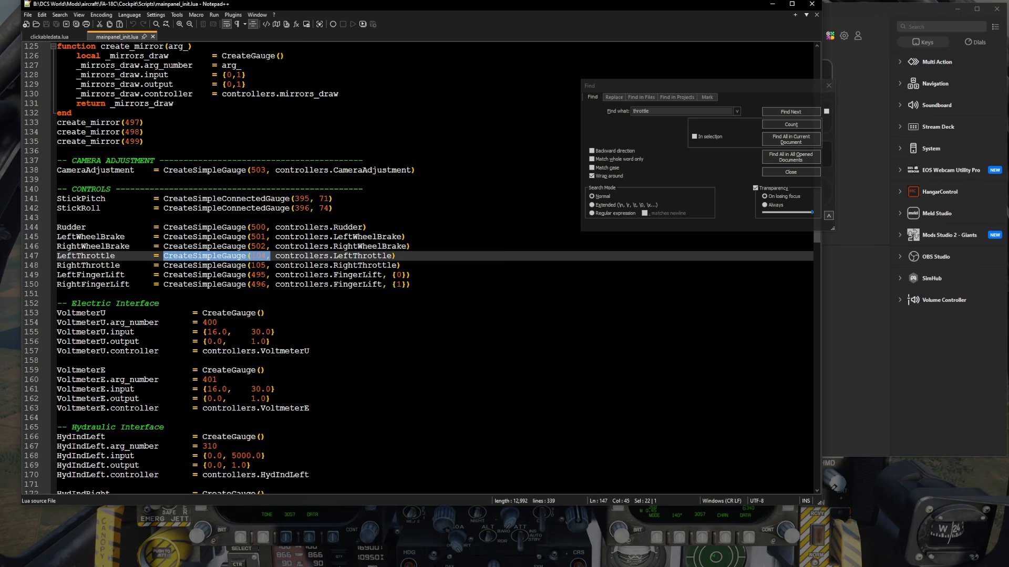
Highlight the RightThrottle CreateSimpleGauge call up to its argument number
left_click_drag(164, 267, 266, 266)
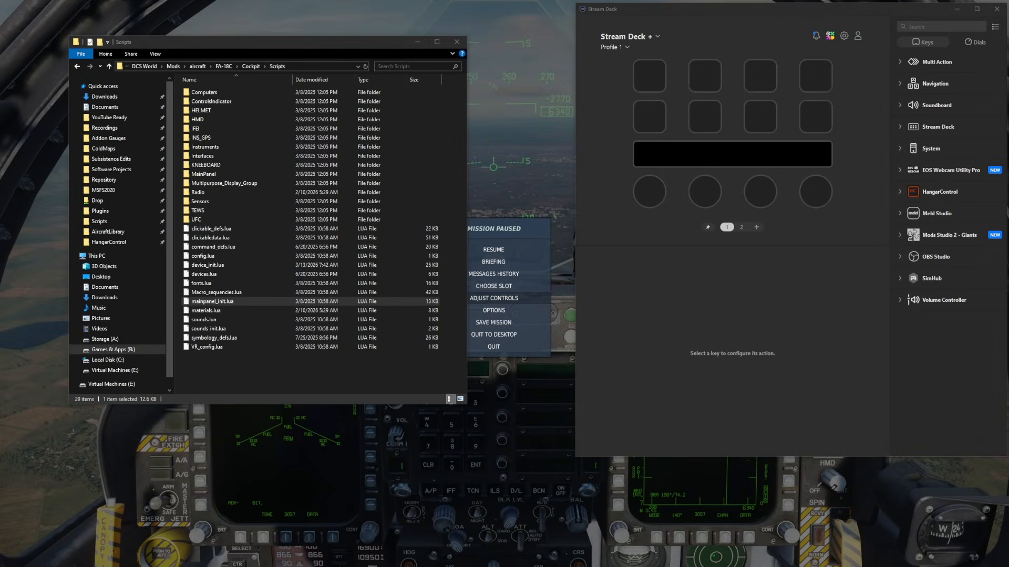
Find lamps.lua by searching the FA-18C Scripts folder for "lamps", and open it from its MainPanel folder in Notepad++
left_click(348, 45)
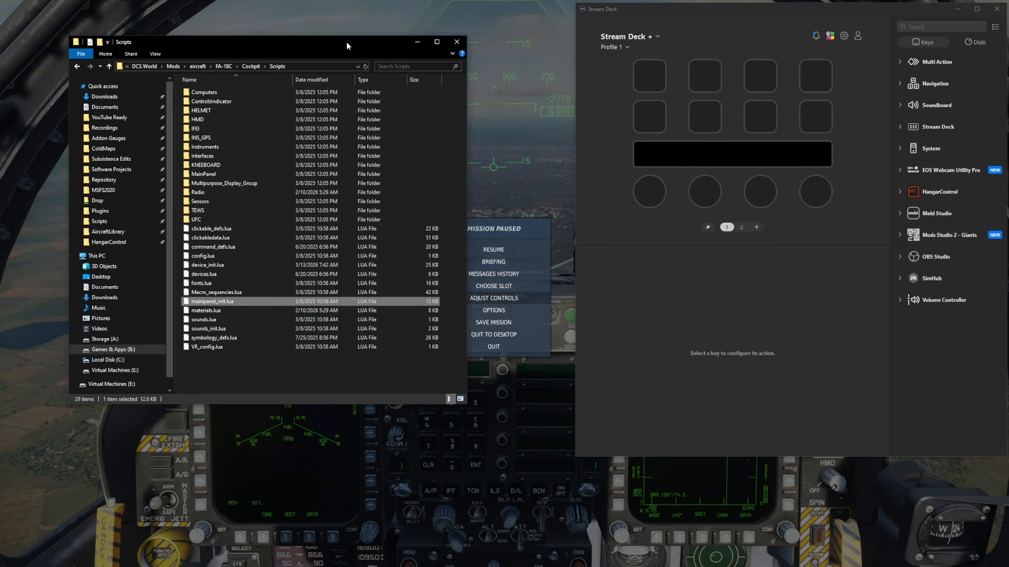
left_click(396, 64)
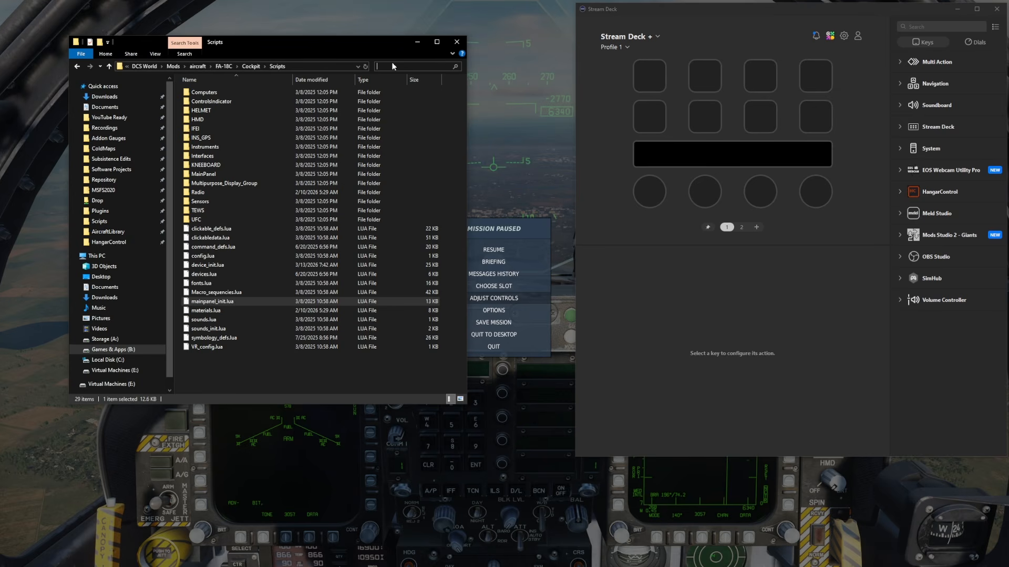
type("lamps")
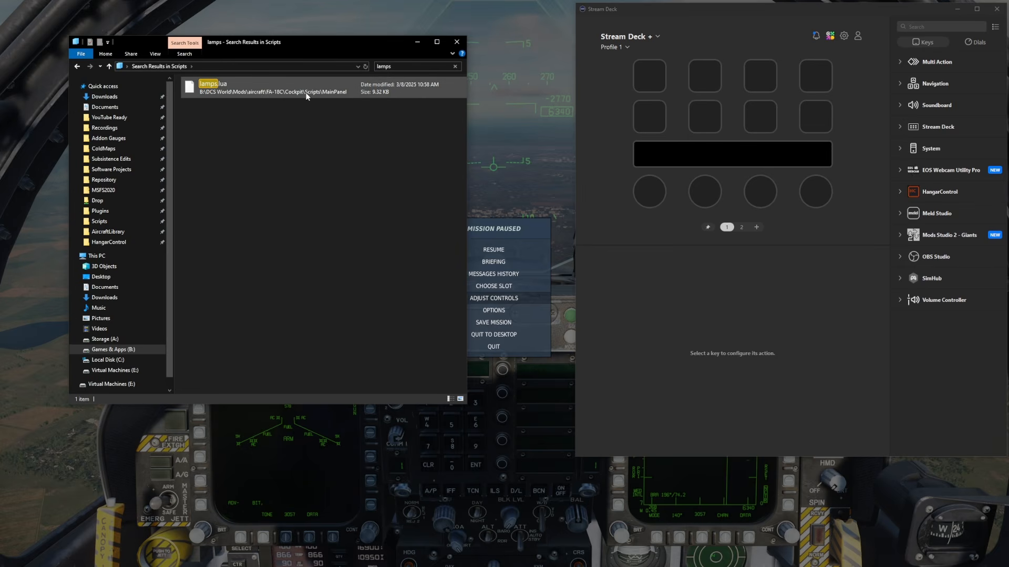
right_click(270, 91)
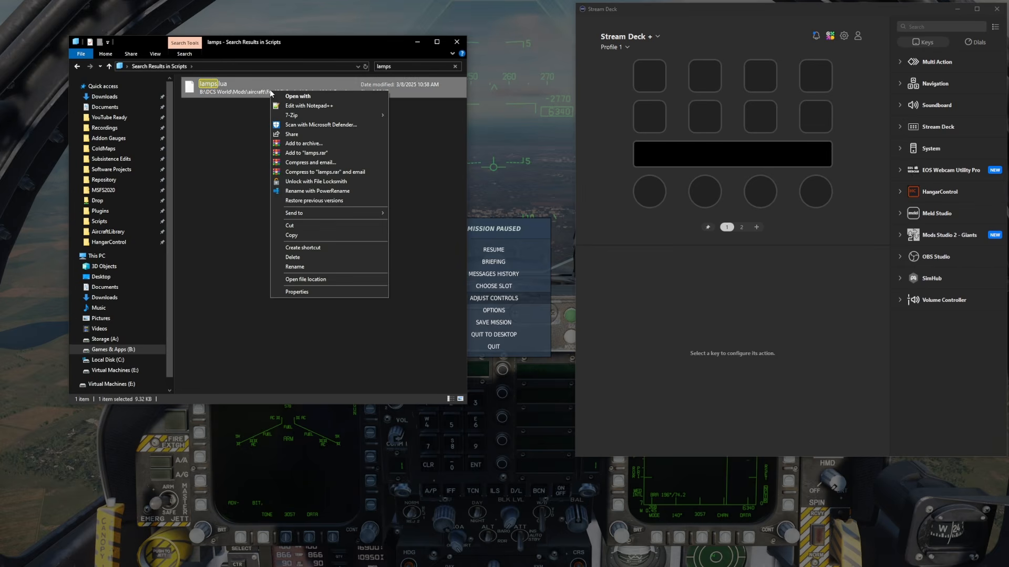
left_click(307, 279)
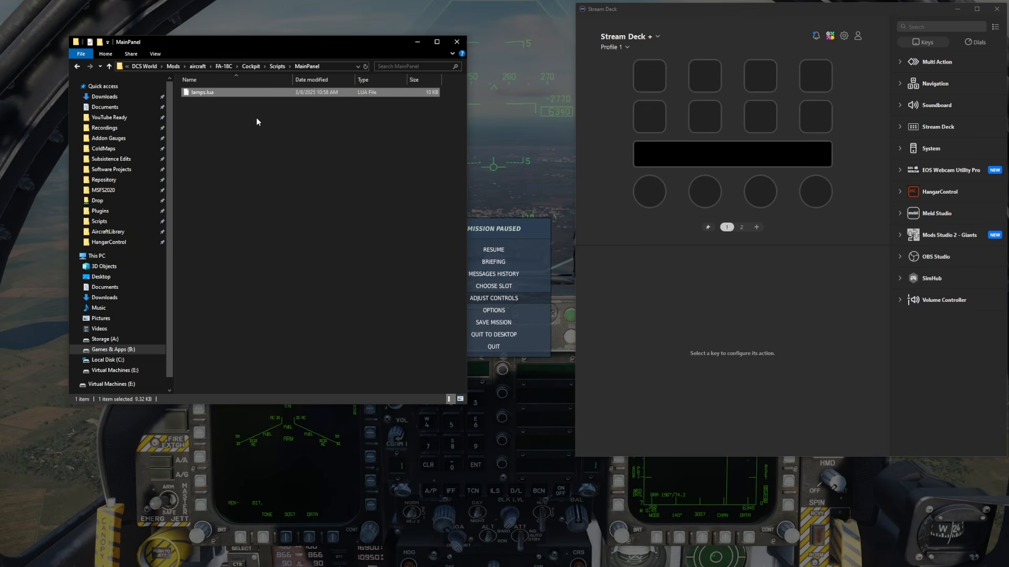
right_click(223, 90)
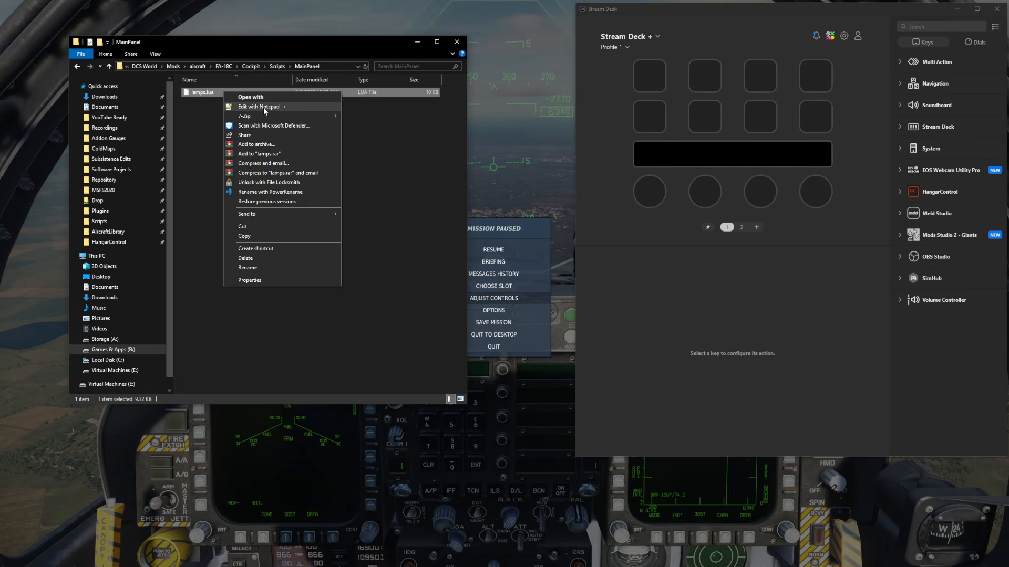
left_click(264, 107)
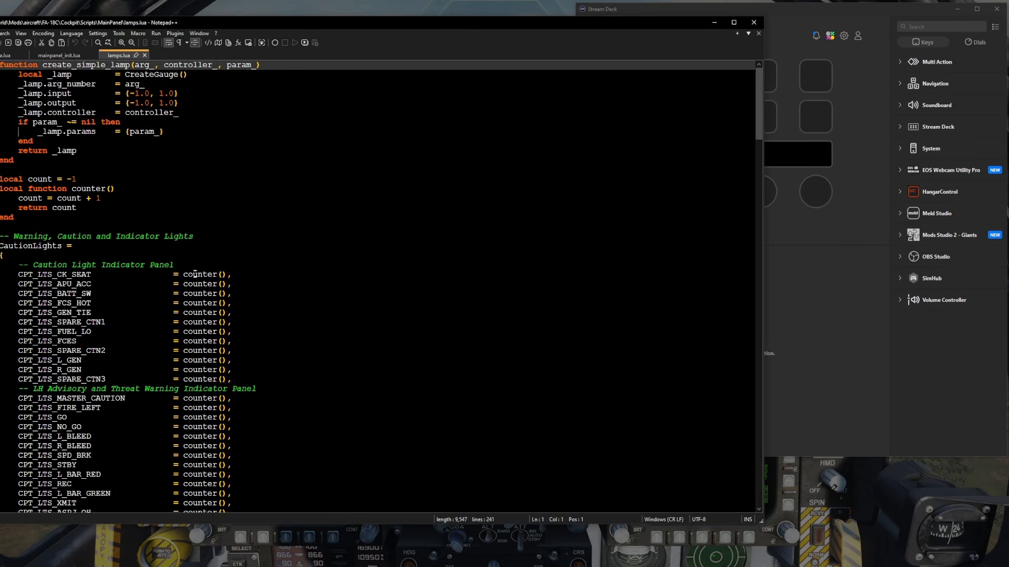
Examine the CautionLights list in lamps.lua, highlighting the DISCH part of the CPT_LTS_DISCH name under Master Arm Control
scroll(100, 245, "down", 6)
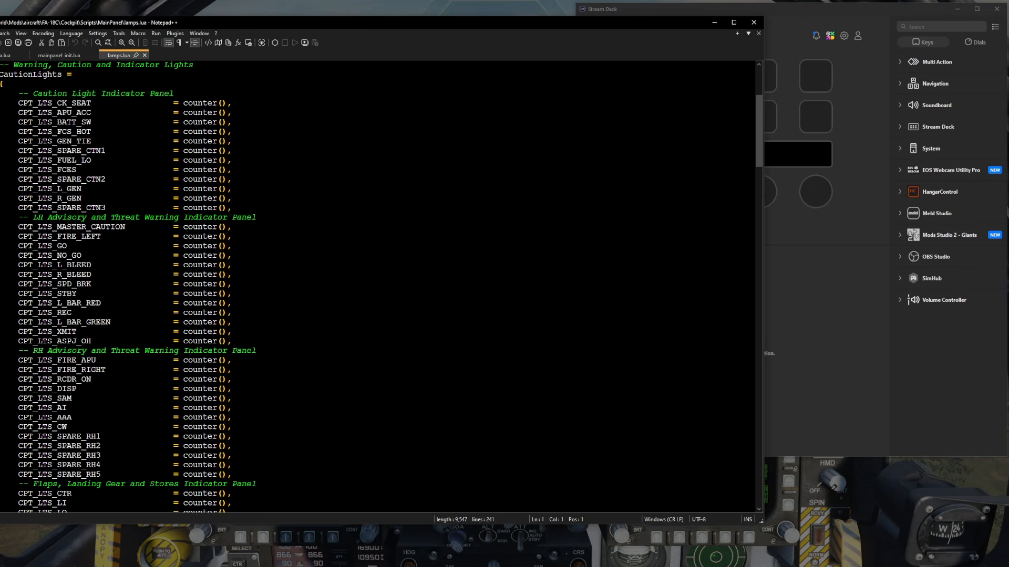
scroll(218, 223, "down", 6)
scroll(242, 201, "down", 8)
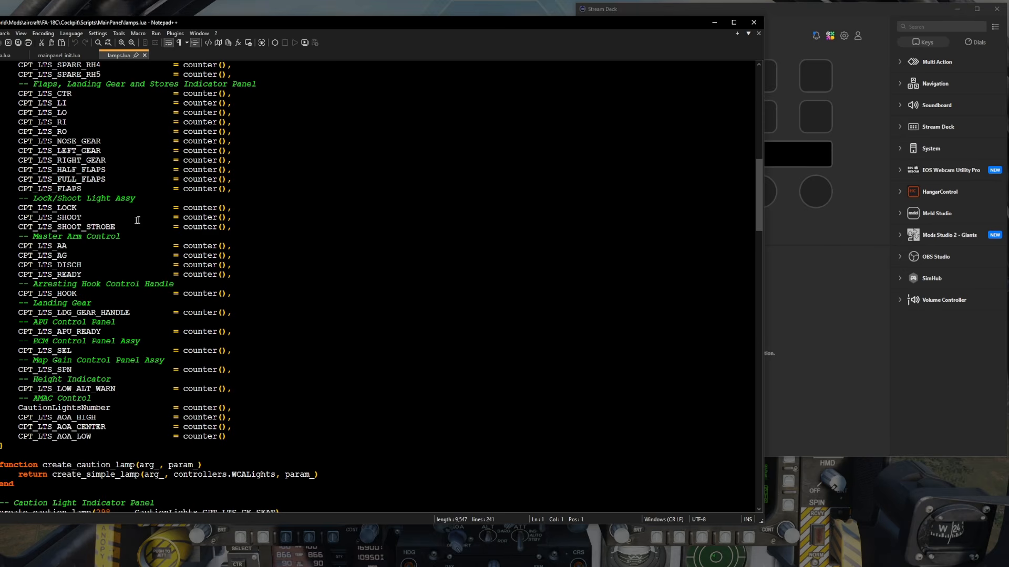
scroll(137, 220, "down", 2)
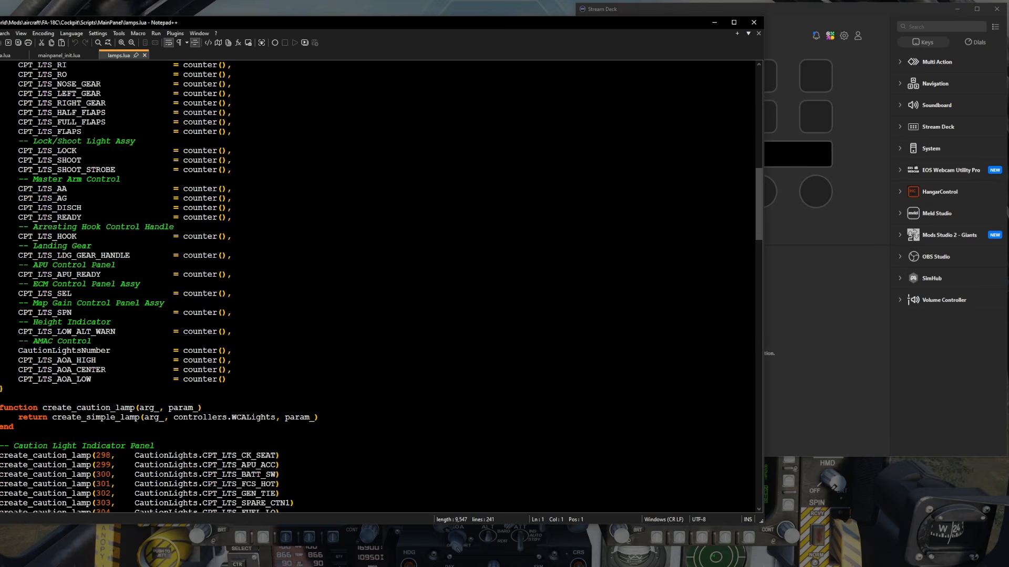
left_click_drag(57, 189, 118, 207)
double_click(61, 198)
scroll(87, 250, "down", 3)
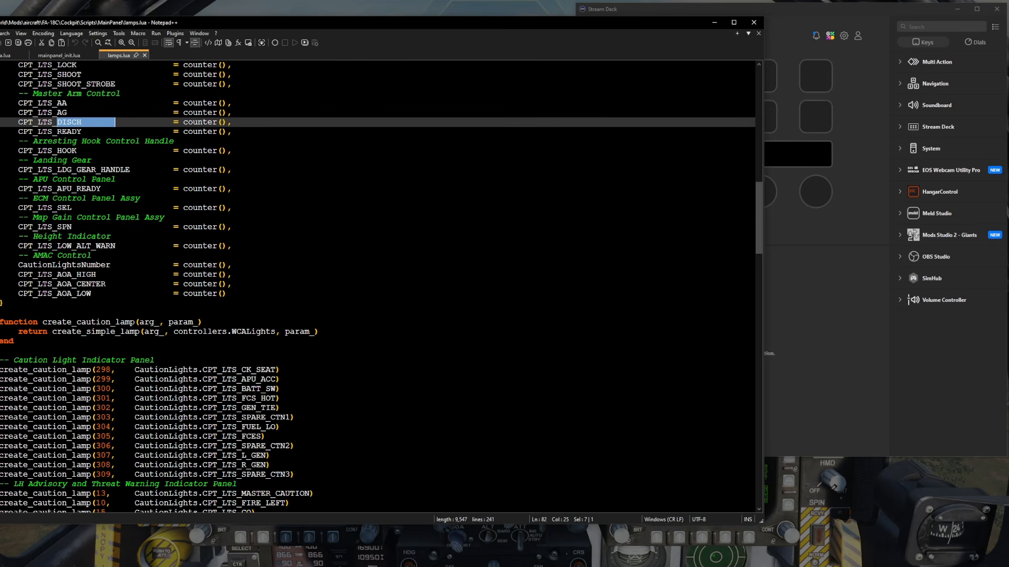
Examine the create_caution_lamp calls and their argument numbers, and the internal light, IFEI, RWR and CMDS lamp definitions
scroll(165, 247, "down", 6)
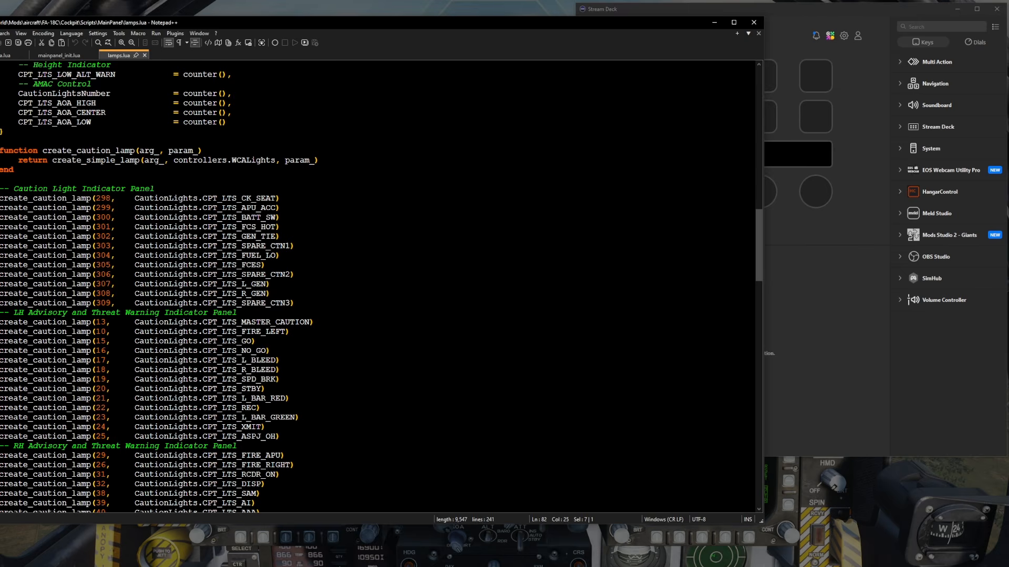
scroll(149, 226, "down", 8)
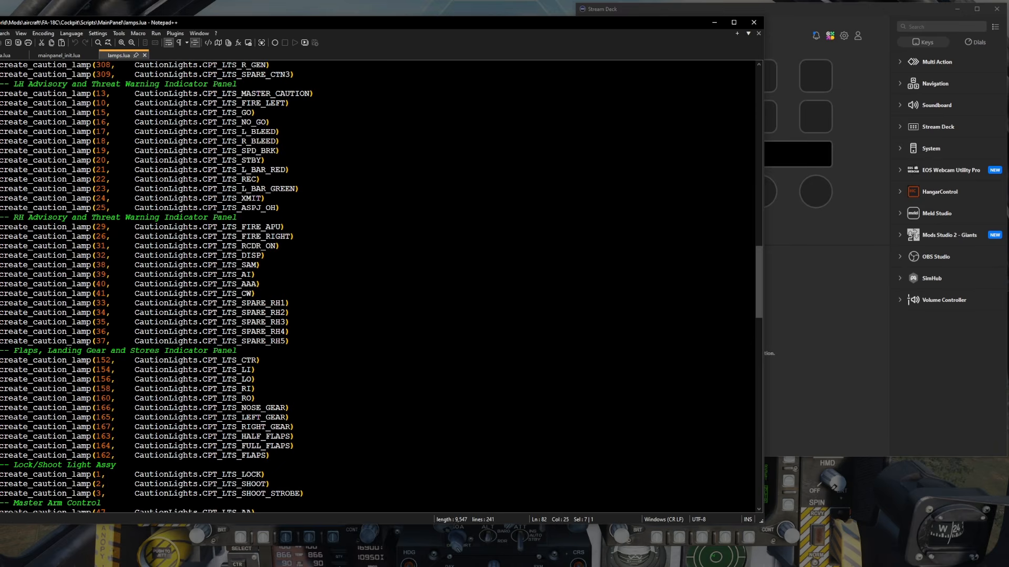
scroll(378, 286, "down", 20)
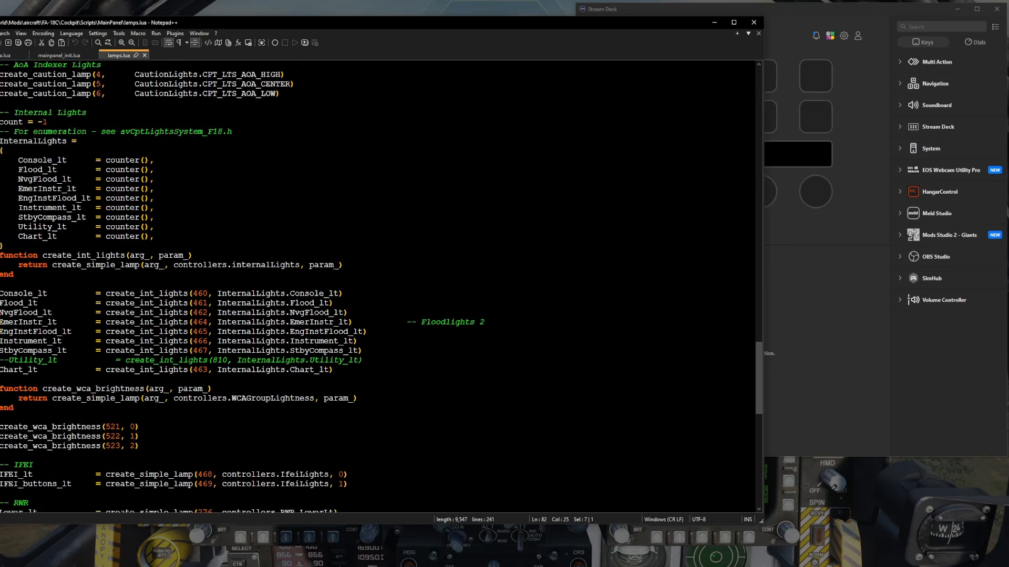
scroll(273, 229, "down", 8)
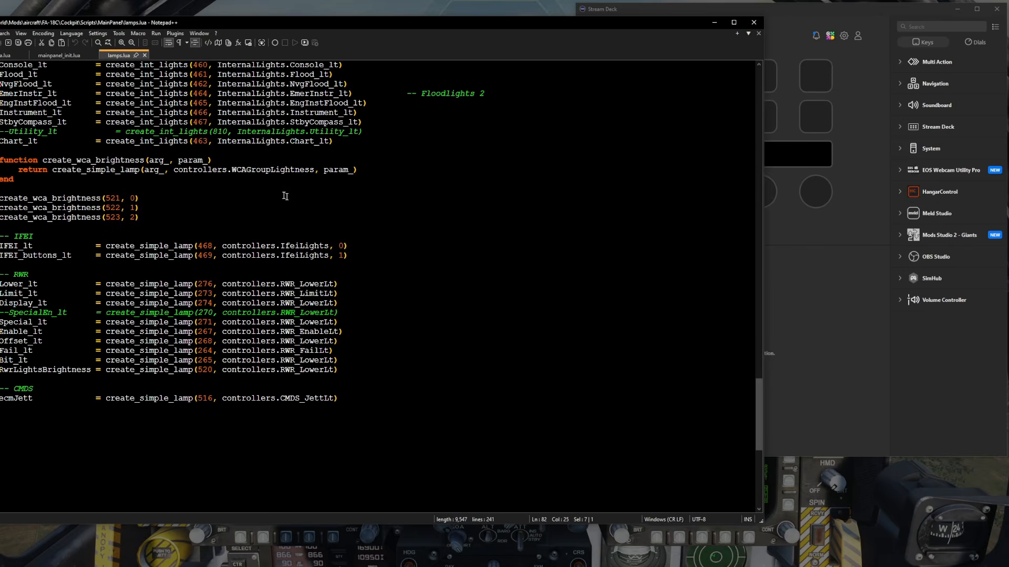
scroll(286, 196, "up", 14)
Search lamps.lua for "gear" and go to the create_caution_lamp calls under Flaps, Landing Gear and Stores Indicator Panel
key("ctrl+f")
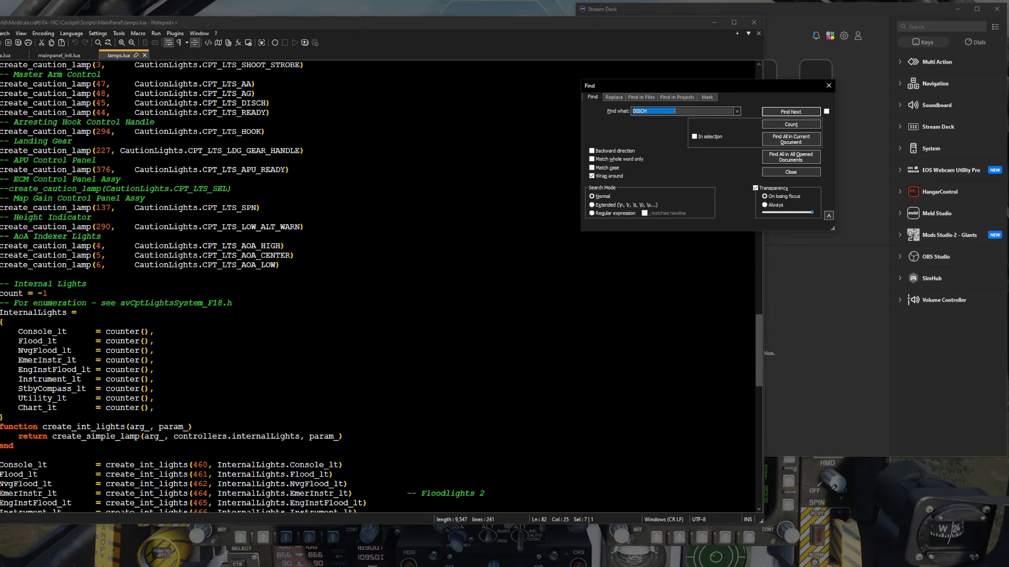
type("geart")
key("Return")
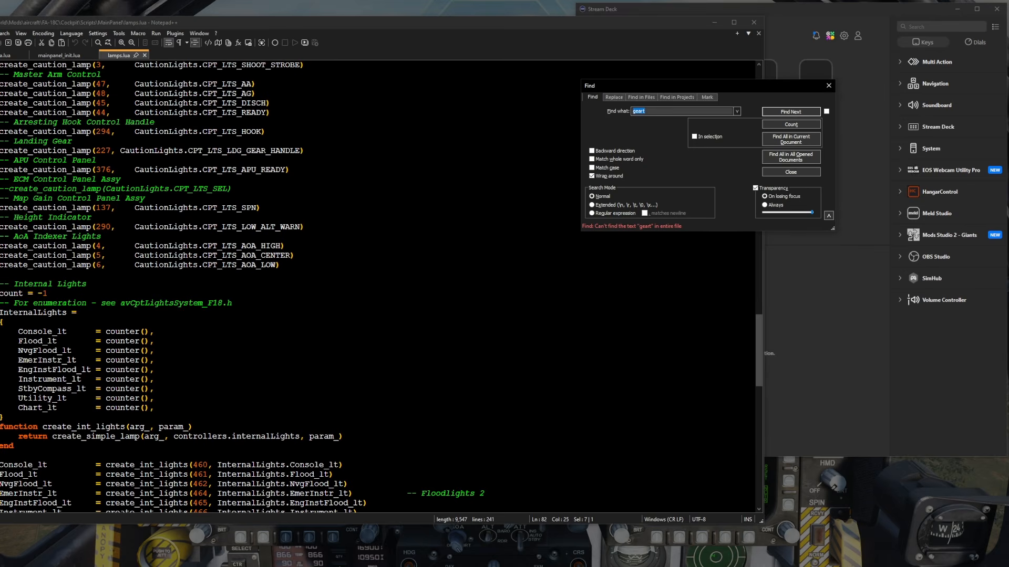
type("gear")
key("Return")
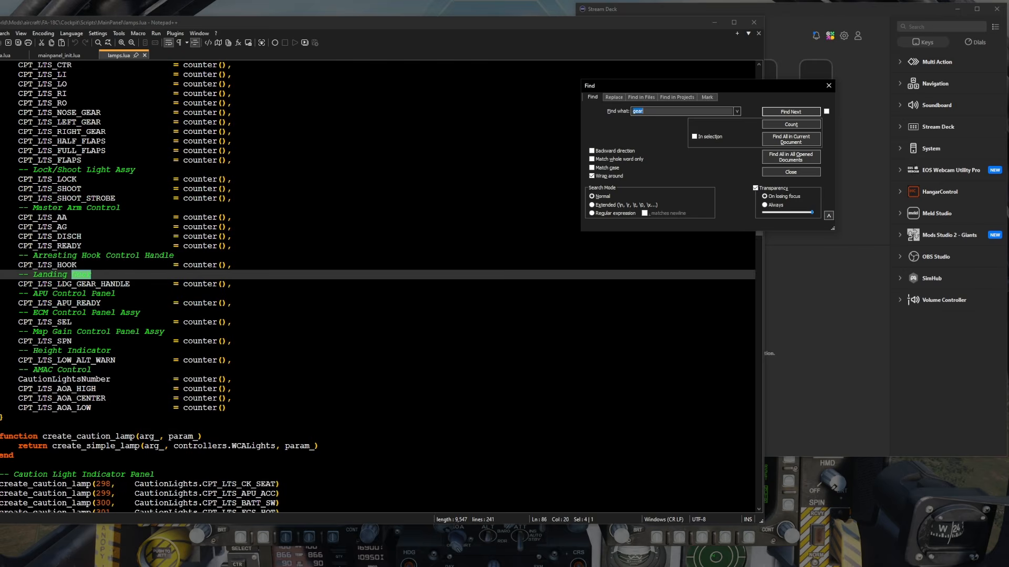
scroll(381, 222, "up", 1)
scroll(382, 222, "down", 3)
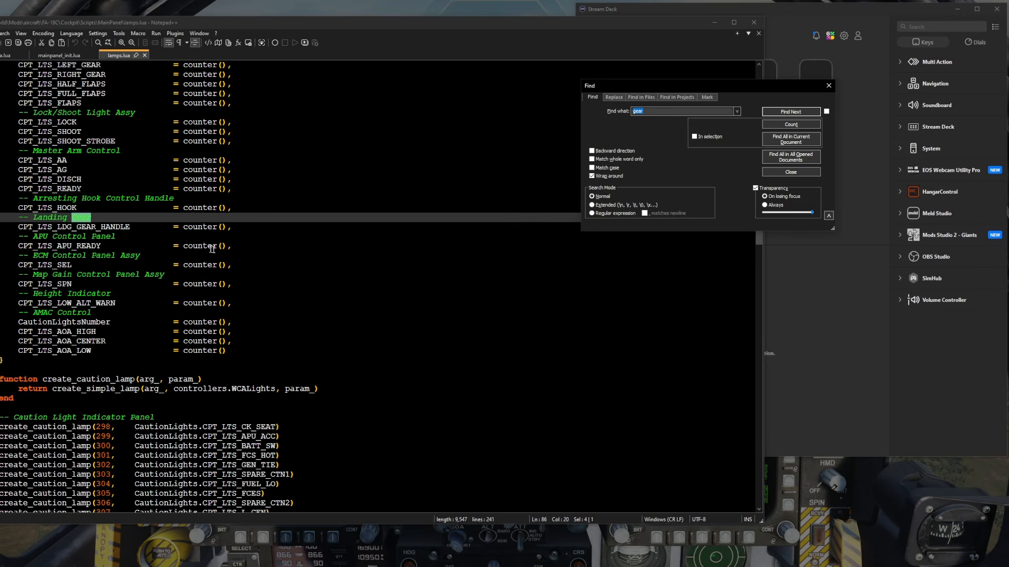
left_click(164, 237)
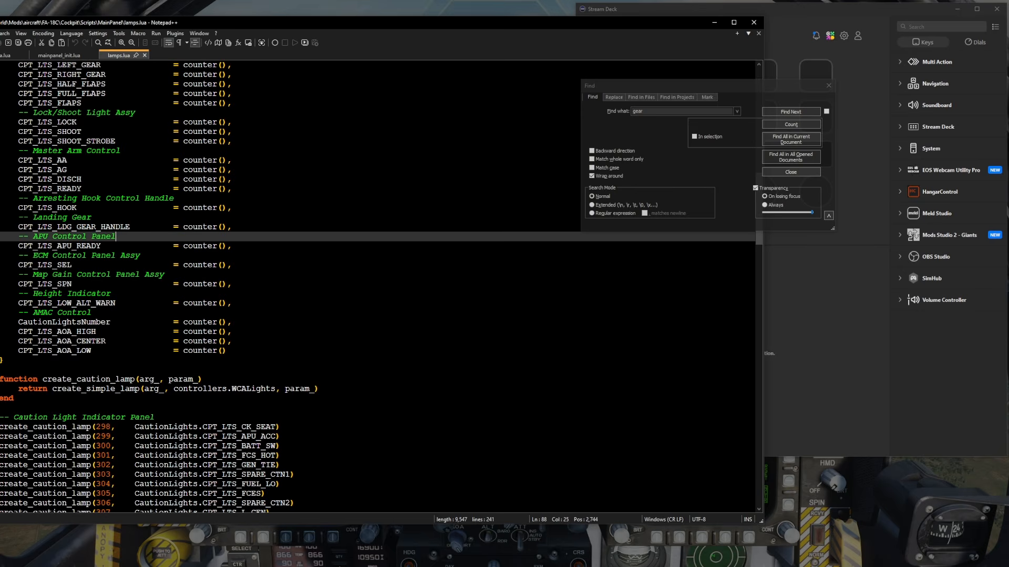
left_click(801, 112)
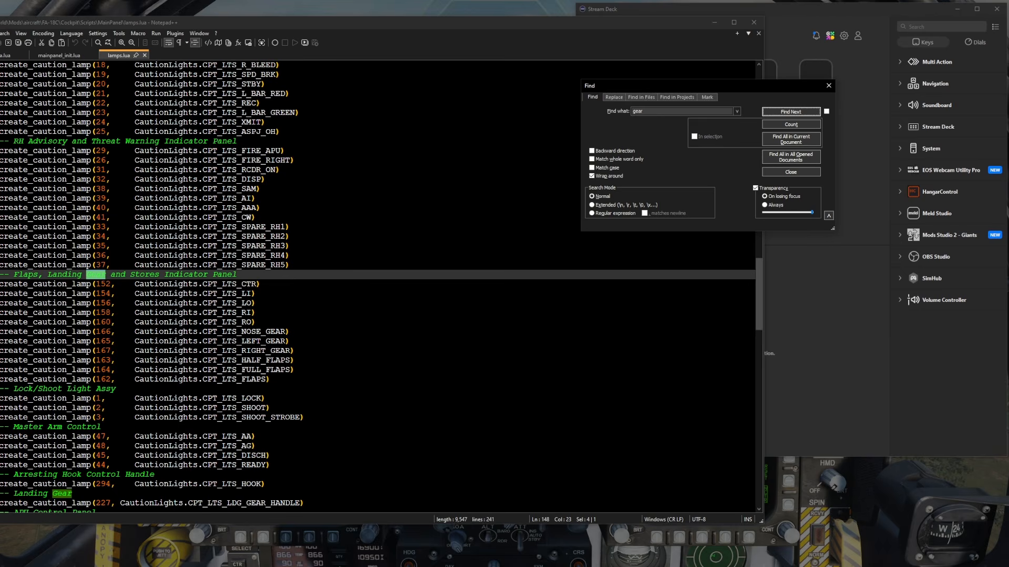
Go through the left gear, right gear, half flaps, full flaps and flaps lamp entries, and close the Find dialog
left_click(275, 341)
left_click(269, 351)
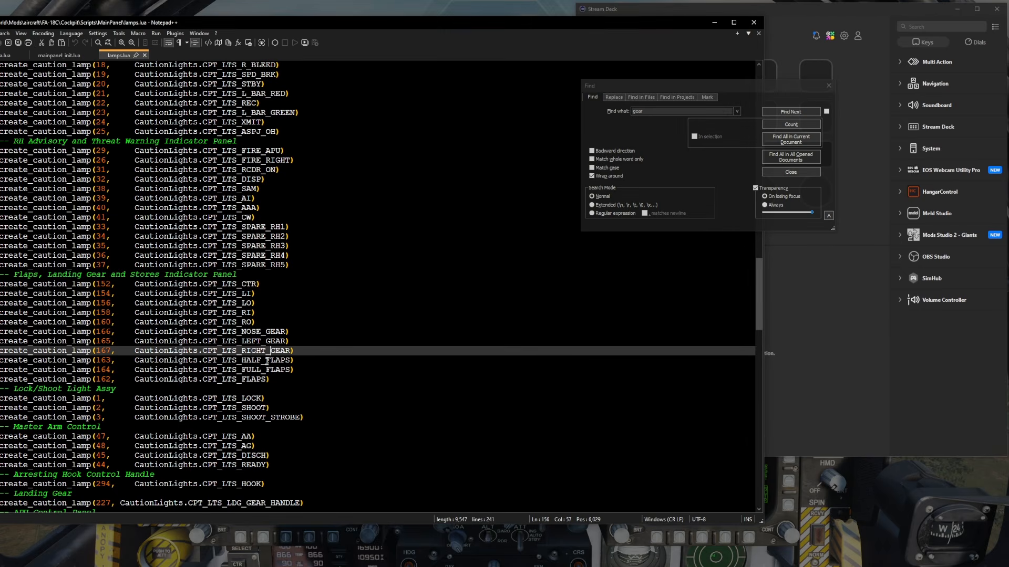
left_click(245, 361)
left_click(252, 369)
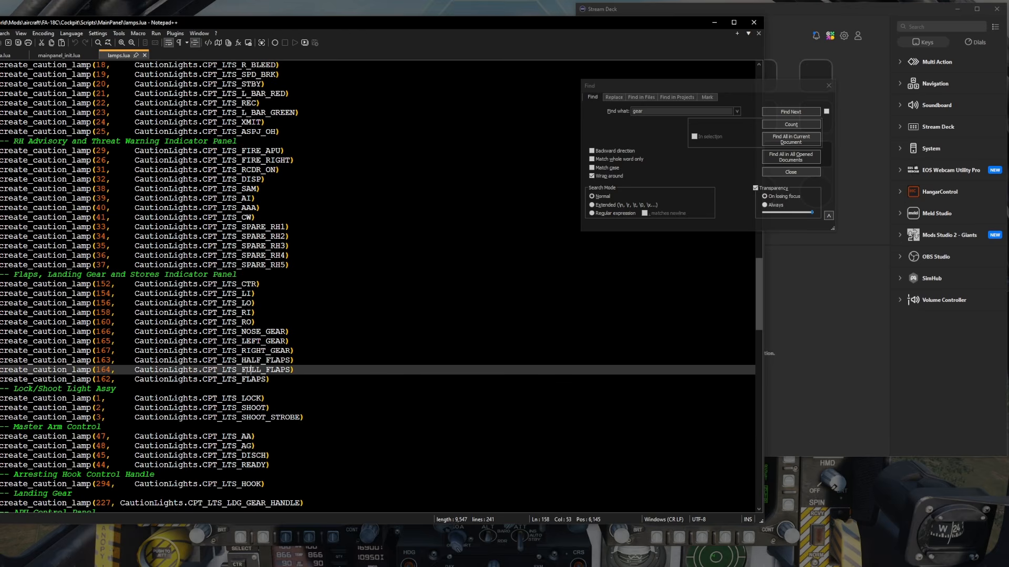
left_click(251, 379)
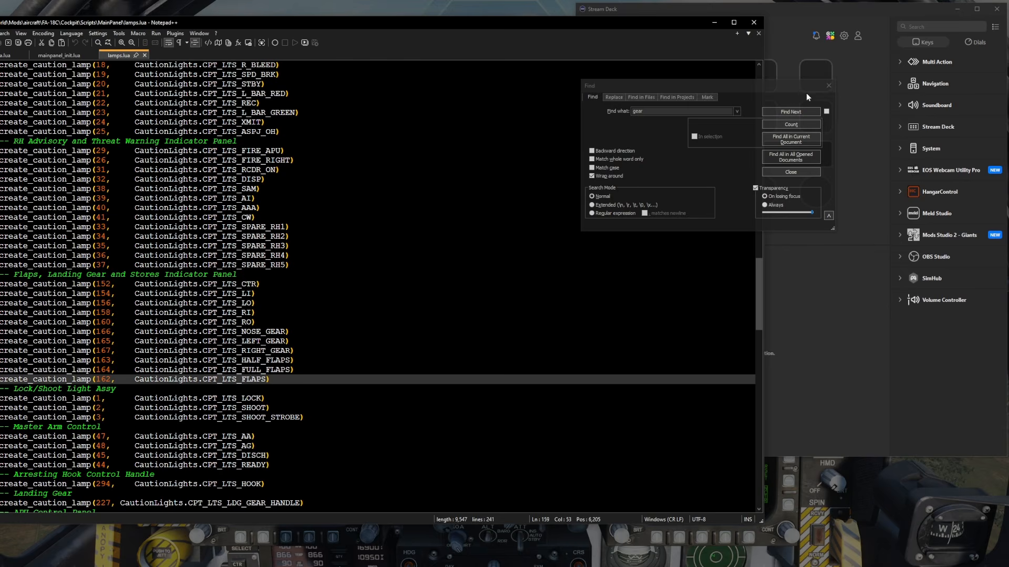
left_click(829, 86)
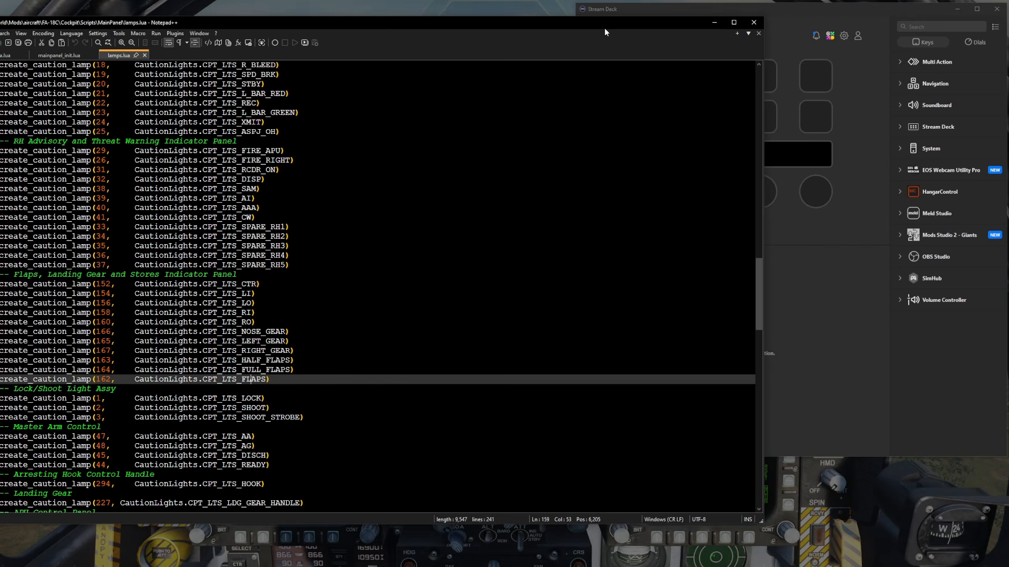
Close the Find dialog over clickabledata.lua and reposition the Notepad++ window so the gear system code is readable beside Stream Deck
left_click_drag(764, 61, 435, 61)
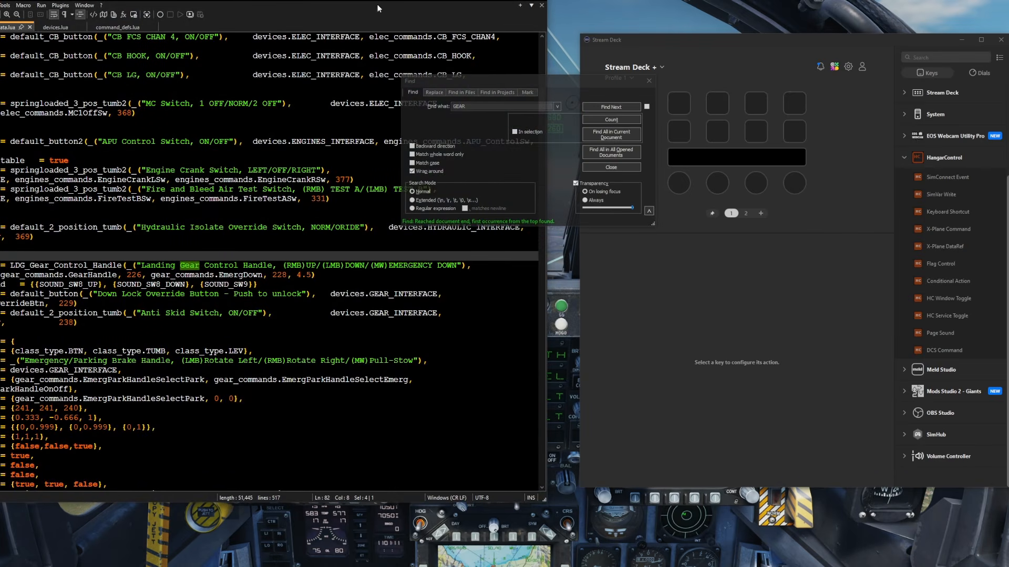
left_click_drag(379, 8, 480, 24)
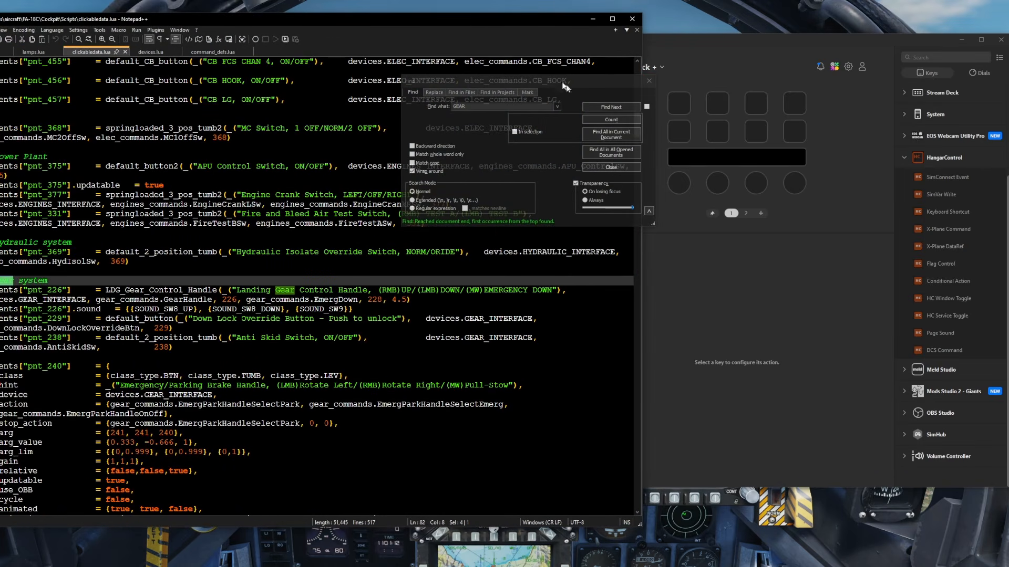
left_click(649, 81)
left_click_drag(386, 14, 424, 17)
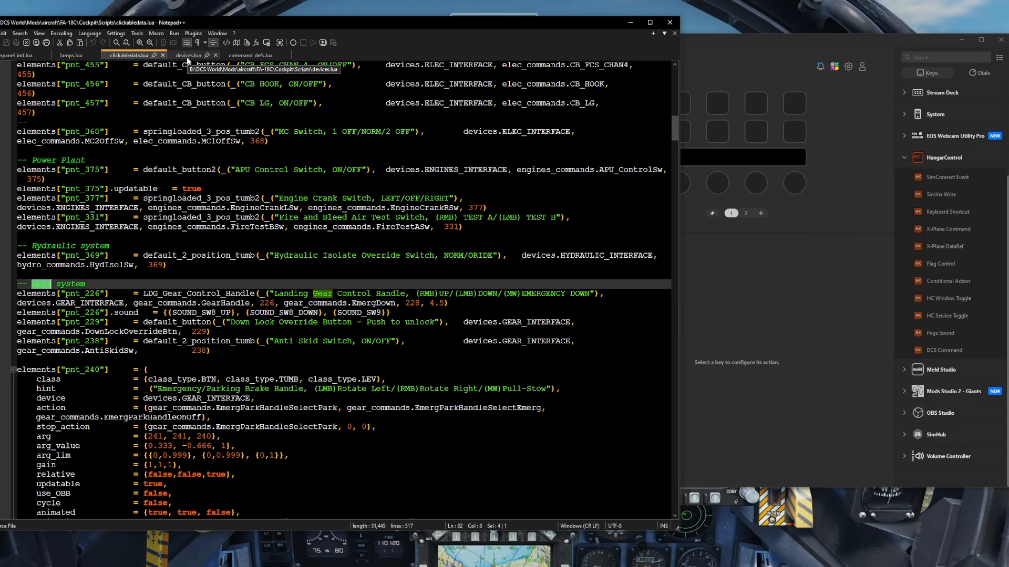
In Stream Deck, assign HangarControl's DCS Command action to the first key and set its aircraft to FA-18C_hornet
left_click(813, 292)
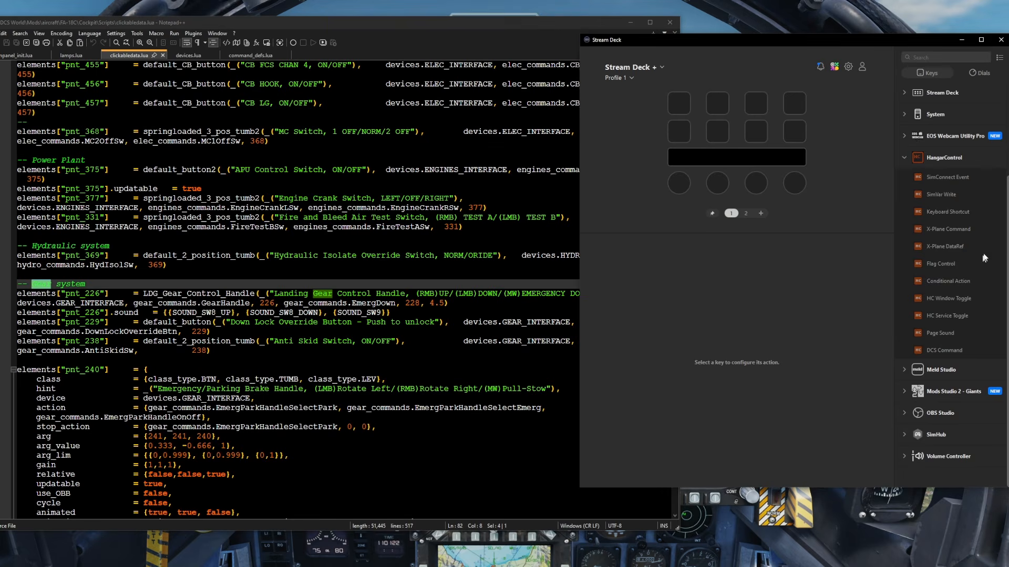
left_click_drag(936, 354, 682, 107)
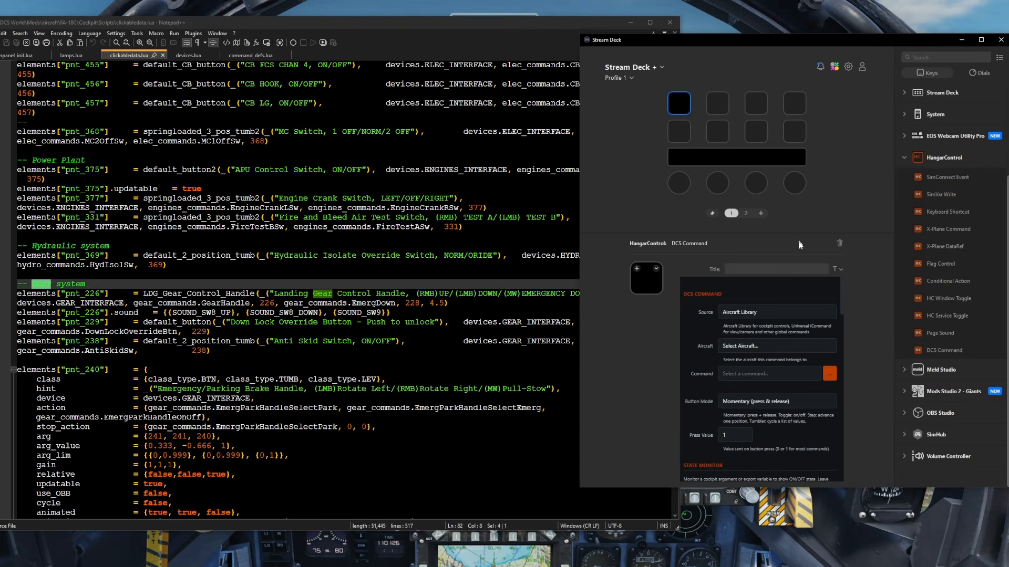
left_click(743, 348)
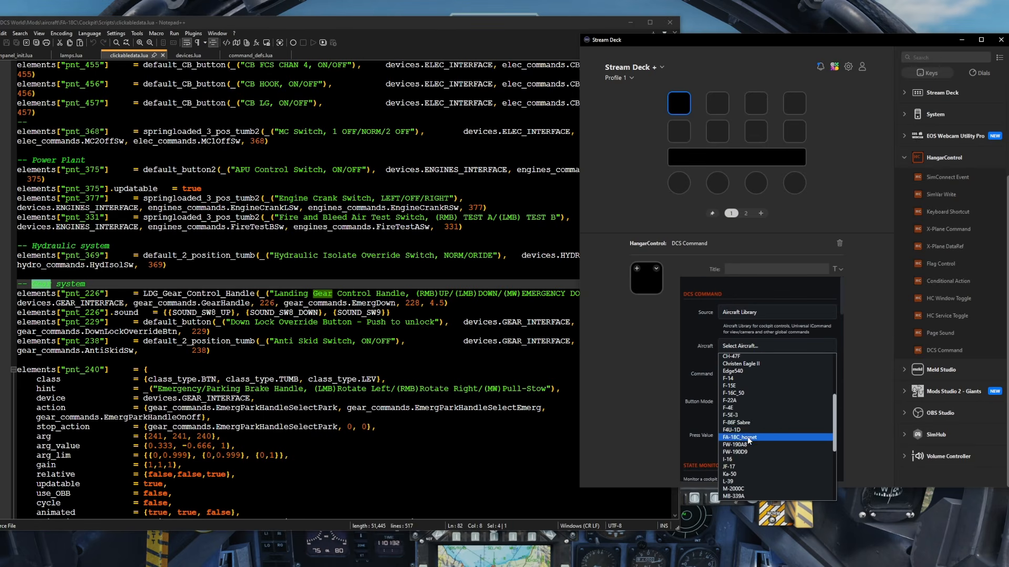
left_click(745, 437)
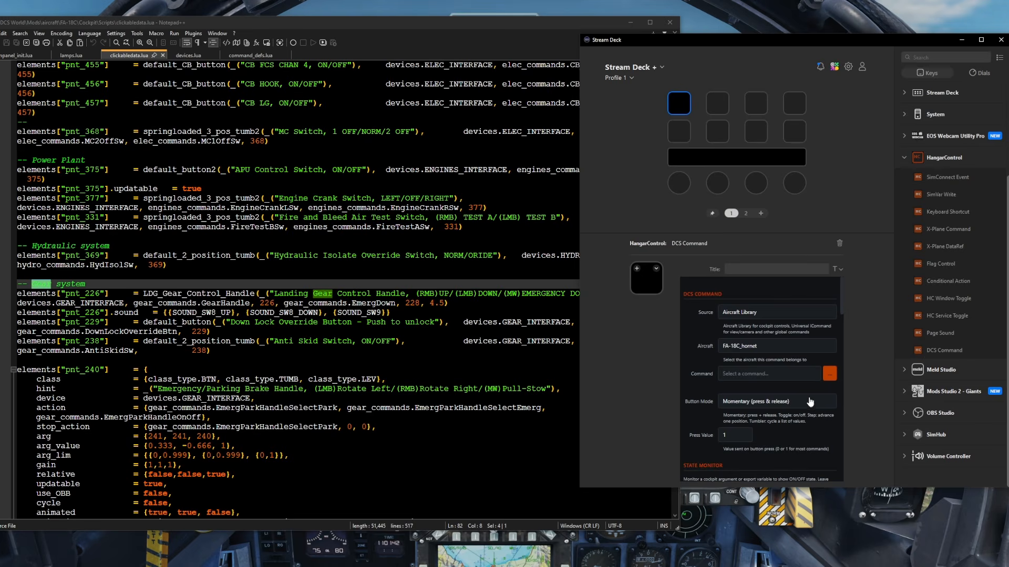
Set the DCS Command key's command to the MASTER CAUTION Reset Button - Press to reset
left_click(829, 377)
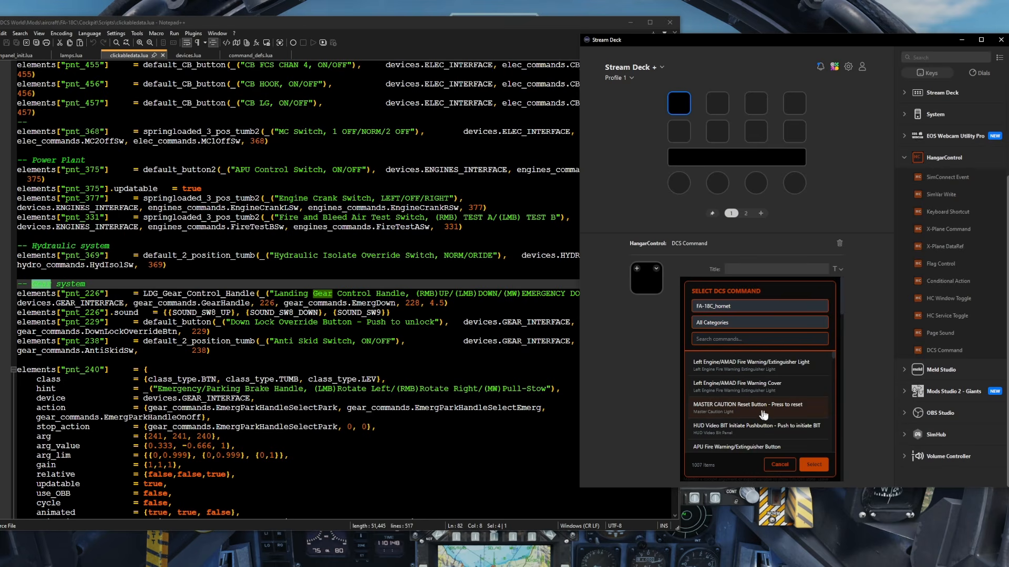
left_click(782, 415)
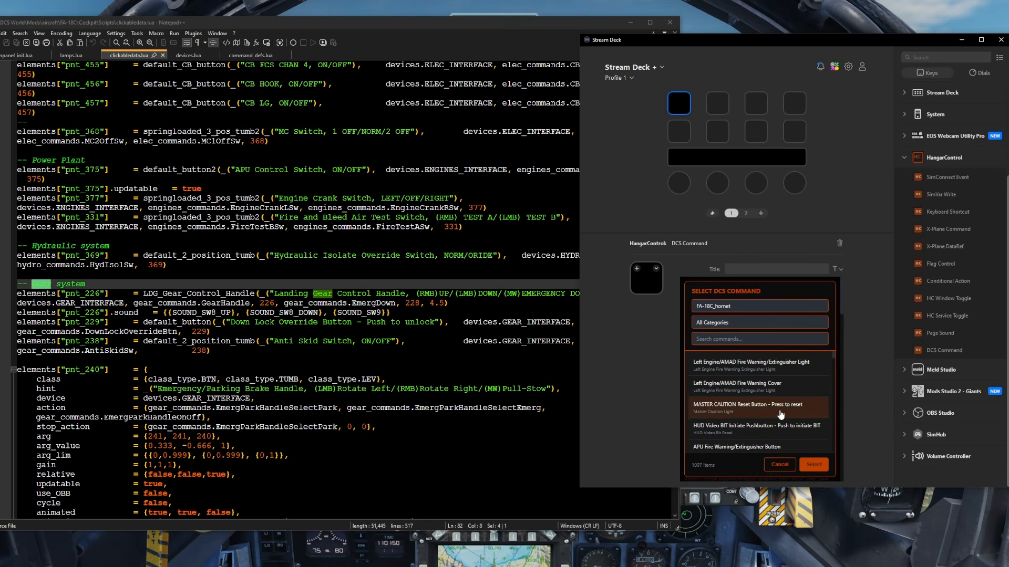
left_click(813, 465)
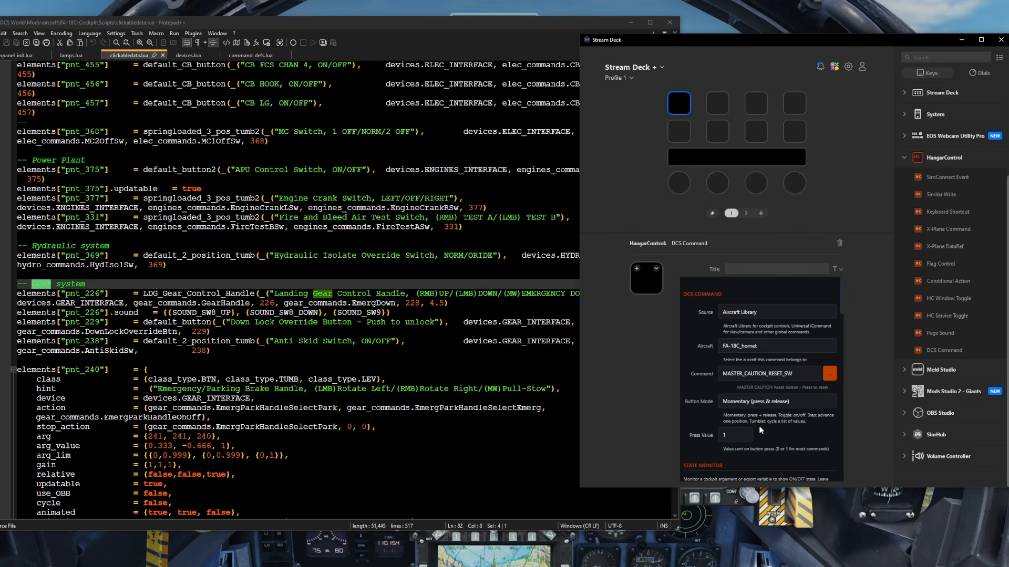
Search clickabledata.lua for "MASTER CAUTION" and highlight default_button in the reset button's entry
left_click(258, 189)
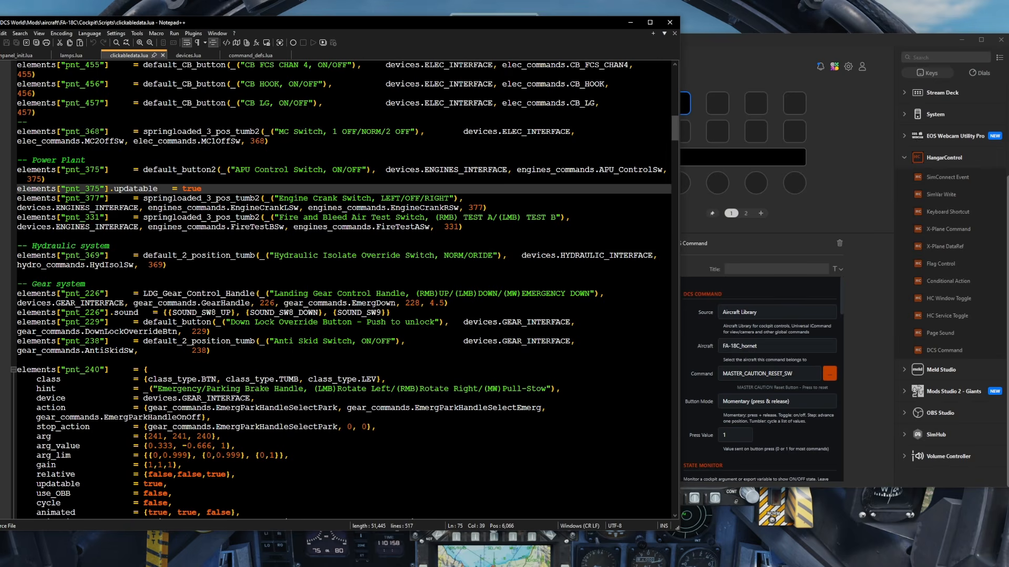
key("ctrl+f")
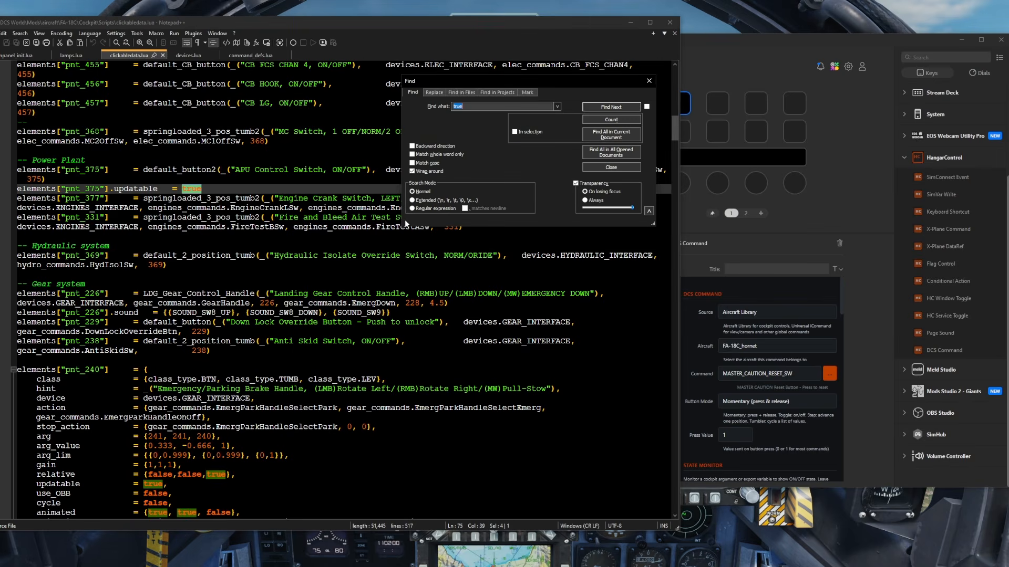
type("MASTER CAUTION")
key("Return")
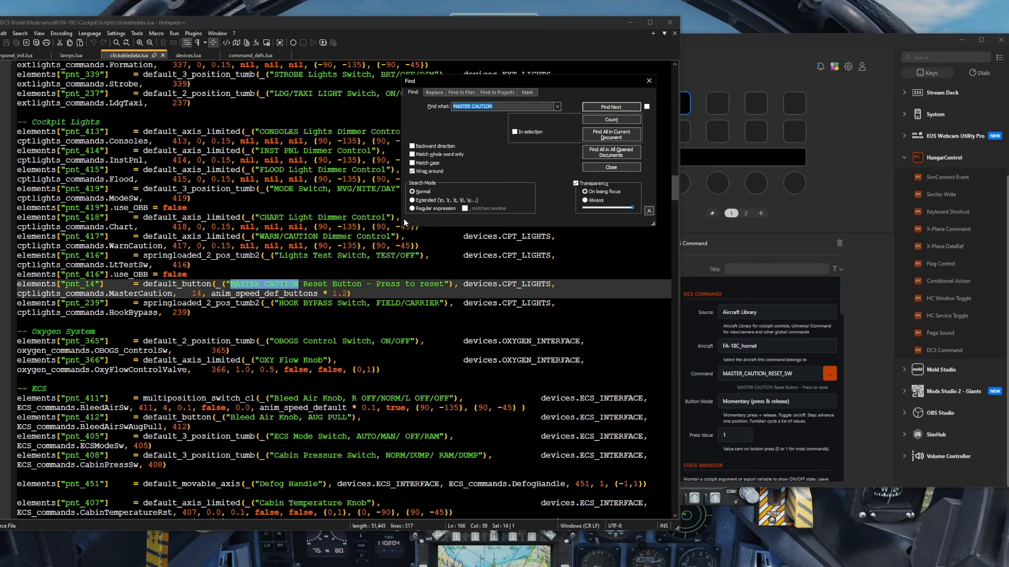
left_click_drag(143, 284, 210, 285)
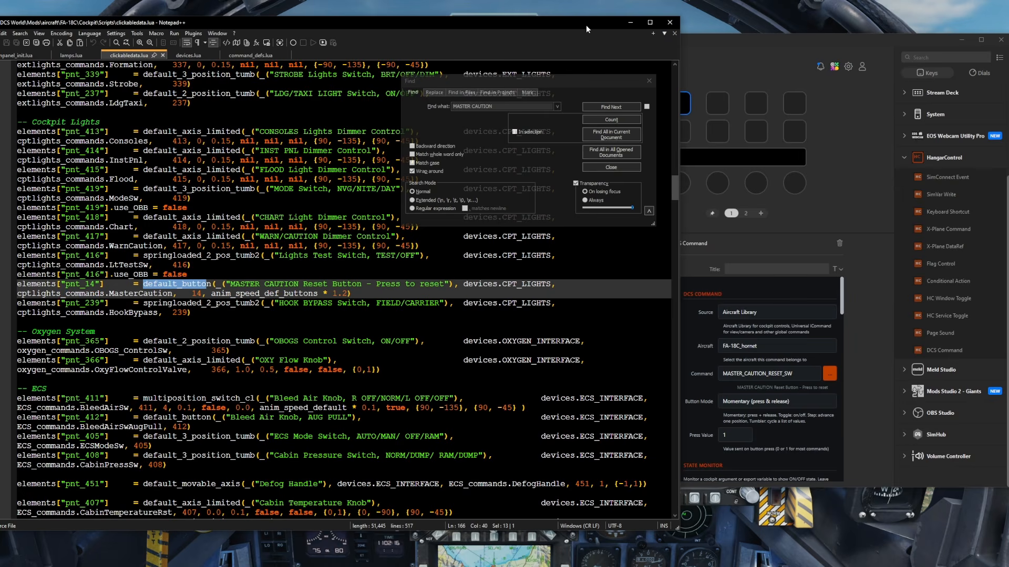
View the unobstructed F/A-18C cockpit in DCS, and bring Notepad++ back with the Find dialog moved off the code
left_click_drag(586, 26, 114, 46)
left_click(335, 193)
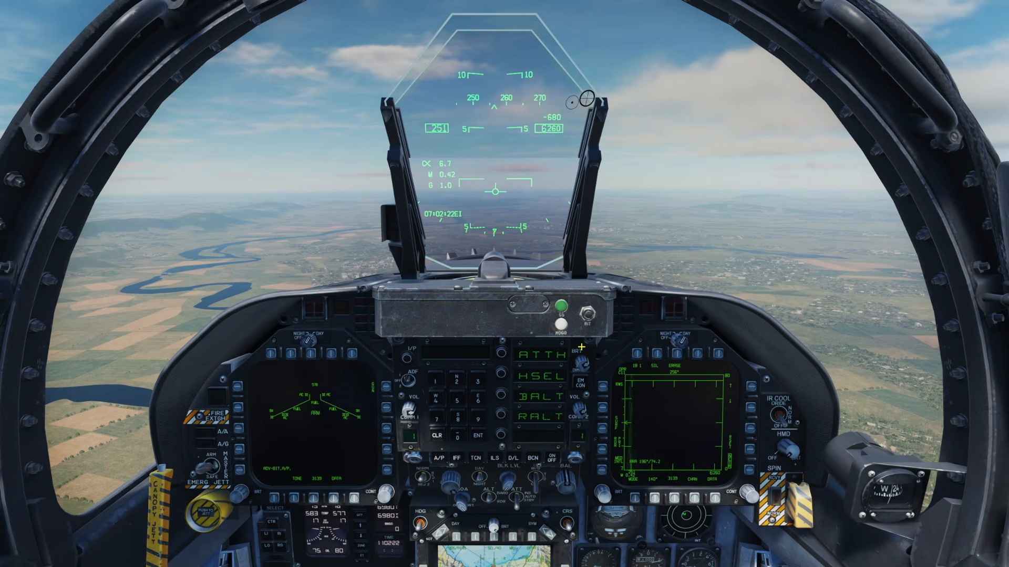
left_click(501, 396)
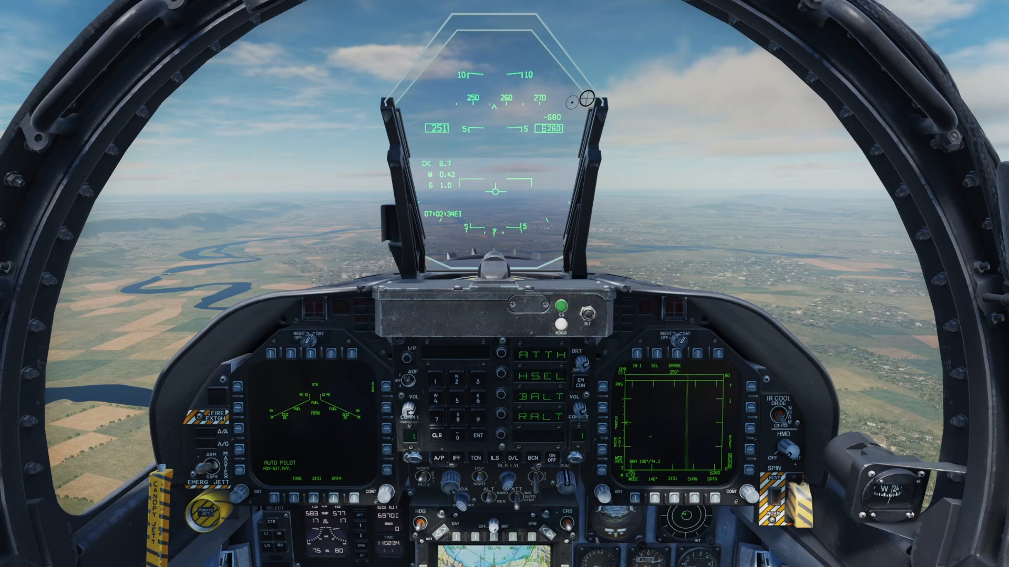
left_click_drag(0, 72, 321, 2)
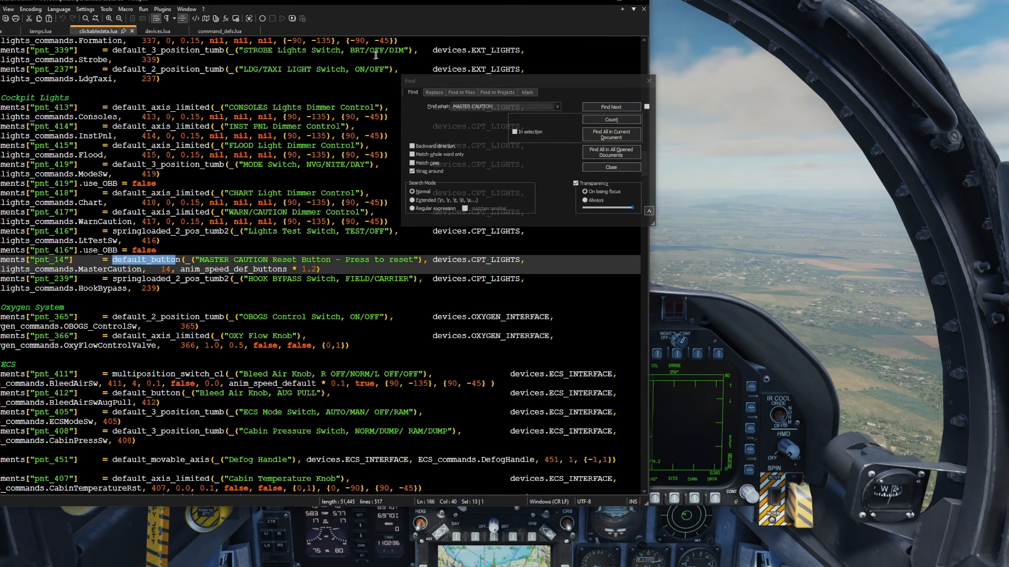
left_click_drag(452, 81, 644, 67)
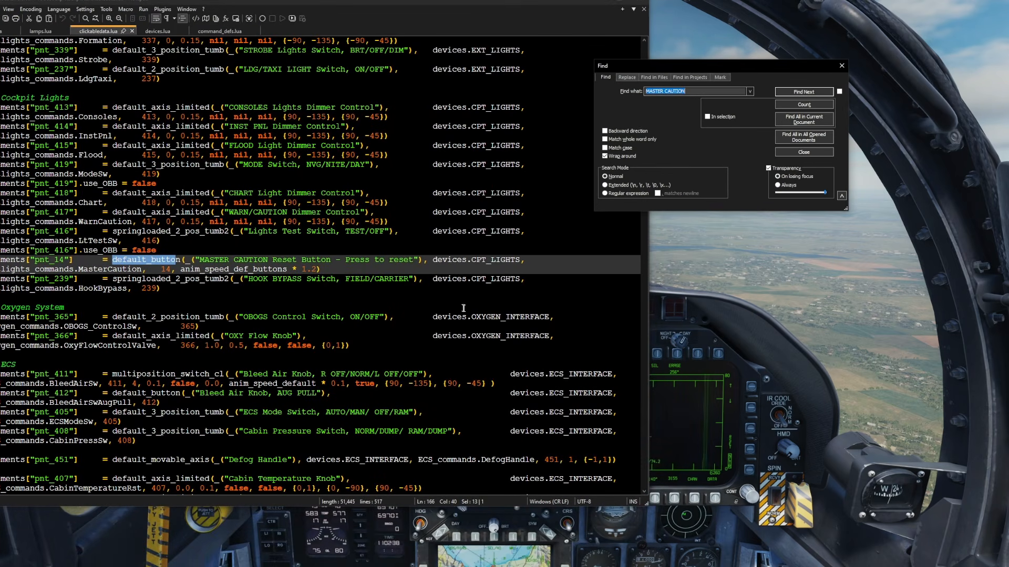
Highlight the CPT_LIGHTS device reference in the MASTER CAUTION Reset Button entry of clickabledata.lua
left_click_drag(471, 260, 520, 259)
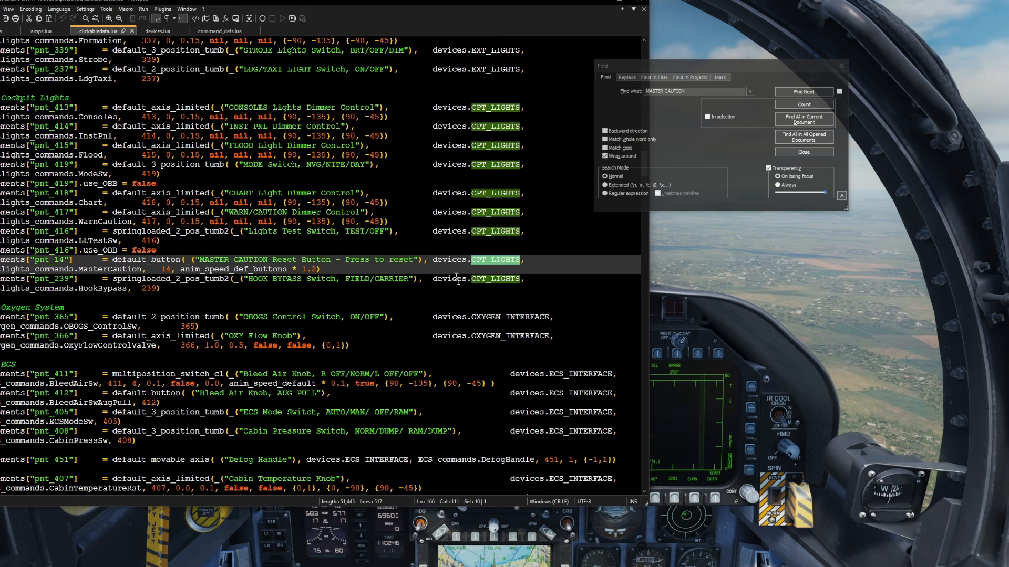
left_click_drag(438, 259, 457, 260)
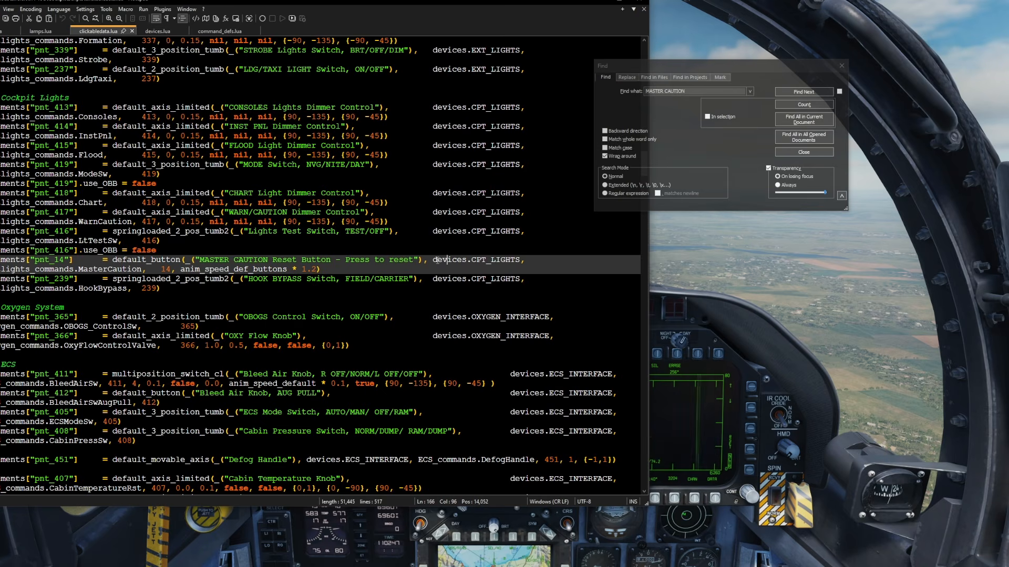
left_click(151, 41)
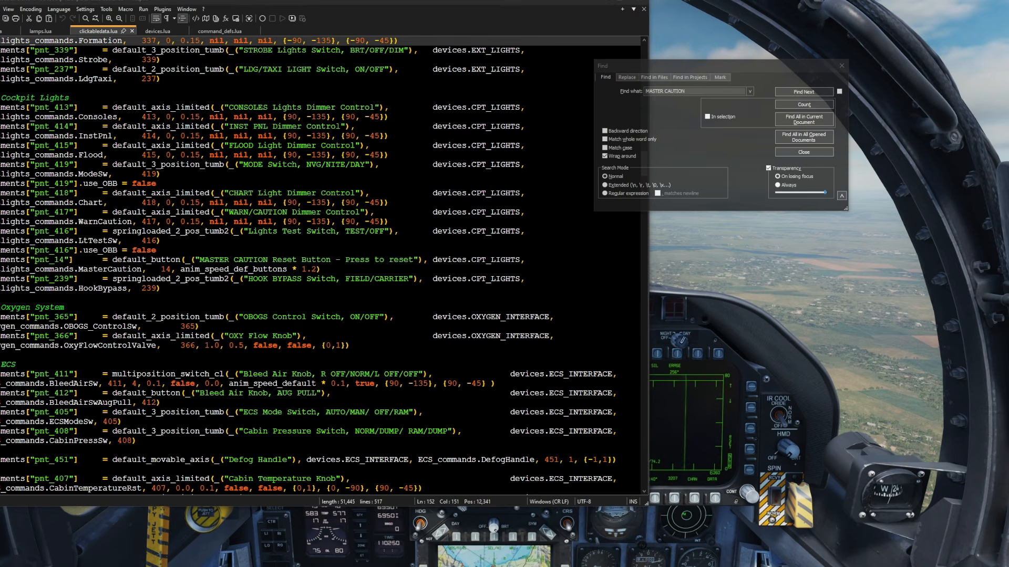
Locate devices.lua in the FA-18C Cockpit Scripts folder, and highlight the devices prefix in clickabledata.lua's WARN/CAUTION Dimmer entry
key("alt+Tab")
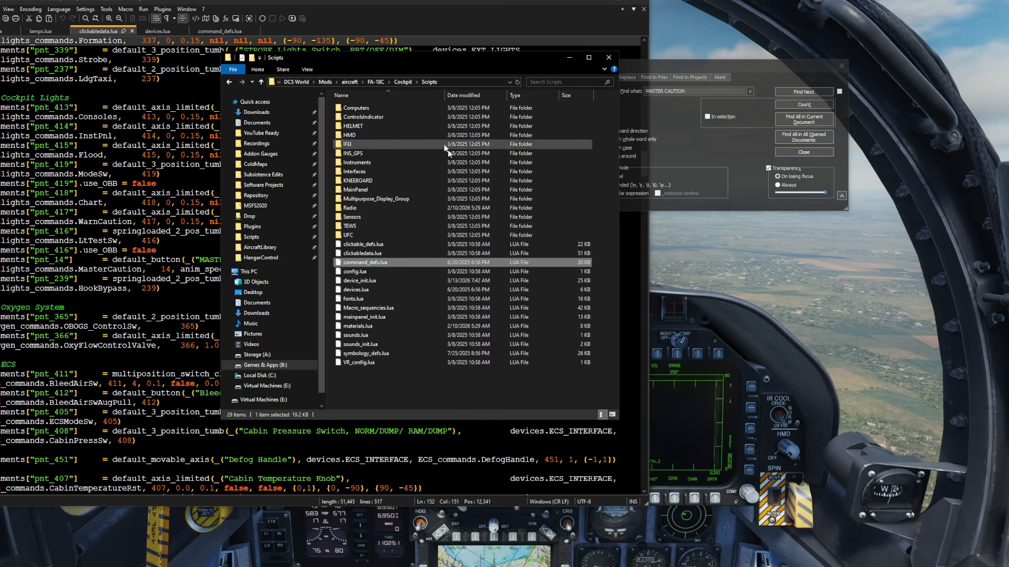
left_click(361, 291)
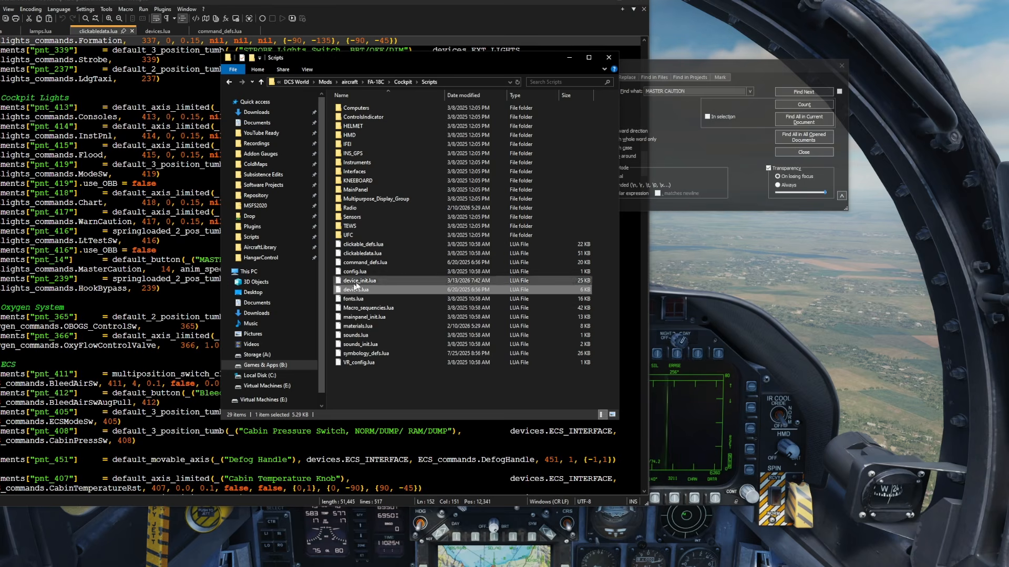
key("alt+Tab")
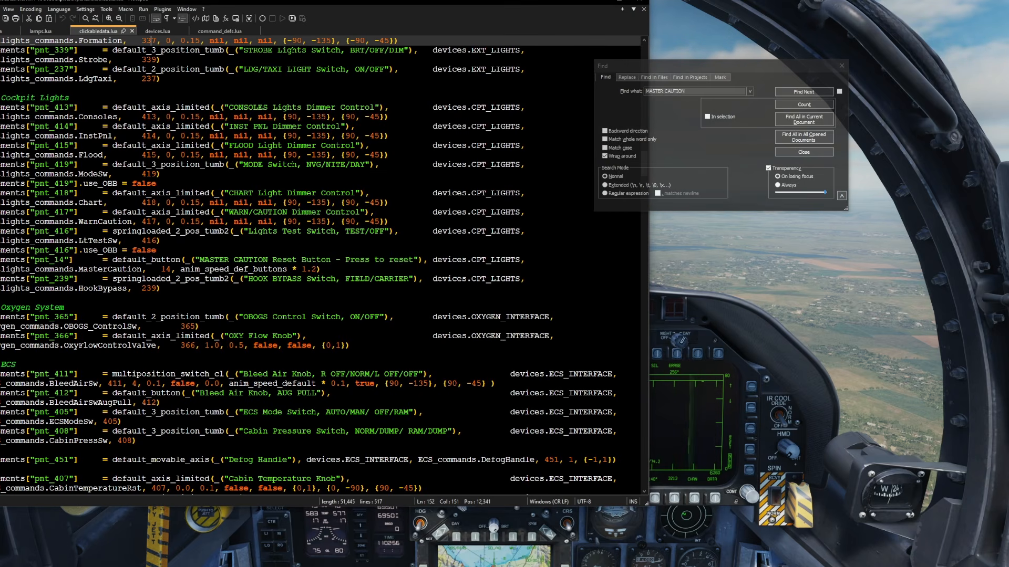
left_click_drag(432, 212, 466, 212)
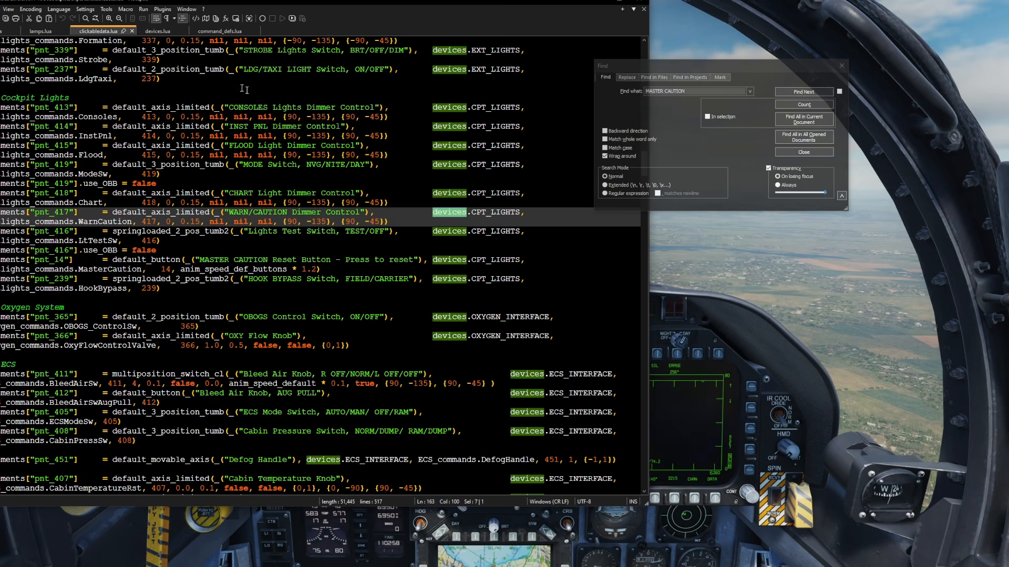
Open devices.lua in Notepad++, highlight the device ID comment beside CPT_LIGHTS, and look through the whole device list
left_click(158, 31)
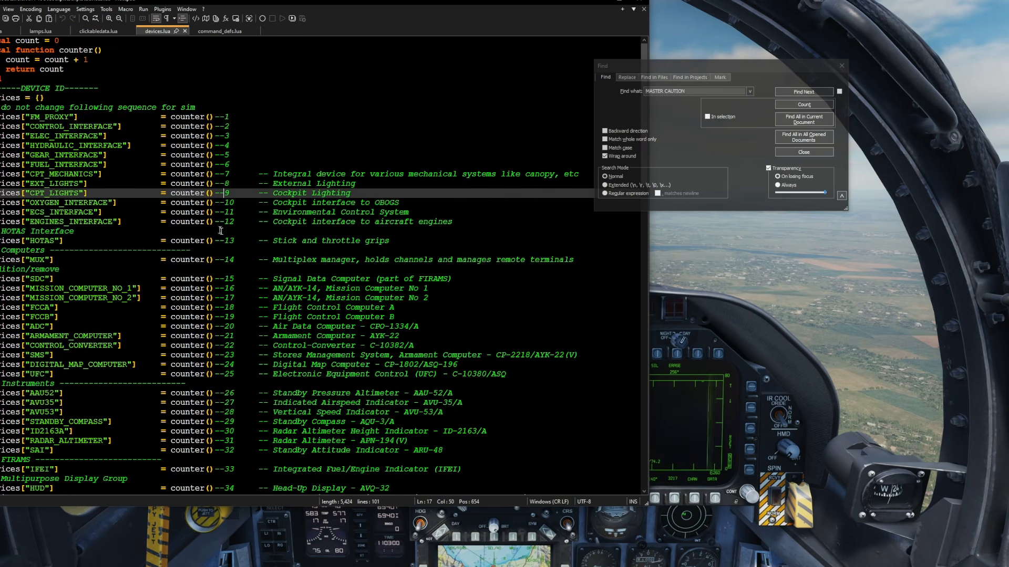
left_click_drag(232, 193, 214, 193)
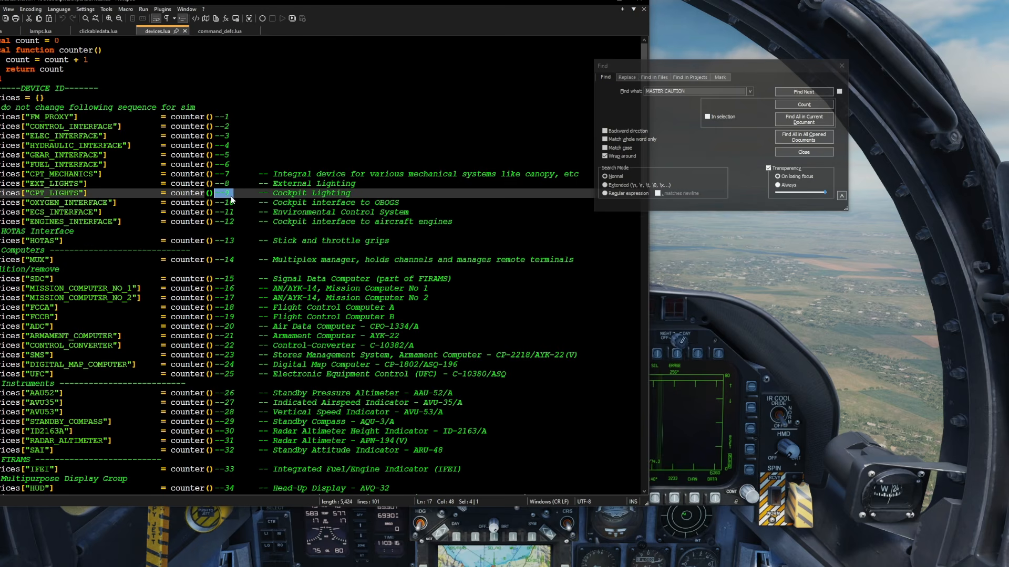
scroll(126, 233, "down", 6)
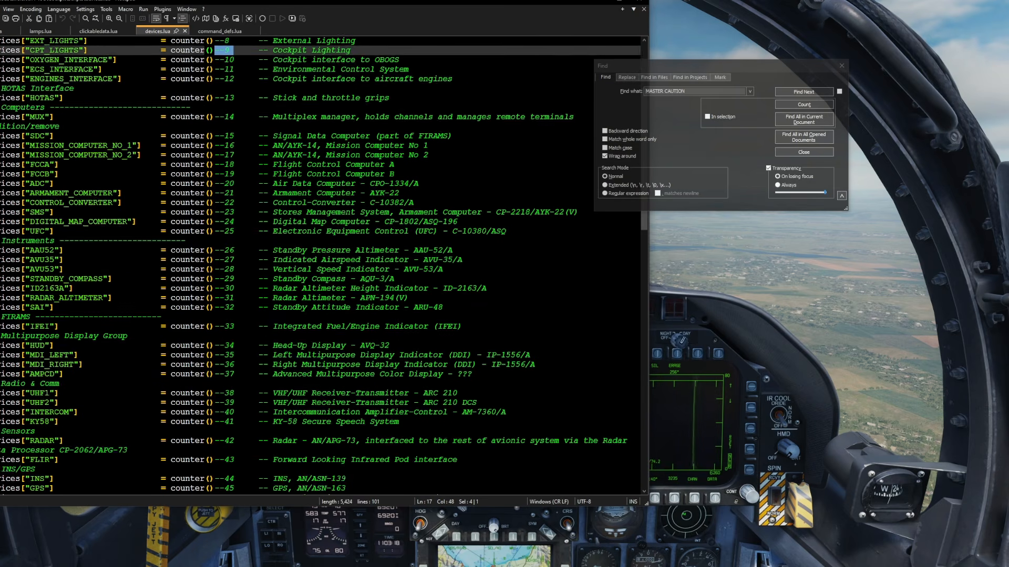
scroll(125, 233, "down", 6)
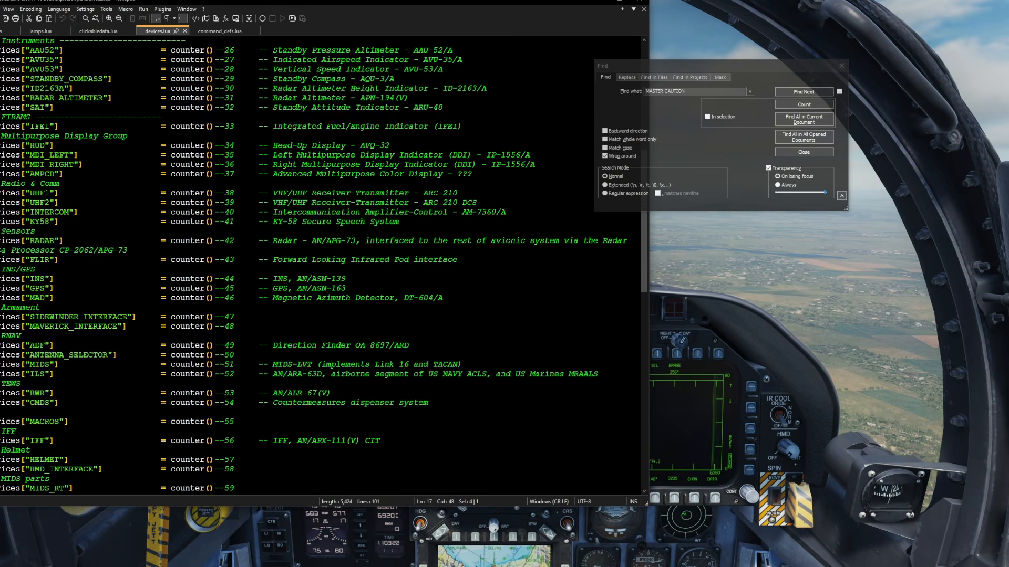
scroll(184, 387, "down", 7)
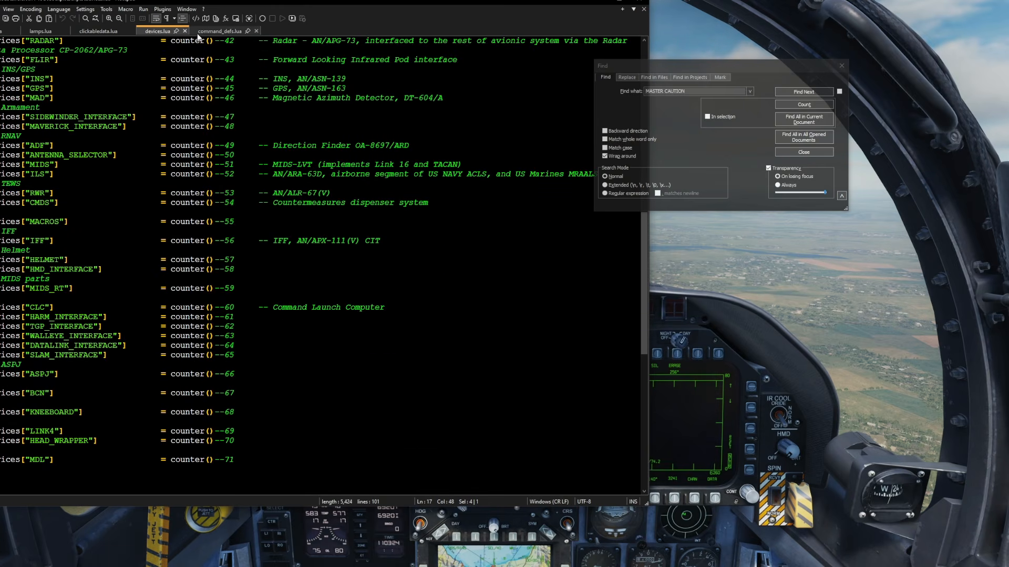
scroll(211, 42, "up", 9)
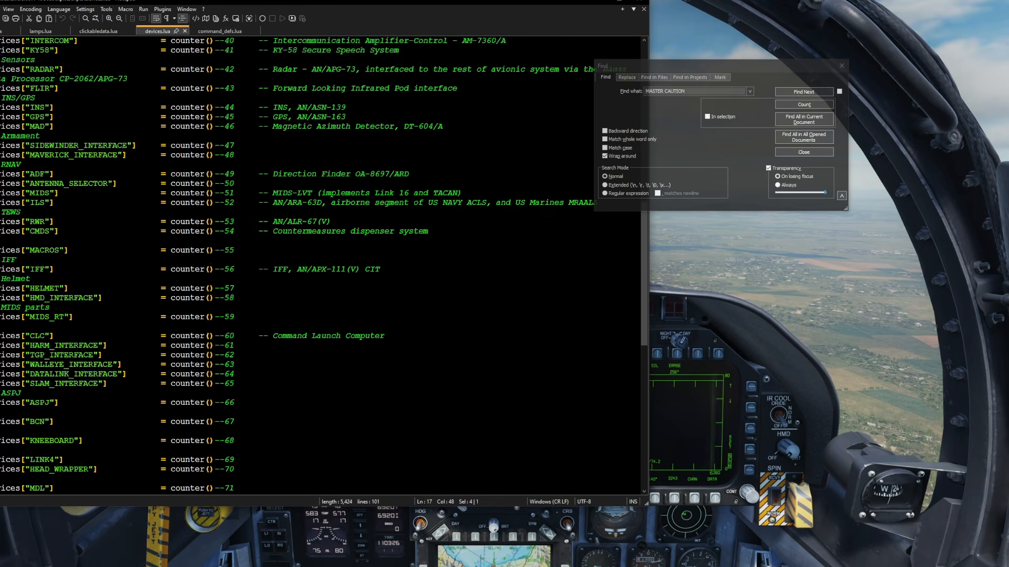
scroll(234, 211, "up", 10)
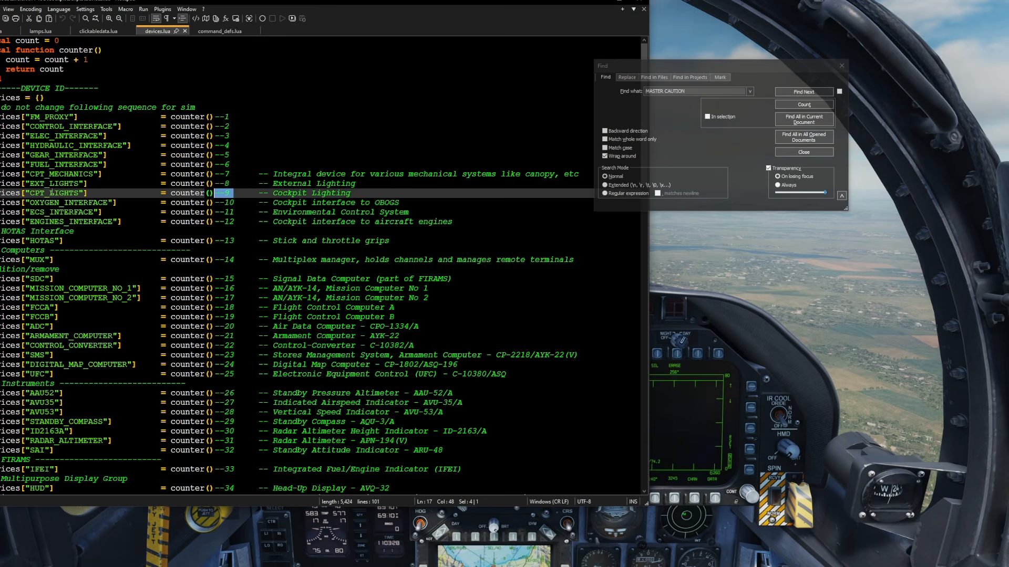
Highlight the CPT_LIGHTS name and its Cockpit Lighting comment in devices.lua
left_click_drag(31, 194, 79, 194)
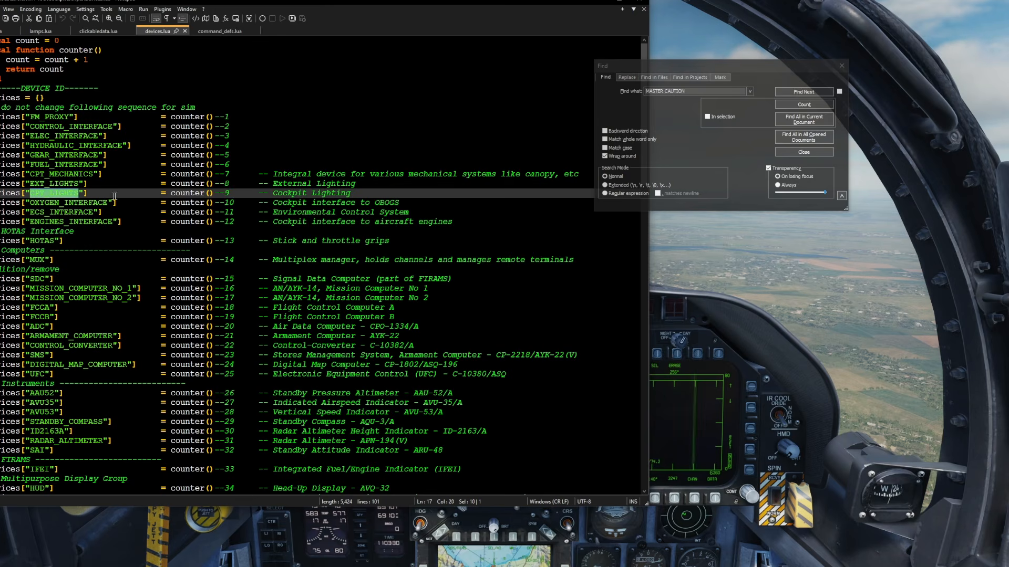
left_click(215, 194)
left_click_drag(214, 194, 365, 196)
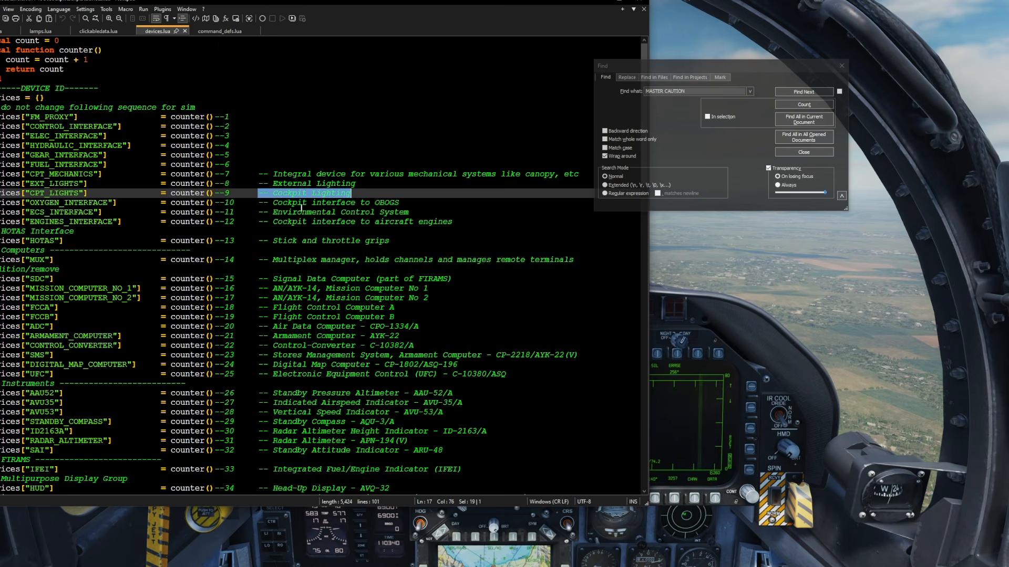
Open command_defs.lua, and highlight the Cockpit Lights heading and the start_command definition at the beginning of the file
left_click(219, 31)
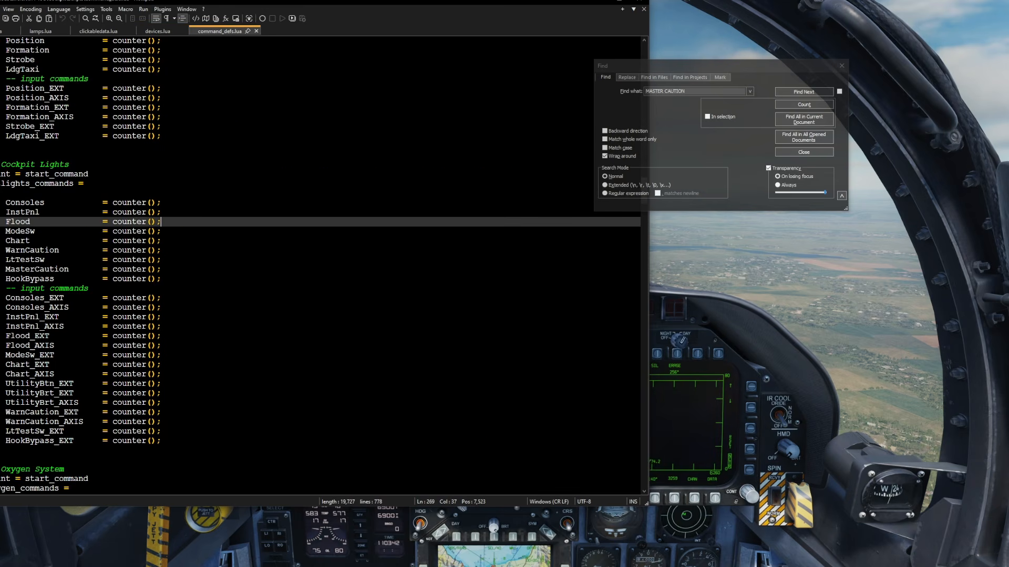
left_click_drag(1, 165, 69, 165)
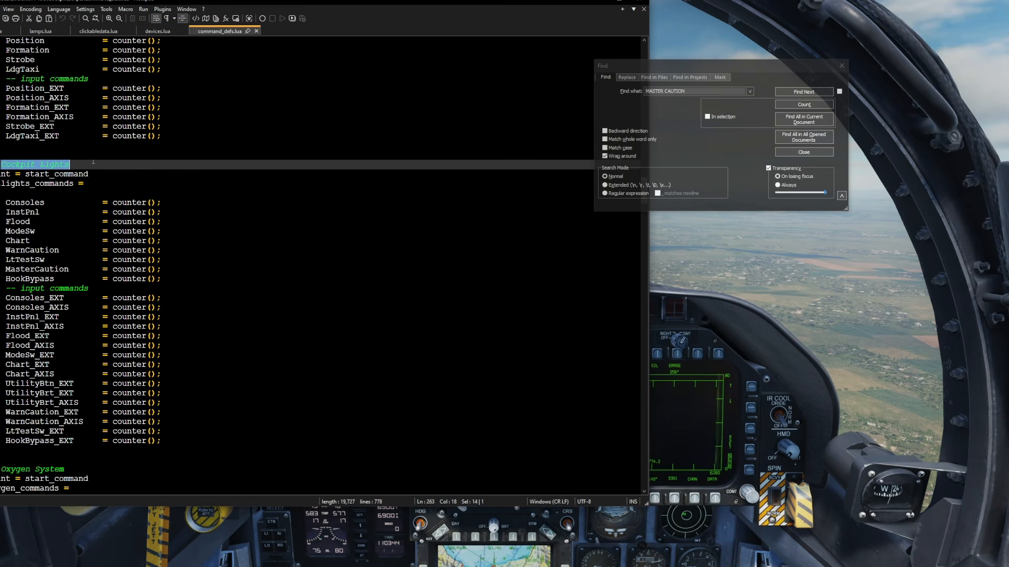
scroll(320, 263, "up", 20)
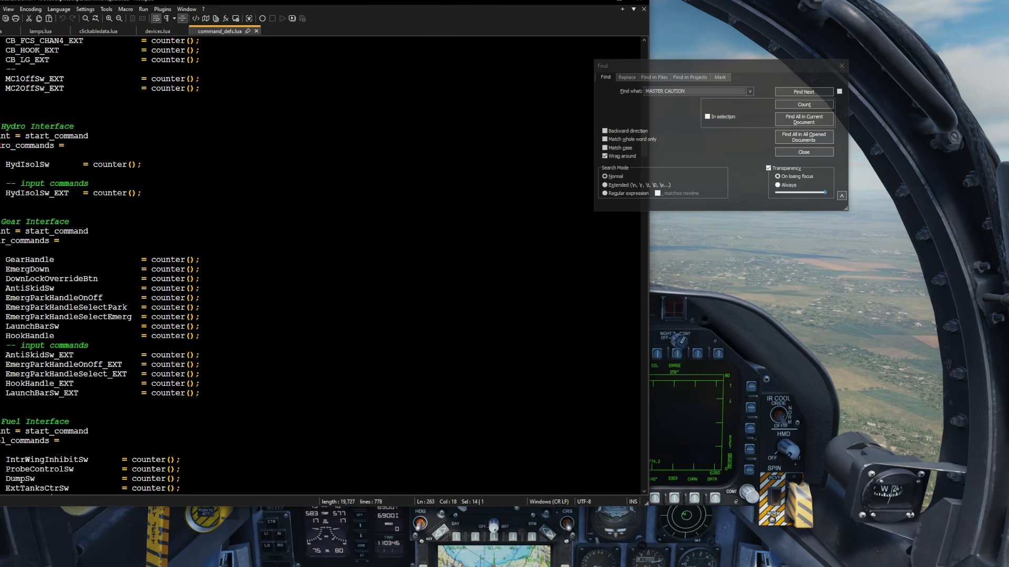
scroll(320, 262, "up", 20)
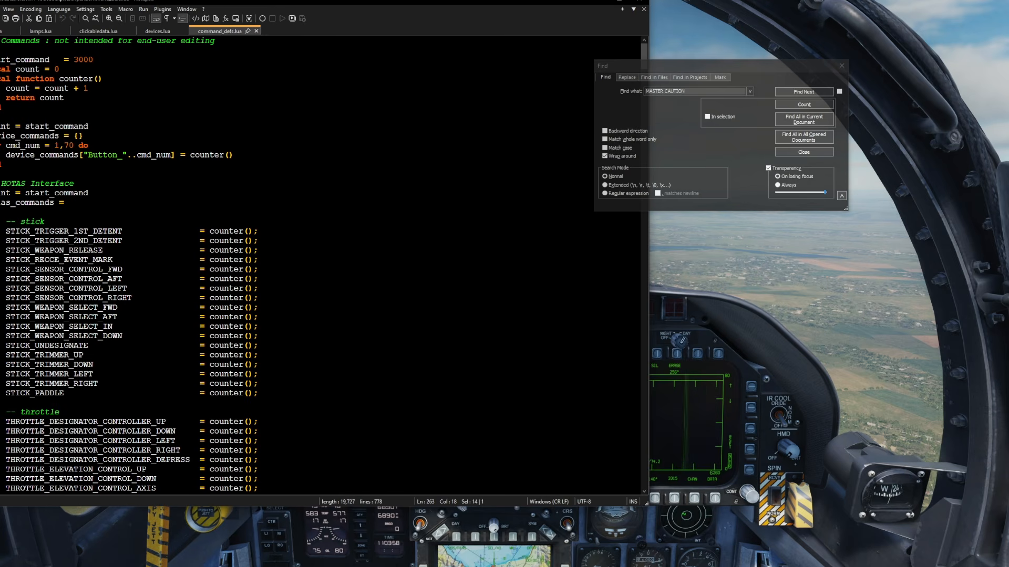
left_click_drag(0, 59, 110, 59)
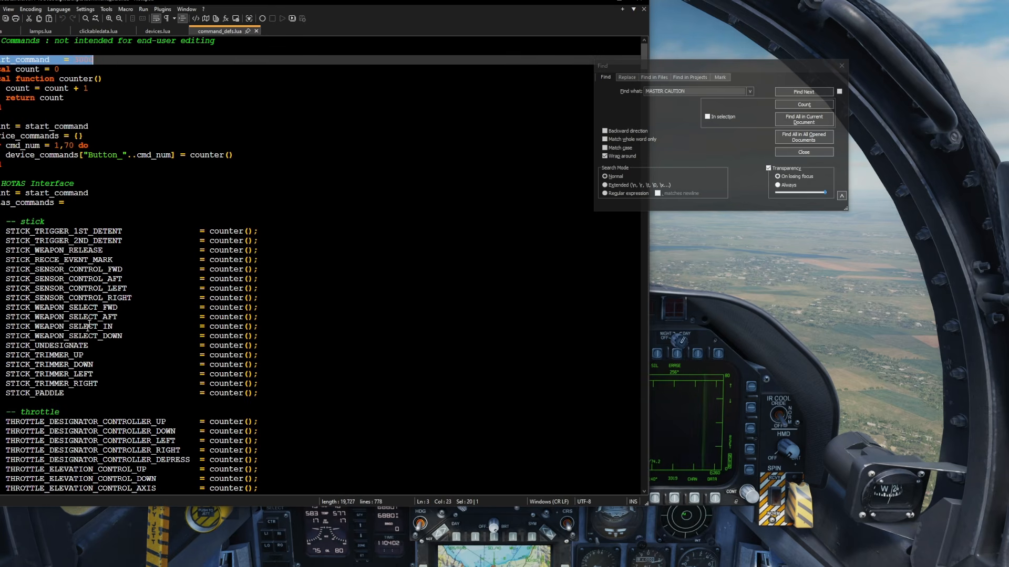
Highlight the HOTAS Interface heading and its stick subsection comment in command_defs.lua
left_click(0, 184)
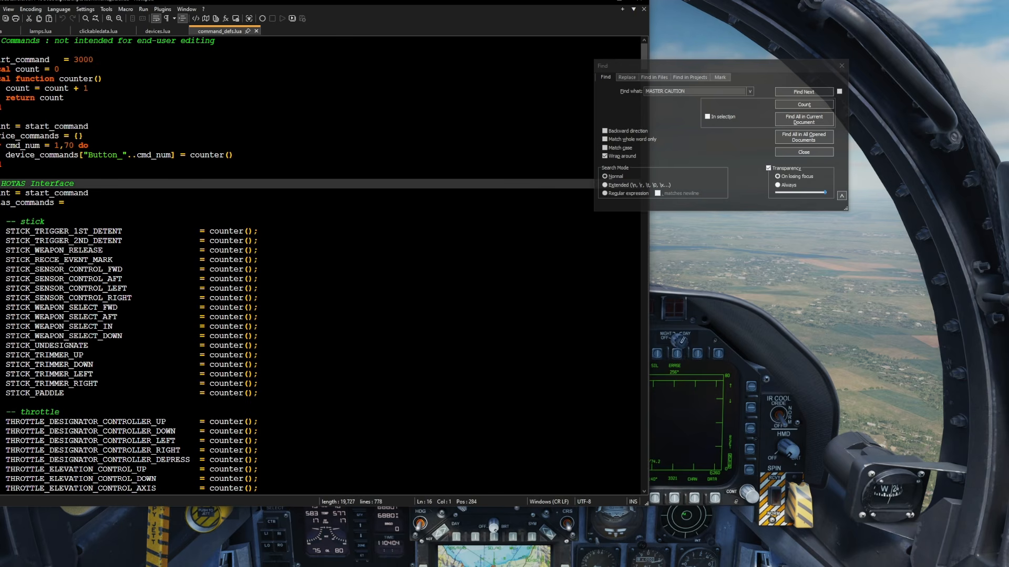
left_click_drag(1, 183, 75, 184)
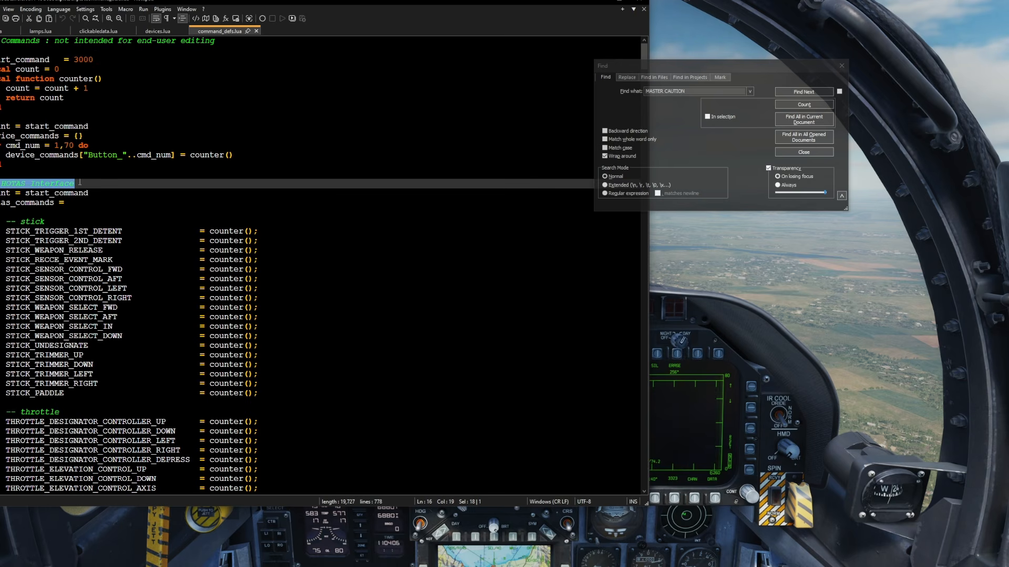
left_click_drag(5, 221, 21, 222)
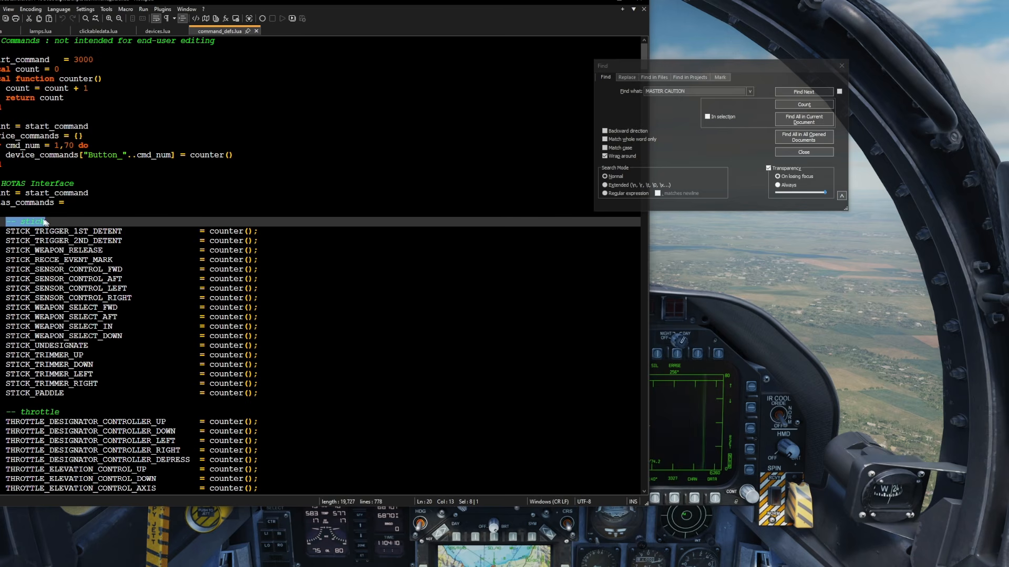
Highlight the HOTAS Interface, Control Interface and Electric Interface headings in command_defs.lua, and shift the editor window to show full lines
left_click_drag(1, 184, 80, 184)
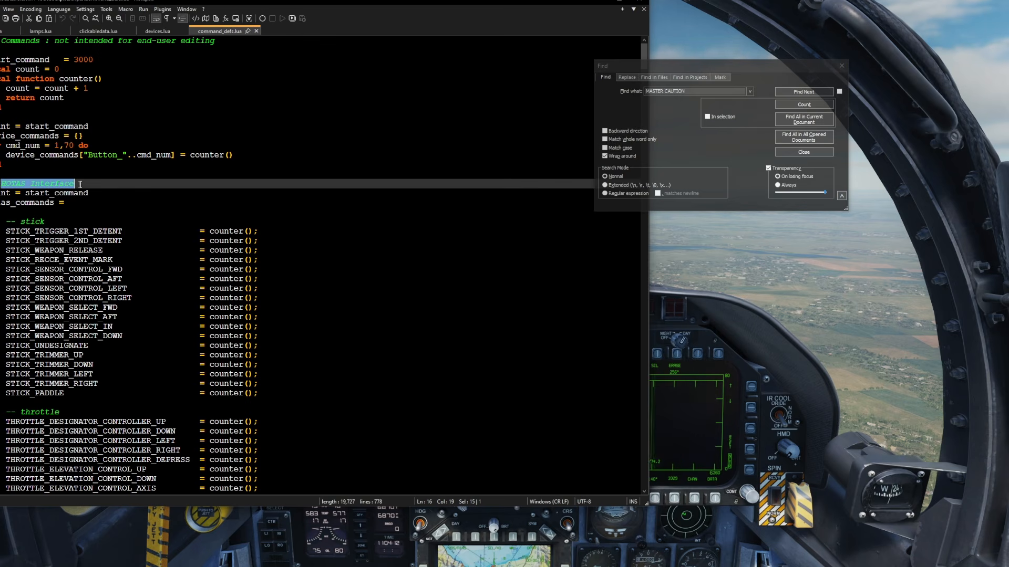
left_click_drag(0, 183, 84, 184)
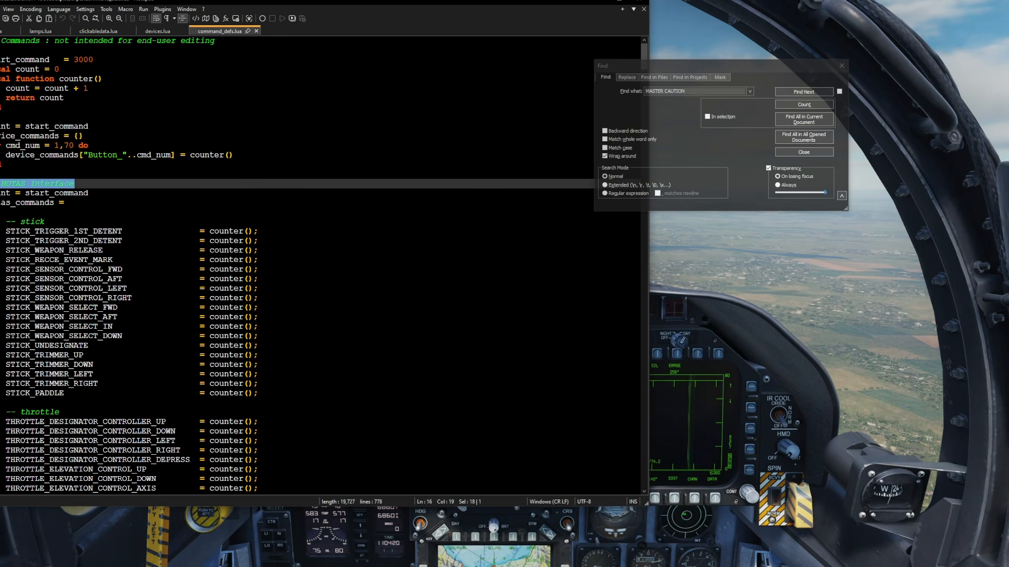
scroll(46, 191, "down", 17)
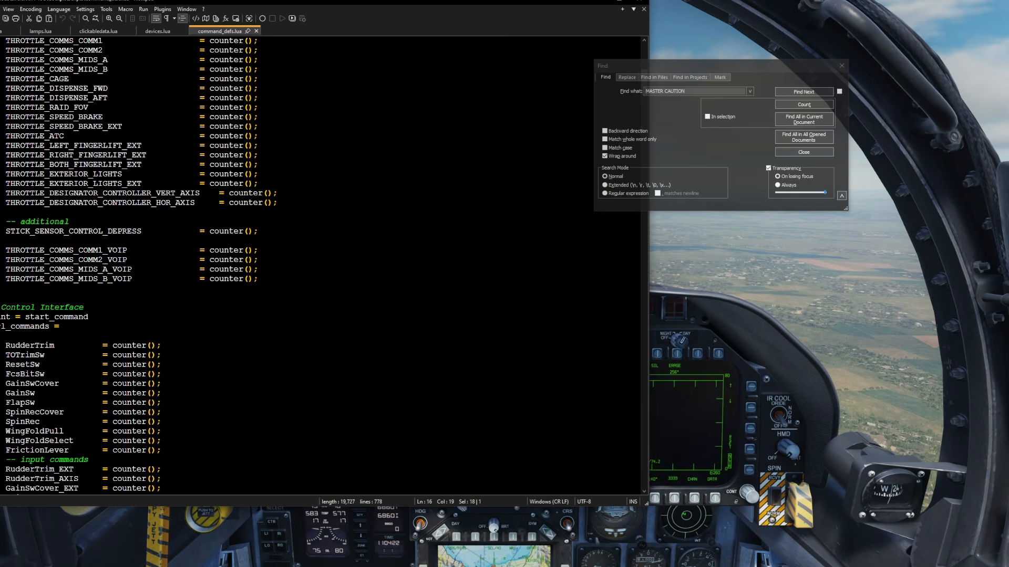
left_click_drag(1, 307, 84, 307)
scroll(5, 308, "down", 9)
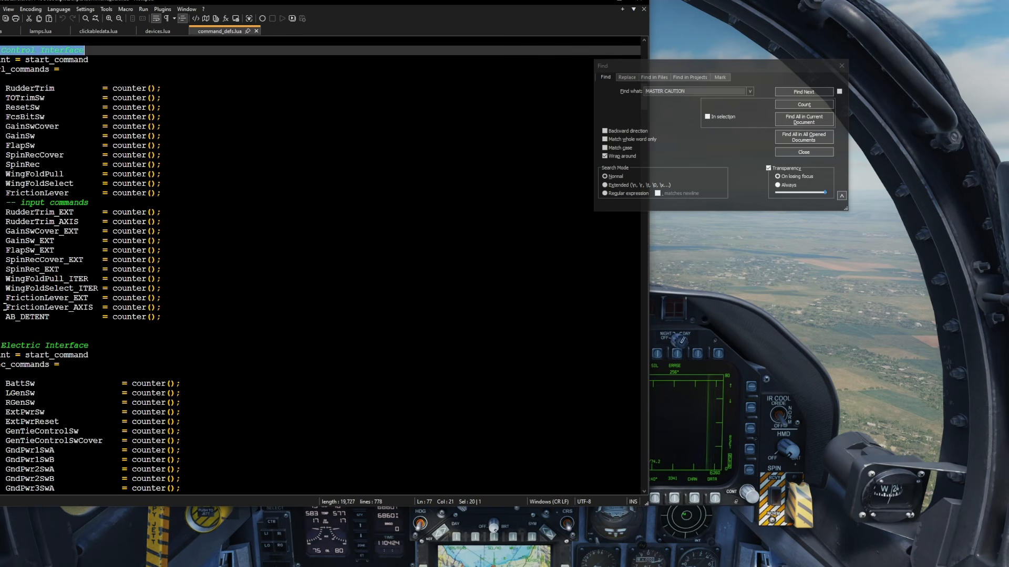
left_click_drag(1, 346, 79, 347)
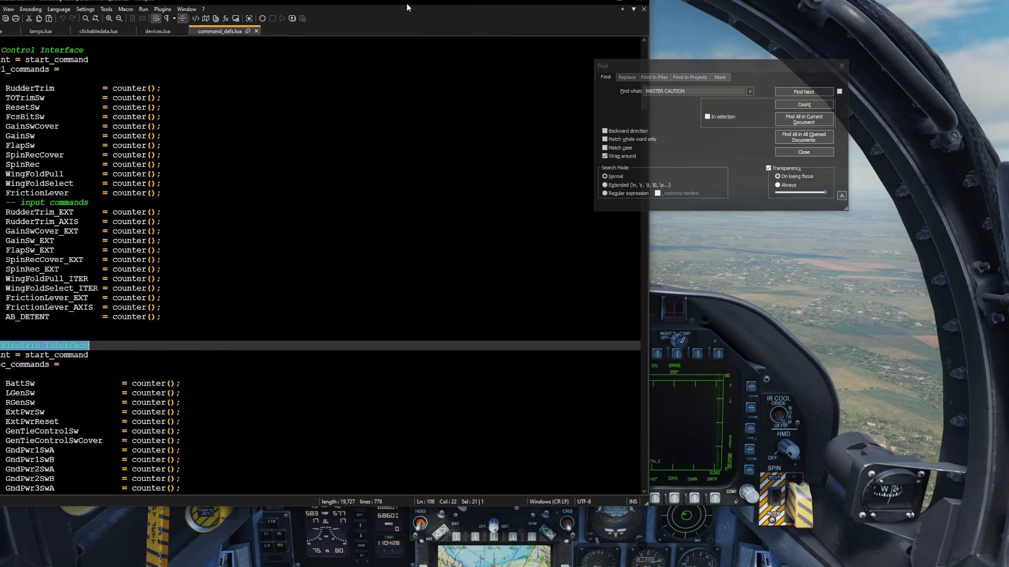
left_click_drag(409, 3, 435, 2)
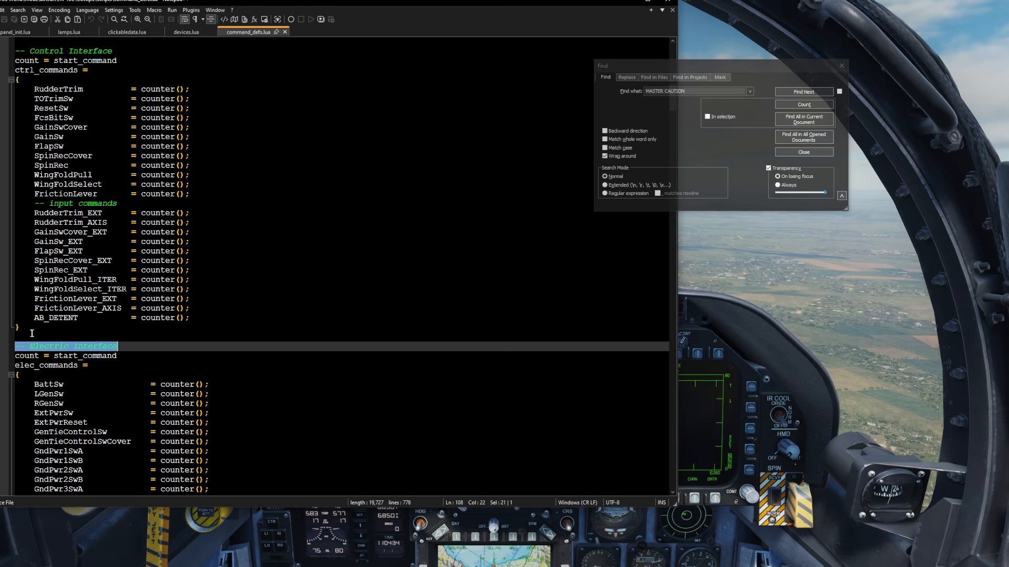
Highlight the Hydro Interface, Gear Interface, Fuel Interface and Cockpit Mechanics headings in command_defs.lua
scroll(32, 334, "down", 20)
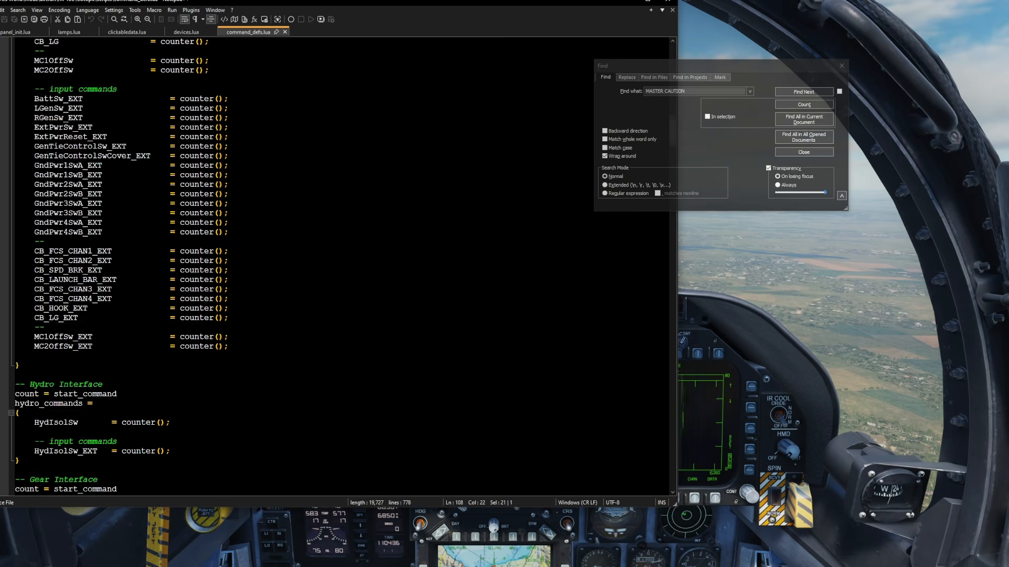
scroll(79, 262, "down", 2)
left_click_drag(14, 326, 113, 329)
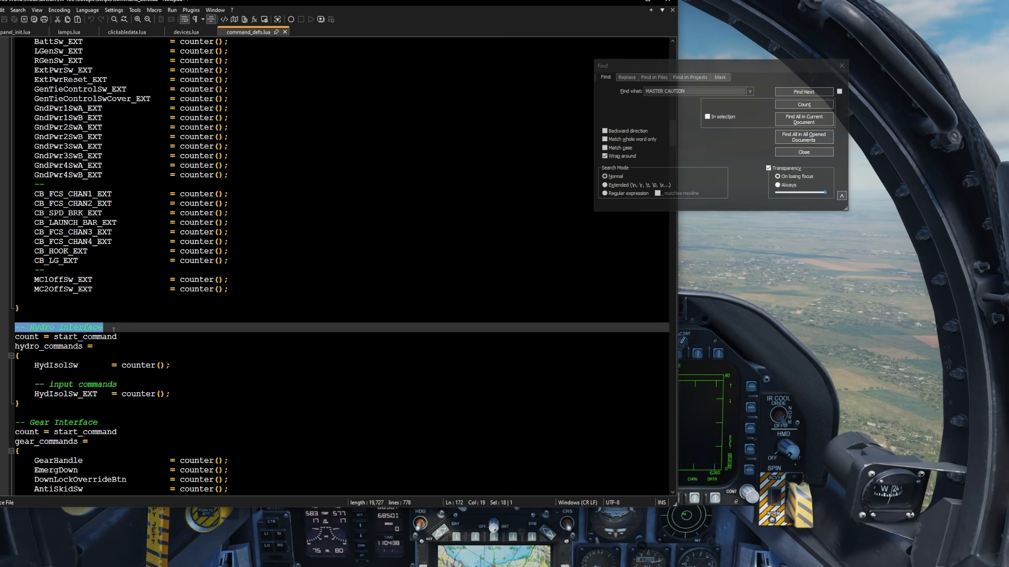
left_click_drag(15, 422, 95, 423)
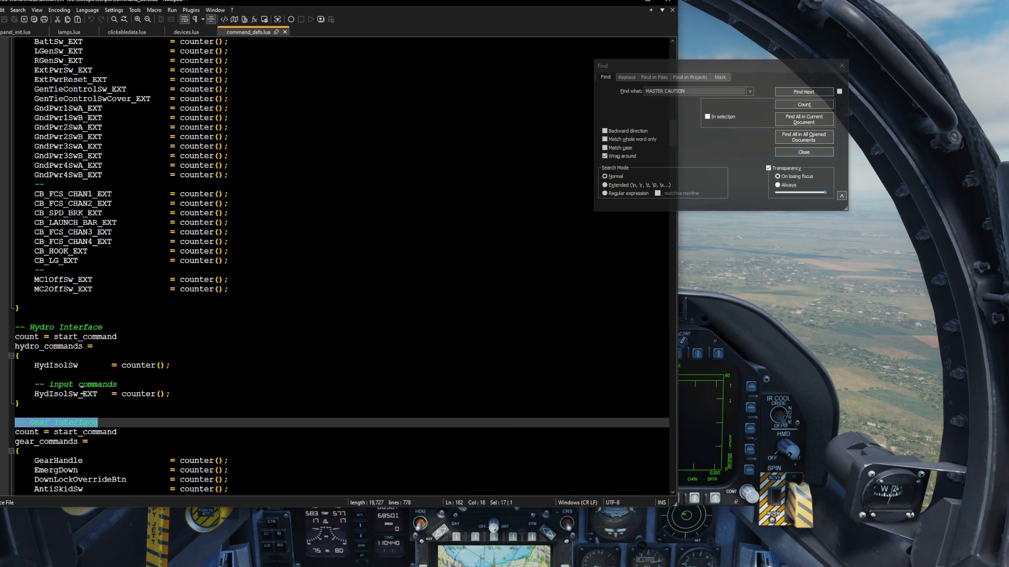
scroll(81, 393, "down", 9)
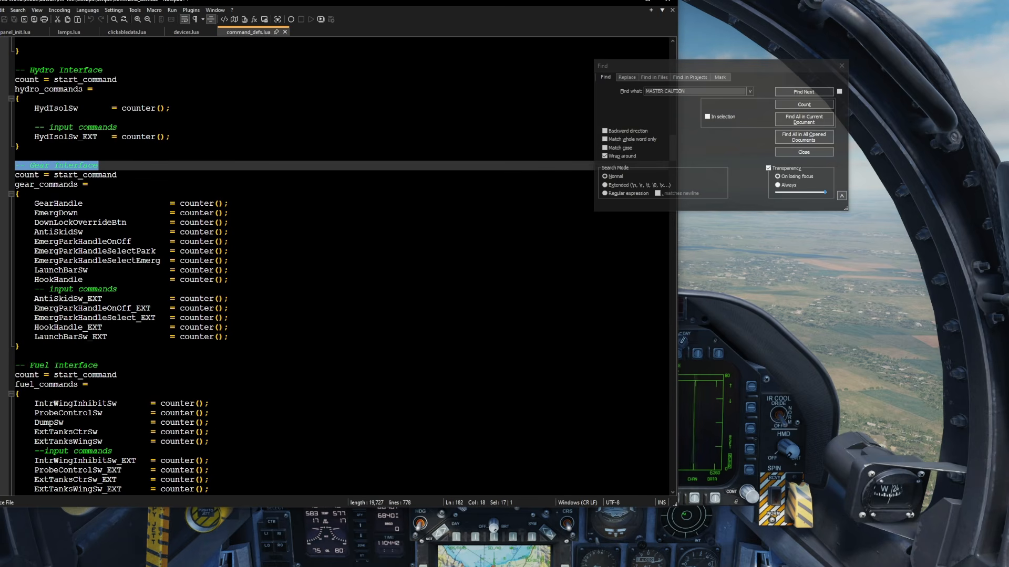
left_click_drag(15, 365, 97, 365)
scroll(100, 364, "down", 9)
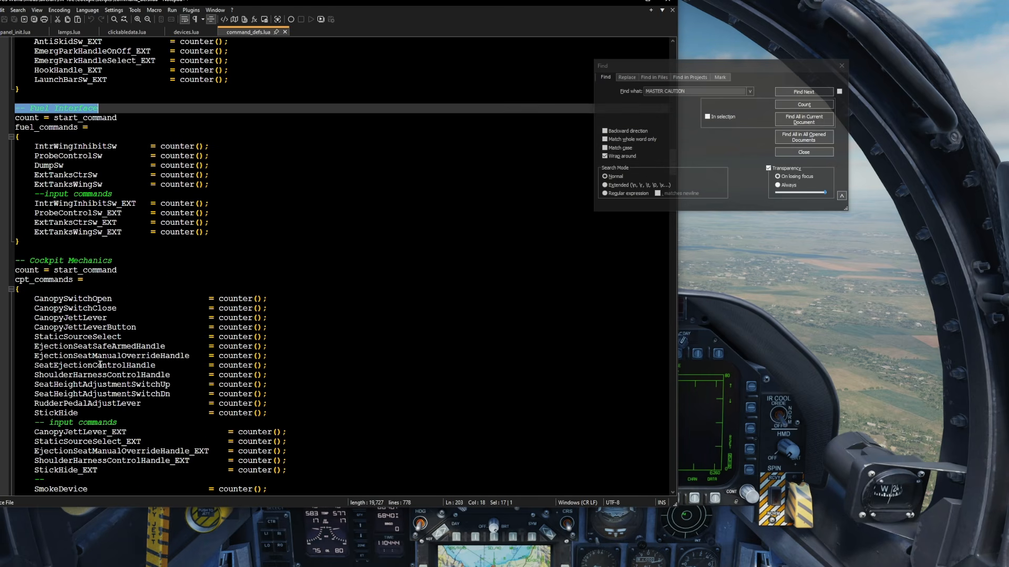
left_click_drag(15, 260, 130, 261)
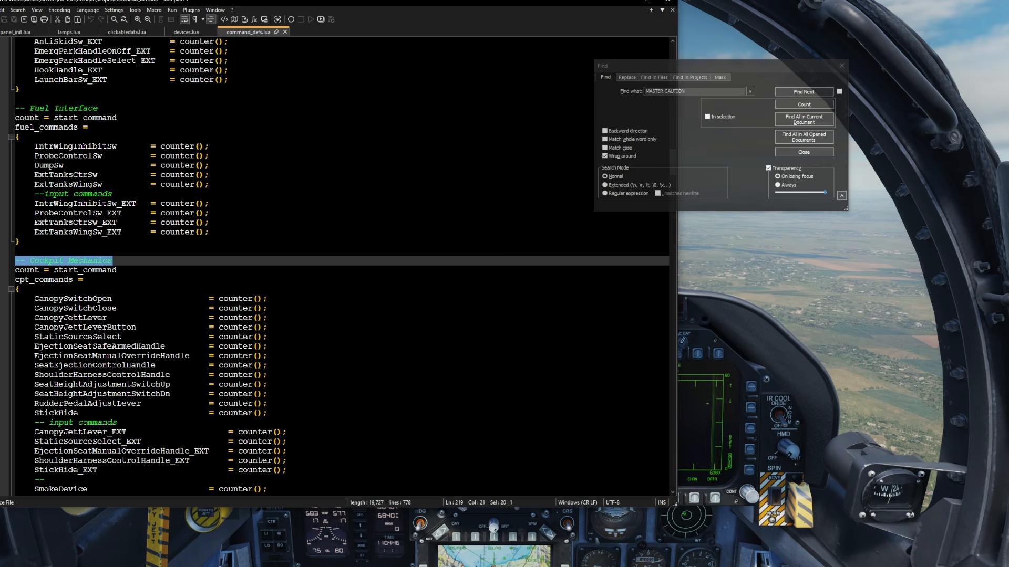
Highlight the Exterior Lights and Cockpit Lights headings, and the MasterCaution entry in the Cockpit Lights block
scroll(113, 273, "down", 8)
left_click_drag(14, 288, 112, 289)
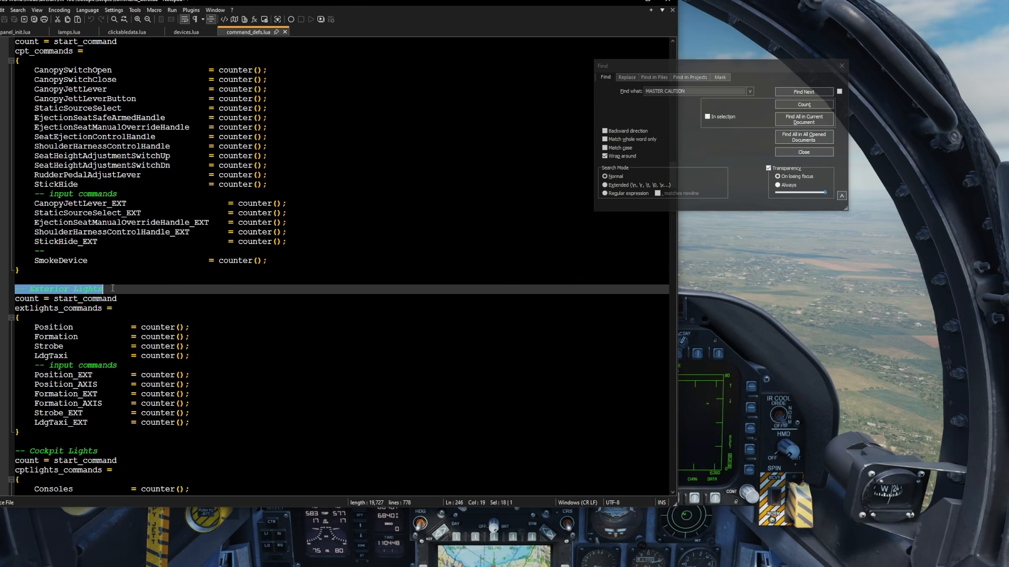
scroll(105, 289, "down", 7)
left_click_drag(15, 251, 108, 254)
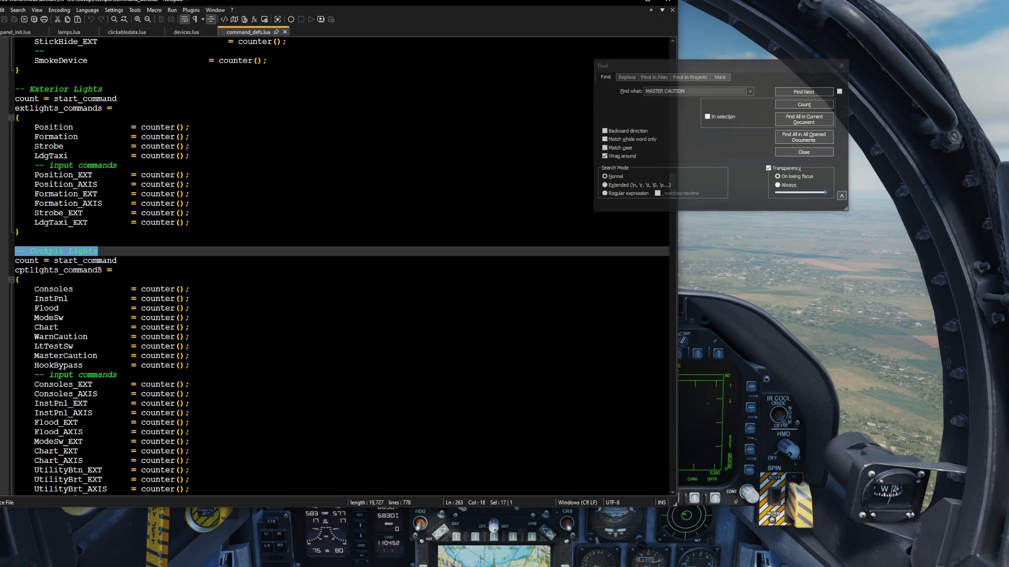
left_click_drag(34, 355, 112, 356)
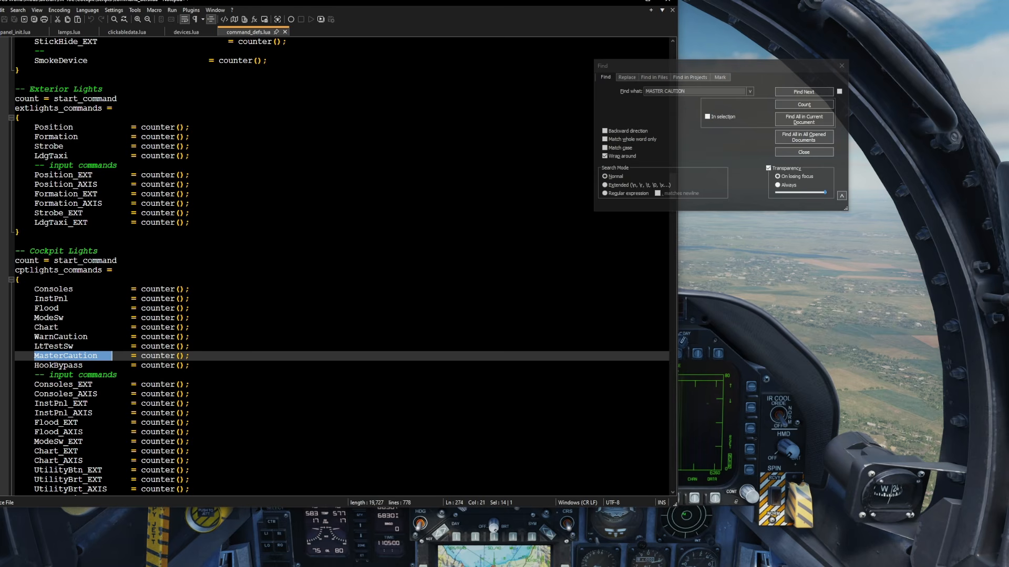
Count through the Cockpit Lights commands line by line from Consoles to MasterCaution, and highlight the MasterCaution name
left_click(74, 289)
left_click(73, 299)
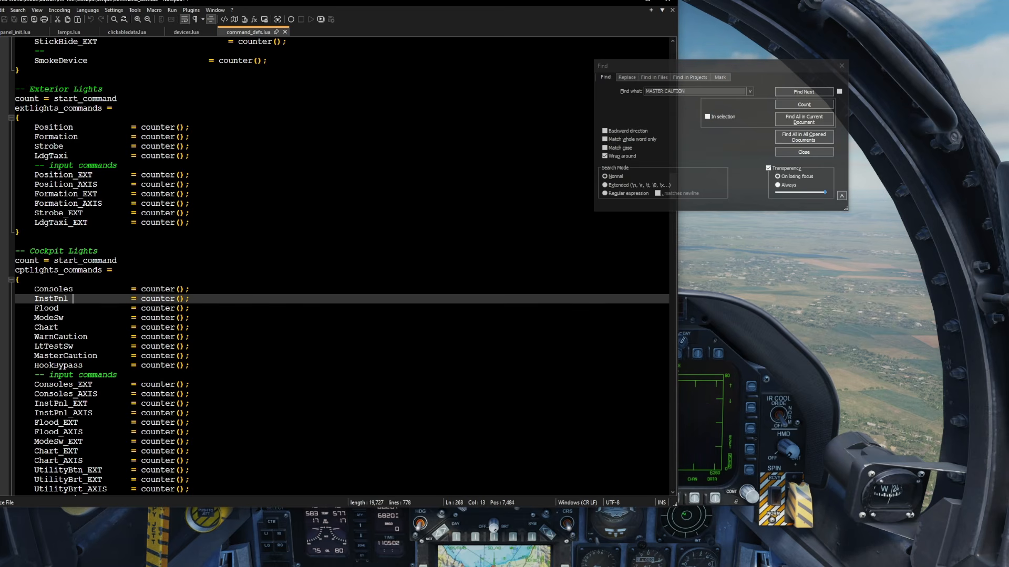
key("Down")
key("Down")
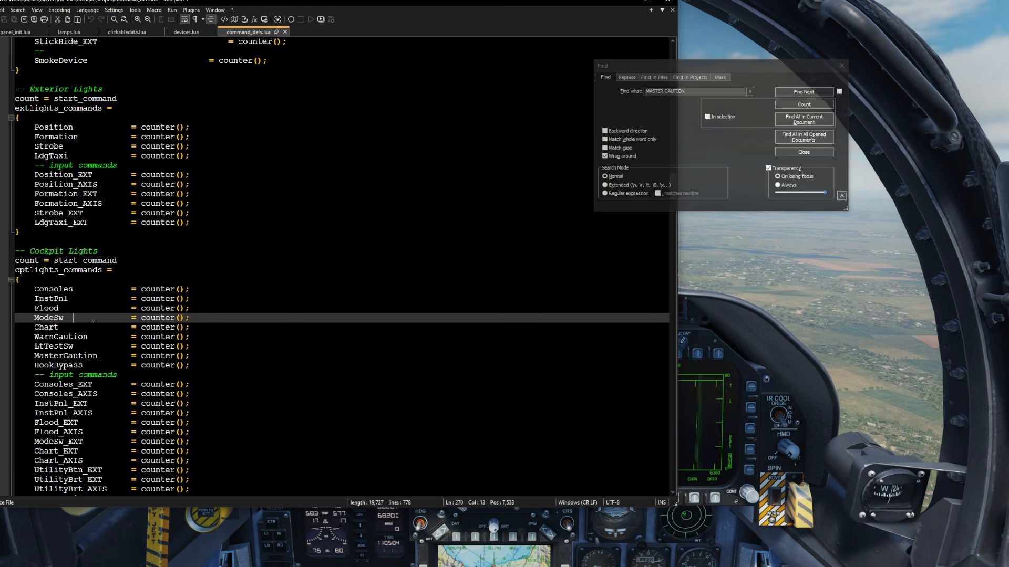
left_click(73, 327)
left_click(118, 339)
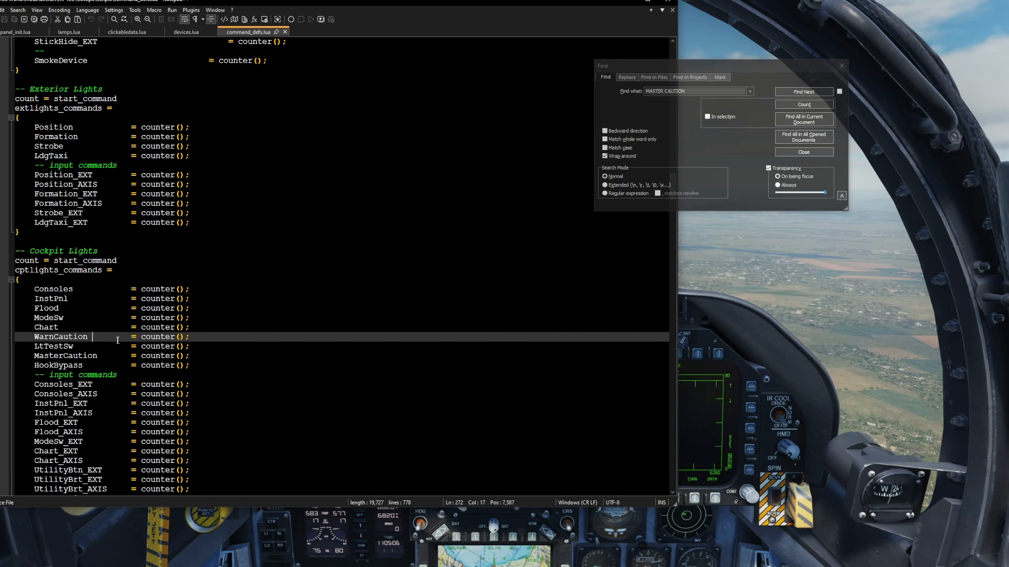
left_click(123, 346)
left_click(99, 356)
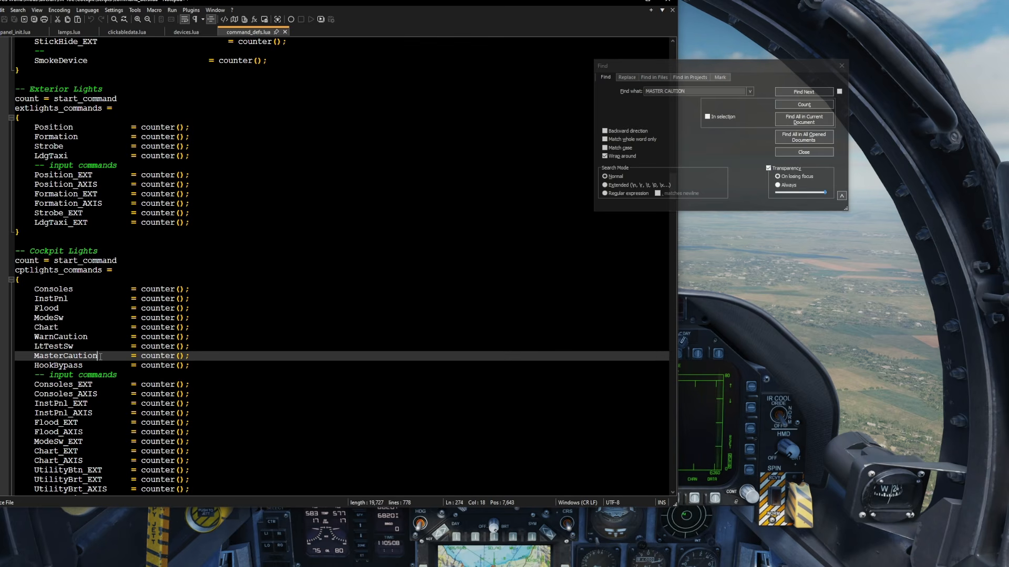
left_click_drag(99, 356, 31, 358)
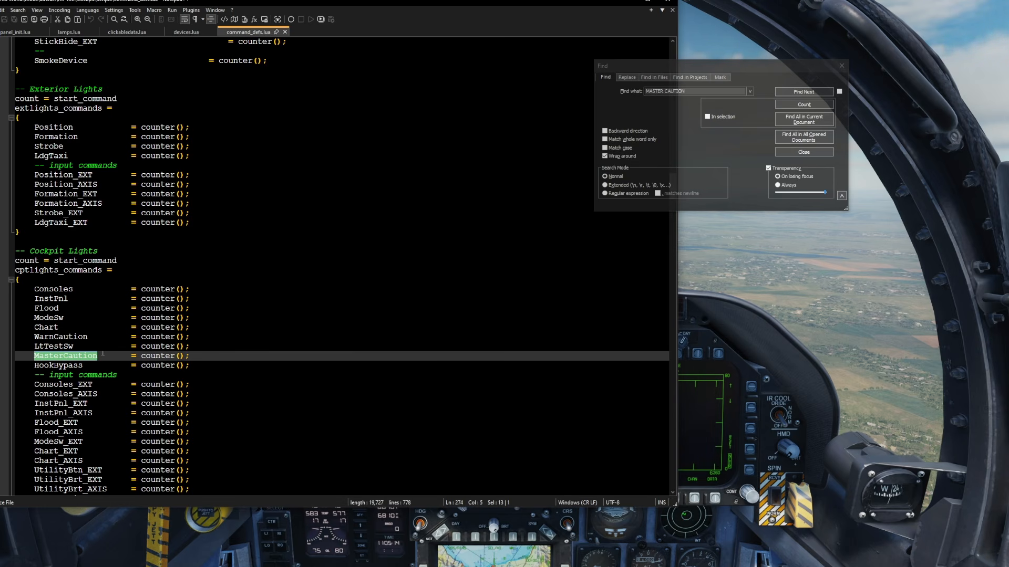
Return to clickabledata.lua and highlight the argument number in the MASTER CAUTION Reset Button definition
left_click(123, 33)
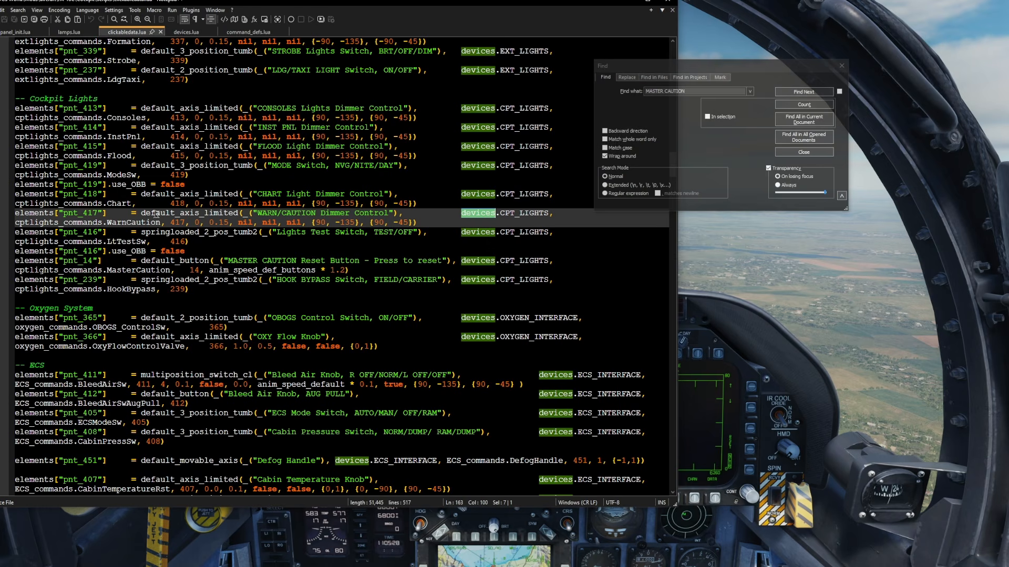
left_click(441, 213)
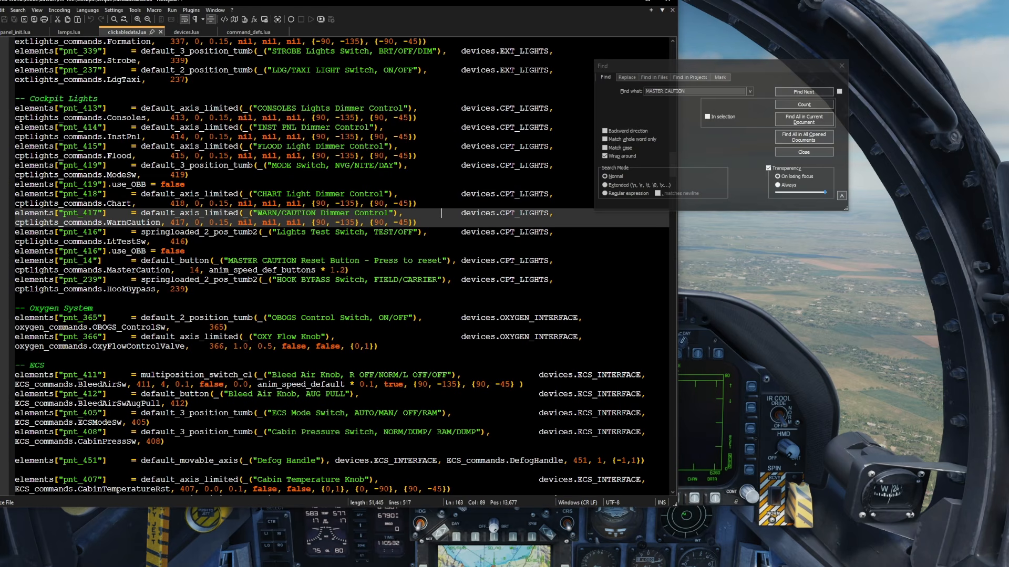
double_click(194, 270)
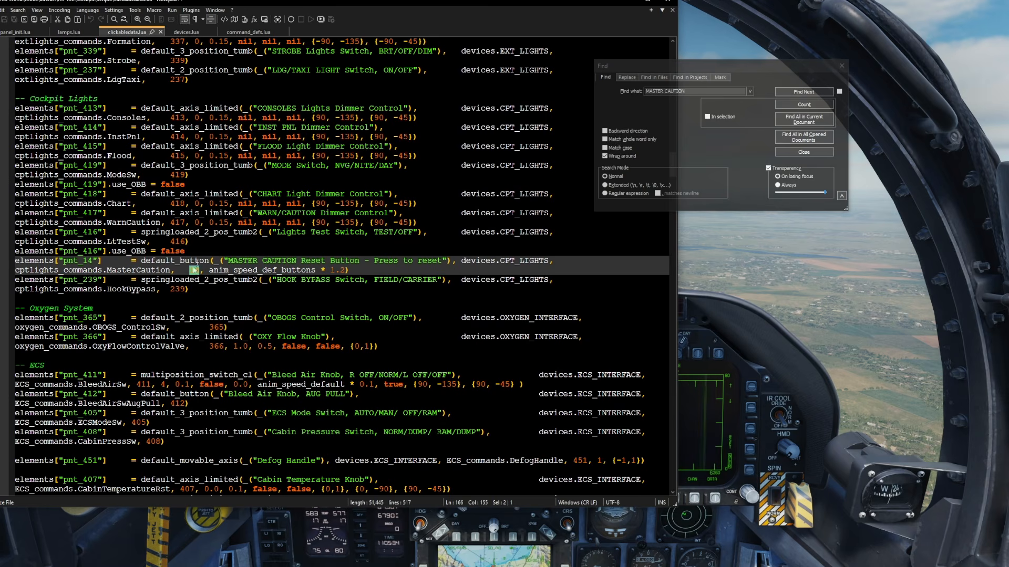
Clear the Notepad++ and Scripts folder windows out of the way to view the cockpit, and bring Notepad++ back
left_click_drag(343, 3, 0, 328)
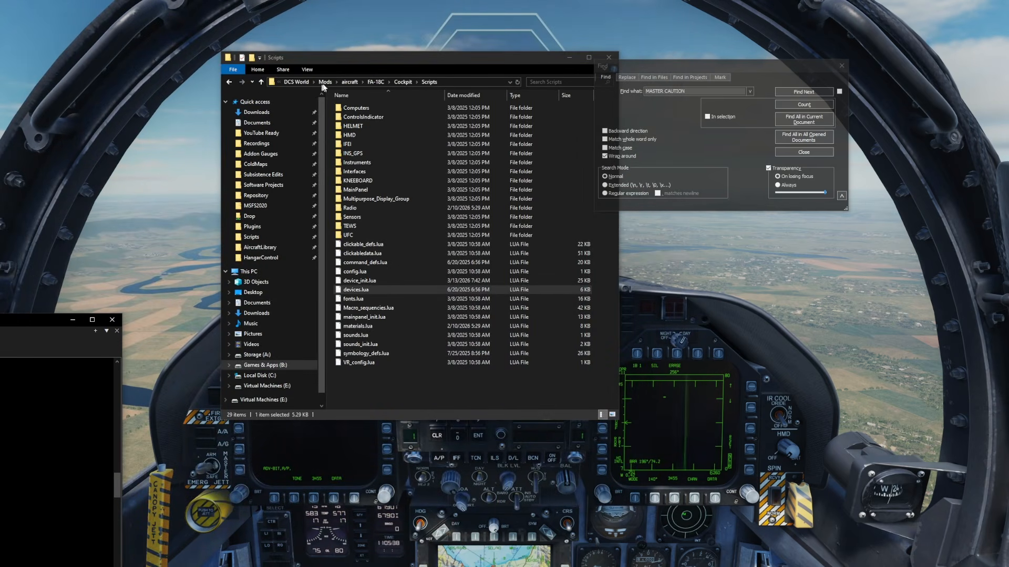
left_click_drag(381, 65, 712, 73)
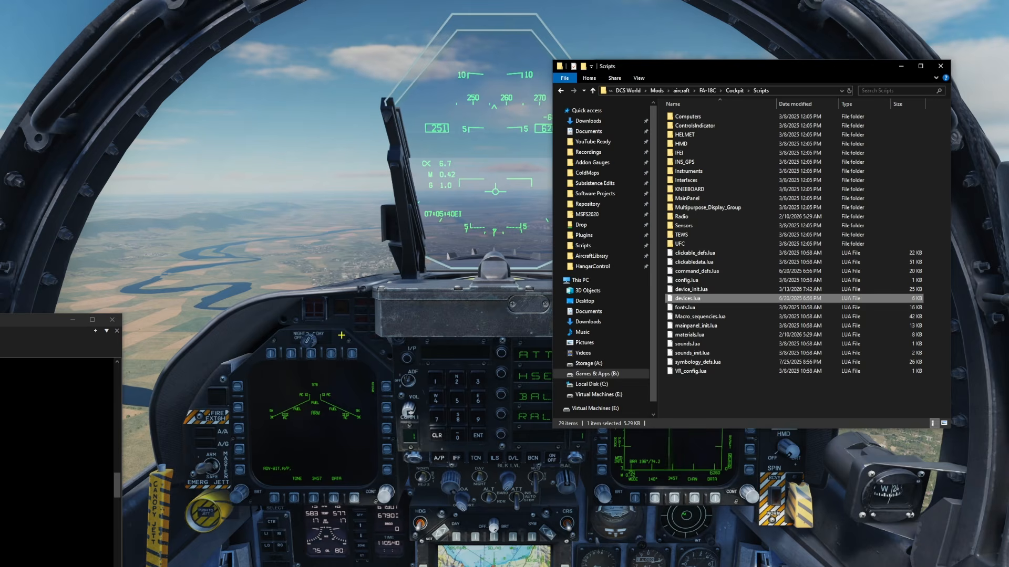
left_click(509, 423)
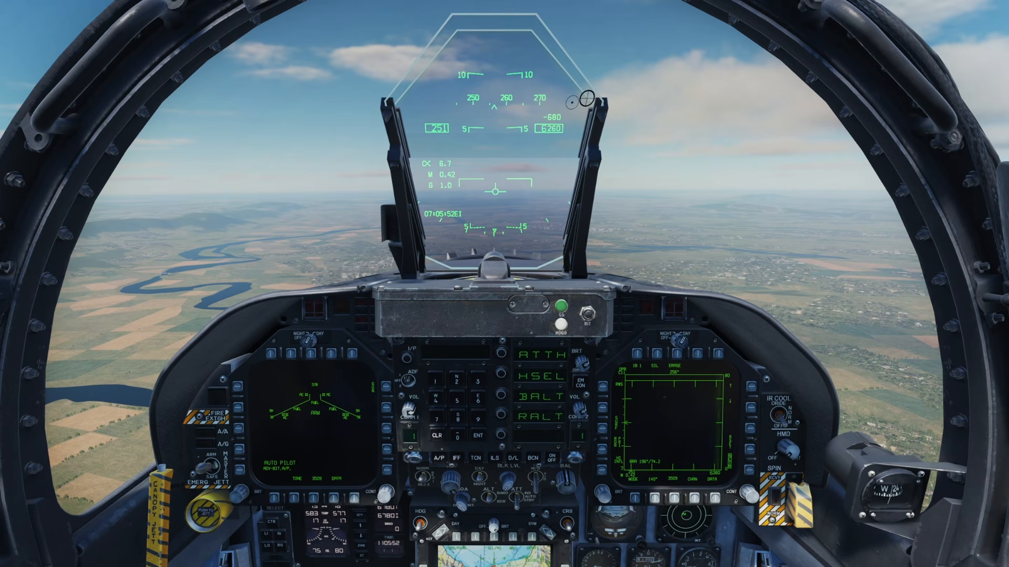
key("alt+Tab")
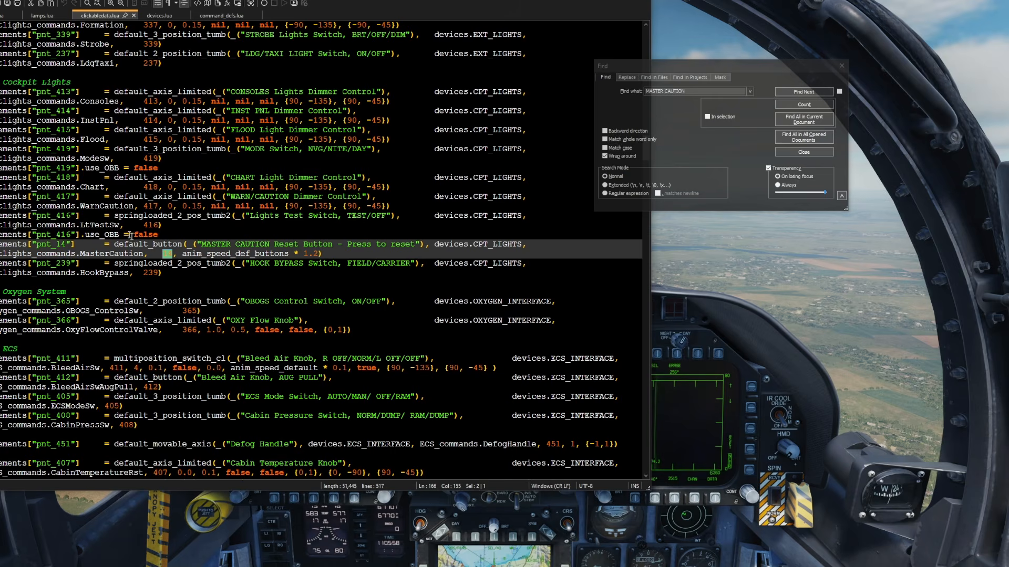
Check the MasterCaution entry in command_defs.lua, and highlight the CPT_LTS_MASTER_CAUTION lamp name in lamps.lua
left_click(221, 15)
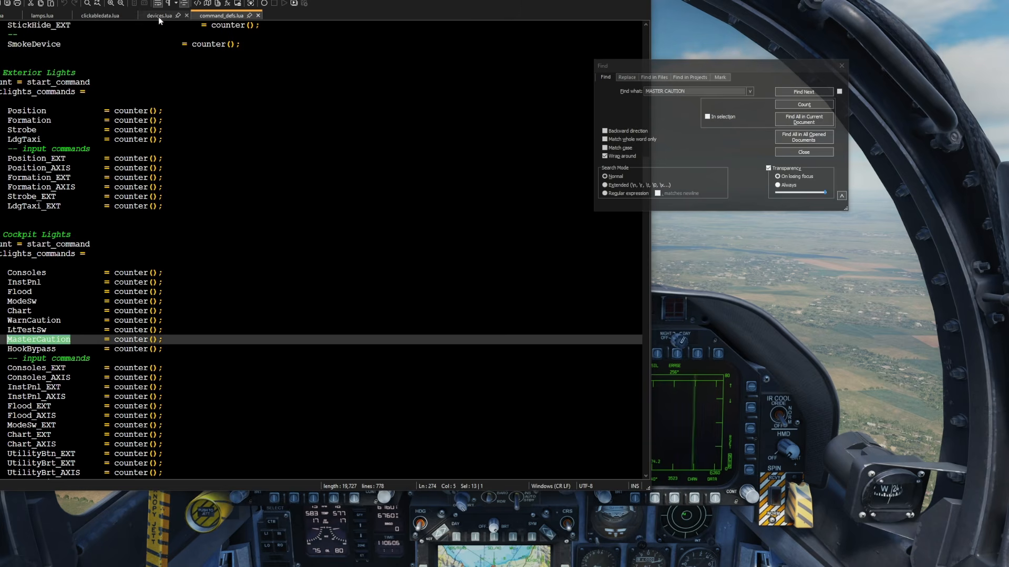
left_click(42, 17)
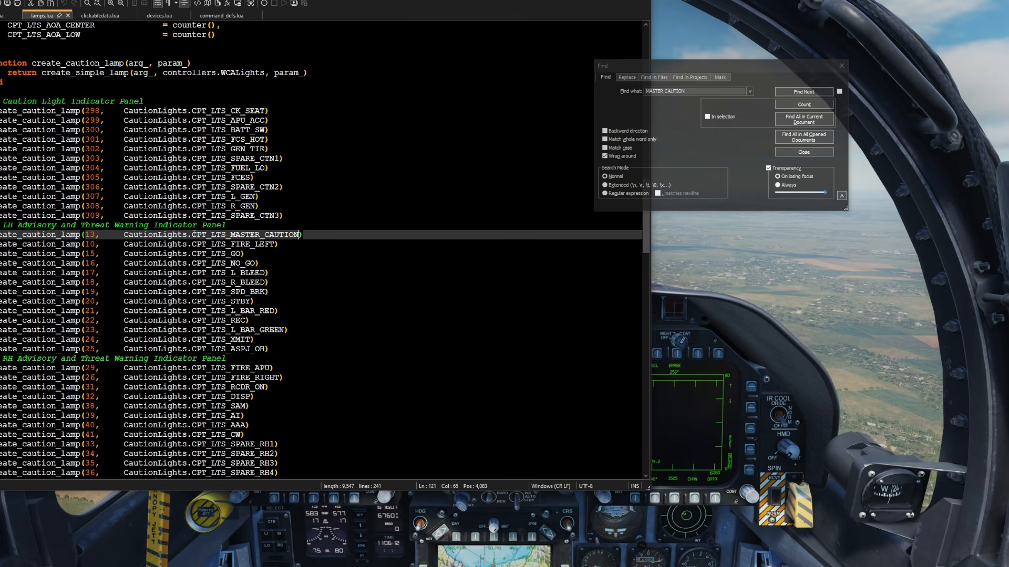
left_click_drag(206, 234, 299, 234)
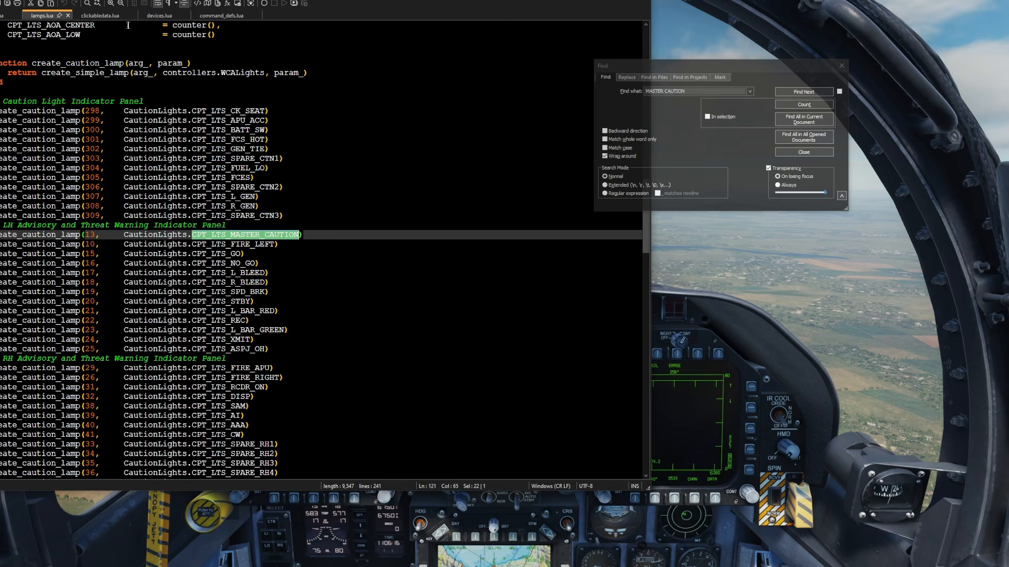
Highlight CPT_LIGHTS and MasterCaution in clickabledata.lua's MASTER CAUTION definition, and the argument number of the CPT_LTS_MASTER_CAUTION lamp in lamps.lua
left_click(97, 17)
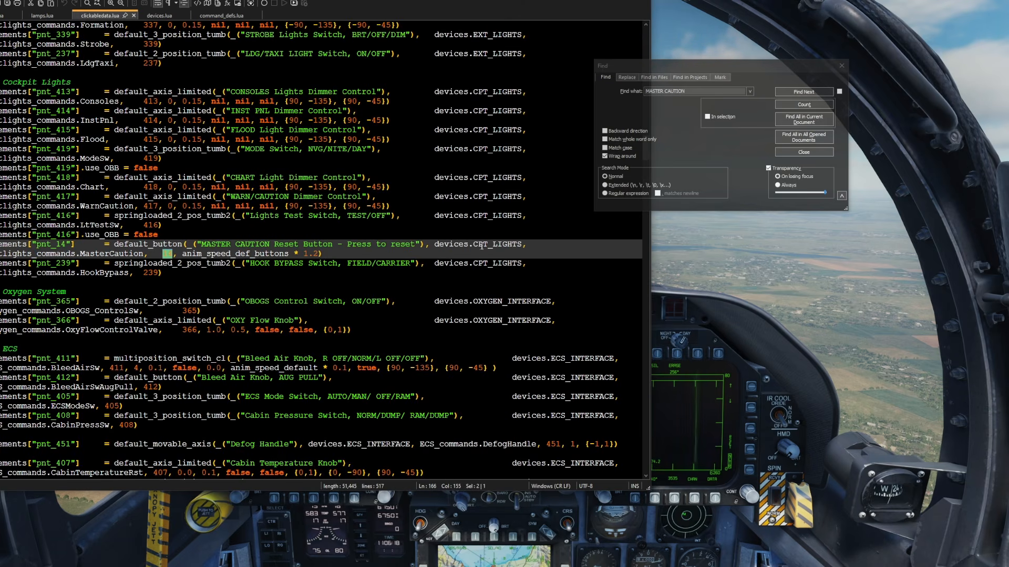
left_click_drag(473, 245, 521, 244)
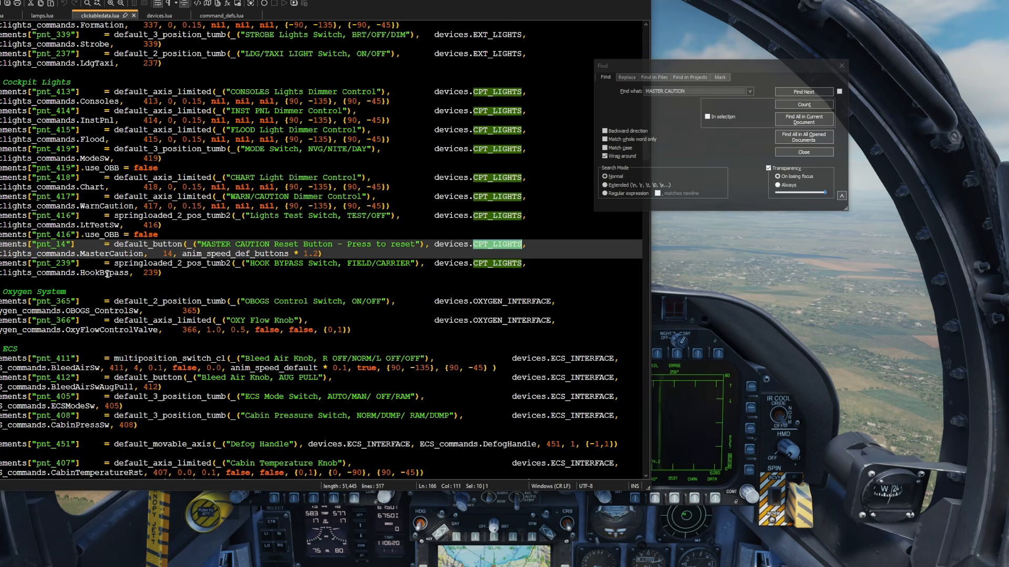
left_click_drag(80, 254, 141, 254)
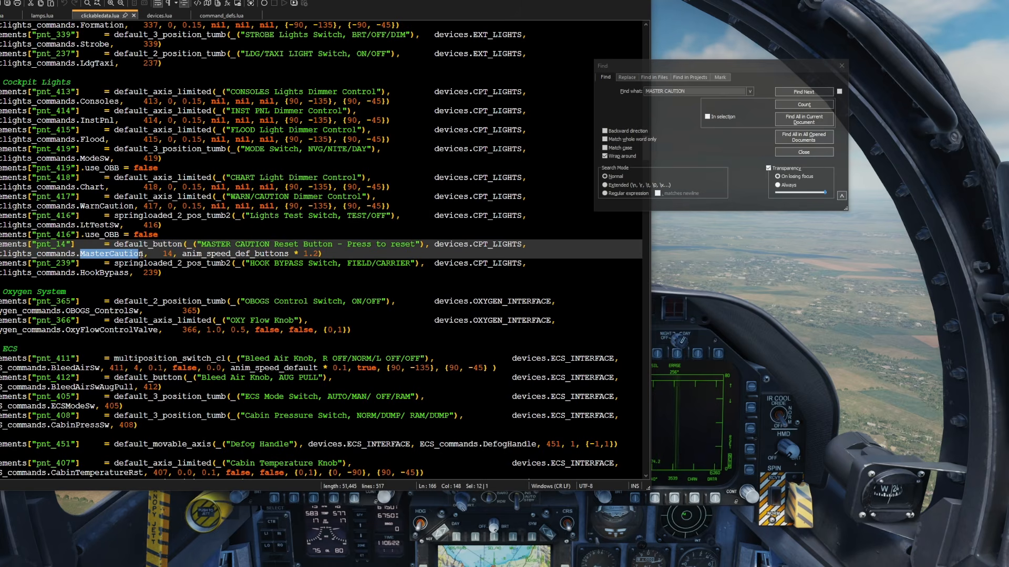
left_click(42, 15)
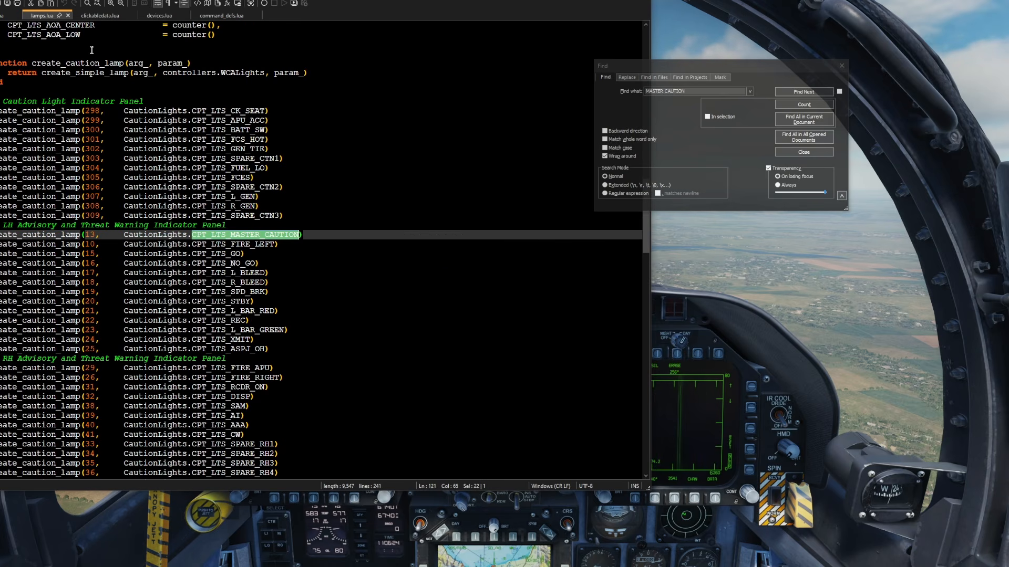
double_click(89, 235)
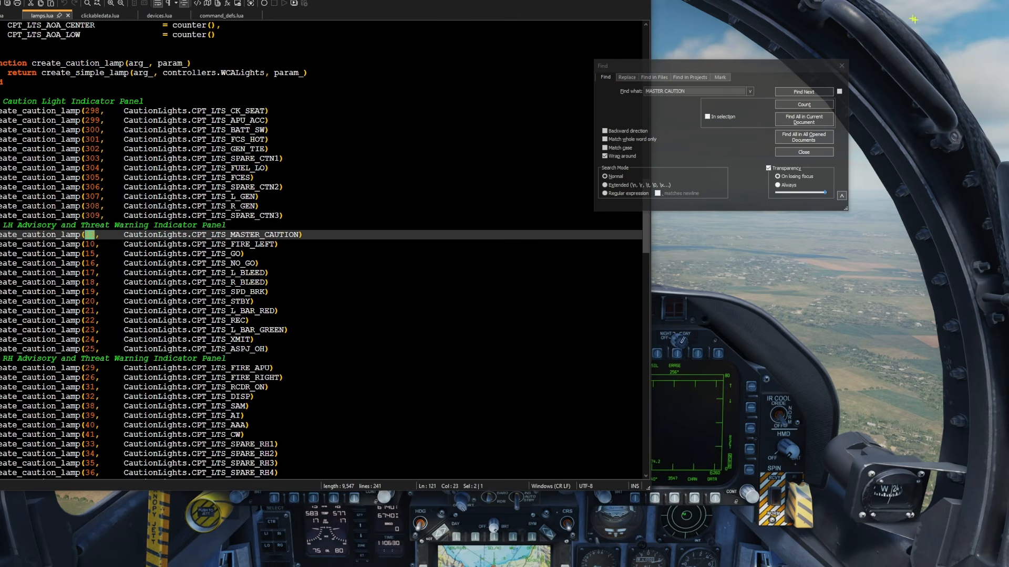
Switch to Stream Deck and set the State Monitor's cockpit Argument ID to 13 for the MASTER_CAUTION_RESET_SW key
key("alt+Tab")
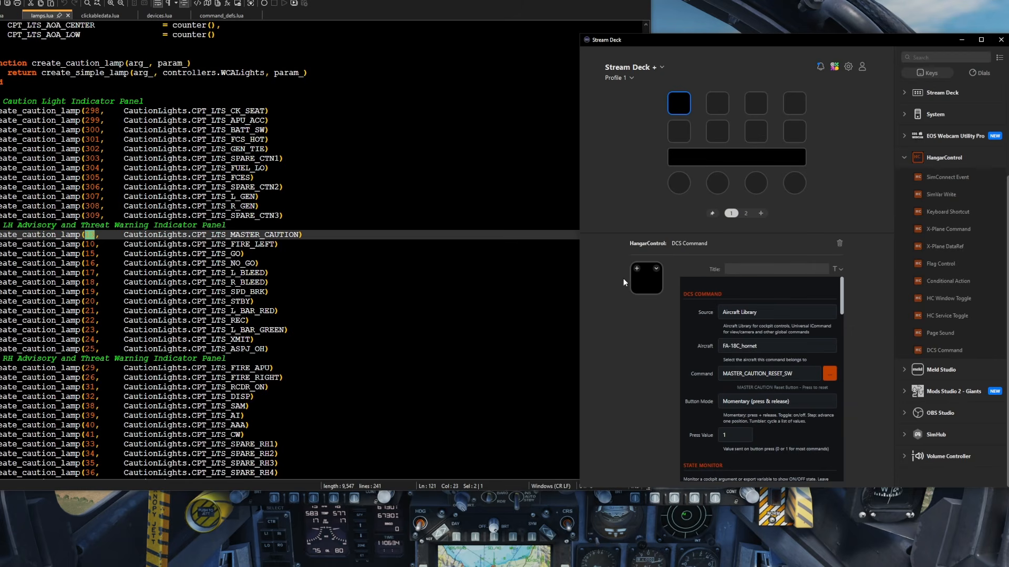
scroll(840, 378, "down", 3)
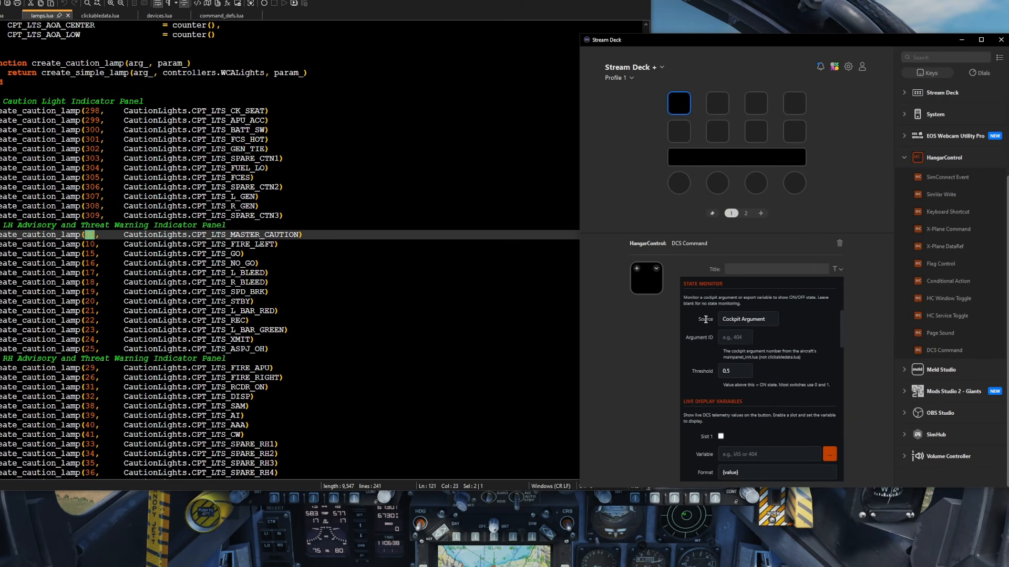
mouse_move(694, 286)
left_mouse_down()
mouse_move(695, 277)
mouse_move(698, 300)
left_mouse_up()
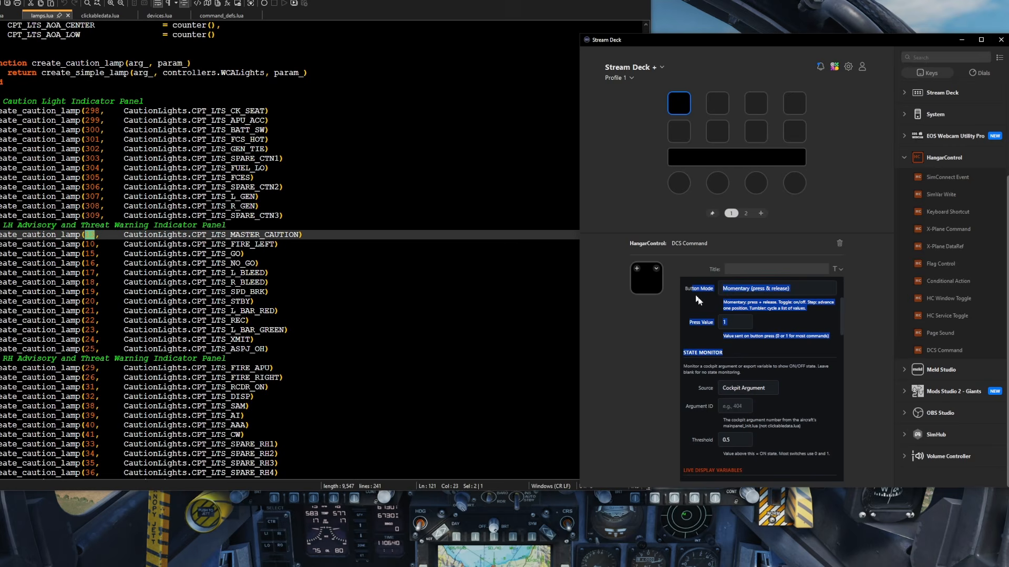
left_click(732, 355)
scroll(723, 337, "down", 1)
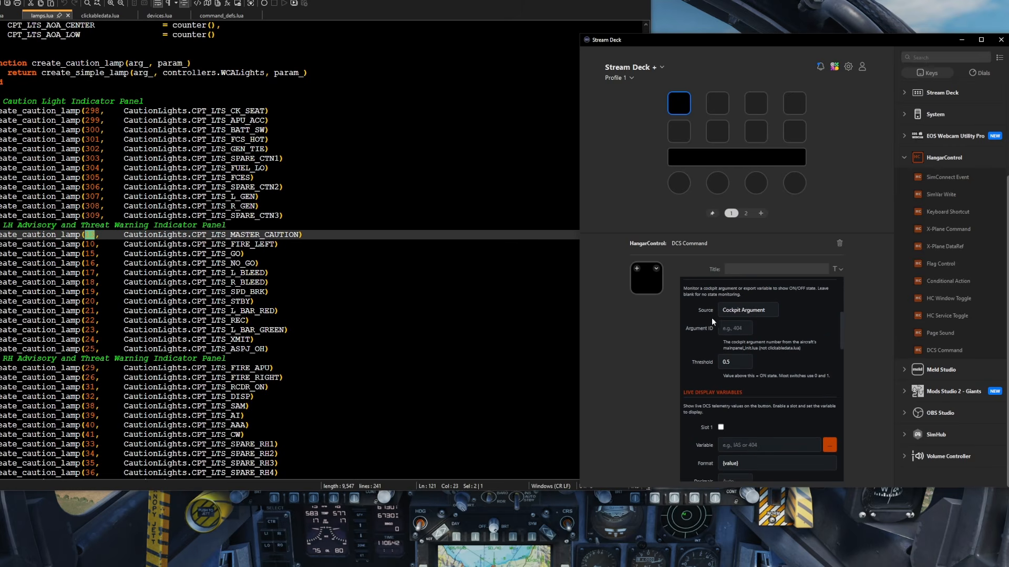
scroll(704, 322, "up", 1)
left_click(741, 354)
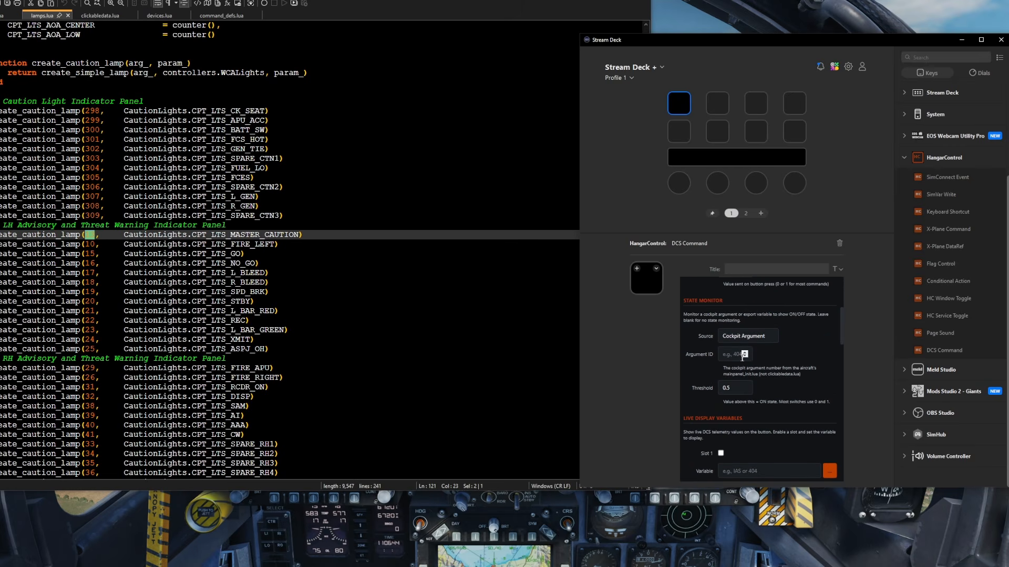
type("13")
Choose the Generic Push Yellow icon for the key and set its icon width and height to 100
scroll(812, 363, "down", 8)
scroll(816, 366, "down", 7)
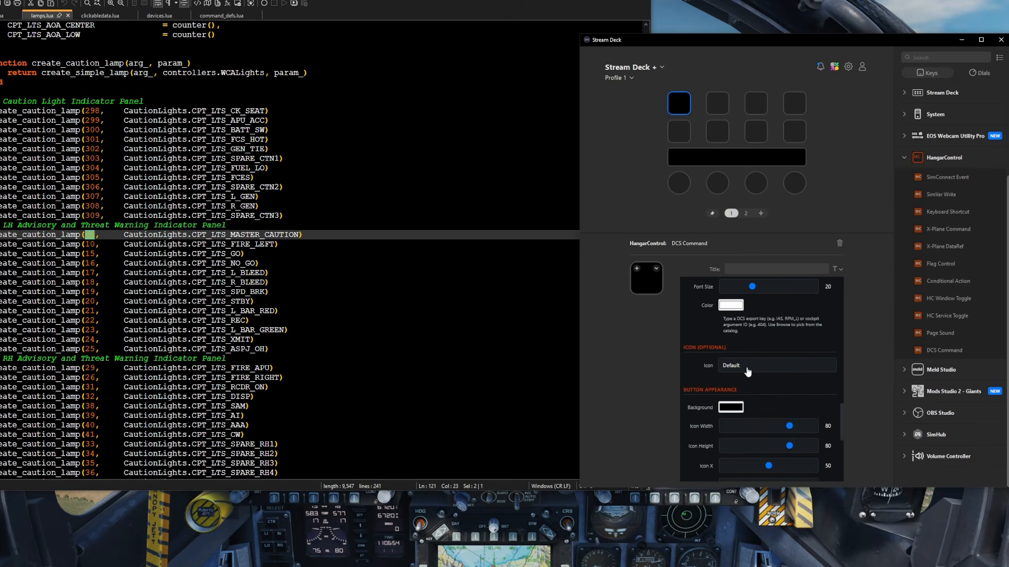
scroll(745, 373, "down", 2)
left_click(745, 318)
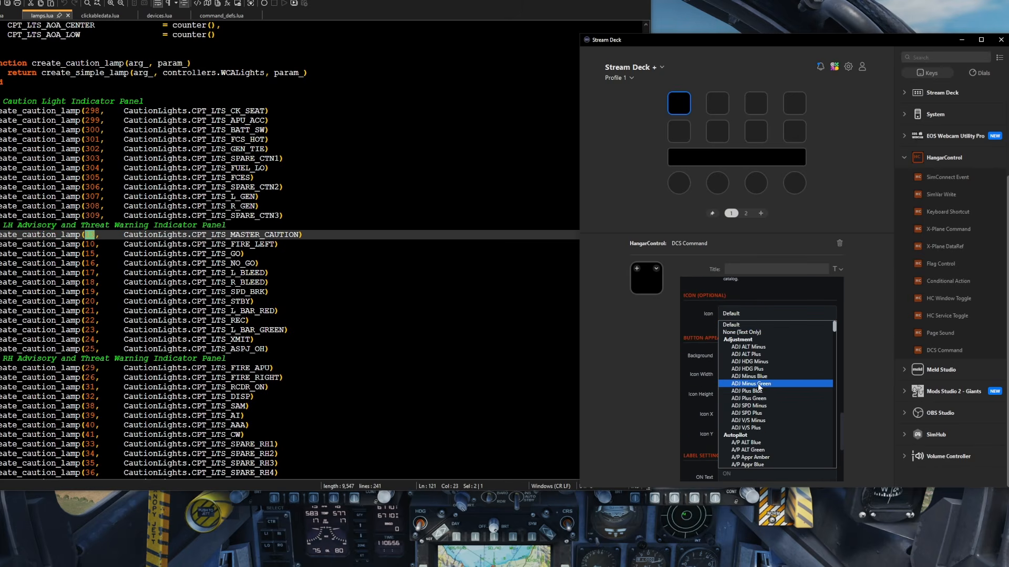
scroll(776, 402, "down", 20)
scroll(772, 399, "down", 15)
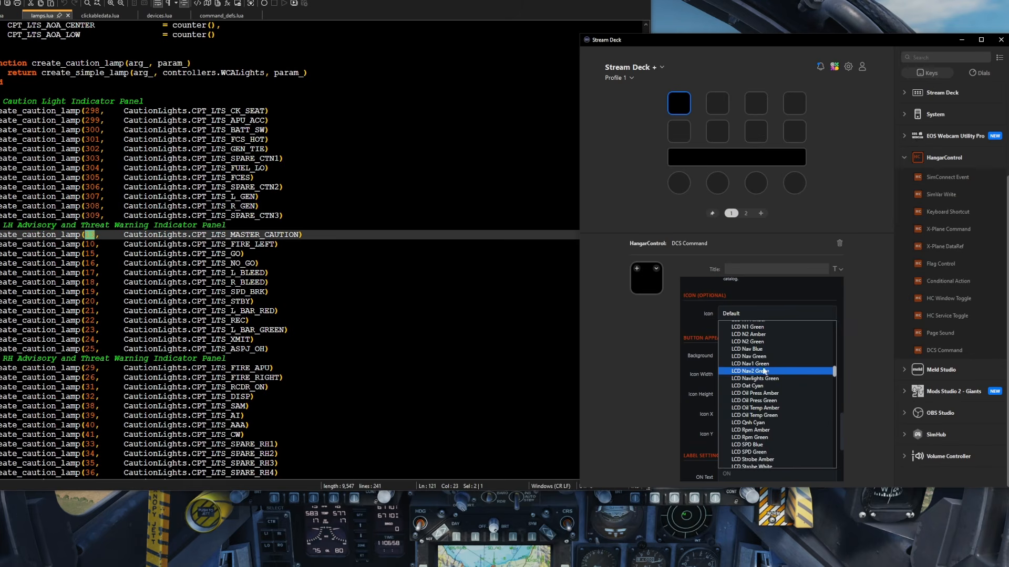
scroll(761, 384, "down", 10)
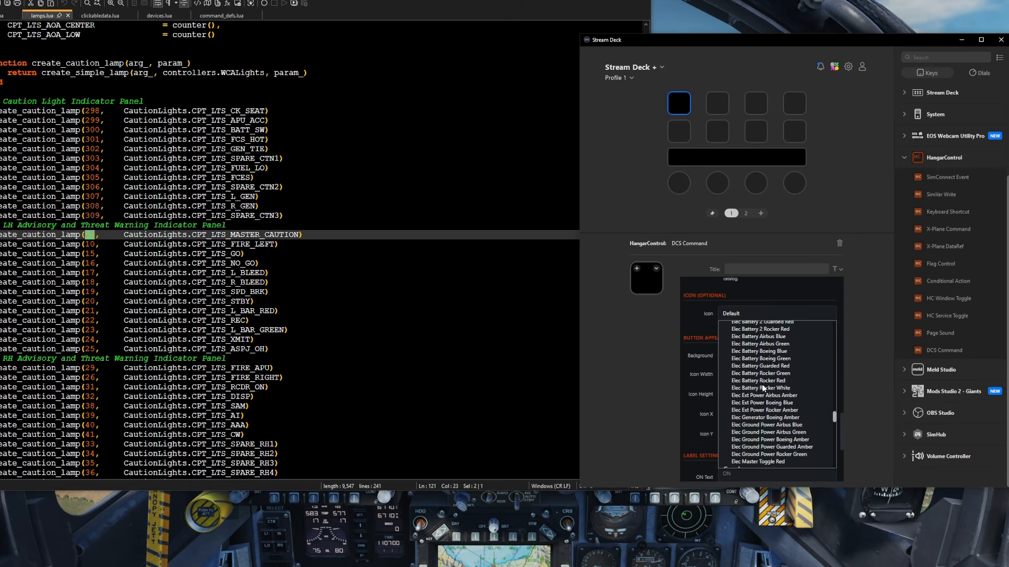
scroll(774, 393, "down", 4)
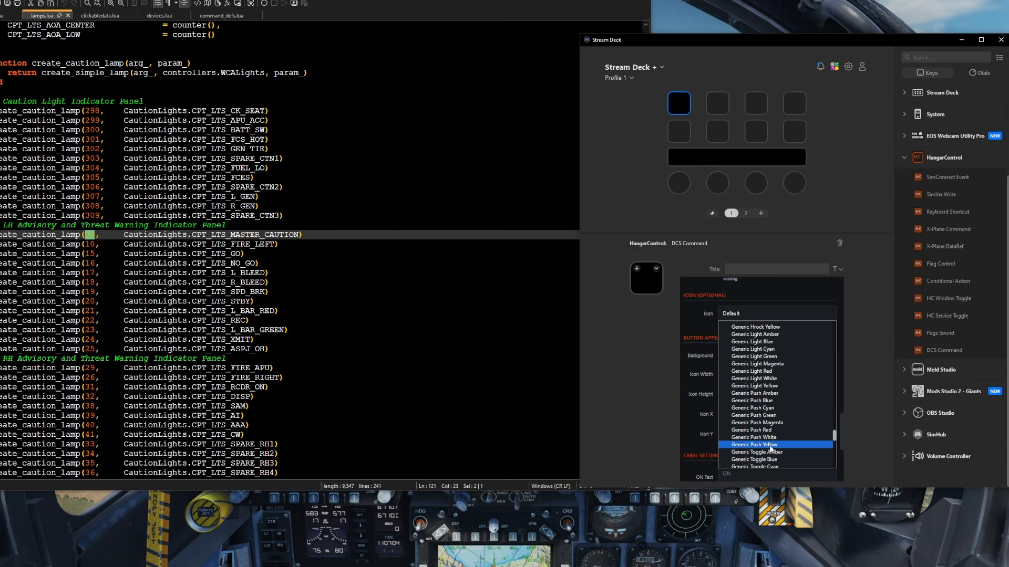
left_click(760, 444)
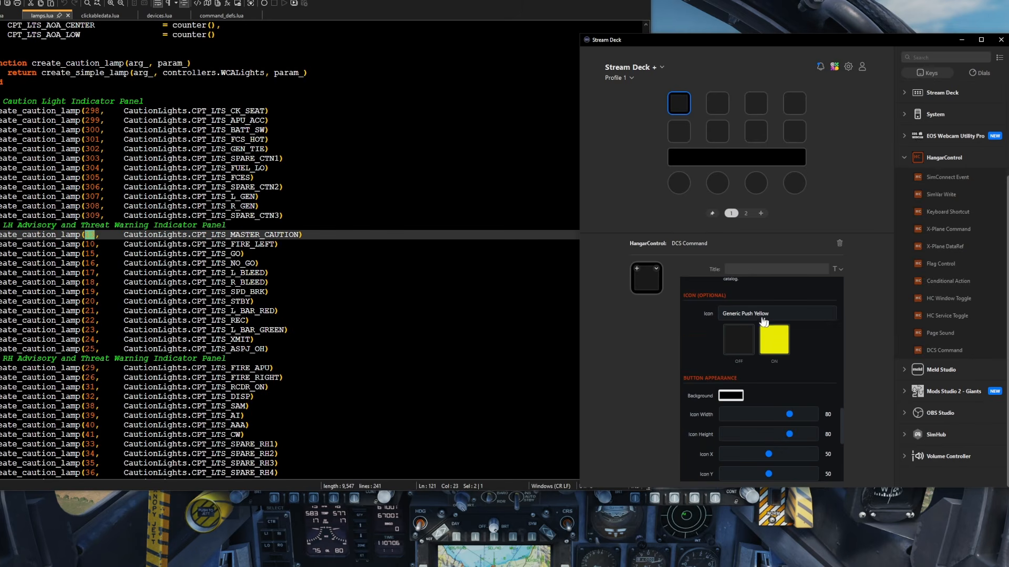
left_click_drag(789, 415, 853, 419)
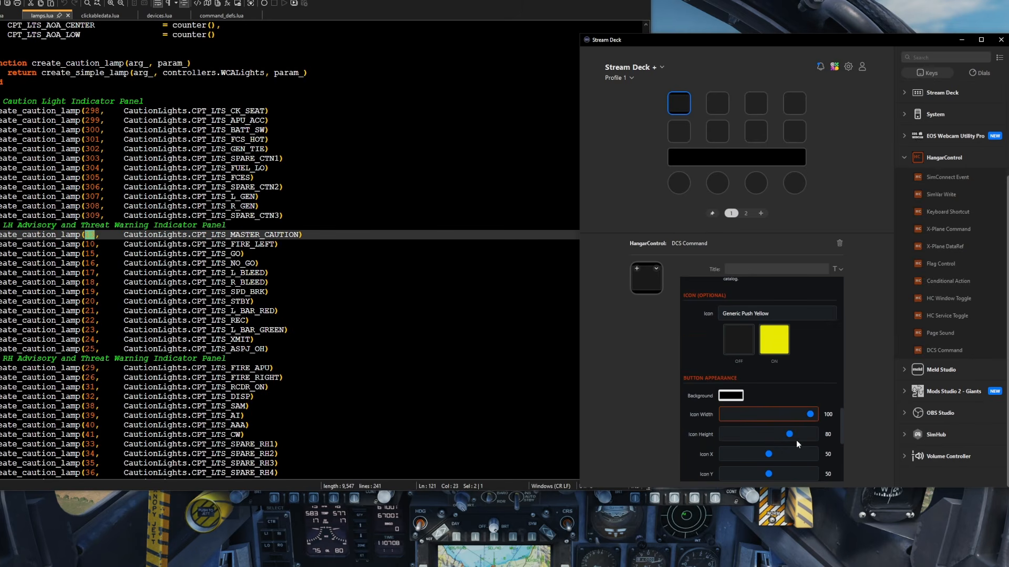
left_click_drag(790, 434, 840, 435)
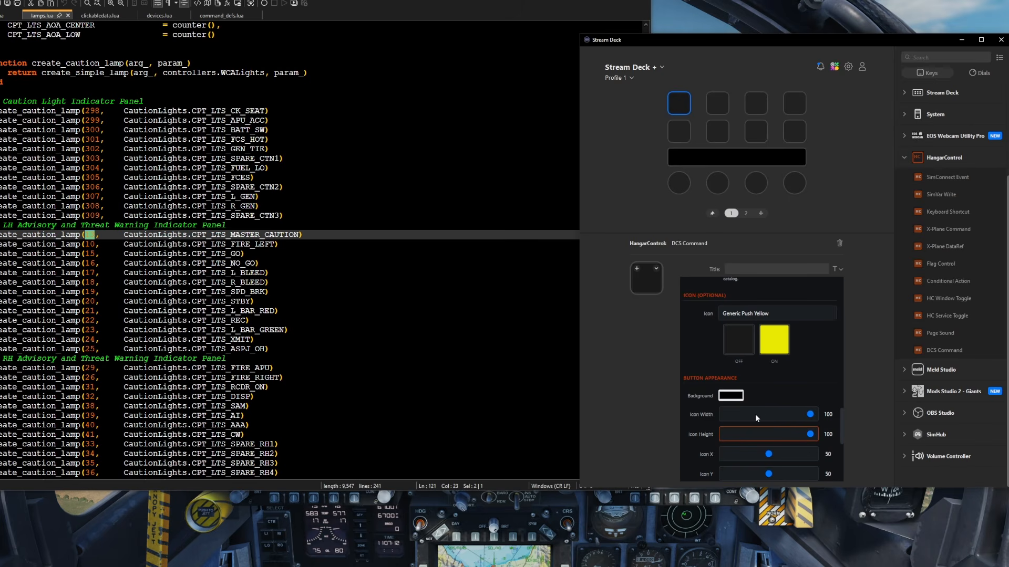
Enter MASTER CAUTION on two lines as the key's ON text and set the label font size to 31px
scroll(730, 402, "down", 2)
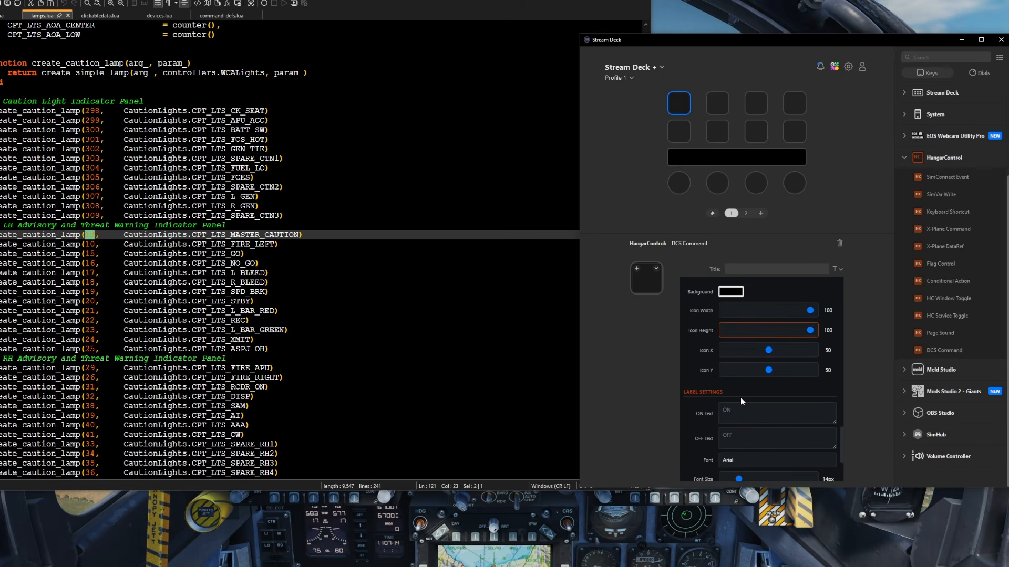
scroll(746, 394, "down", 1)
left_click(738, 359)
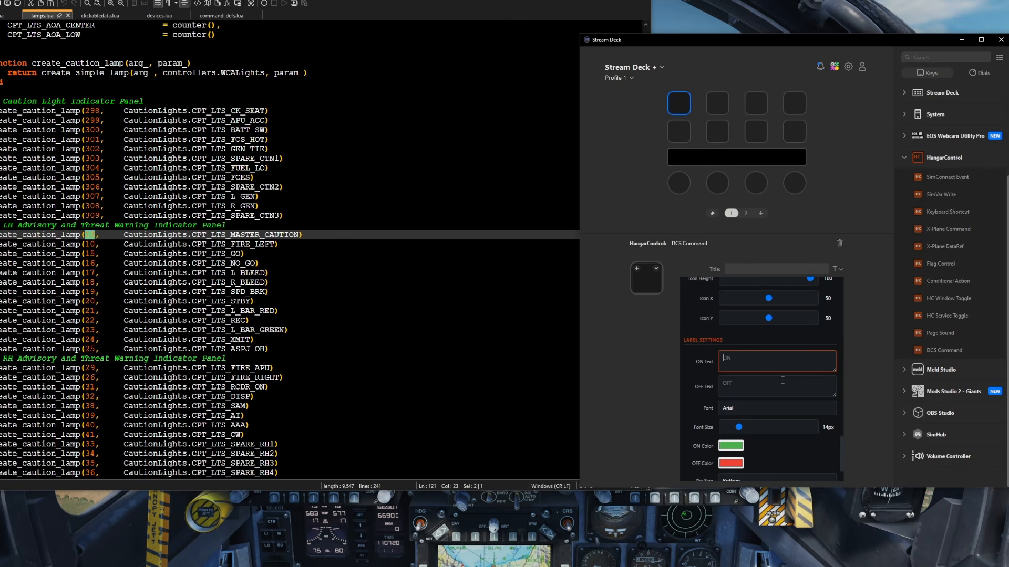
type("MASTER ")
type("CAUTION")
left_click_drag(740, 427, 760, 433)
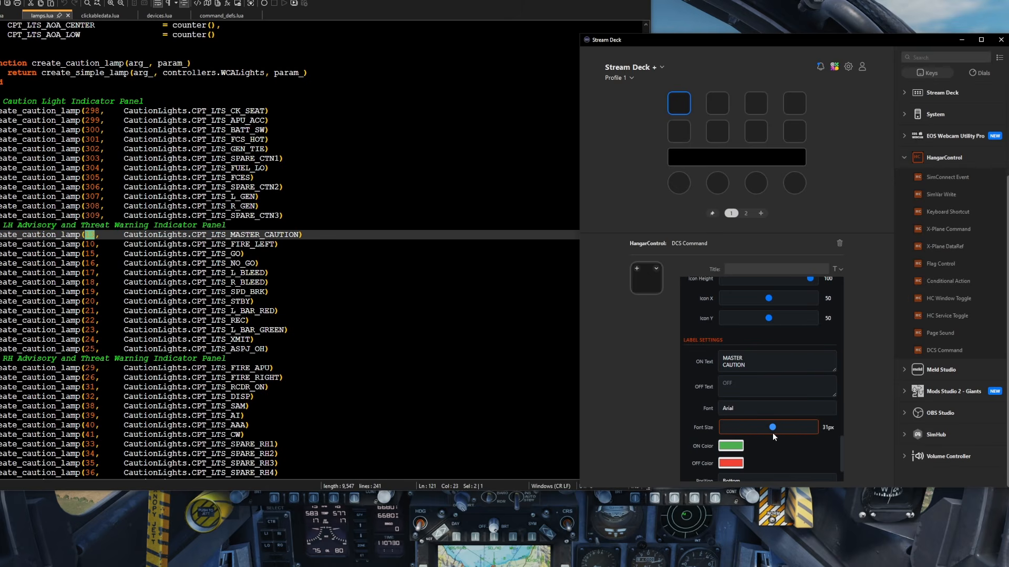
Set the label's ON color to black (#000000)
scroll(784, 441, "down", 1)
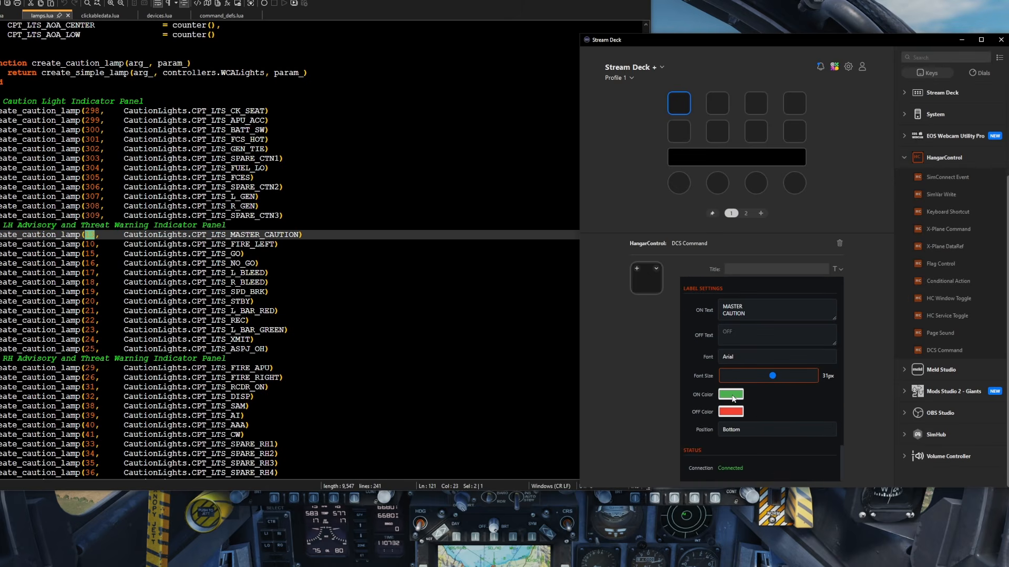
left_click(731, 395)
left_click(688, 196)
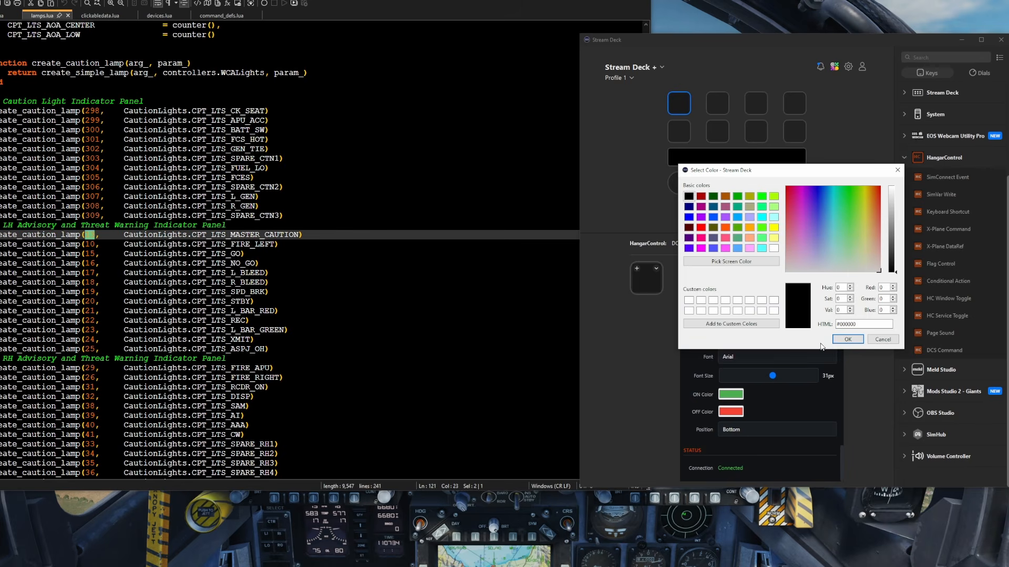
left_click(847, 340)
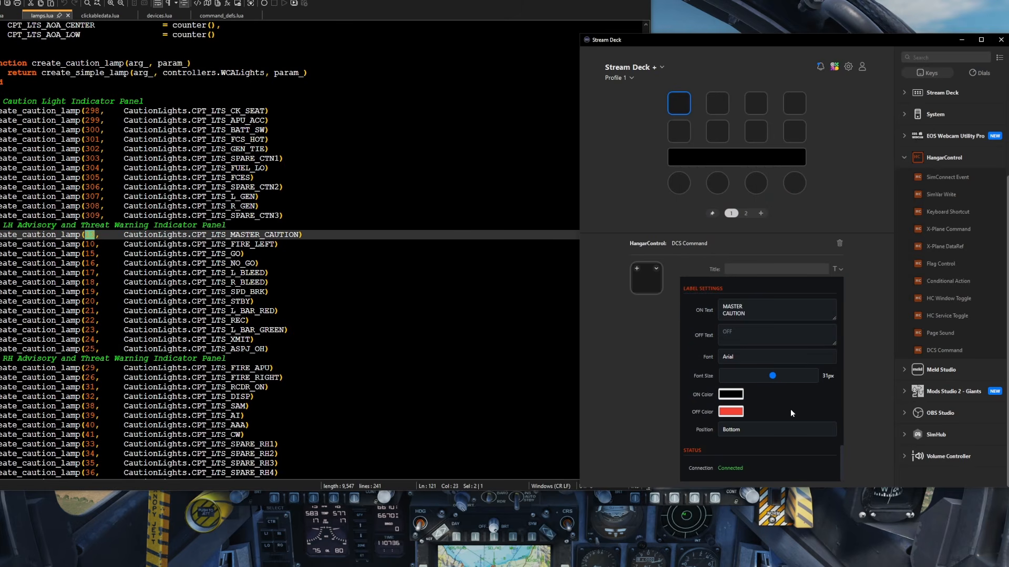
Clear Notepad++ out of the way, operate the BALT option in the DCS cockpit to test the key, and return to Stream Deck
scroll(790, 408, "up", 5)
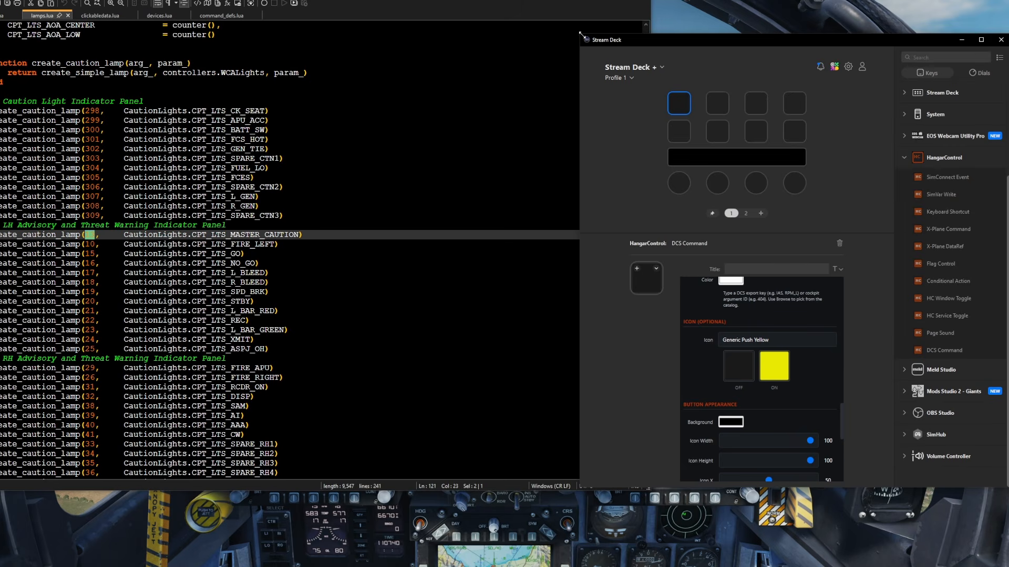
left_click(602, 1)
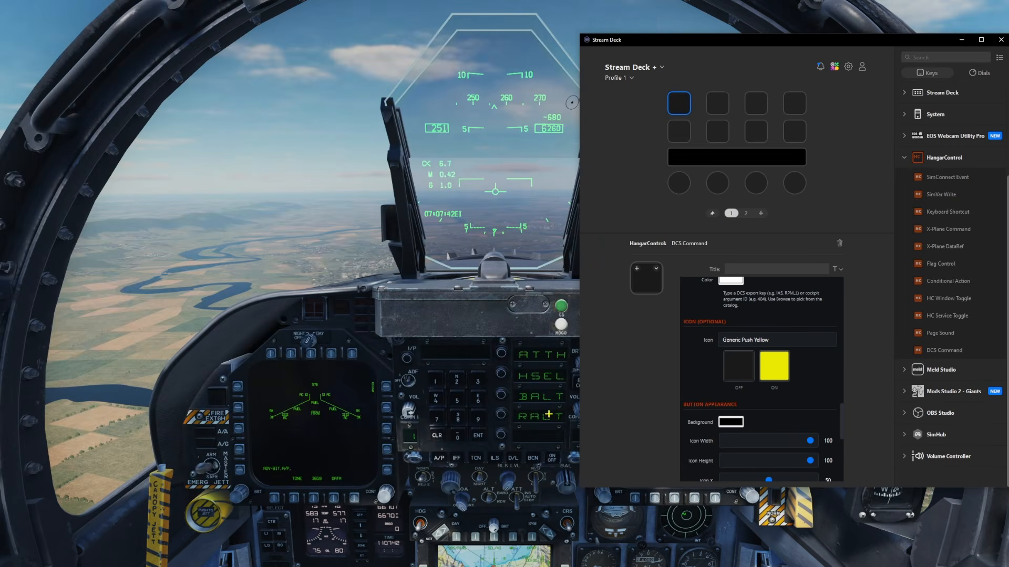
left_click(502, 393)
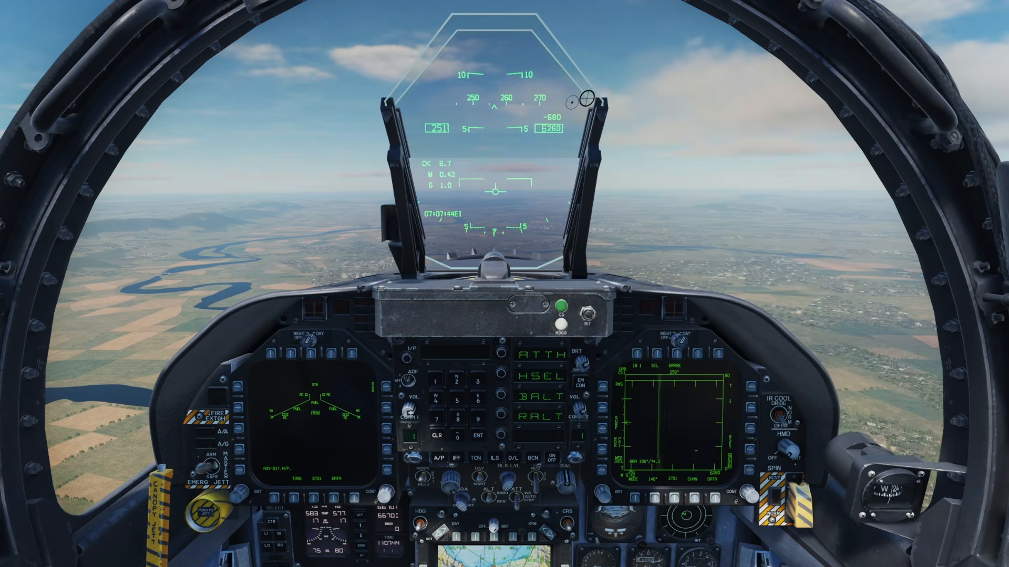
key("alt+Tab")
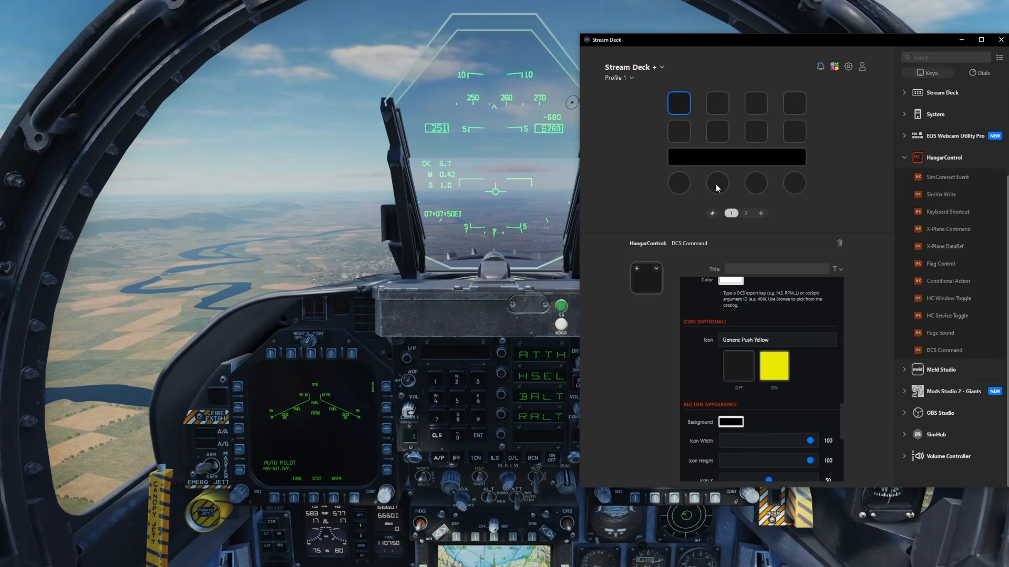
Set the label position to Center and retest the key by operating the HSEL option in the DCS cockpit
scroll(801, 378, "down", 4)
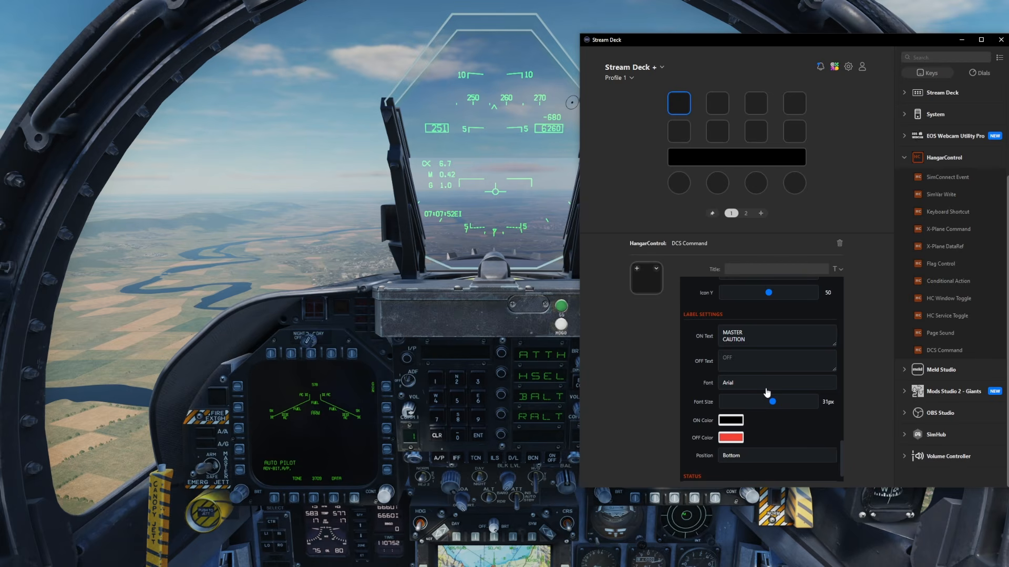
scroll(767, 388, "down", 1)
left_click(746, 432)
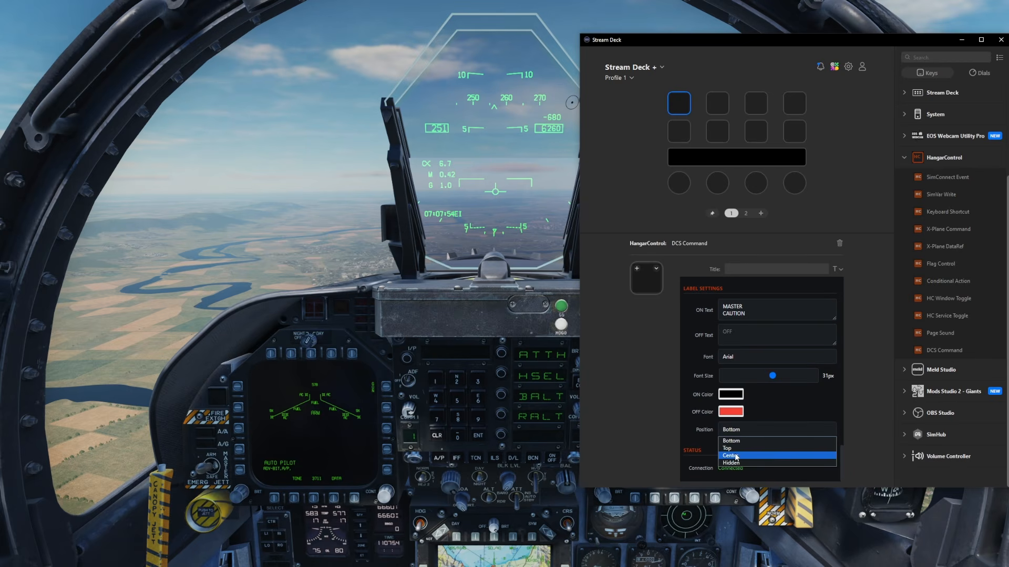
left_click(736, 456)
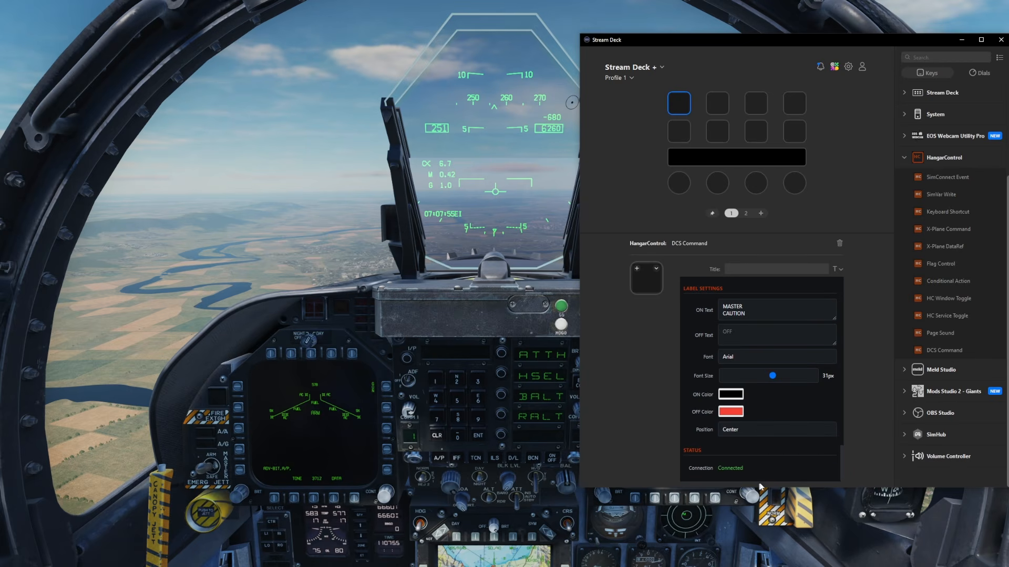
left_click(502, 375)
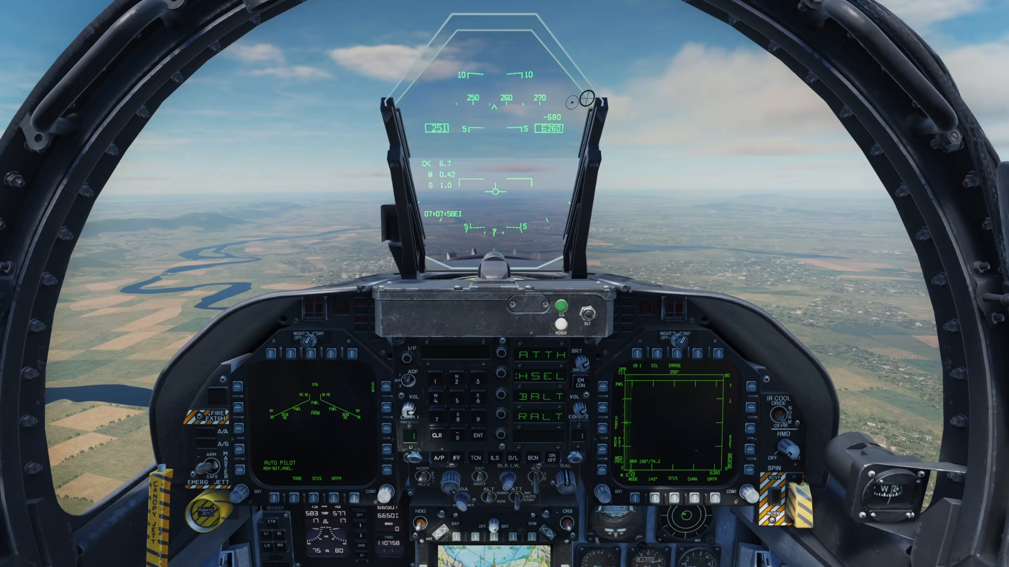
Return to Stream Deck, add a DCS Command action to the second key of the first row, and set its aircraft to FA-18C_hornet
key("alt+Tab")
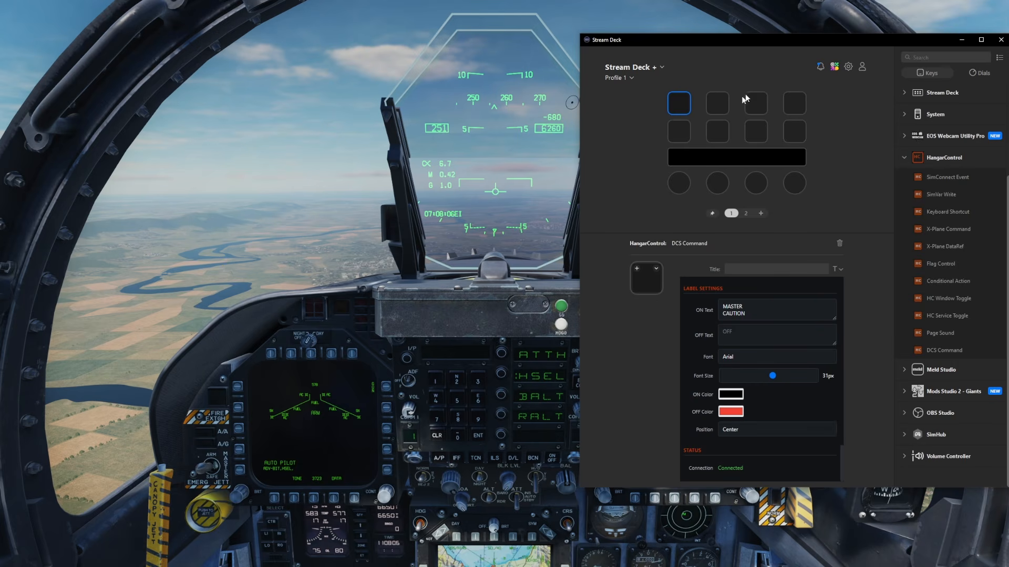
left_click_drag(708, 37, 716, 11)
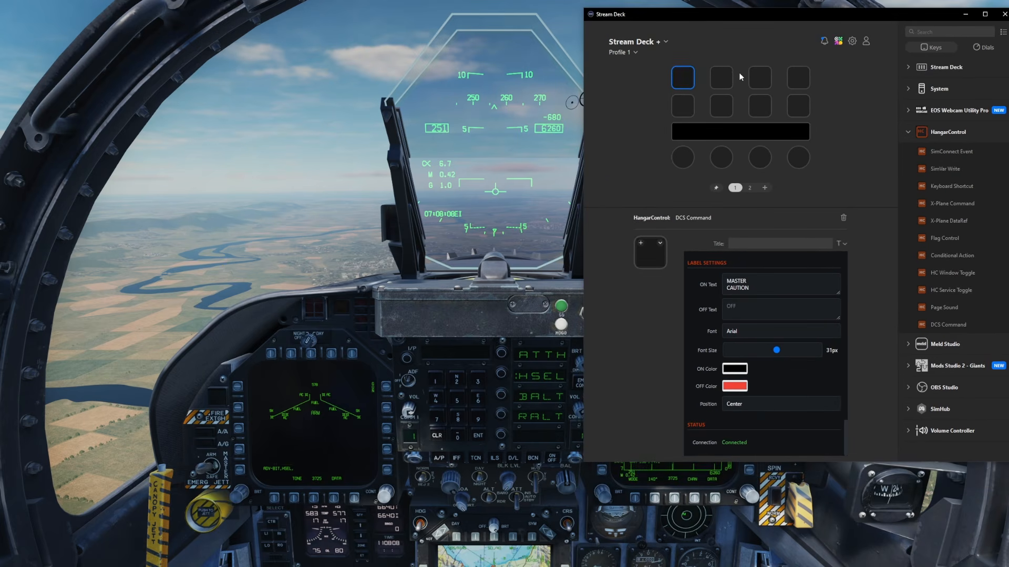
left_click(721, 77)
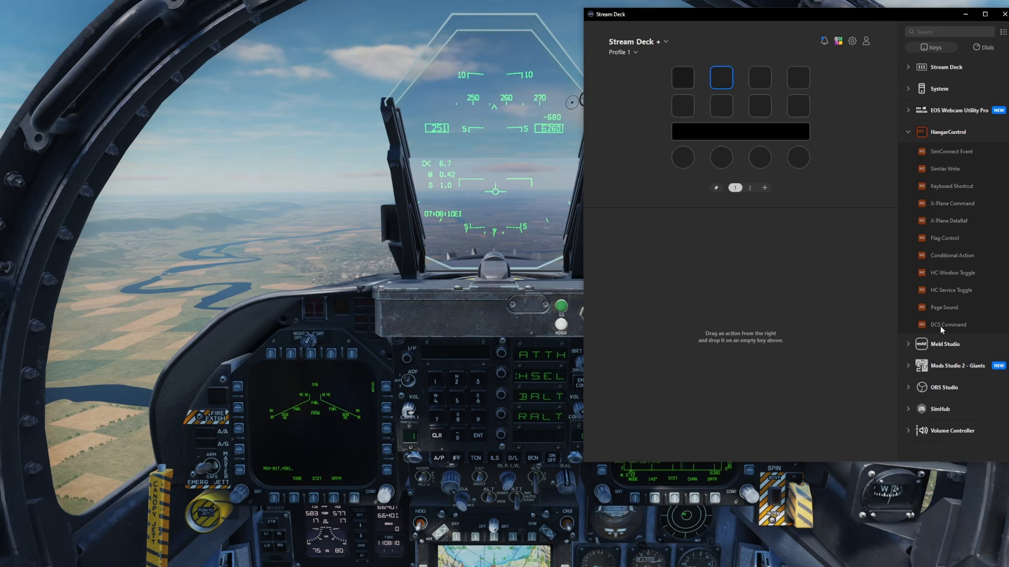
left_click_drag(940, 325, 723, 79)
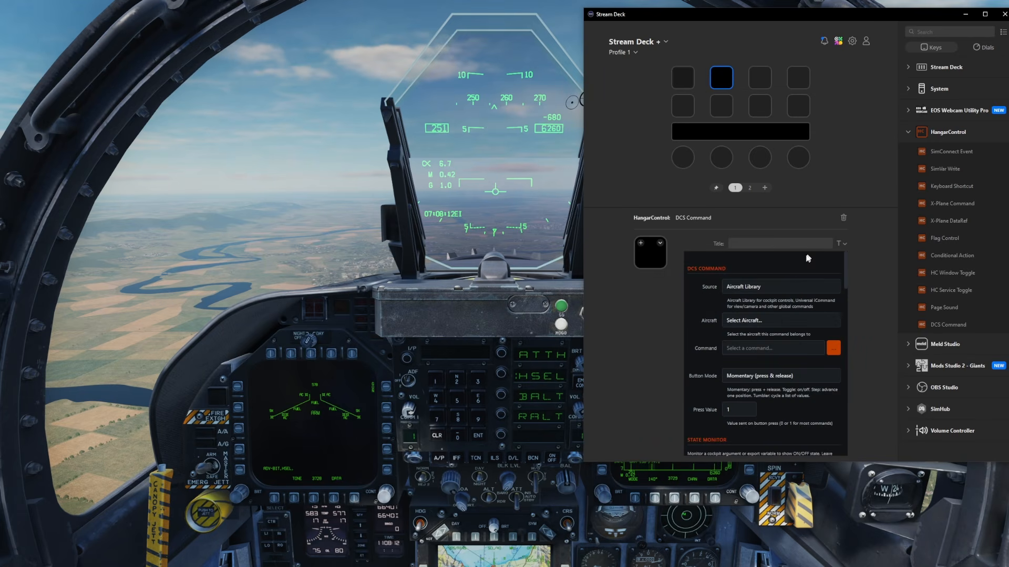
left_click(754, 322)
scroll(767, 415, "down", 3)
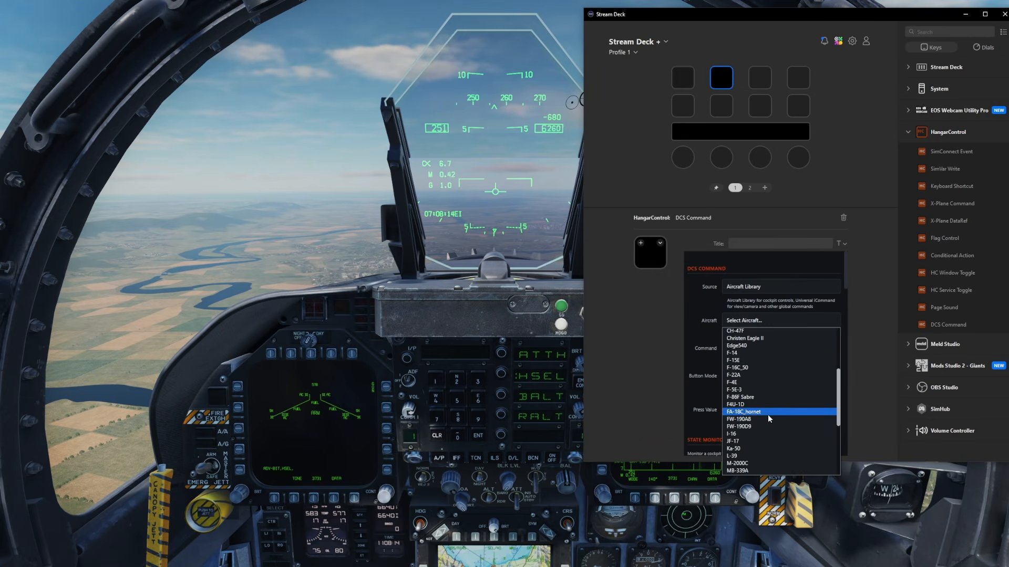
scroll(768, 418, "down", 1)
left_click(752, 387)
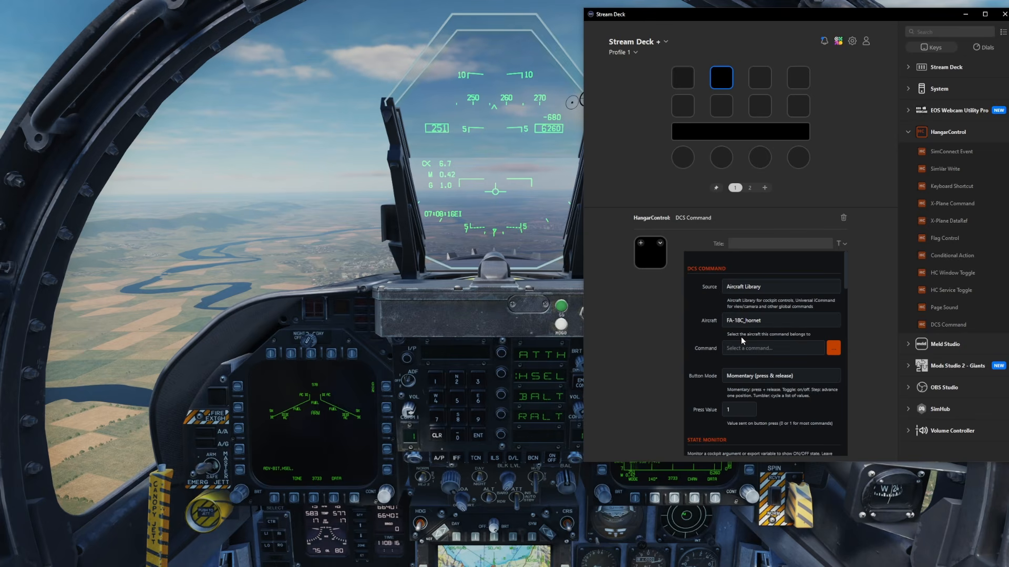
Search the FA-18C_hornet command library for GEAR and assign the Gear Lever command (GEAR_LEVER) to the key
left_click(832, 347)
left_click(722, 312)
type("GE")
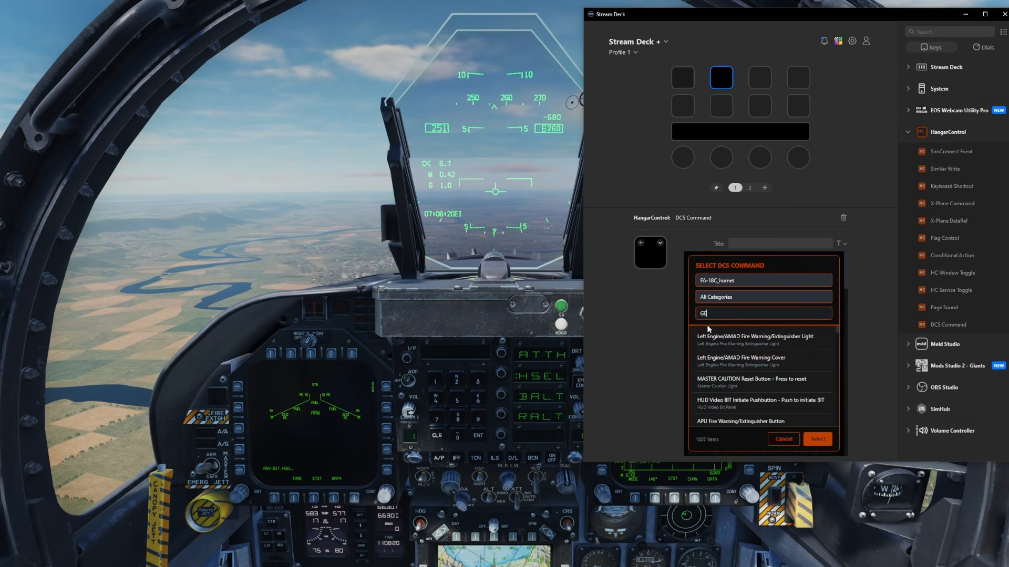
type("AR")
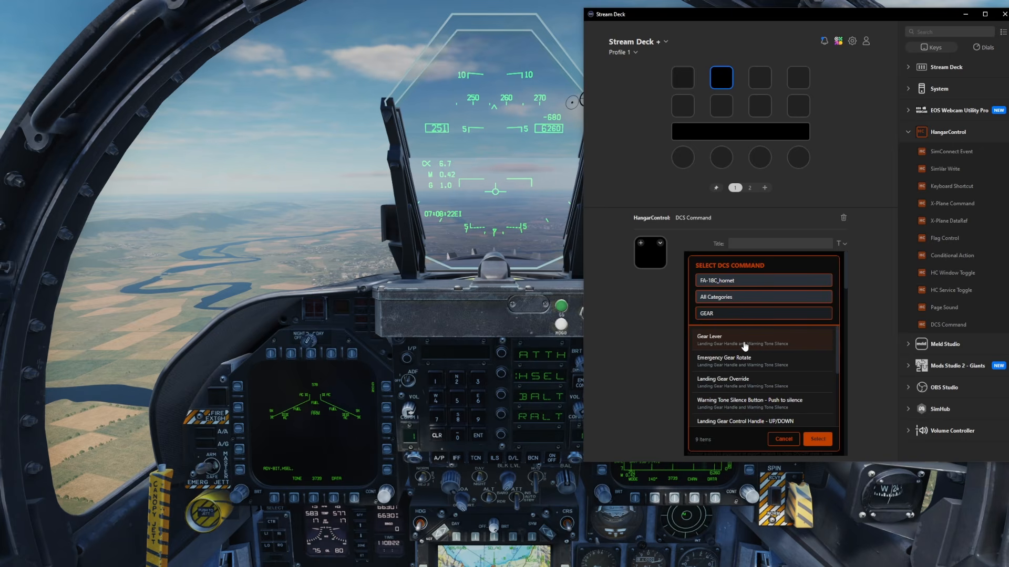
left_click(745, 347)
left_click(822, 438)
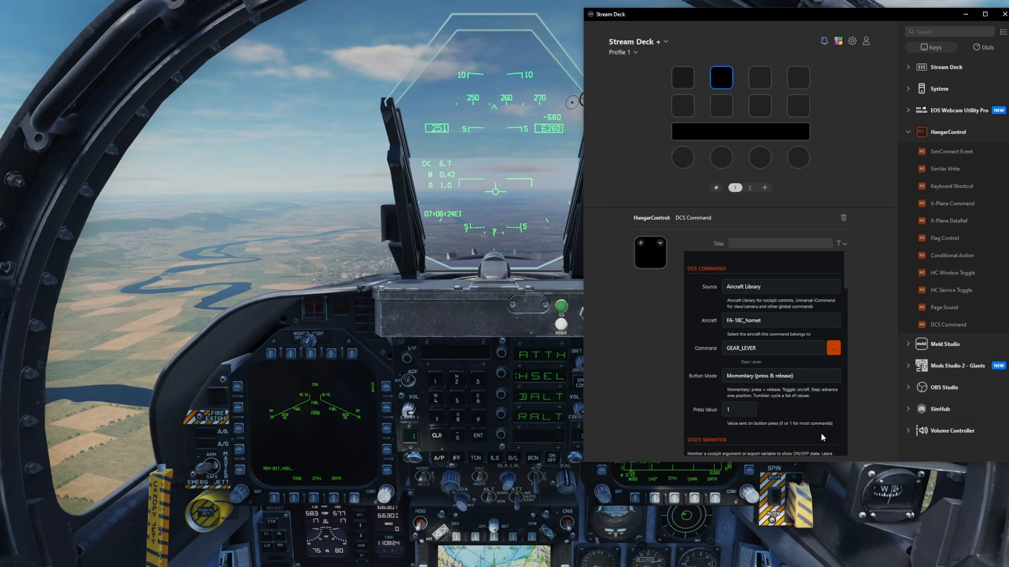
Switch to Notepad++ and search clickabledata.lua for GEAR to locate the landing gear control handle entry
scroll(795, 340, "down", 3)
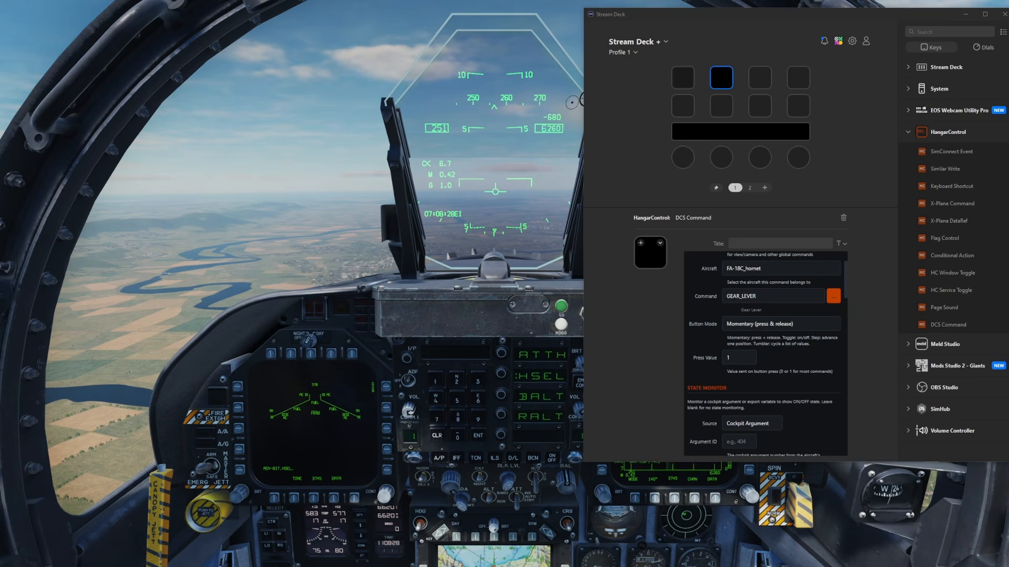
key("alt+Tab")
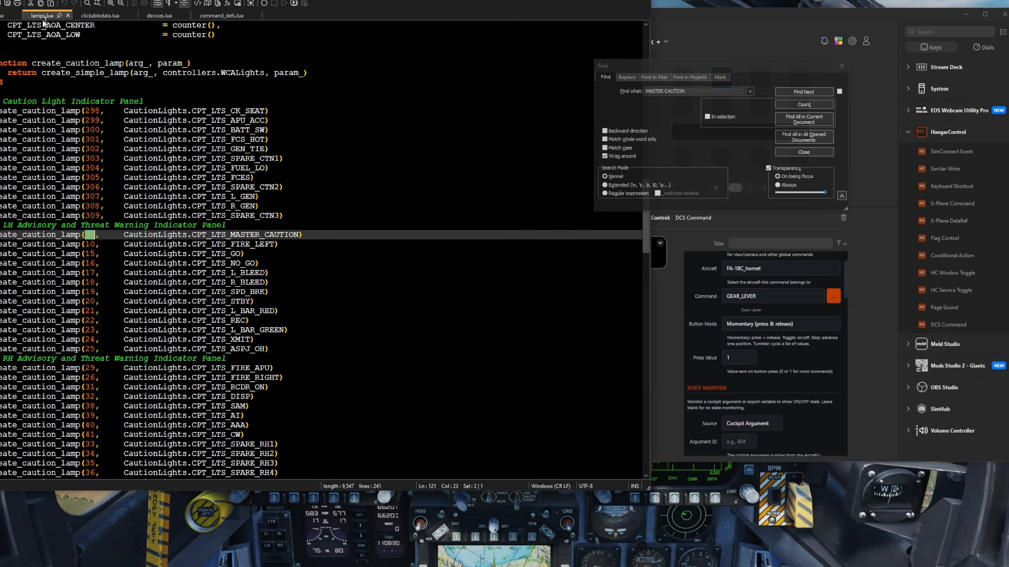
left_click(101, 15)
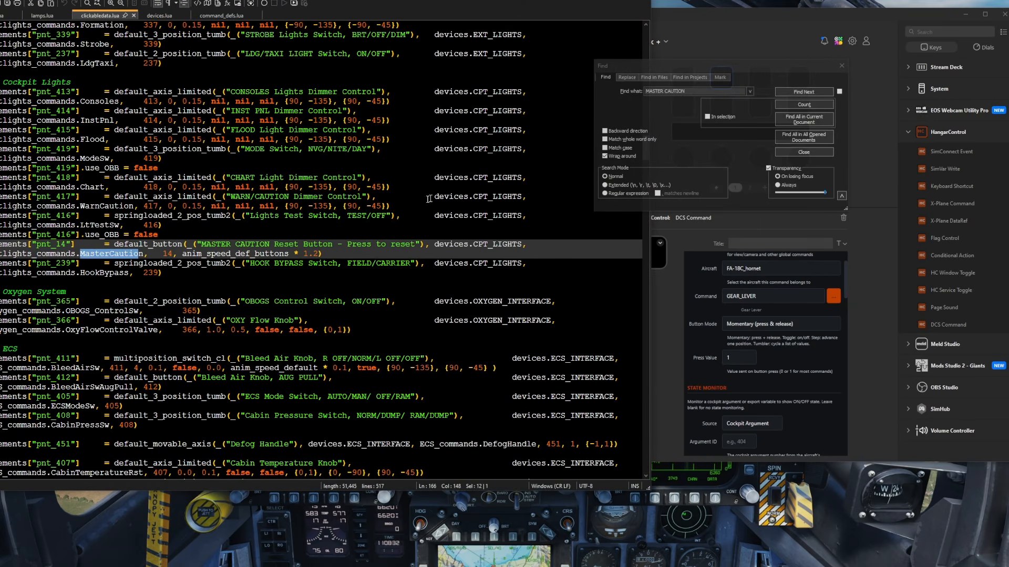
left_click(688, 90)
type("GEAR")
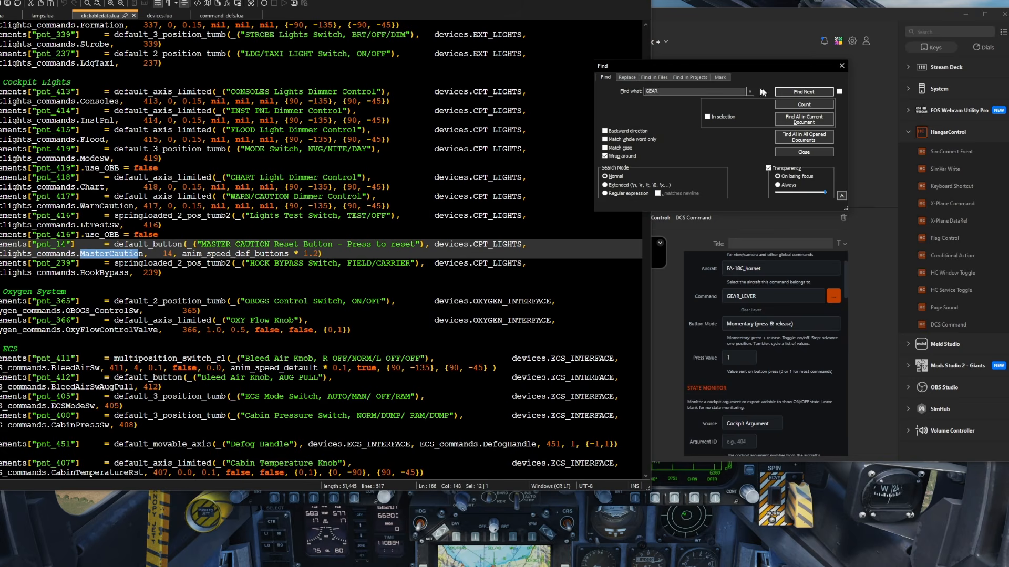
key("Return")
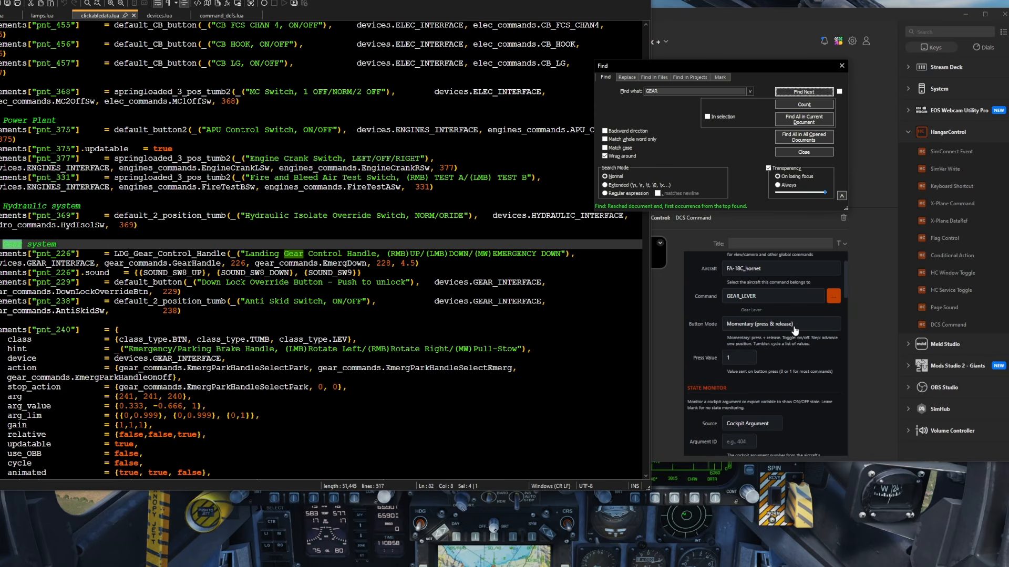
Set the key's button mode to Toggle (press only) and copy the gear handle's argument 226 from clickabledata.lua into the state monitor's Argument ID
left_click(746, 329)
left_click(753, 342)
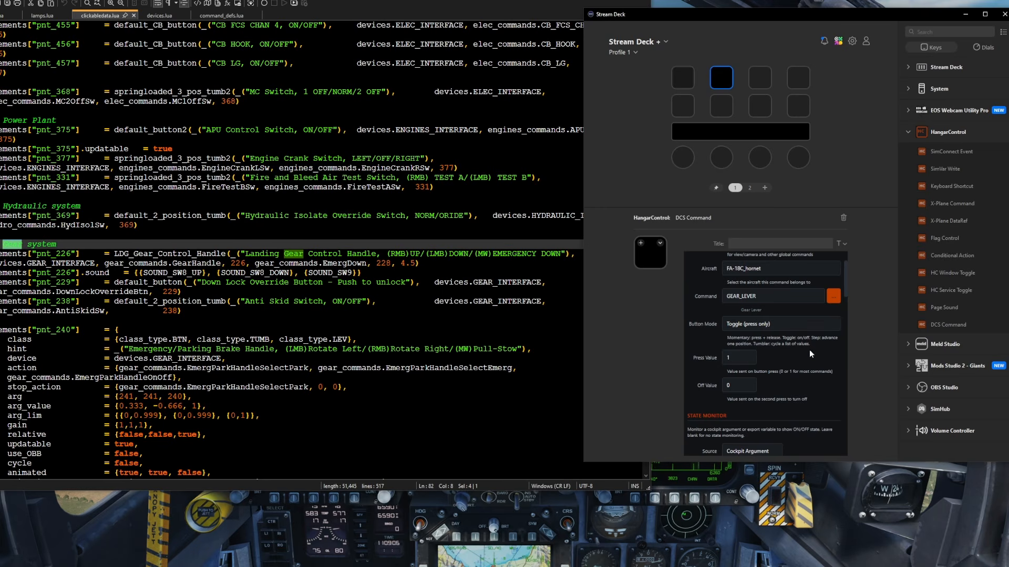
scroll(809, 348, "down", 3)
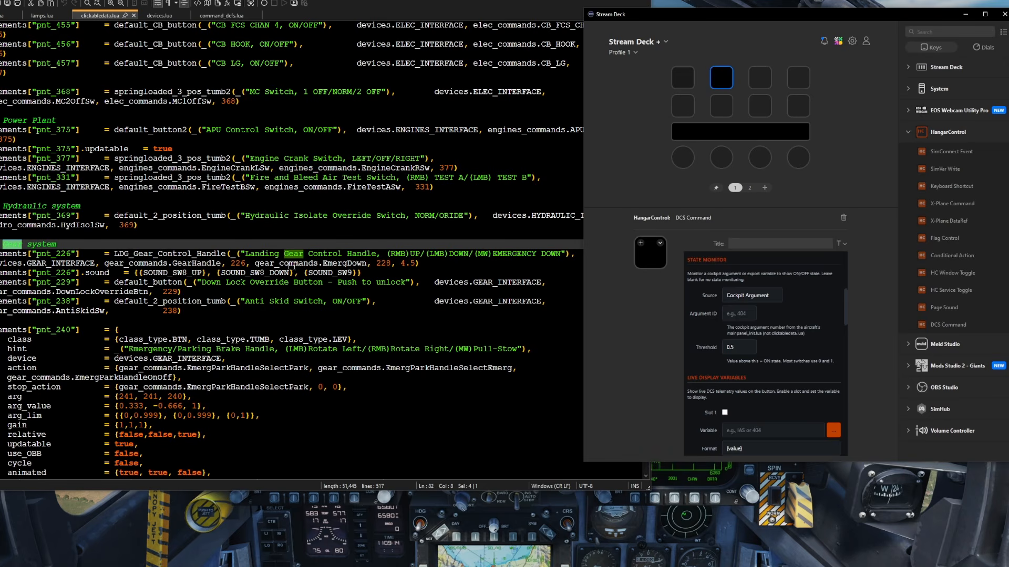
double_click(243, 263)
key("ctrl+c")
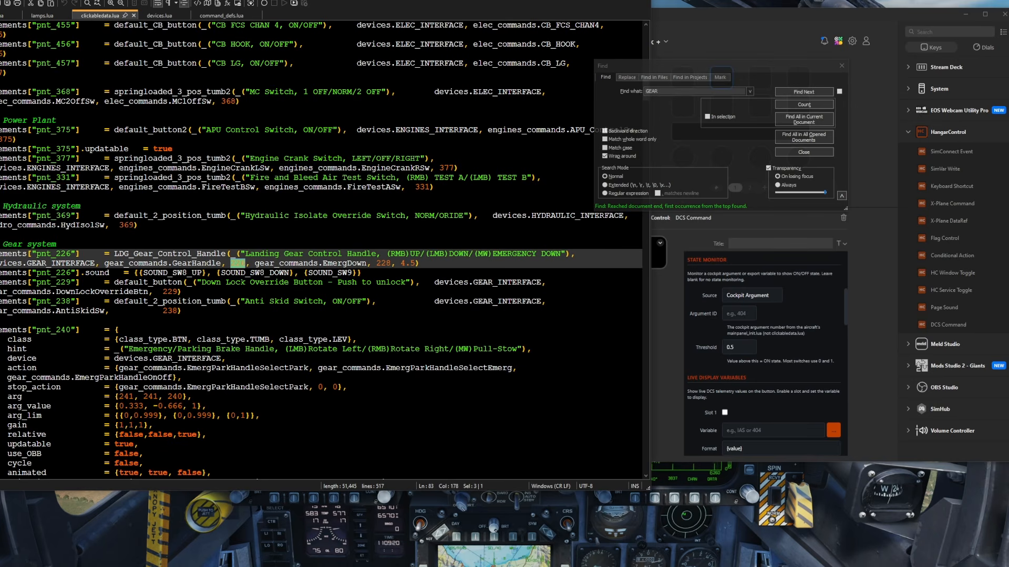
left_click(738, 314)
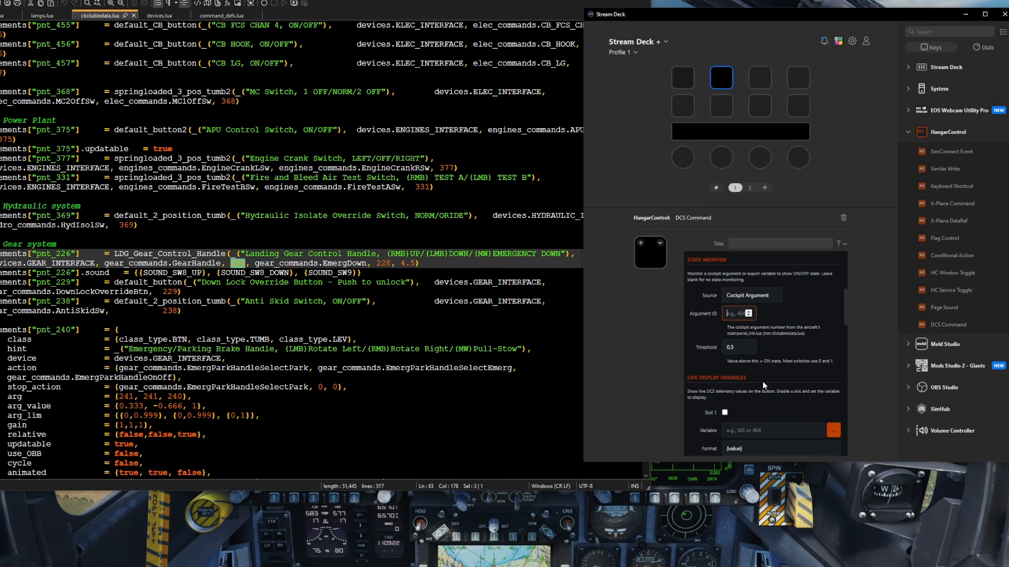
key("ctrl+v")
Set the label's ON text to GEAR UP on two lines and its ON color to red (#ff0000)
scroll(793, 373, "down", 5)
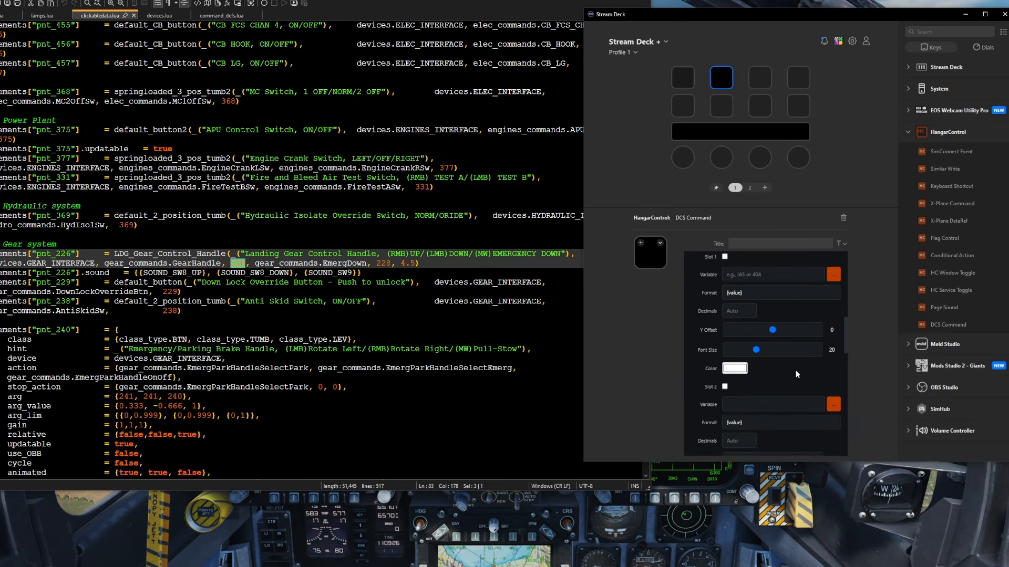
scroll(797, 371, "down", 6)
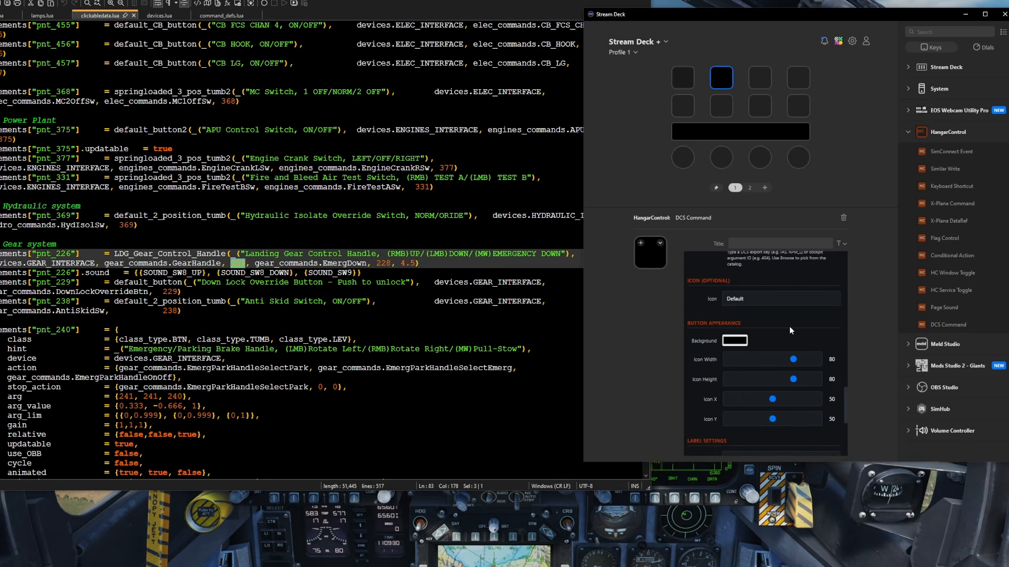
scroll(787, 325, "down", 3)
left_click(756, 331)
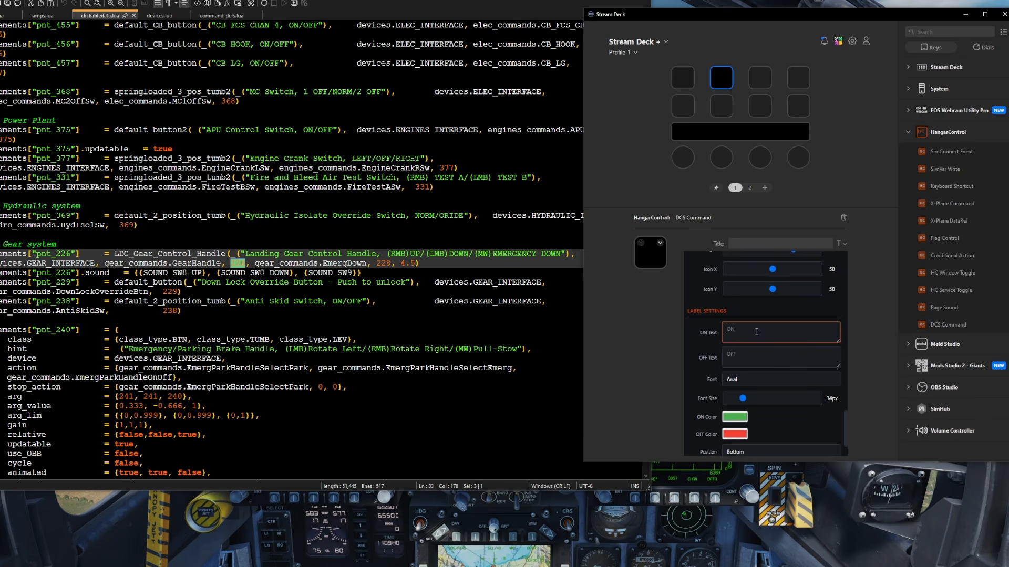
type("GEAR ")
type("UP")
left_click(737, 418)
left_click(705, 202)
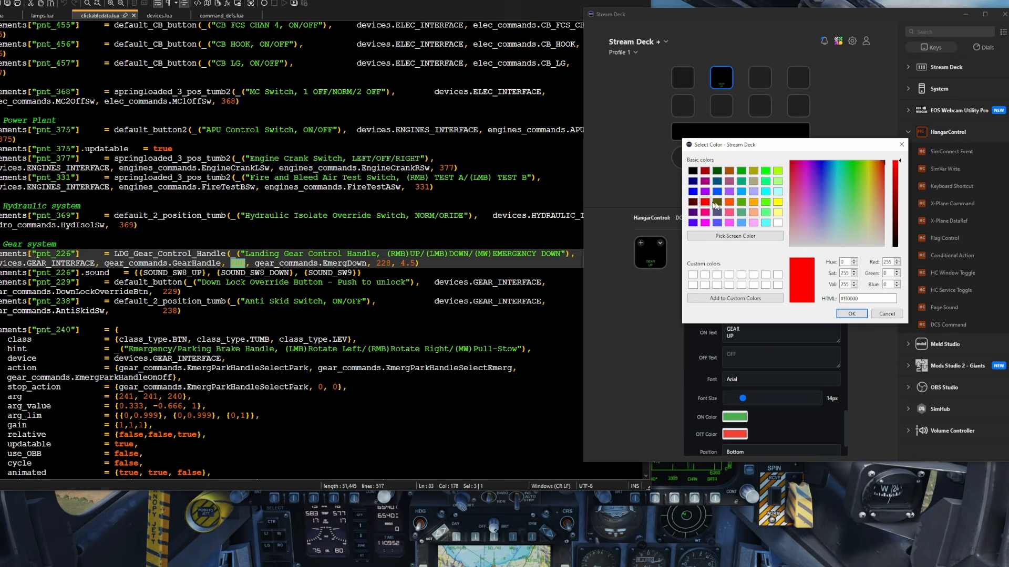
left_click(844, 315)
Set the label's font size to 34px and its position to Center
scroll(767, 368, "down", 1)
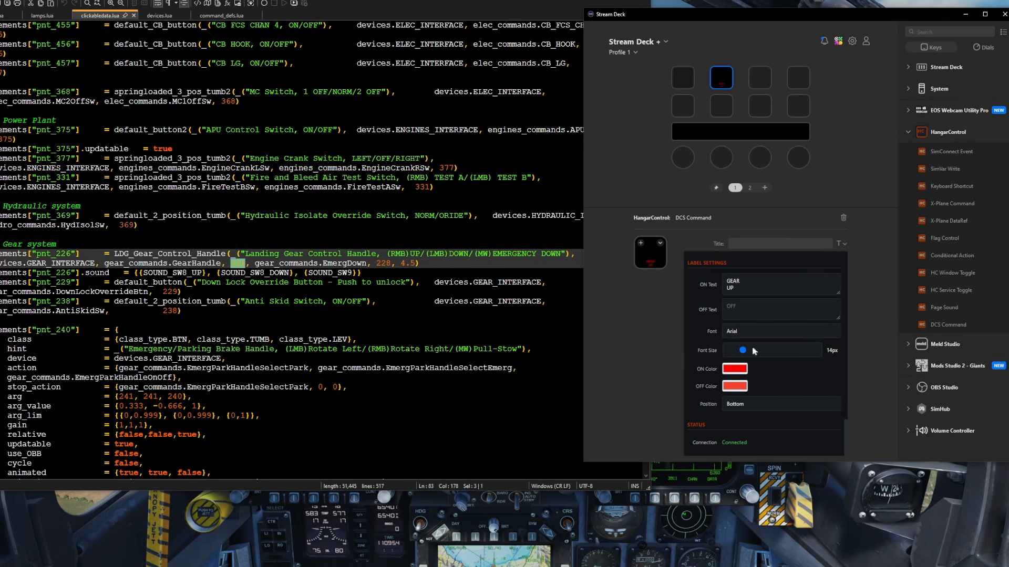
left_click_drag(743, 350, 784, 351)
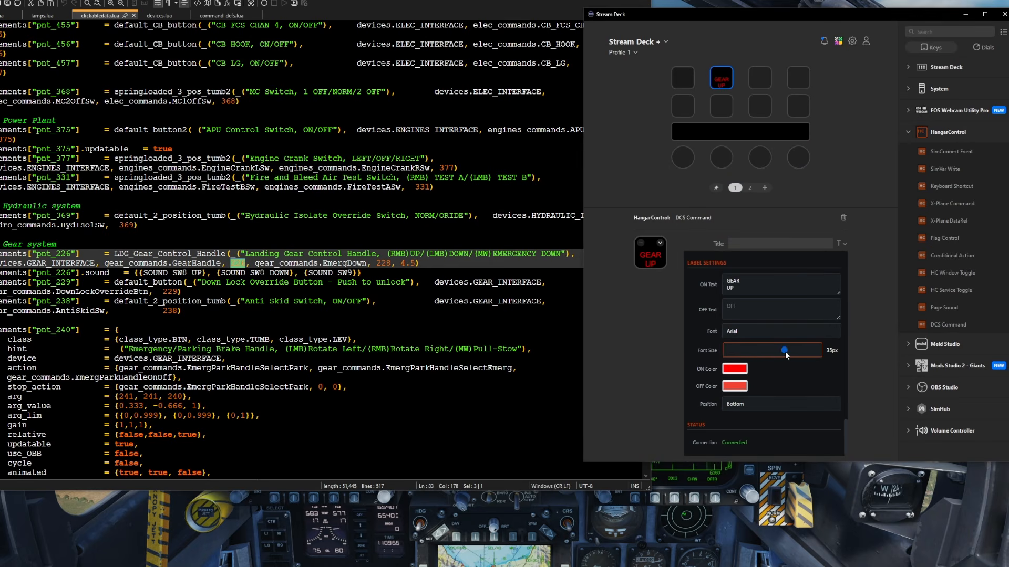
left_click(748, 404)
left_click(736, 429)
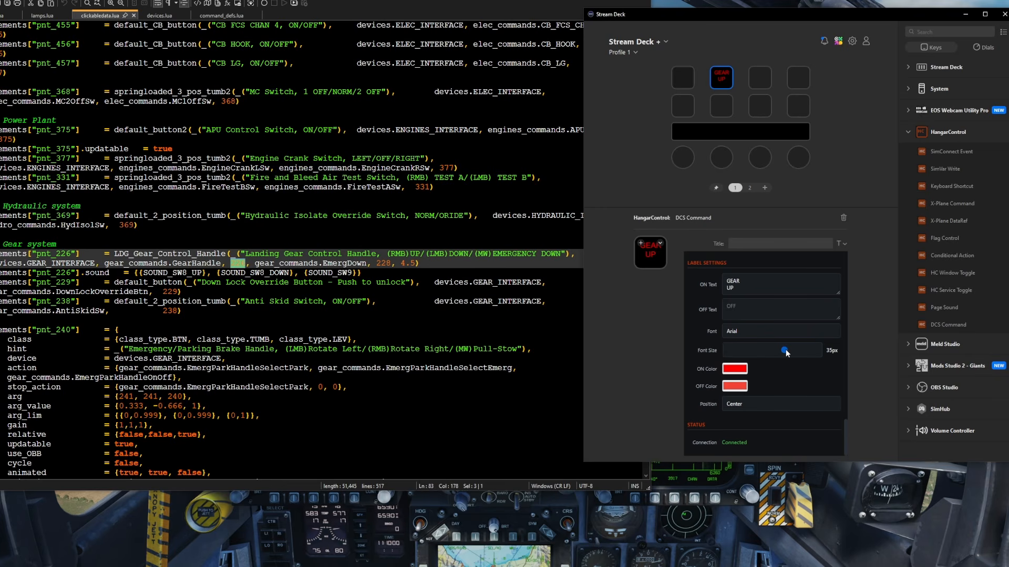
left_click_drag(784, 350, 782, 351)
Set the label's OFF text to GEAR DOWN on two lines and its OFF color to green (#55ff00)
left_click(734, 308)
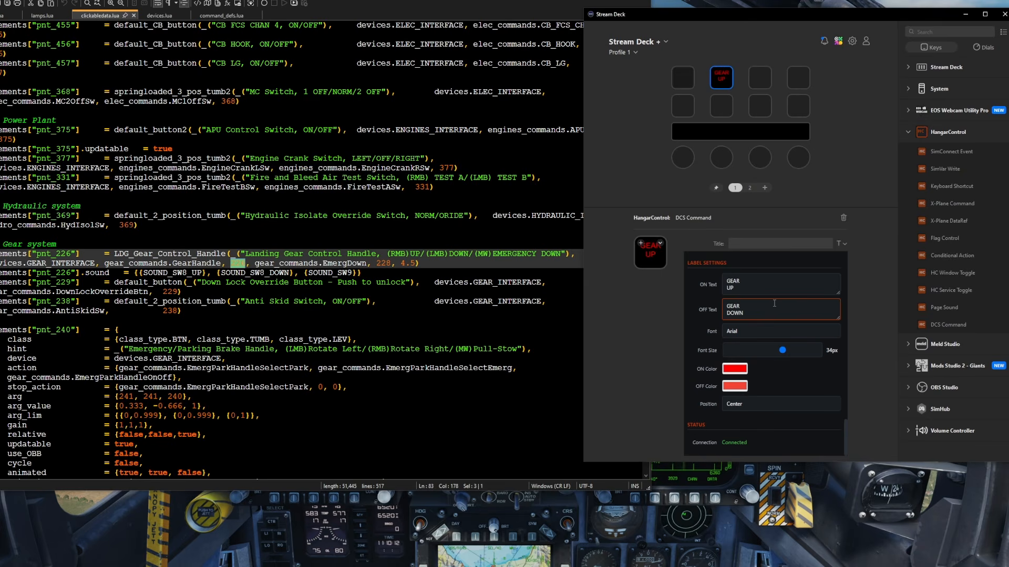
left_click(734, 389)
left_click(765, 204)
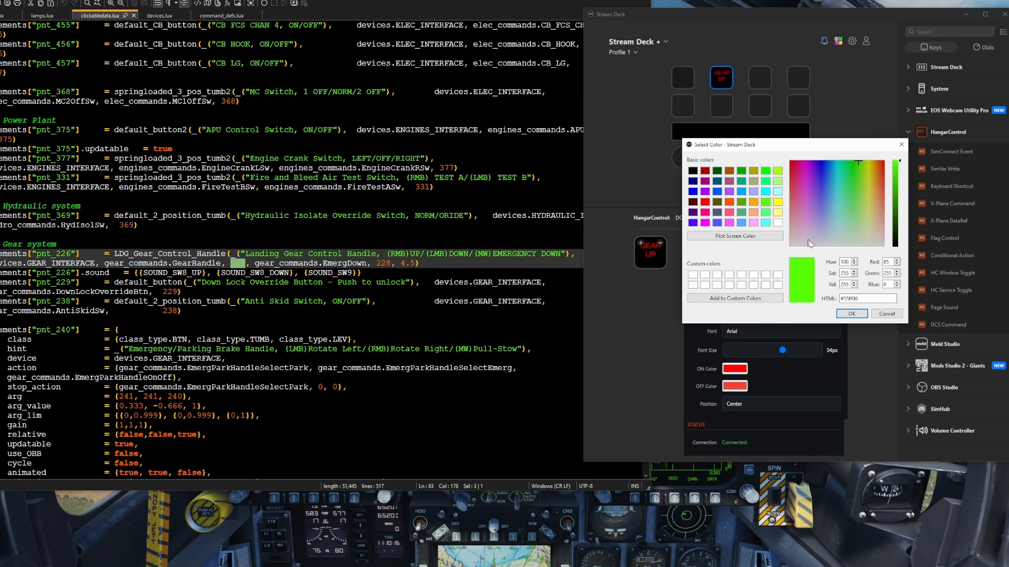
left_click(847, 315)
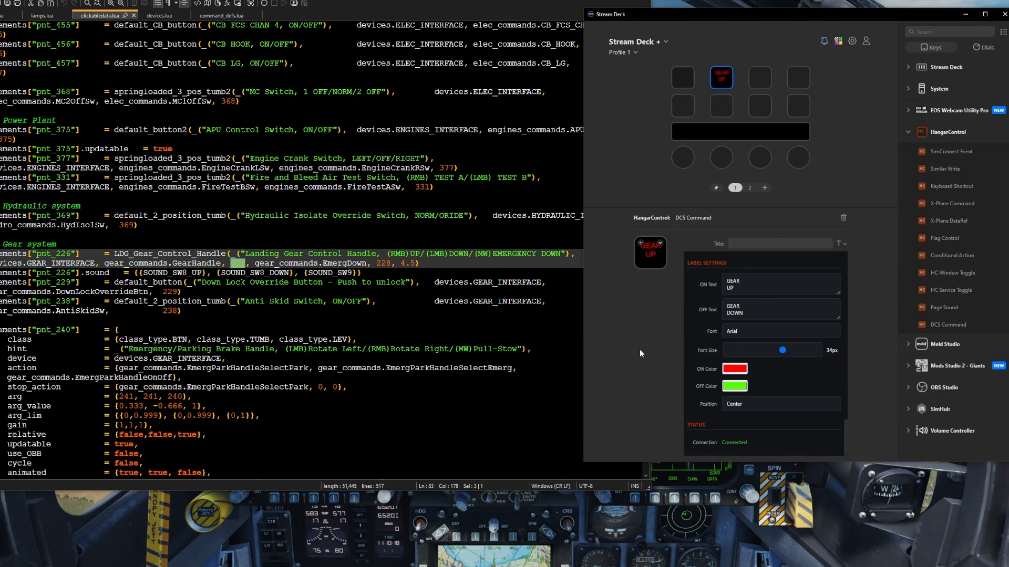
Switch to the DCS cockpit and operate the landing gear lever to test the new gear key
left_click(861, 515)
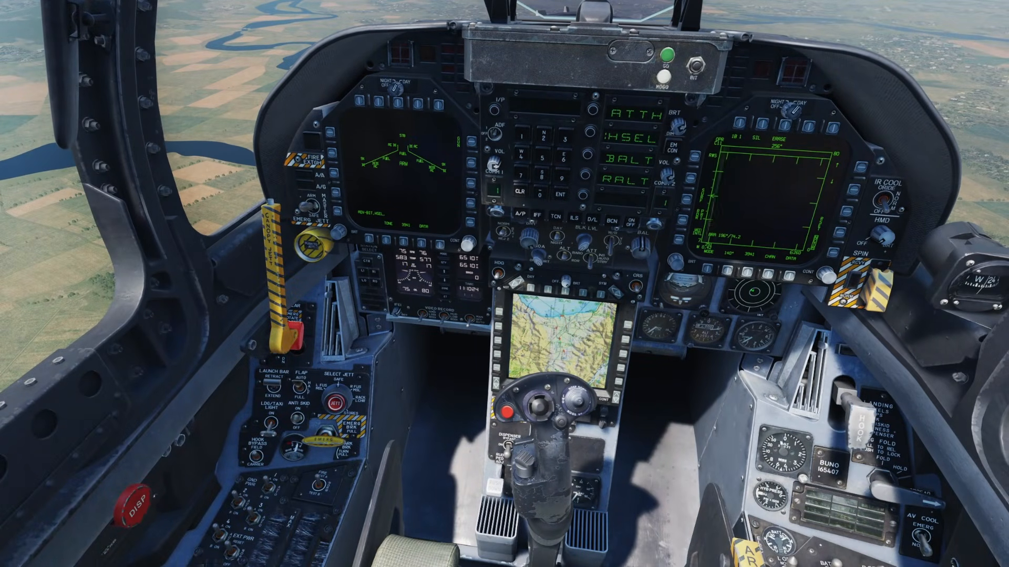
key("alt+Tab")
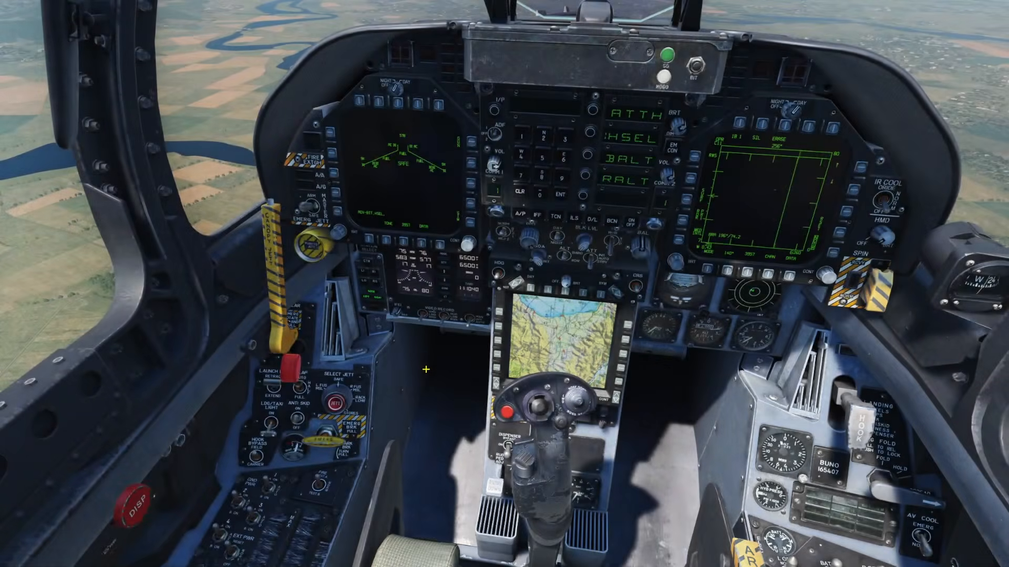
key("g")
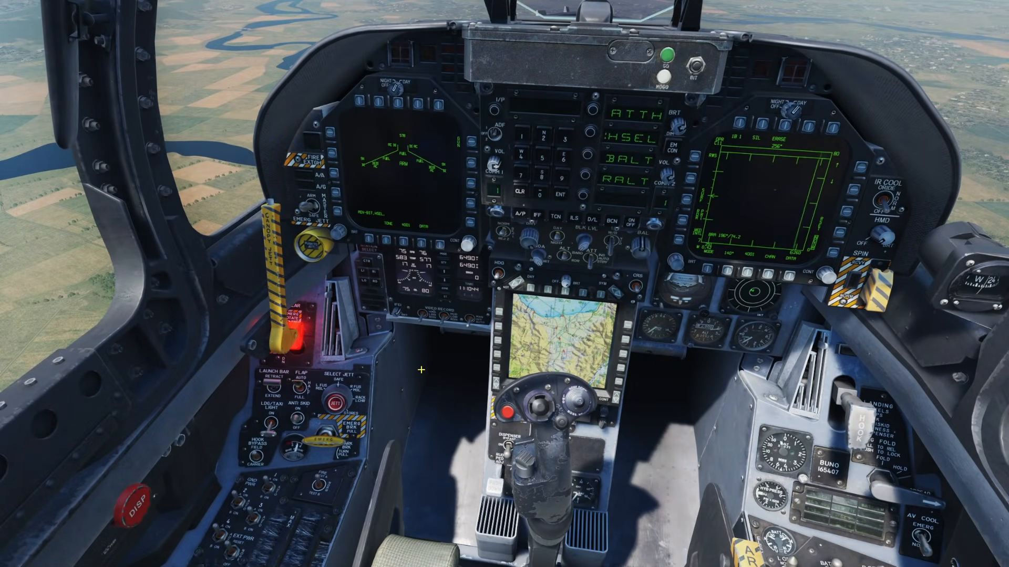
key("alt+Tab")
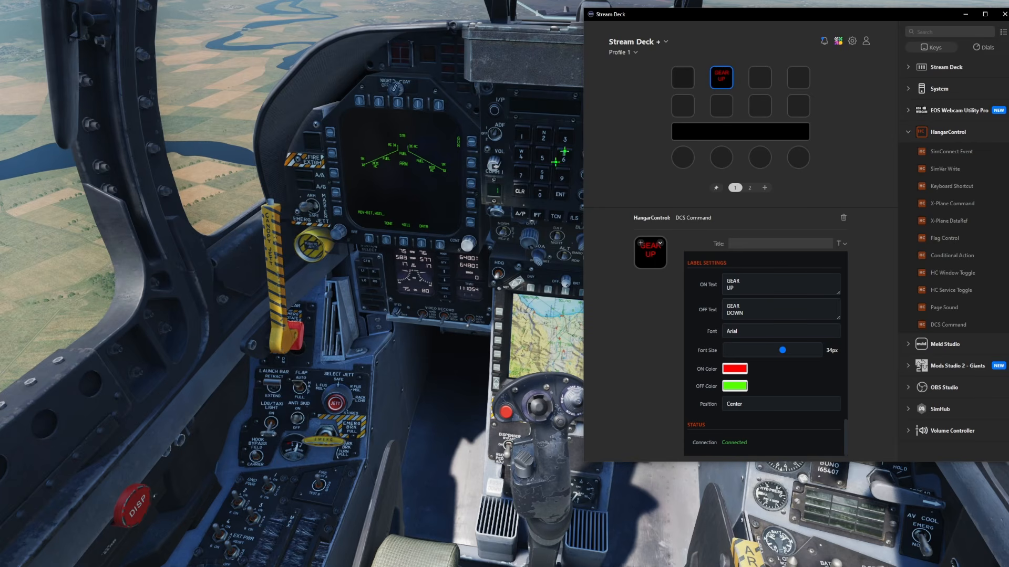
left_click(420, 387)
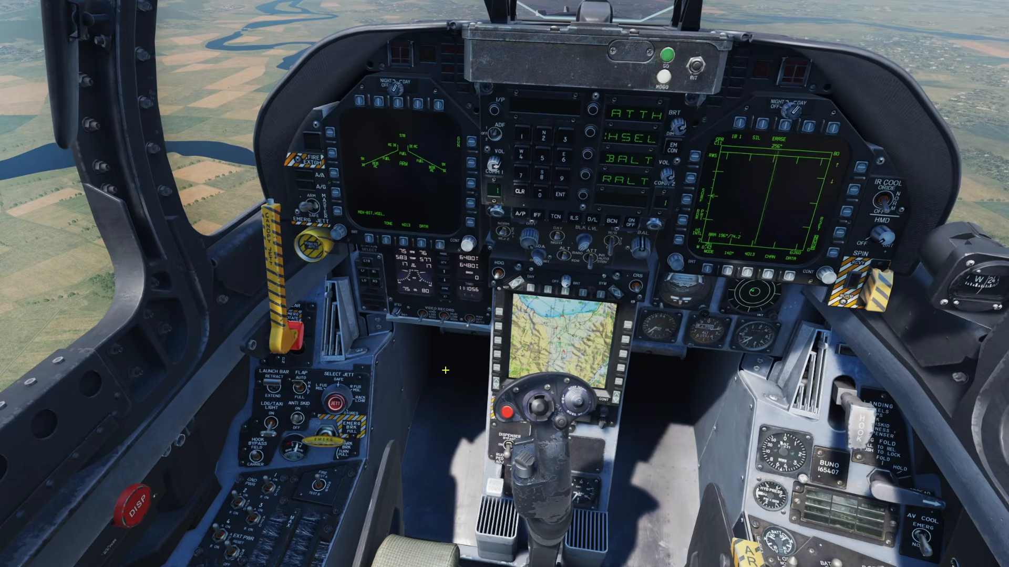
key("alt+c")
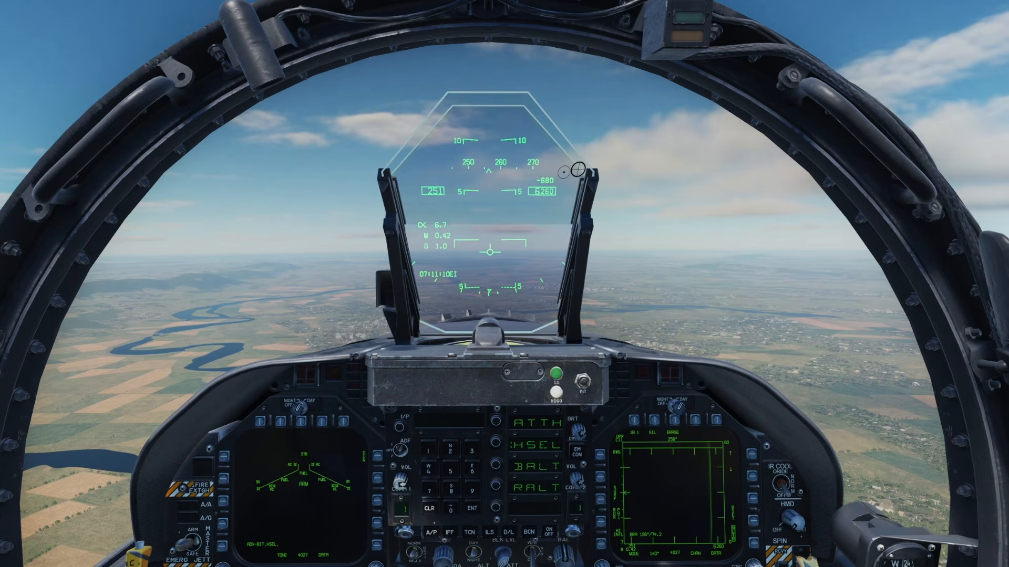
Switch to File Explorer, go to the DCS World Scripts folder and open Export.lua in Notepad++
key("alt+Tab")
left_click_drag(680, 67, 546, 72)
left_click(493, 90)
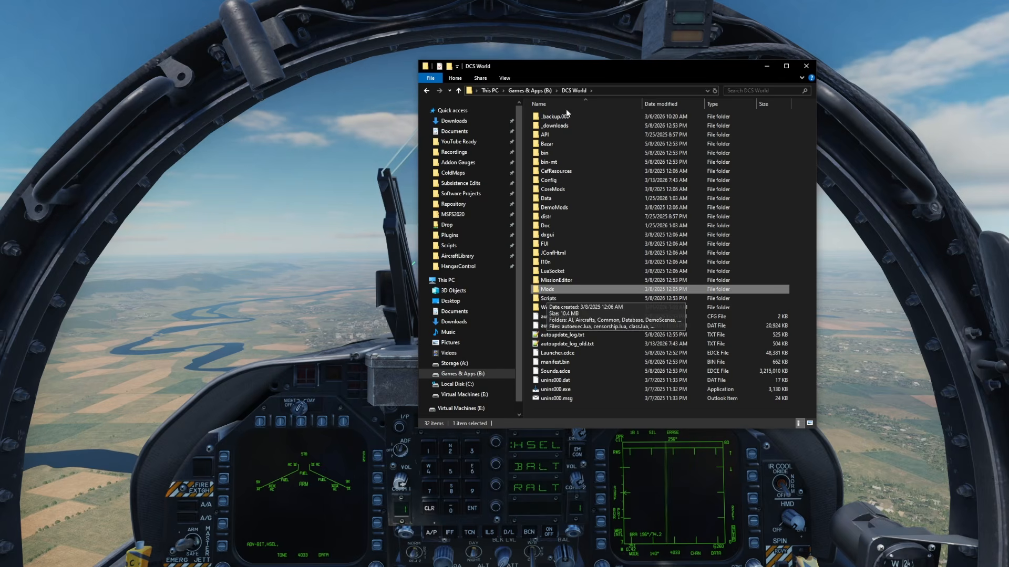
double_click(557, 298)
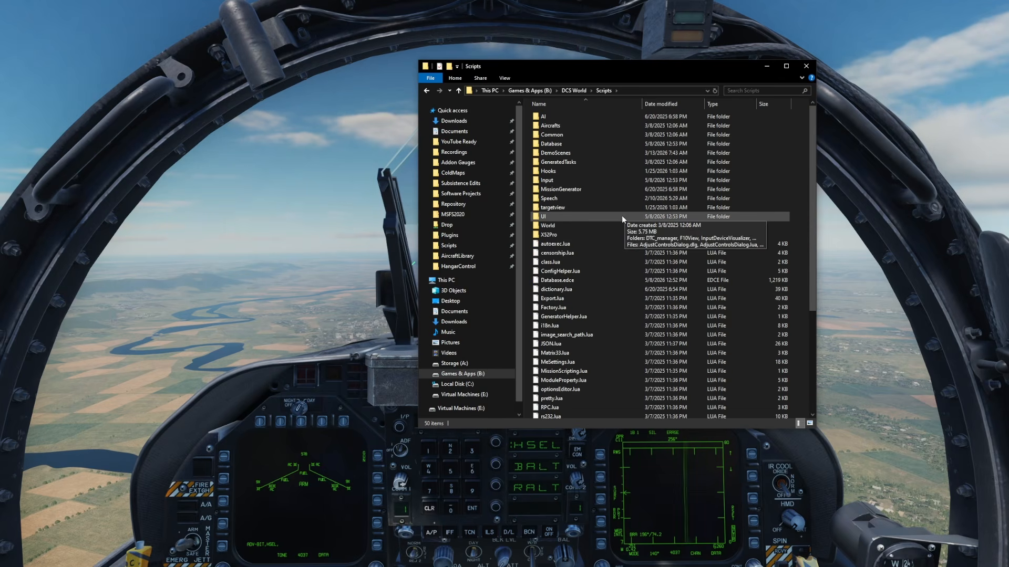
left_click(561, 299)
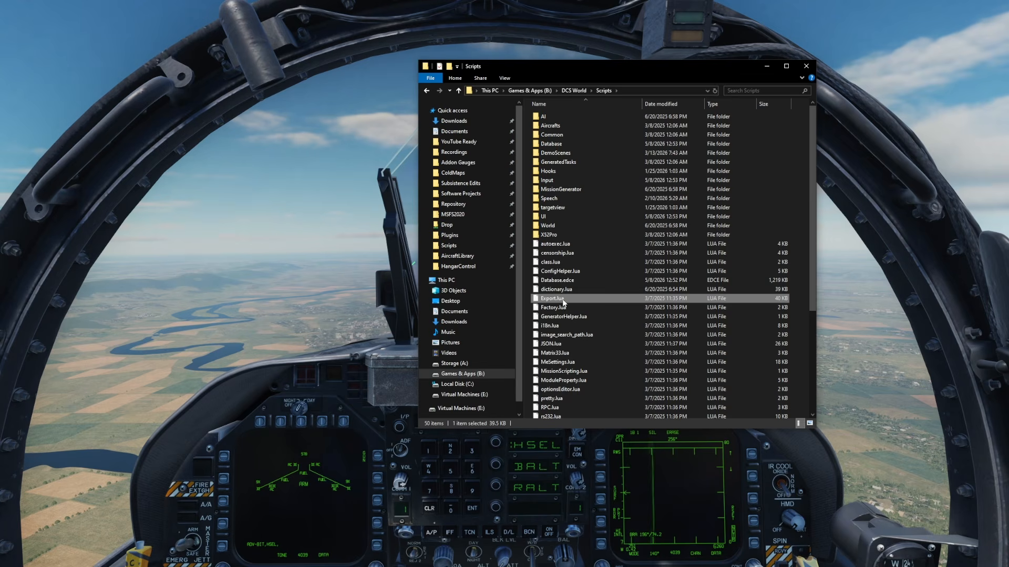
right_click(562, 302)
left_click(594, 315)
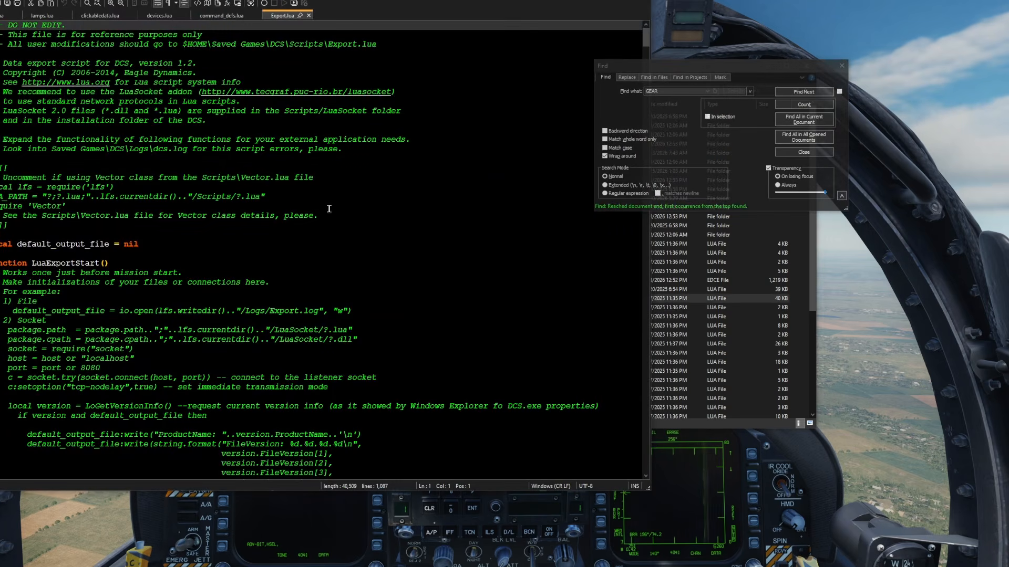
Read through Export.lua for the available export functions, from the telemetry getters to the navigation modes and the LoGetMCPState keys
scroll(329, 209, "down", 20)
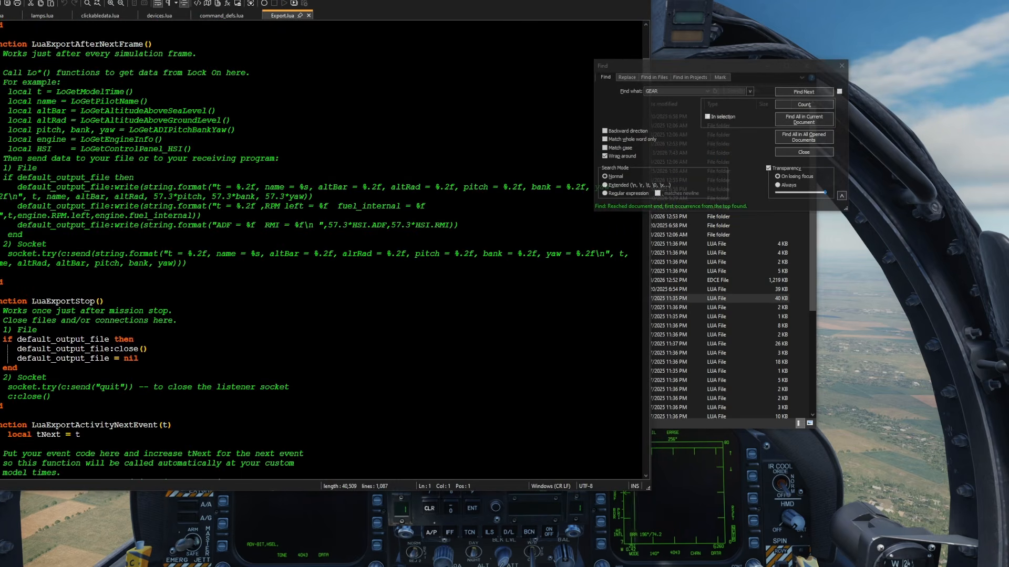
scroll(329, 250, "down", 20)
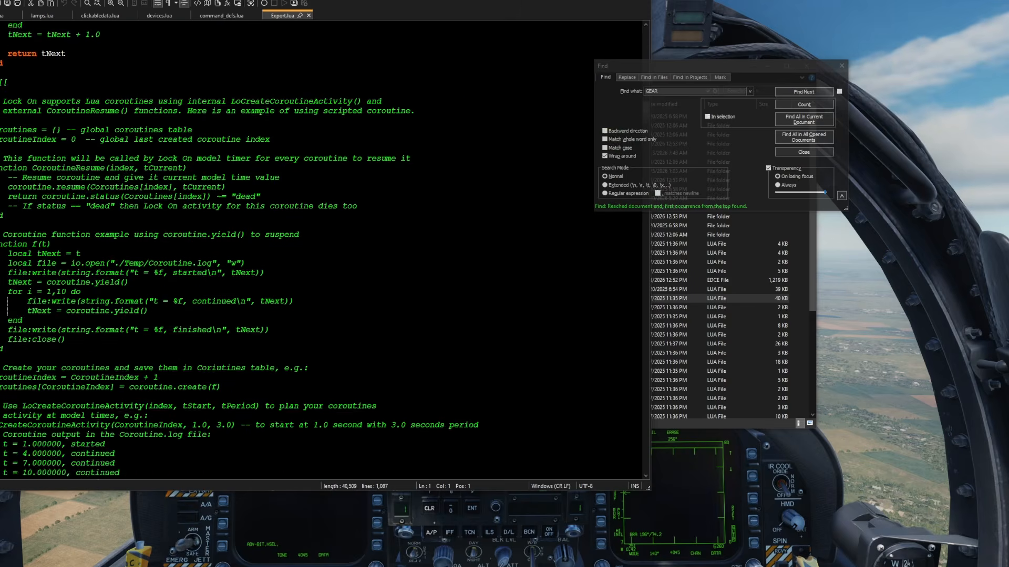
scroll(322, 250, "down", 20)
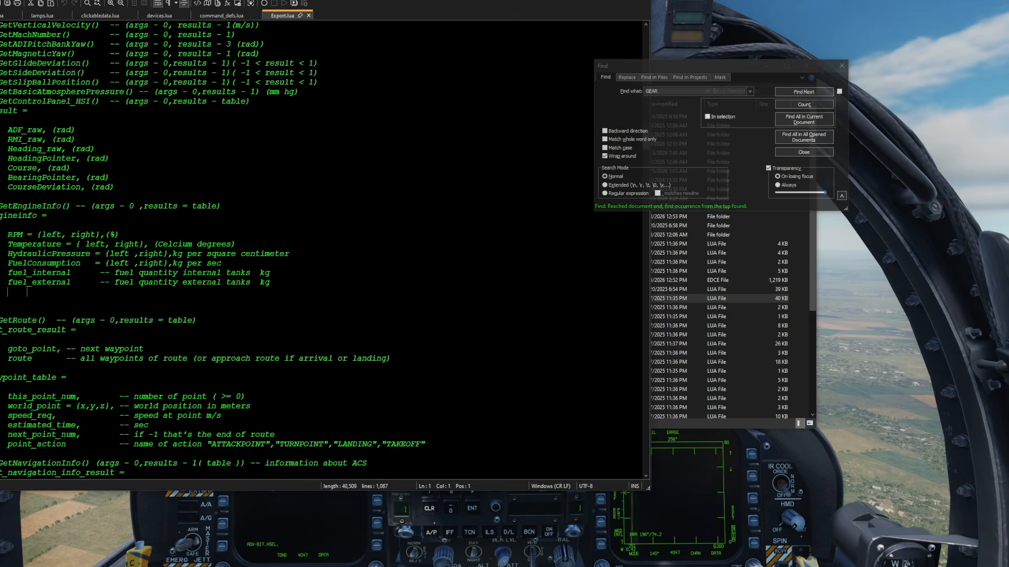
scroll(26, 292, "up", 7)
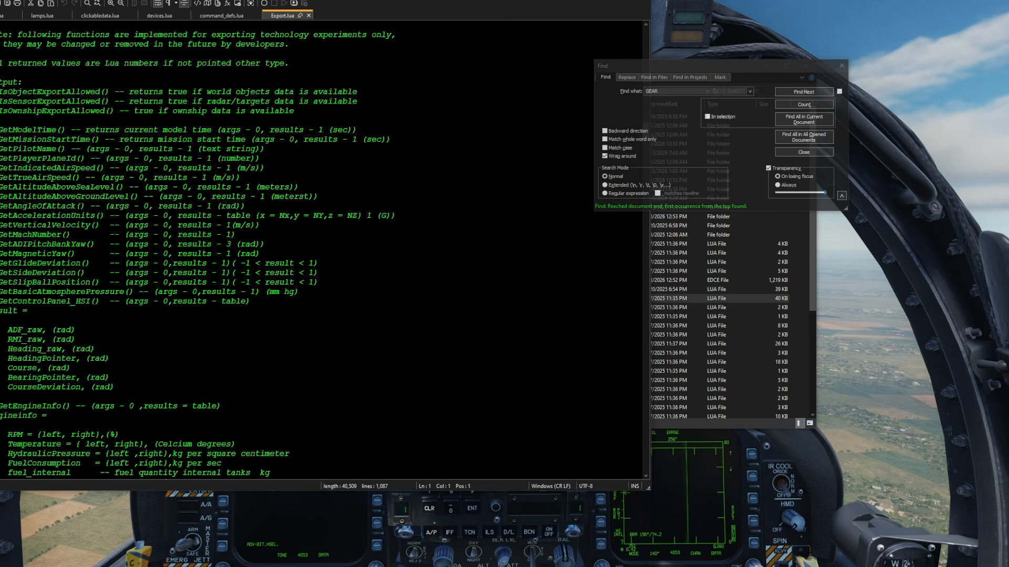
scroll(27, 349, "down", 5)
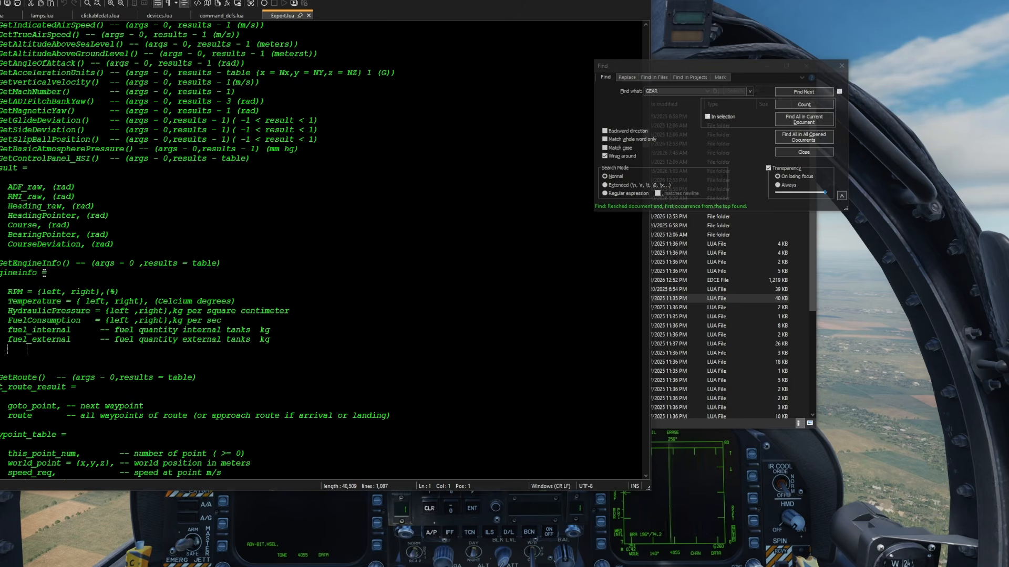
scroll(17, 195, "down", 7)
scroll(27, 148, "down", 15)
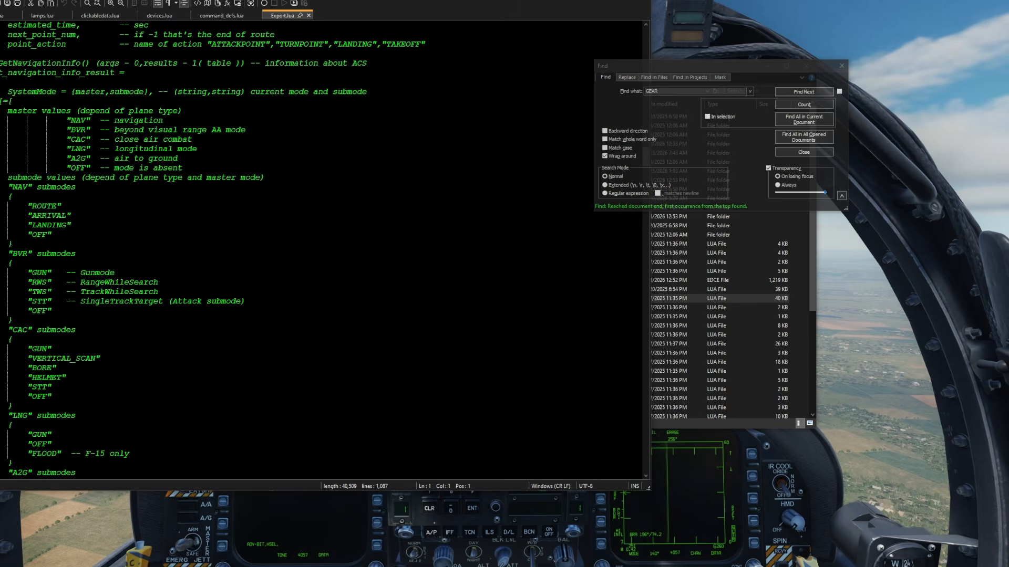
scroll(315, 247, "down", 14)
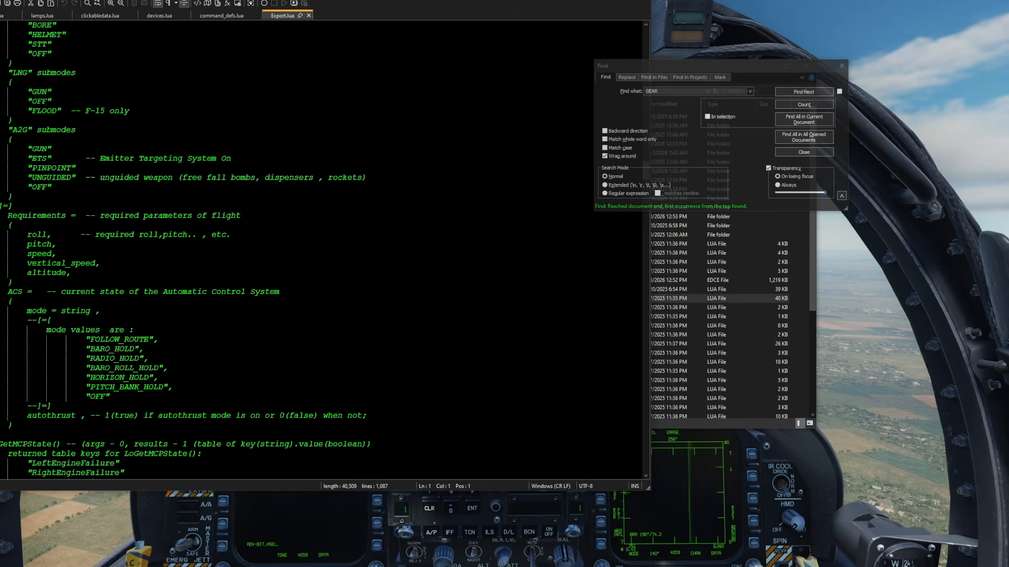
scroll(322, 250, "down", 4)
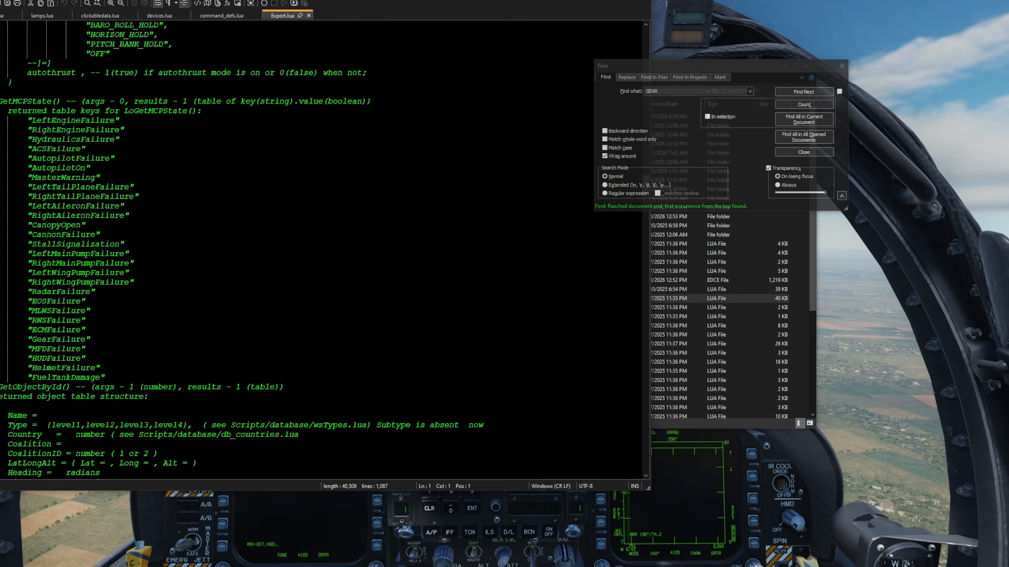
Switch to Stream Deck and assign a HangarControl DCS Command action to the third key of the first row
left_click(600, 1)
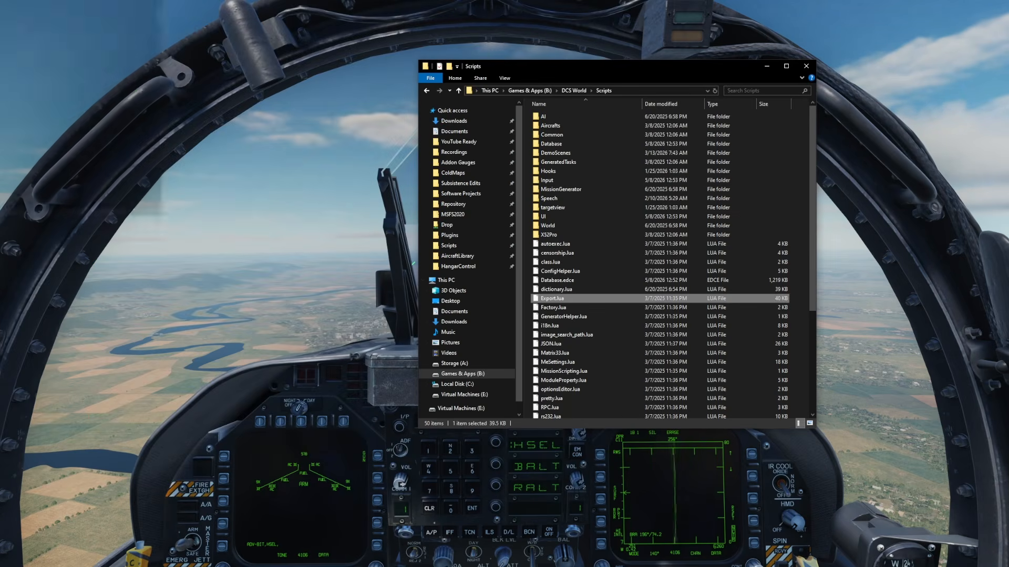
left_click(770, 68)
key("alt+Tab")
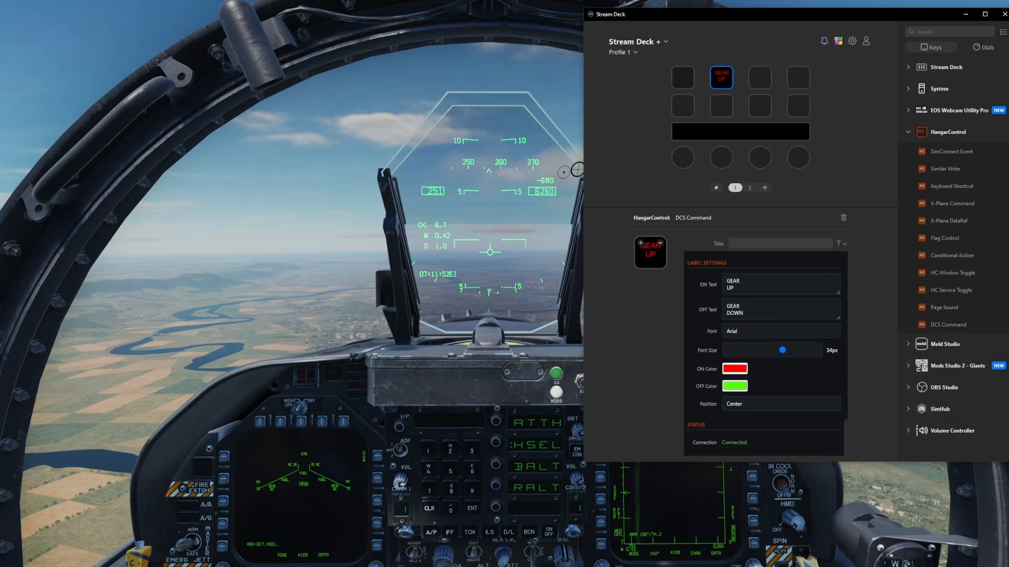
left_click_drag(812, 18, 644, 35)
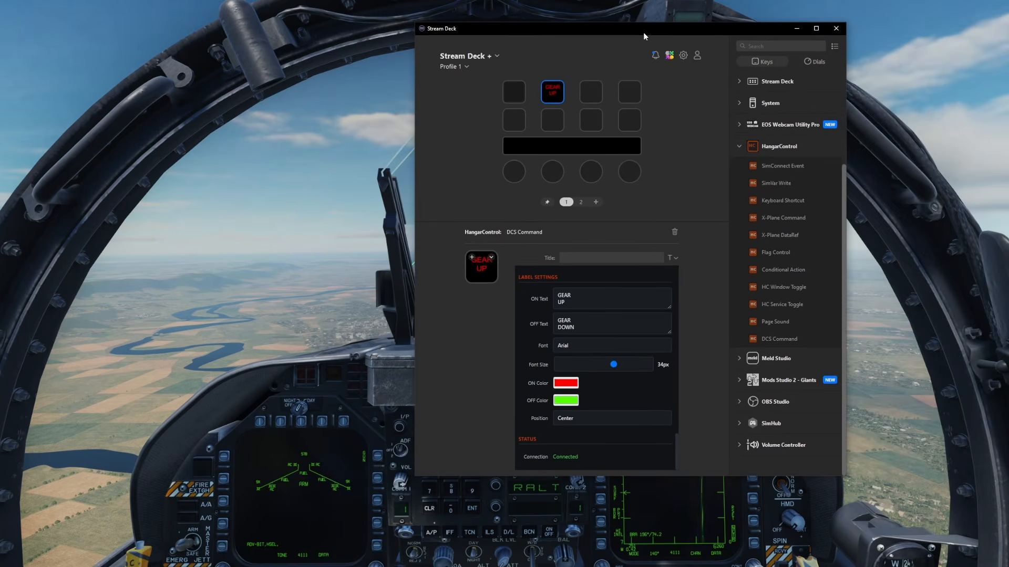
left_click(587, 99)
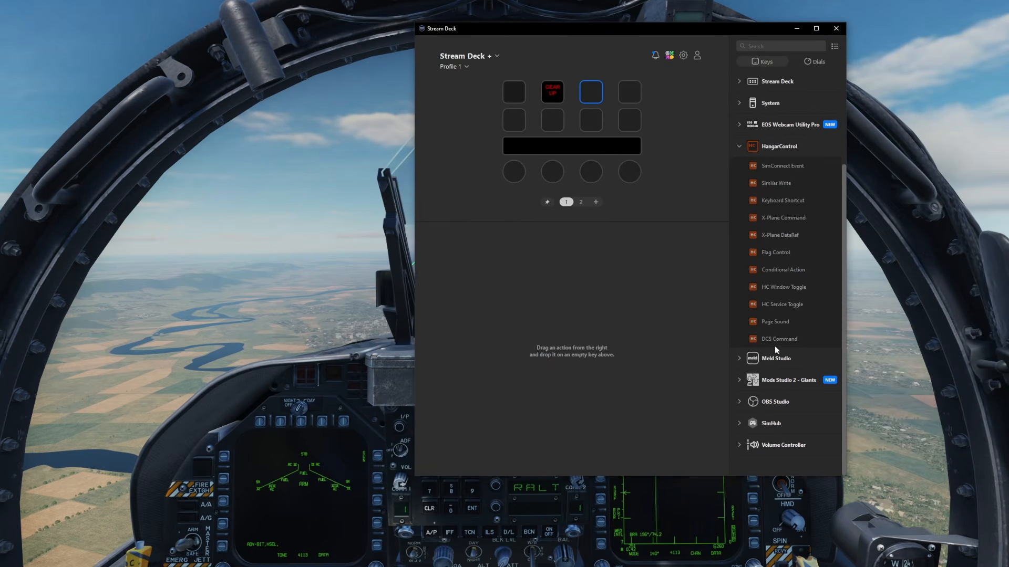
left_click_drag(779, 339, 587, 93)
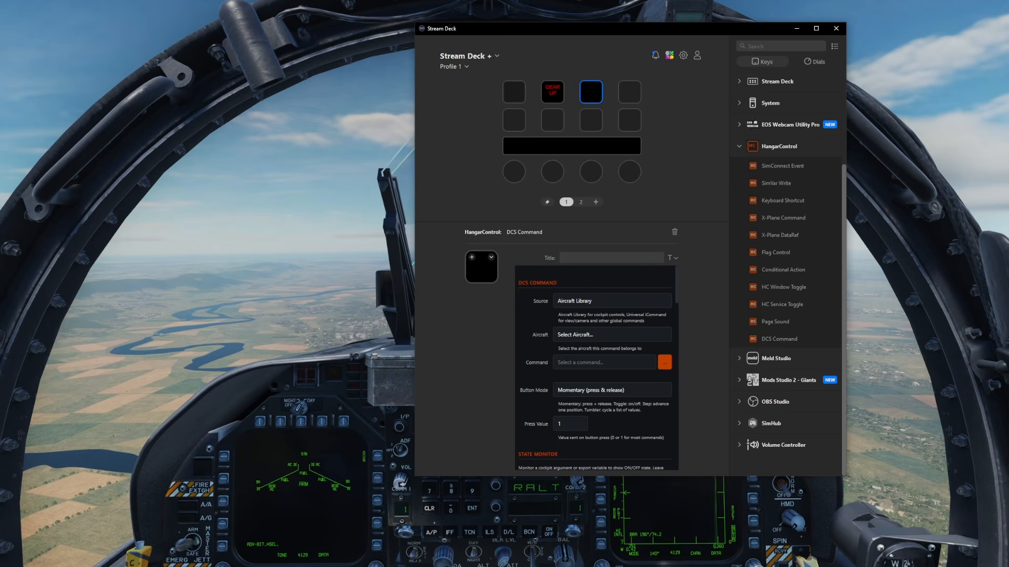
key("alt+Tab")
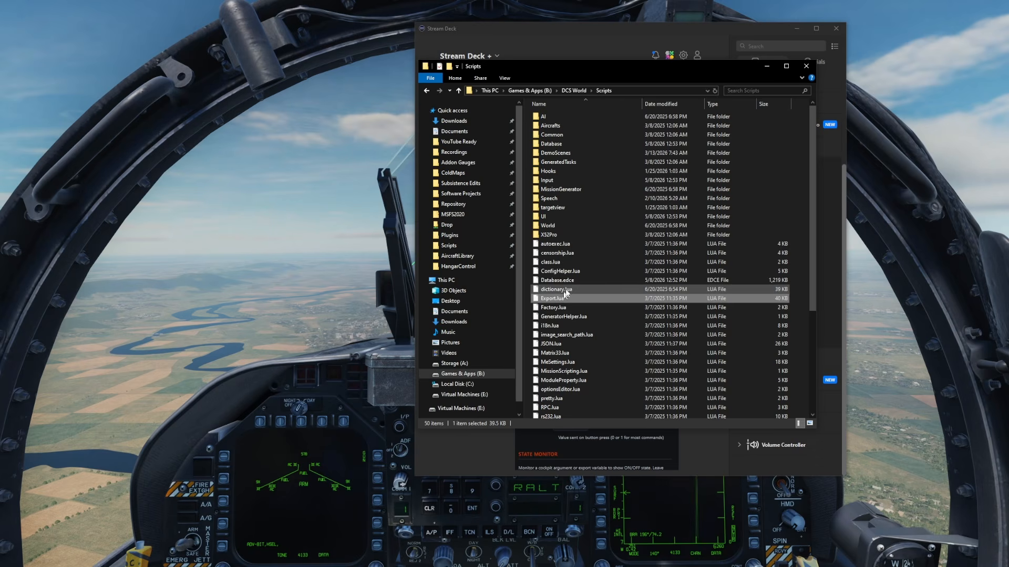
left_click(766, 70)
Enable live display Slot 1 on the new key and set its variable to Altitude MSL (ft)
scroll(614, 364, "down", 4)
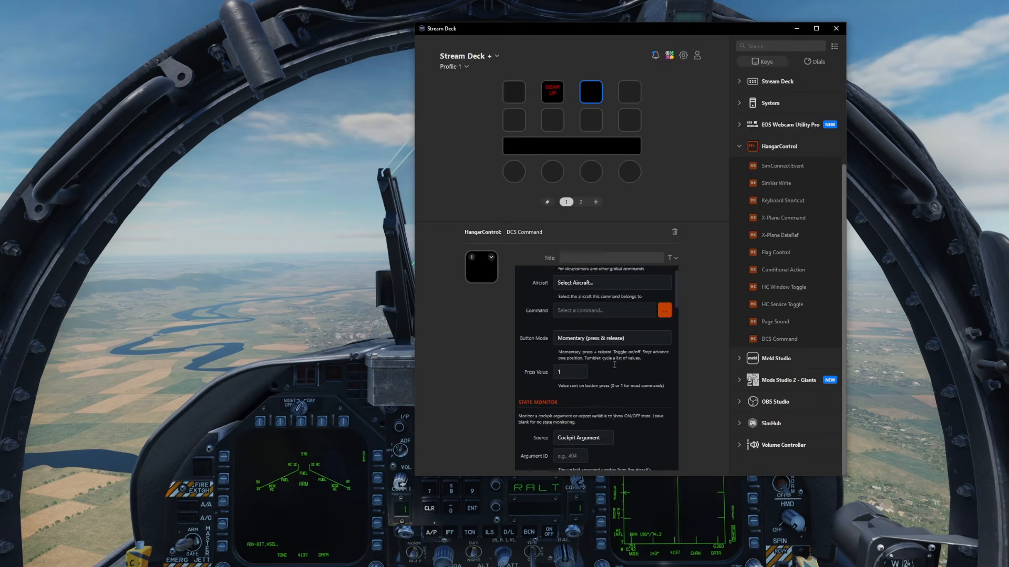
scroll(599, 336, "down", 1)
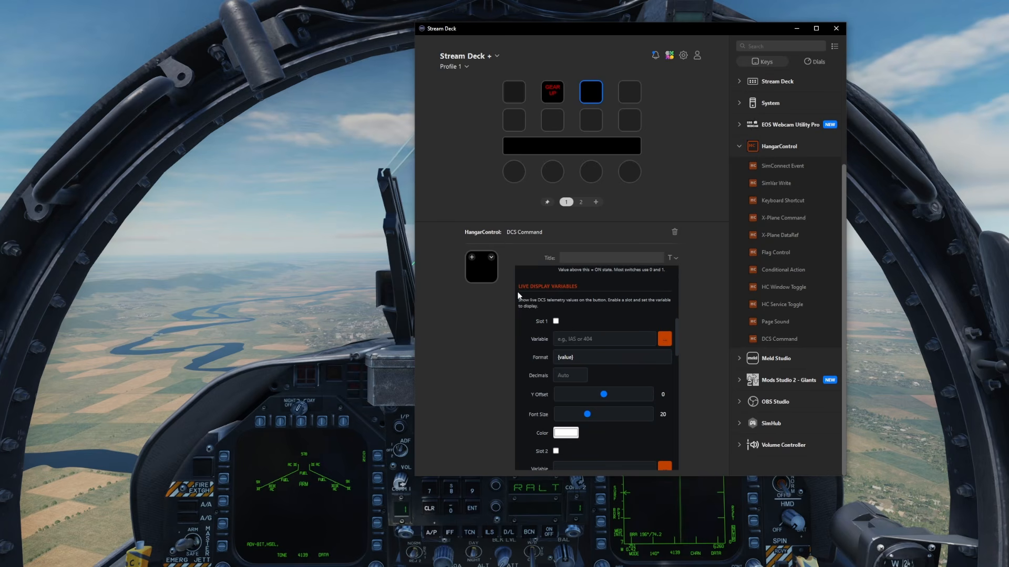
left_click(555, 322)
left_click(665, 341)
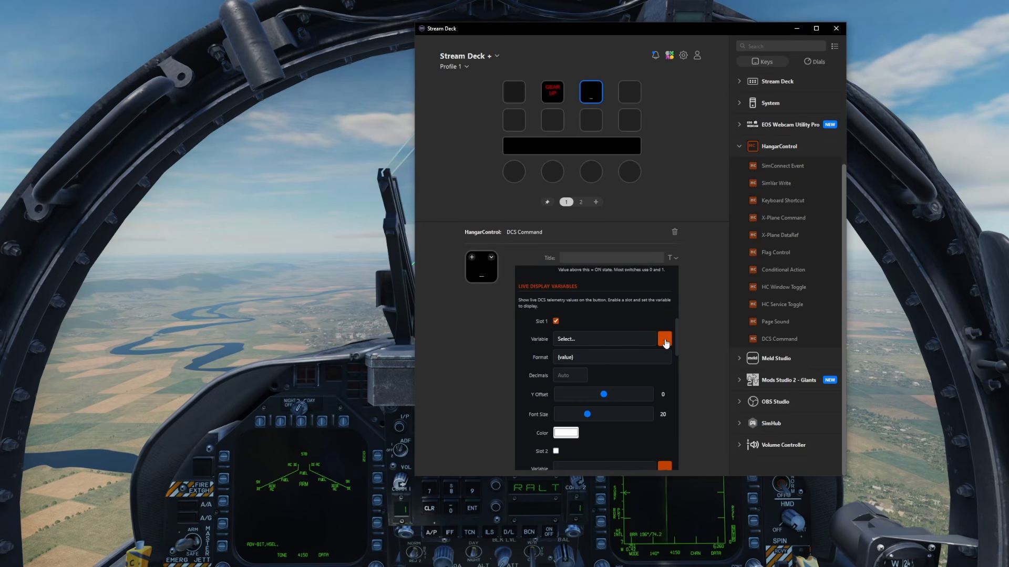
left_click(571, 345)
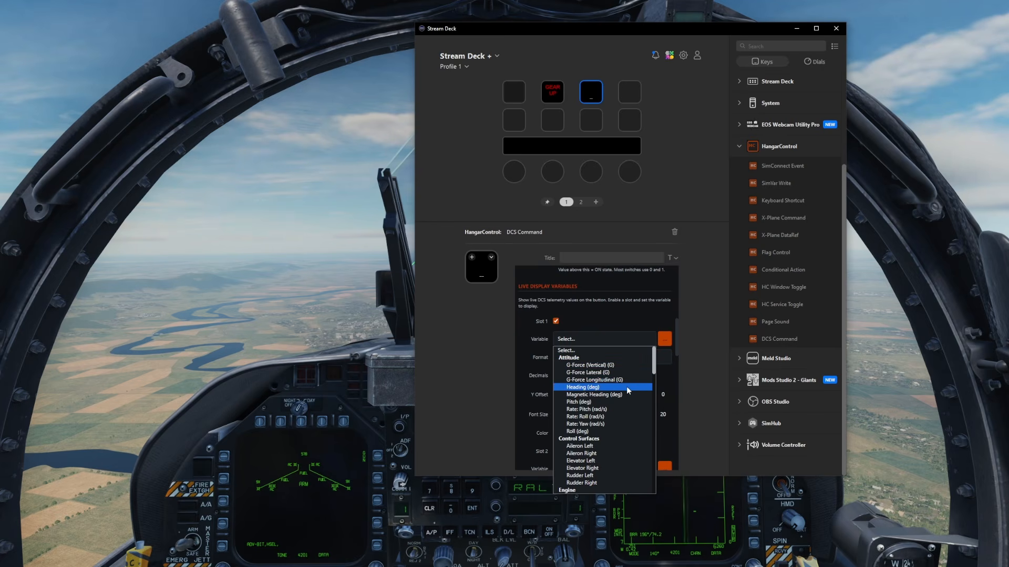
scroll(629, 399, "down", 2)
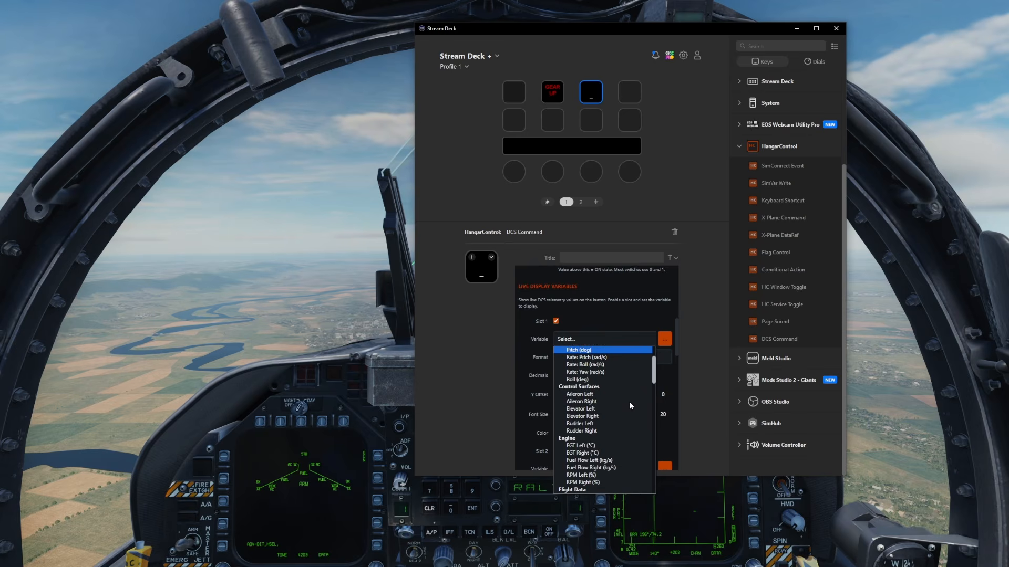
scroll(627, 392, "down", 3)
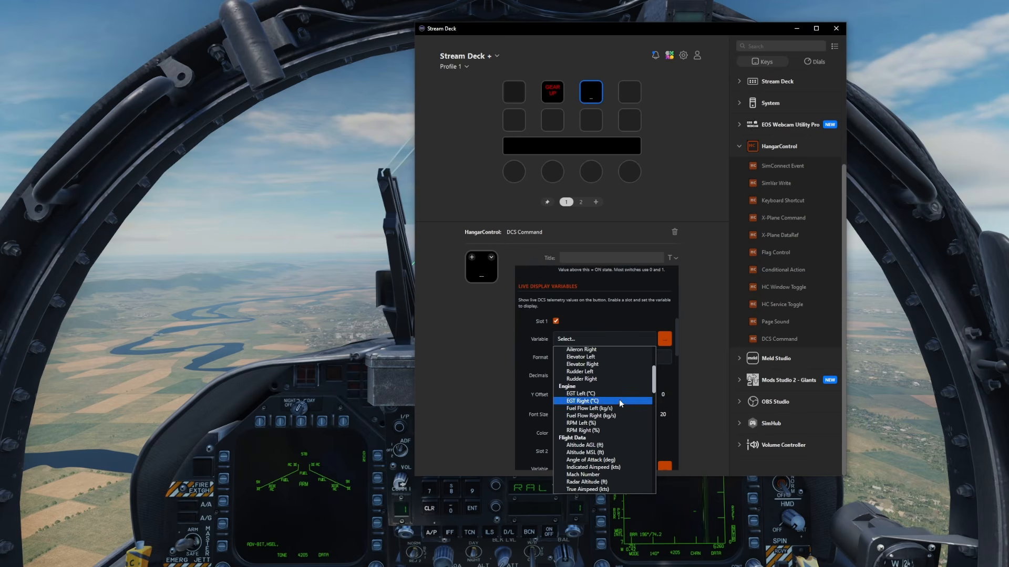
scroll(620, 408, "down", 1)
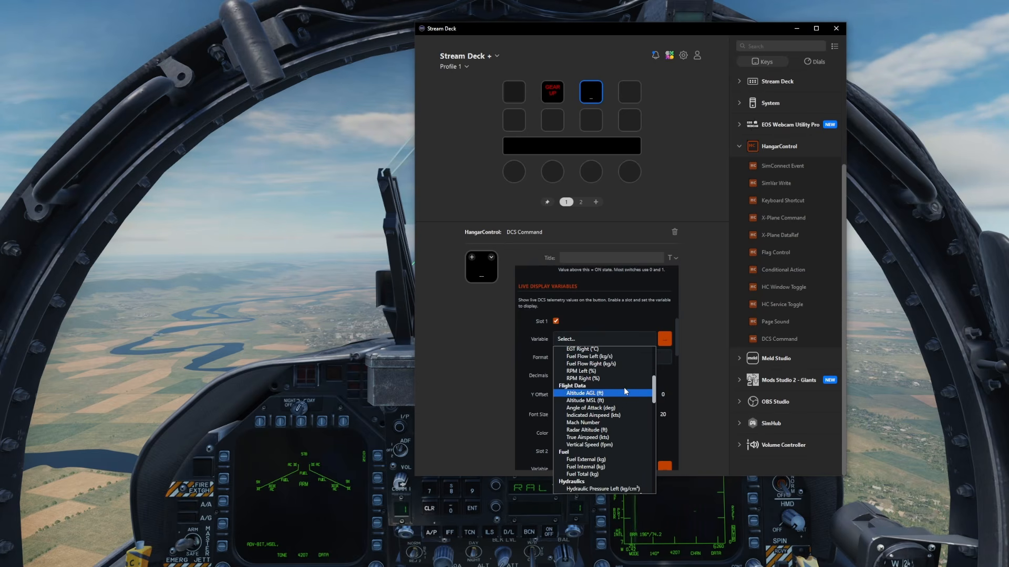
left_click(591, 401)
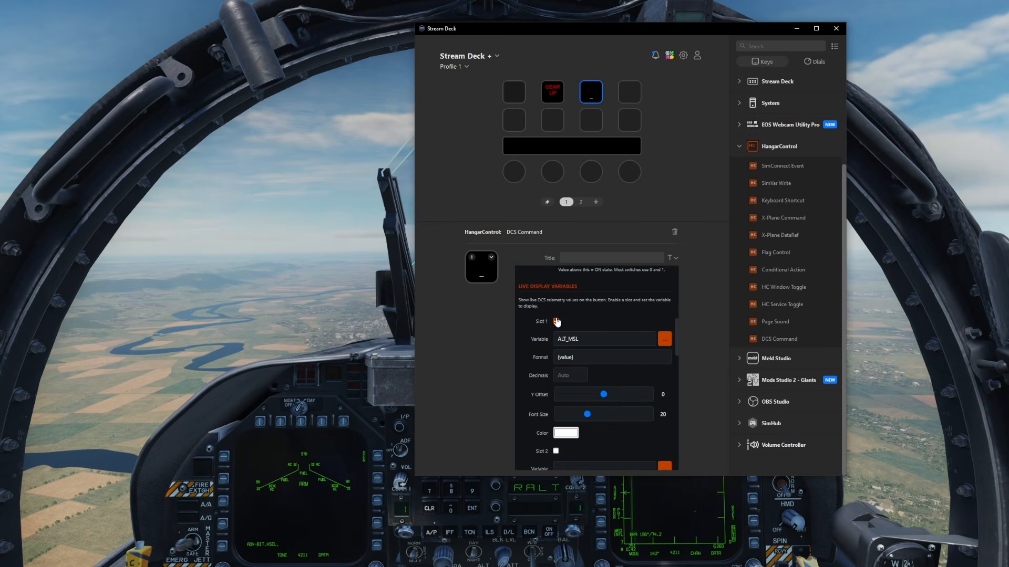
Set Slot 1's format to {value} FT, with a Y offset of -84 and a font size of 29
left_click(599, 360)
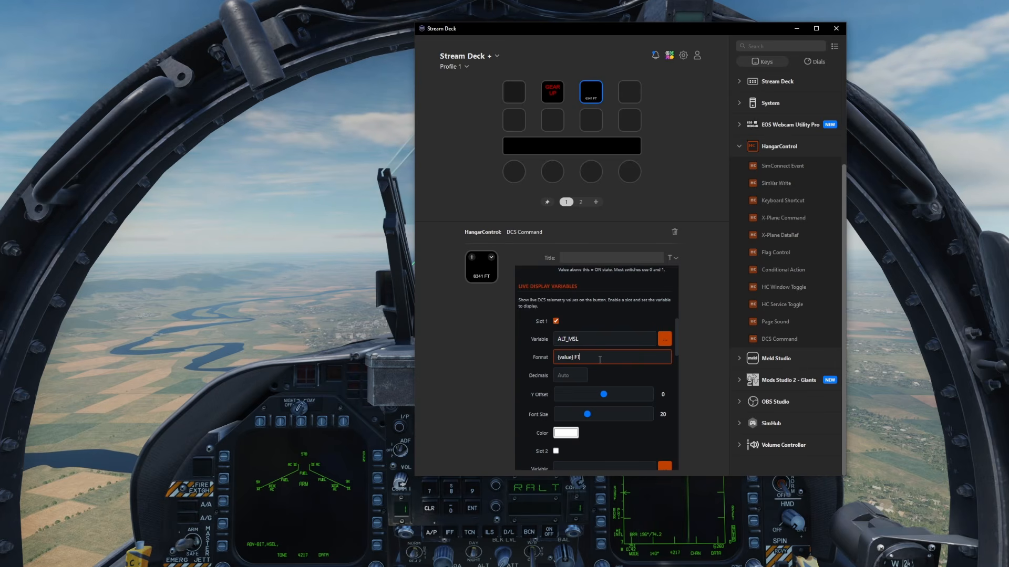
left_click_drag(605, 401, 568, 392)
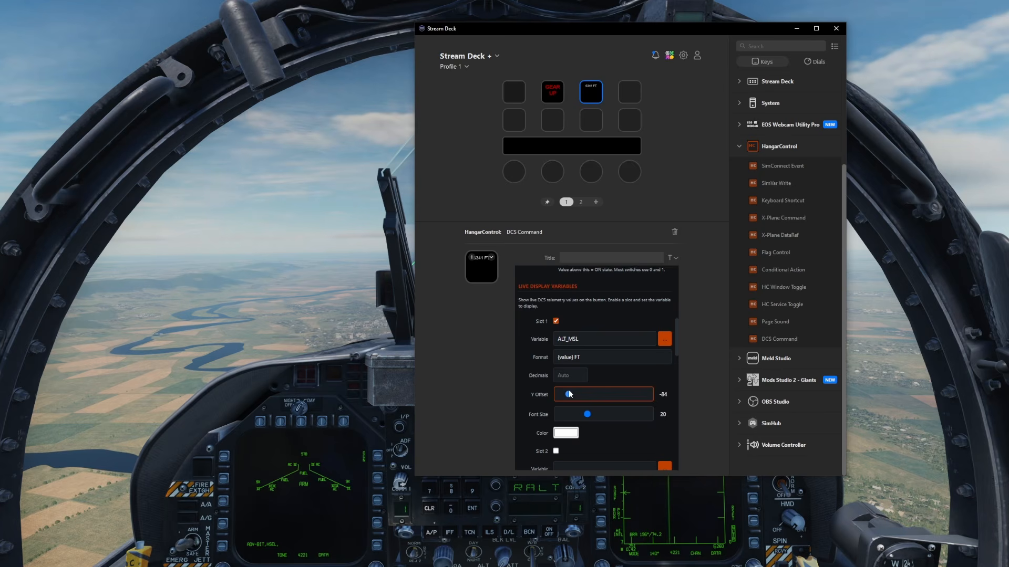
left_click(589, 416)
left_click_drag(592, 416, 605, 415)
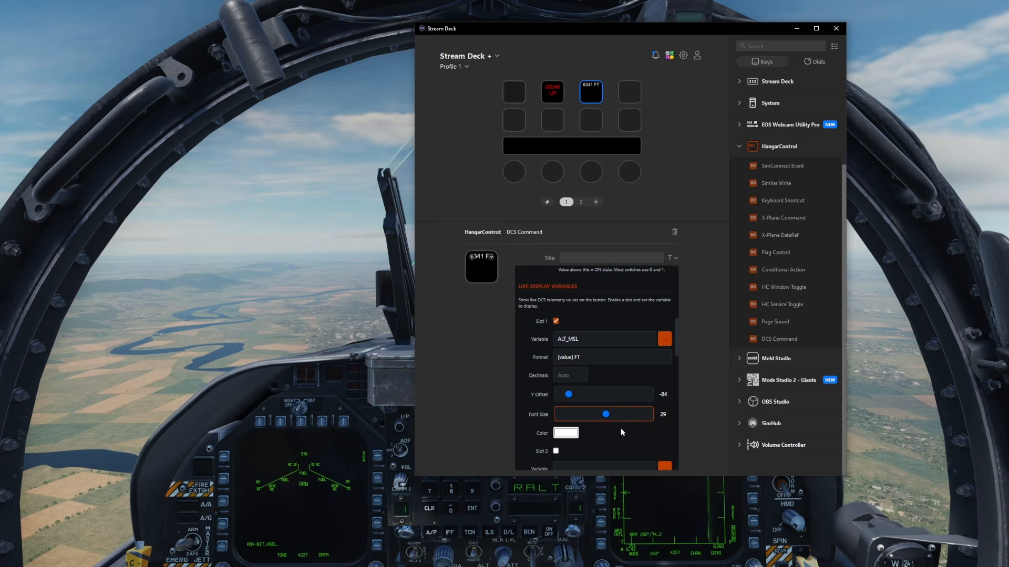
Set Slot 1's text color to green (#55aa00)
left_click(565, 432)
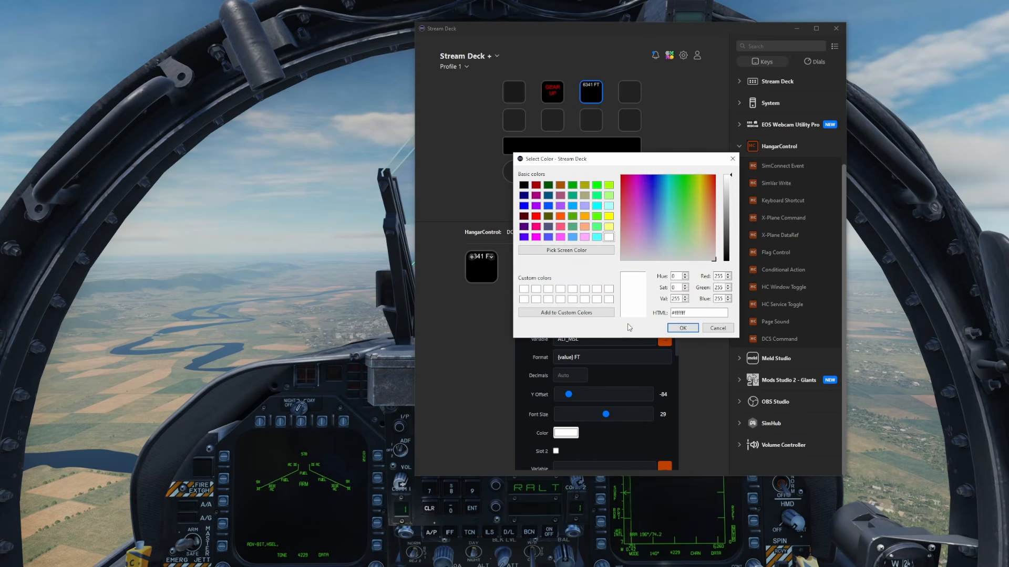
left_click(574, 217)
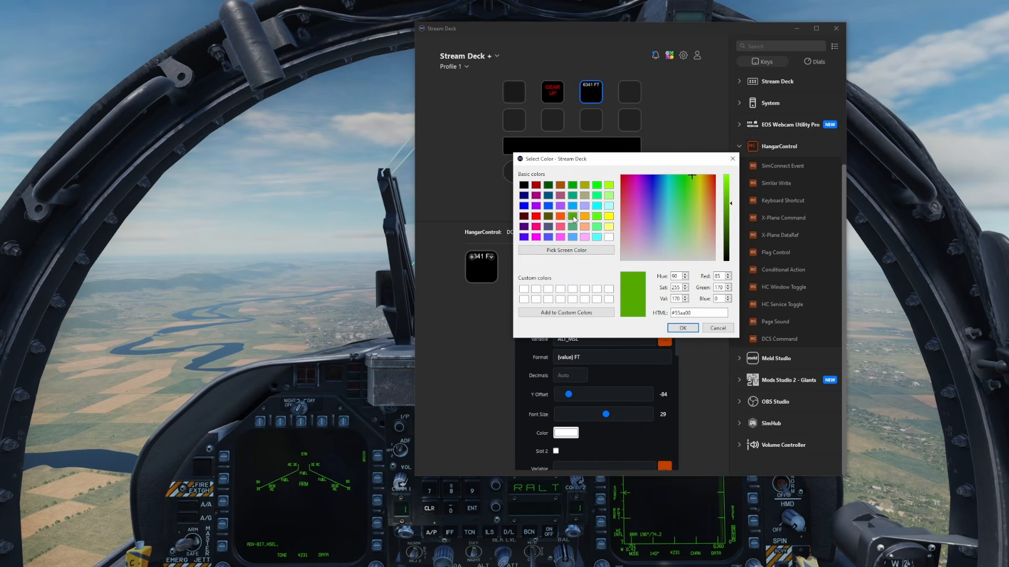
left_click(683, 328)
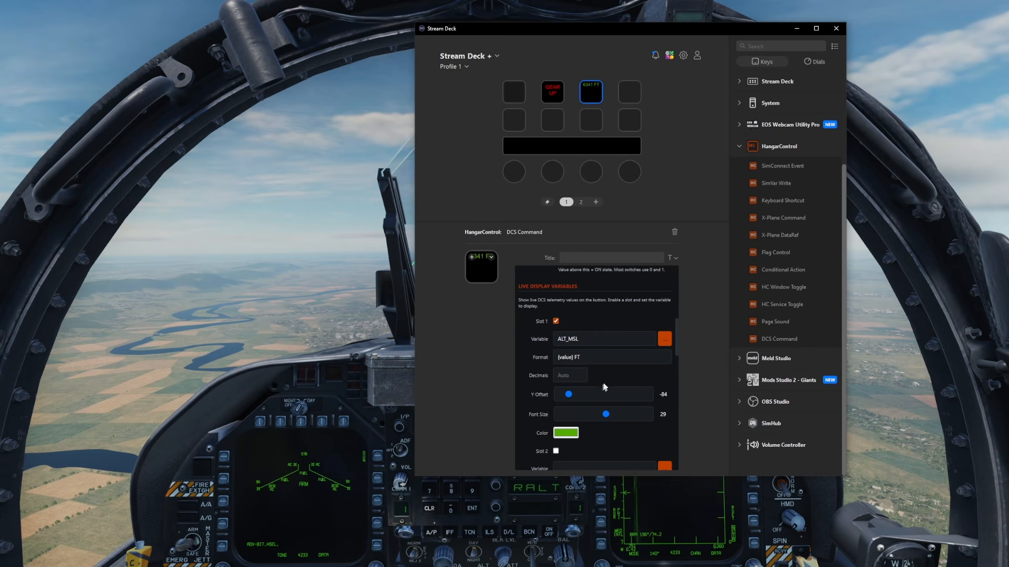
Enable live display Slot 2 and set its variable to Altitude AGL (ft)
scroll(603, 387, "down", 3)
left_click(556, 321)
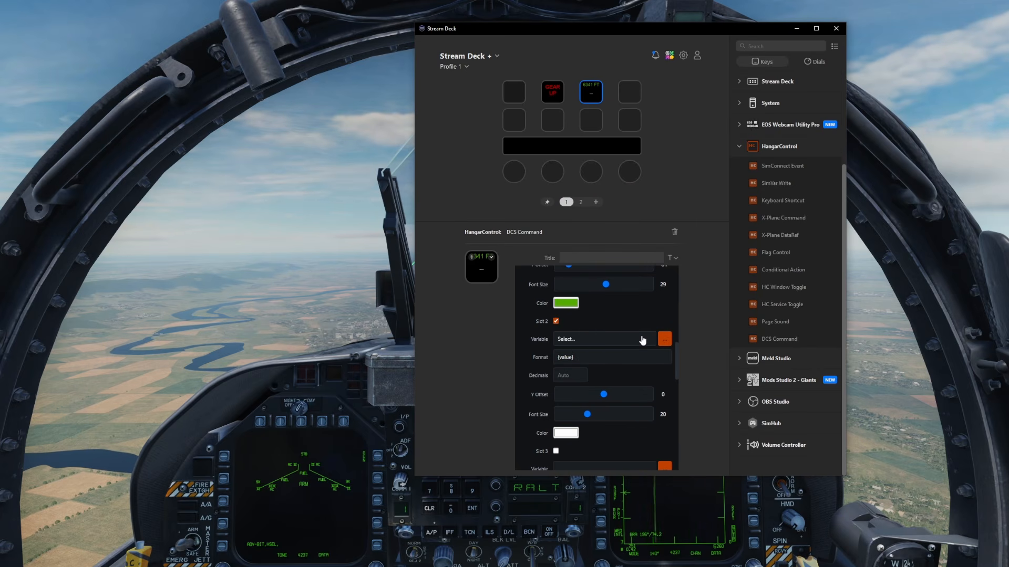
left_click(574, 342)
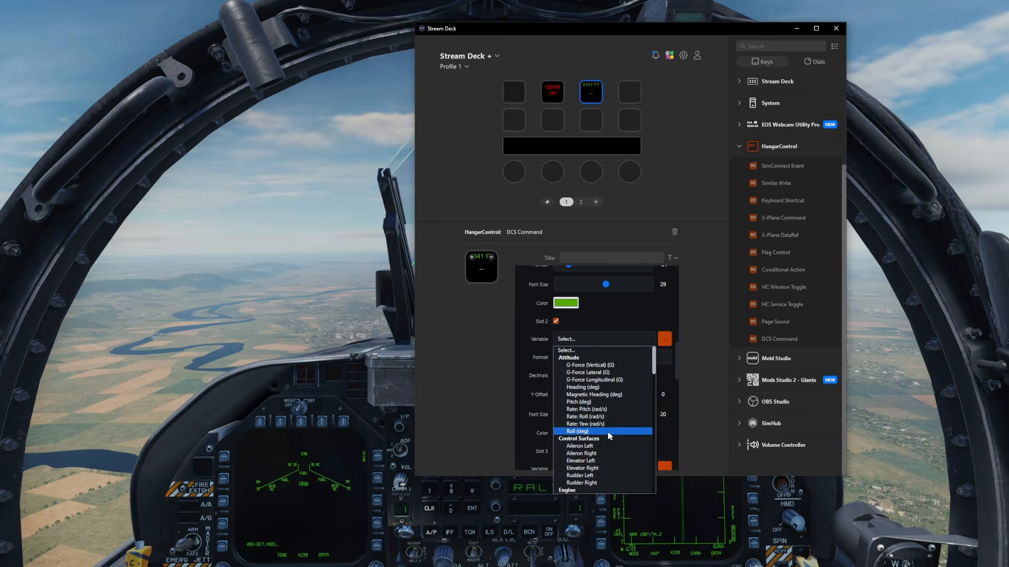
scroll(606, 435, "down", 3)
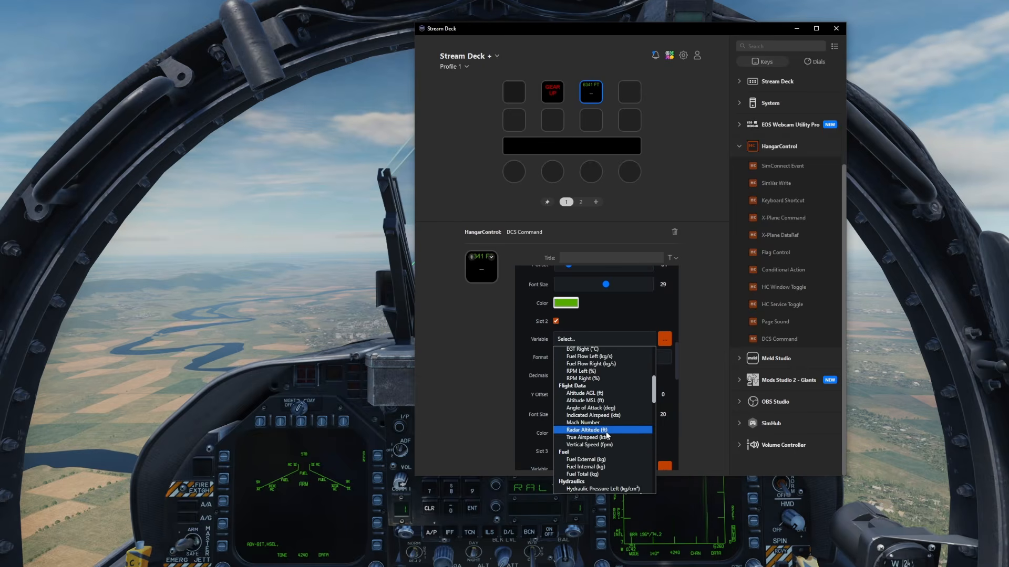
left_click(588, 393)
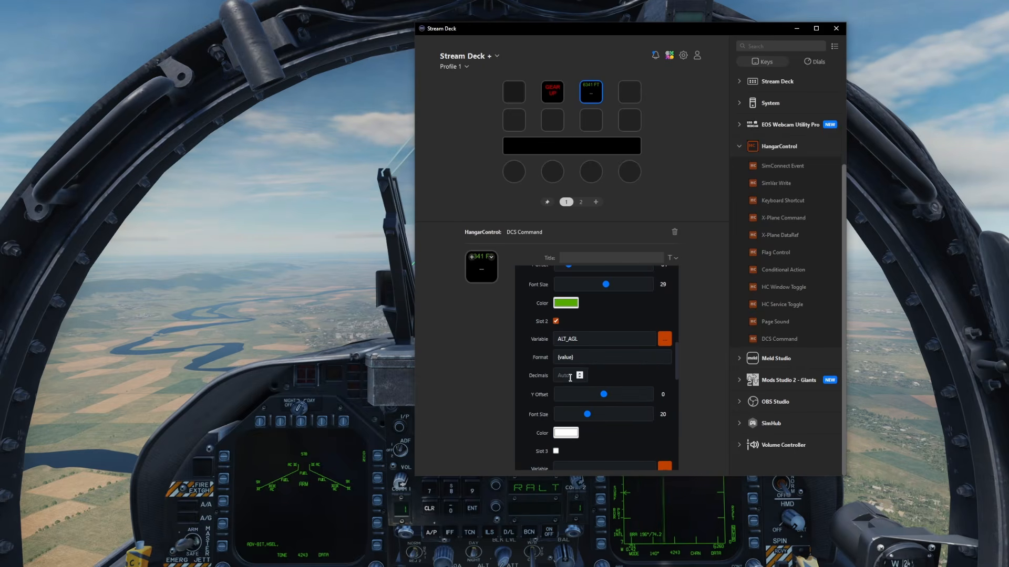
Set Slot 2's format to {value} FT and its text color to orange
left_click(580, 361)
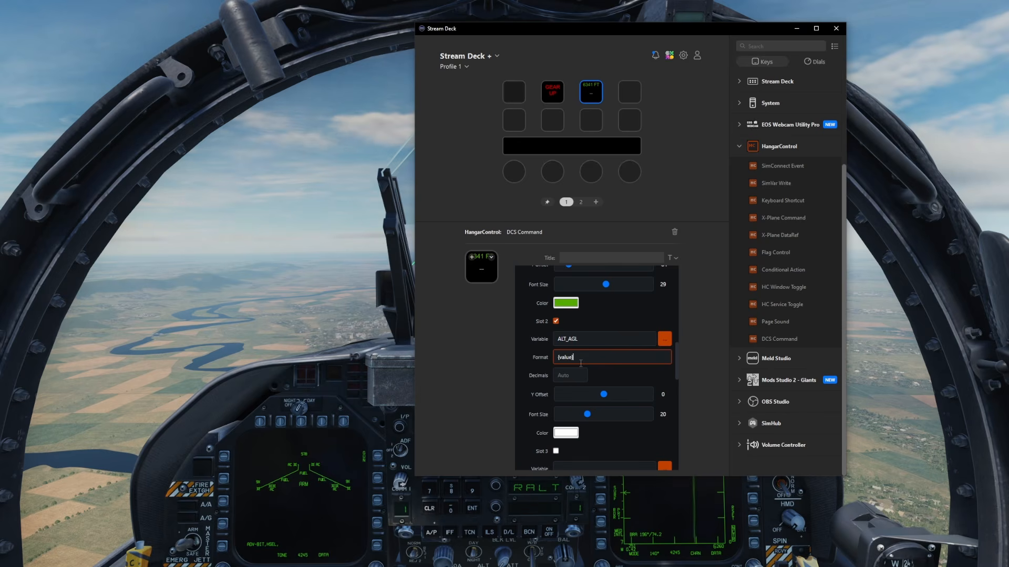
type("FT")
left_click(566, 434)
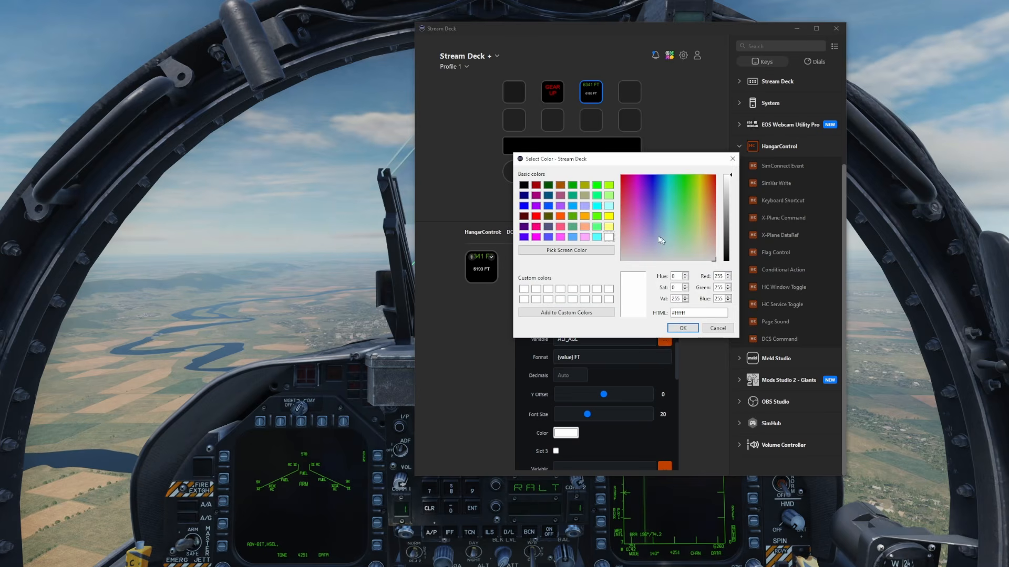
left_click(584, 216)
left_click(684, 328)
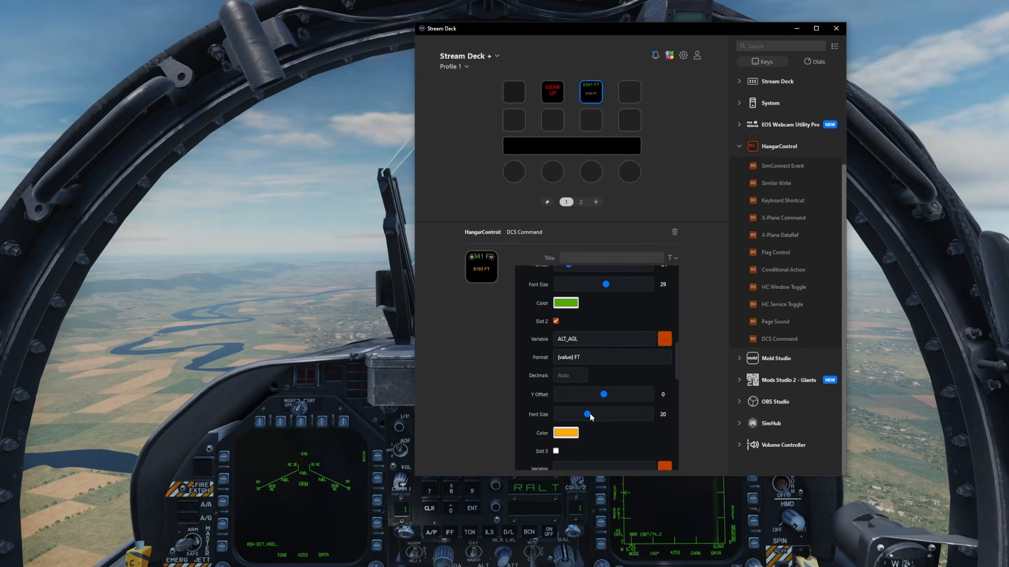
Set Slot 2's font size to 29 and its Y offset to -18
left_click_drag(588, 415, 607, 415)
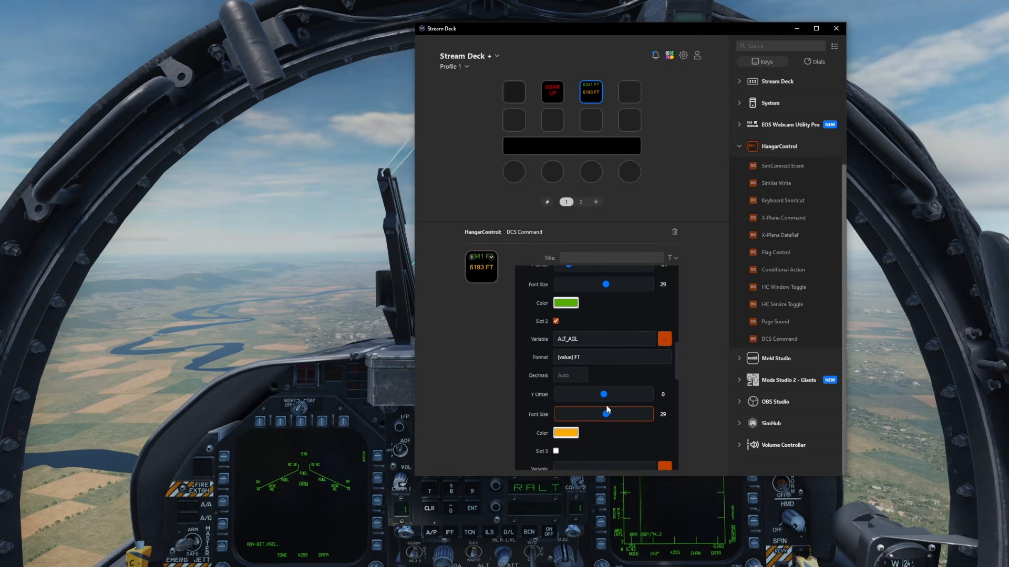
left_click(604, 395)
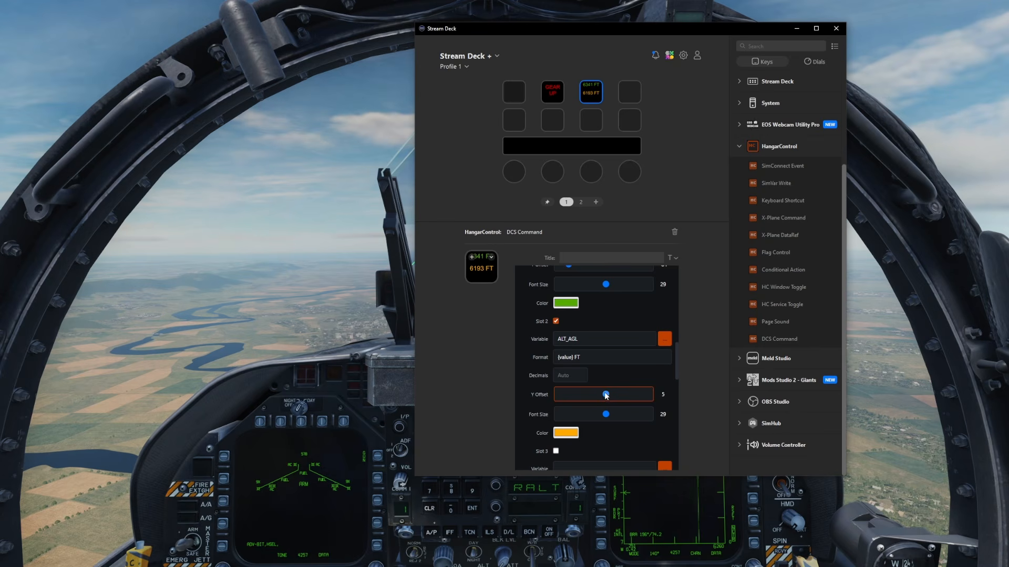
left_click_drag(605, 397, 598, 395)
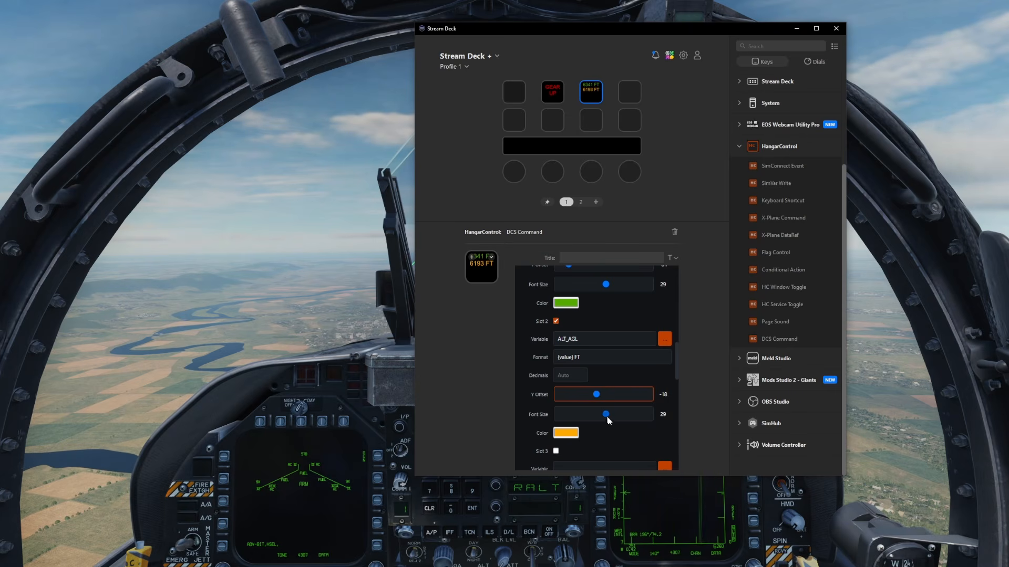
Enable live display Slot 3 and set its variable to Indicated Airspeed (kts)
scroll(624, 437, "down", 1)
scroll(625, 437, "down", 2)
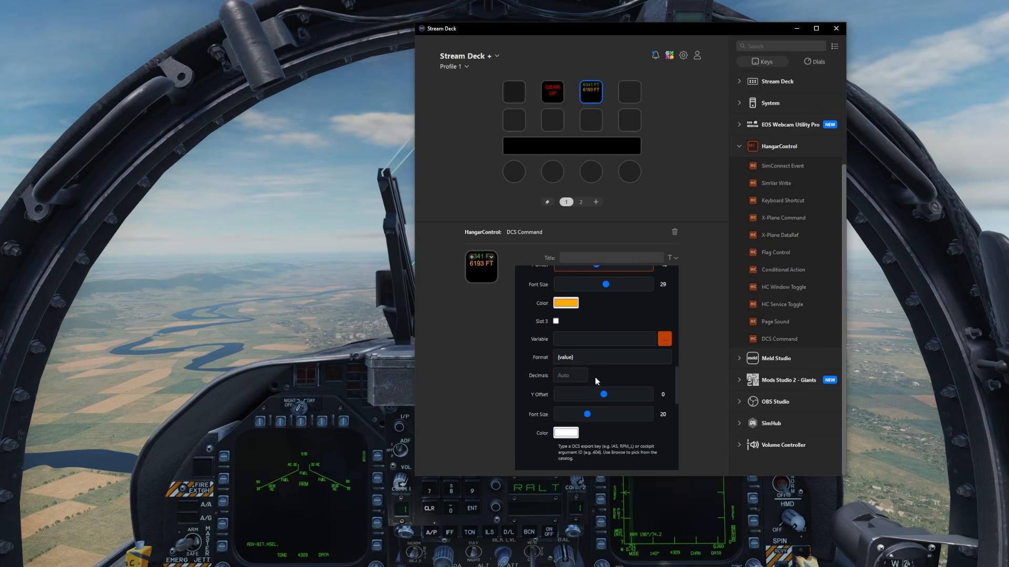
left_click(555, 322)
left_click(664, 339)
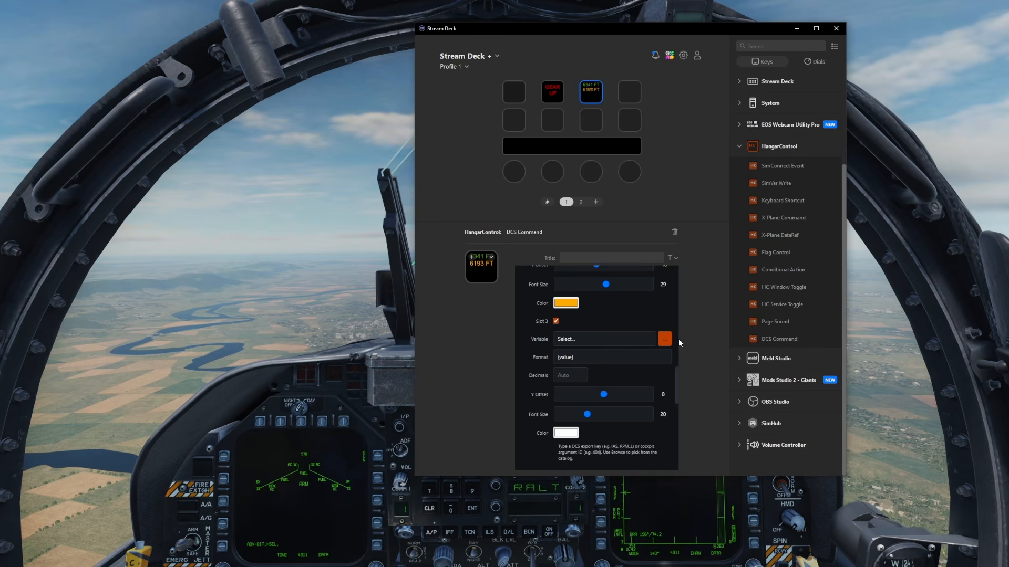
left_click(578, 342)
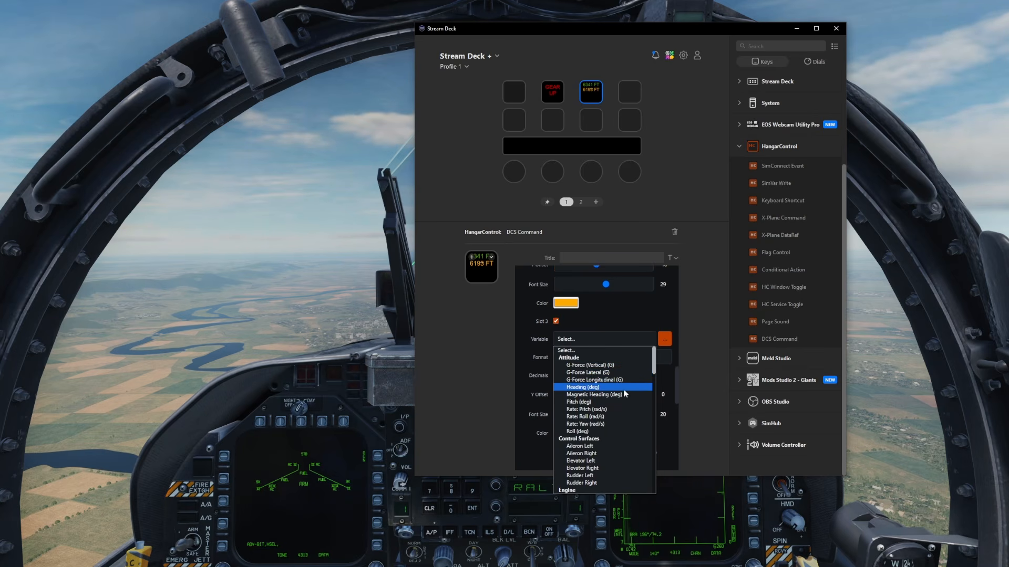
scroll(620, 401, "down", 4)
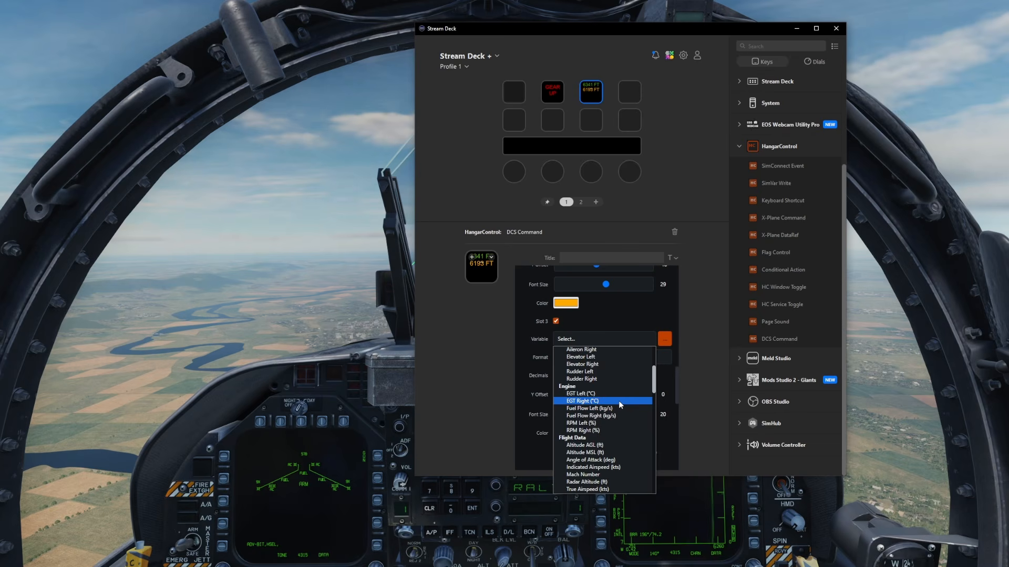
scroll(623, 391, "down", 2)
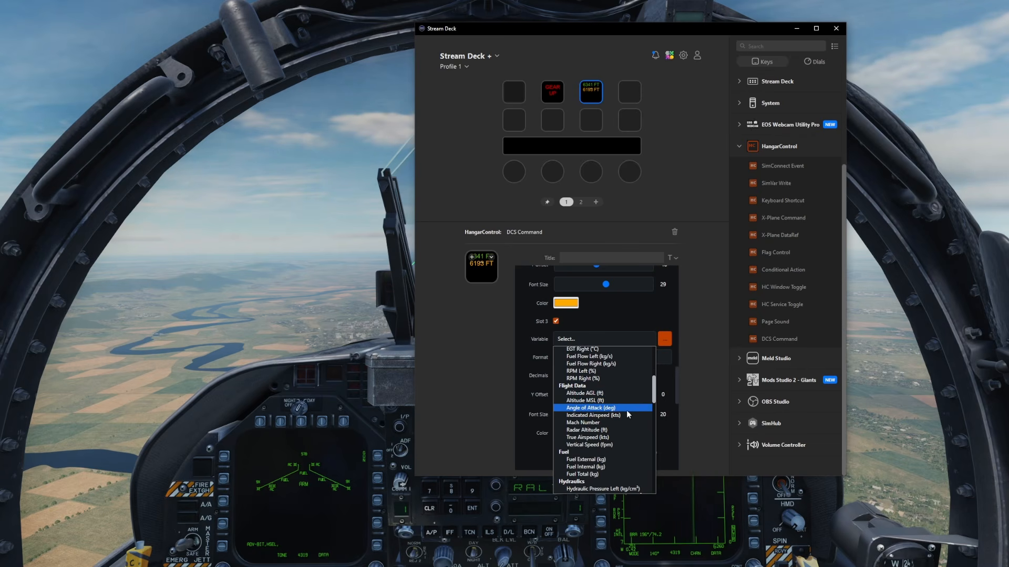
left_click(603, 415)
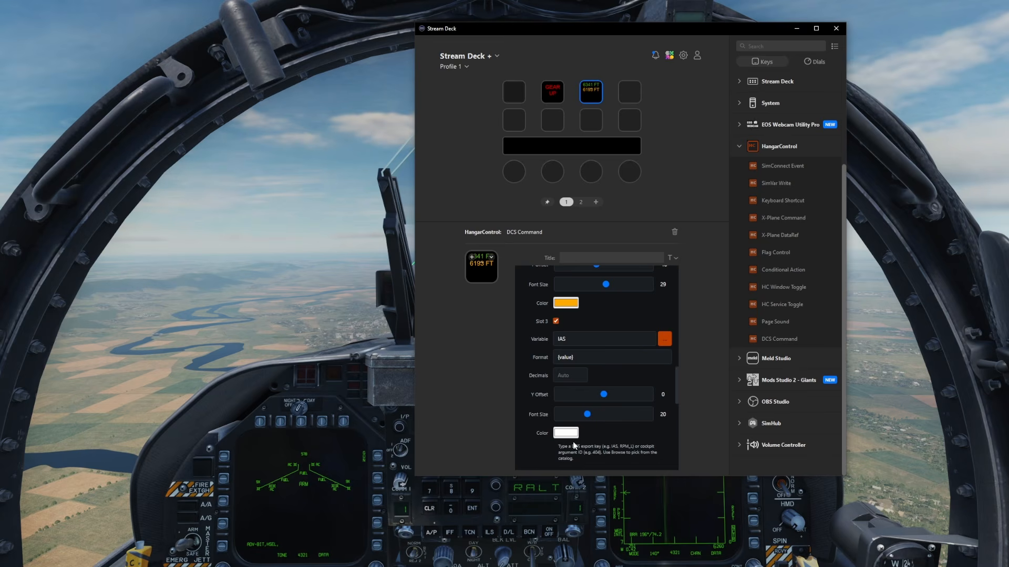
Set Slot 3's format to {value} KTS, with a Y offset of 47 and a font size of 28
left_click(594, 362)
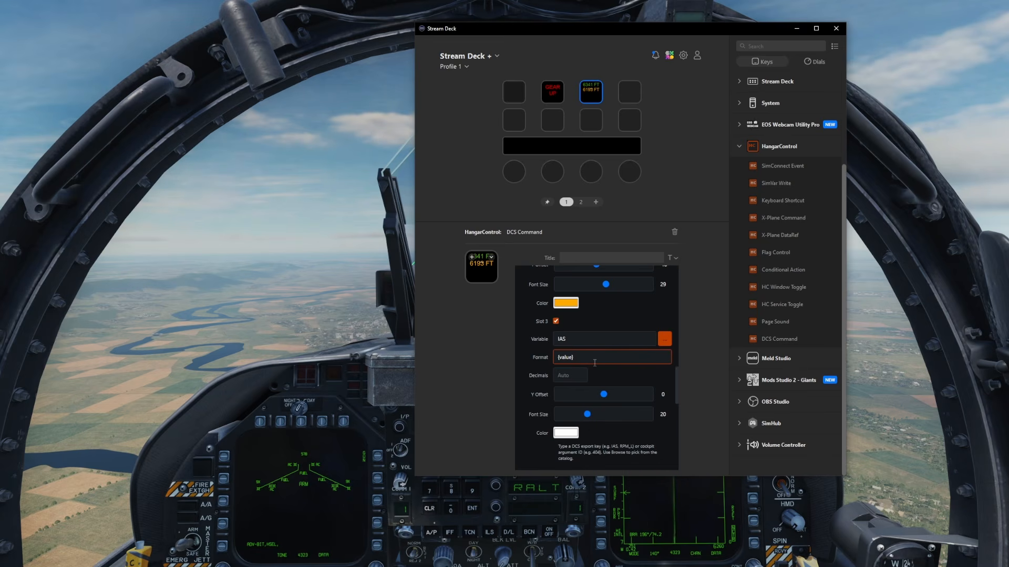
type("KTS")
left_click(603, 397)
mouse_move(603, 397)
left_mouse_down()
mouse_move(618, 397)
mouse_move(604, 415)
mouse_move(623, 397)
left_mouse_up()
left_click(587, 415)
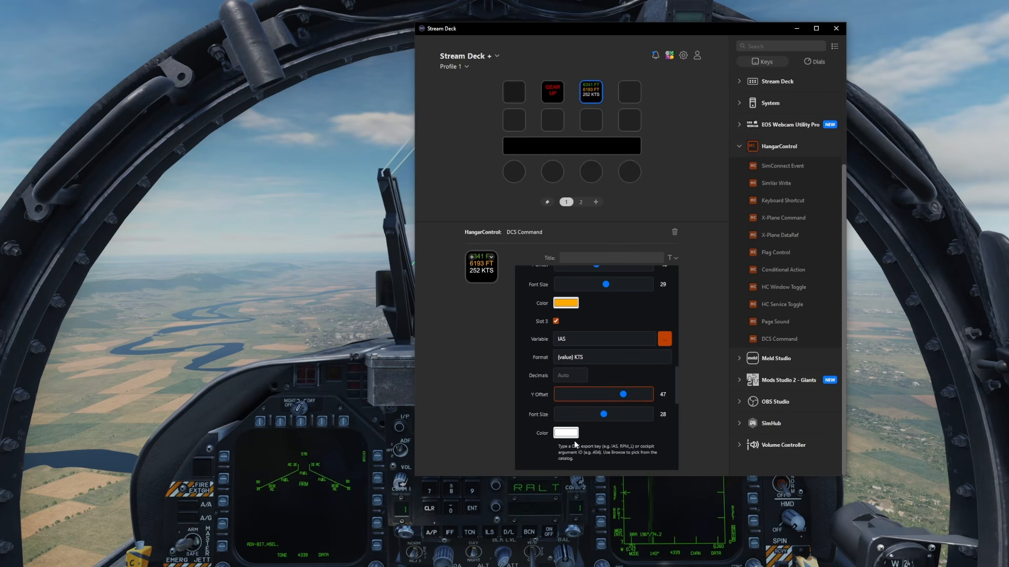
Move the Stream Deck window clear of the HUD and compare the key's live values with the cockpit readings
scroll(641, 423, "down", 1)
scroll(641, 422, "up", 10)
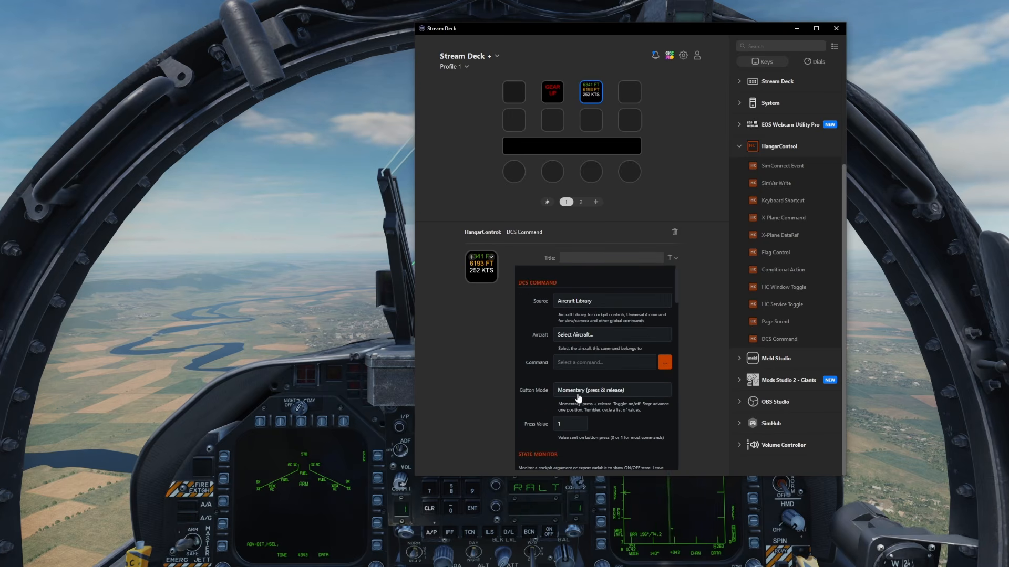
left_click_drag(660, 33, 816, 33)
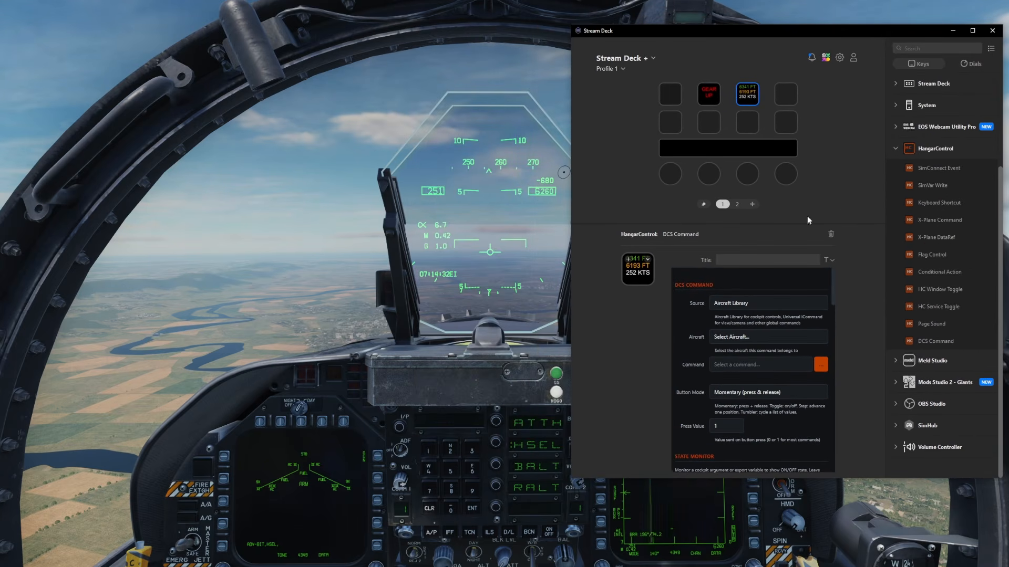
scroll(791, 320, "down", 5)
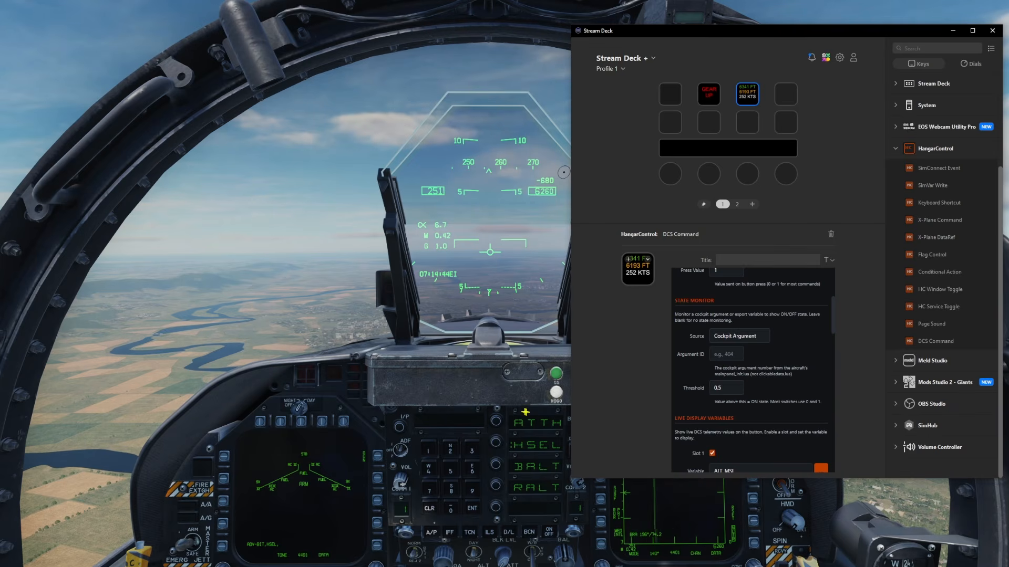
Add a HangarControl DCS Command to the empty fourth key of the first row, moving the window back over the cockpit
left_click(786, 95)
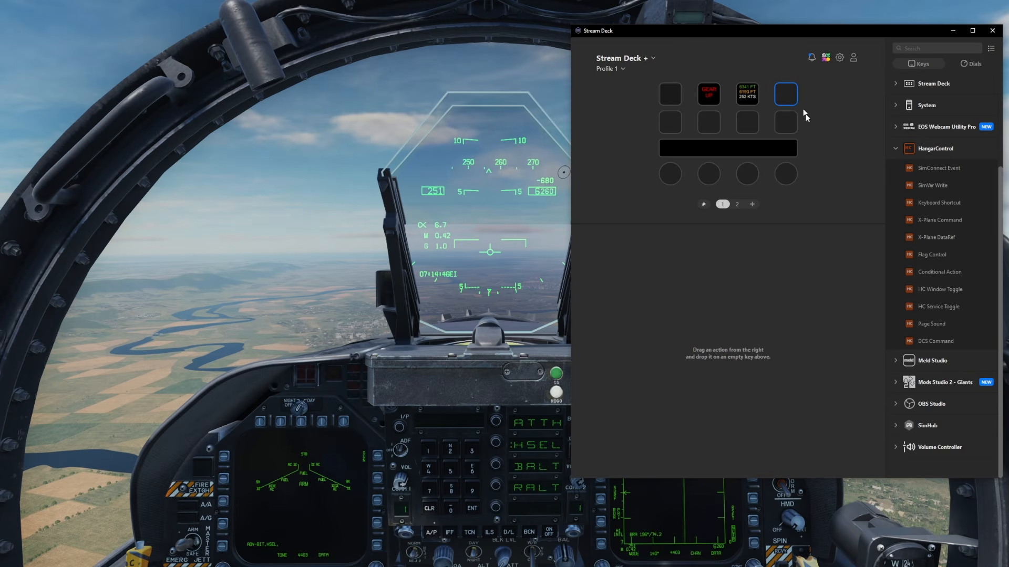
left_click_drag(803, 35, 622, 58)
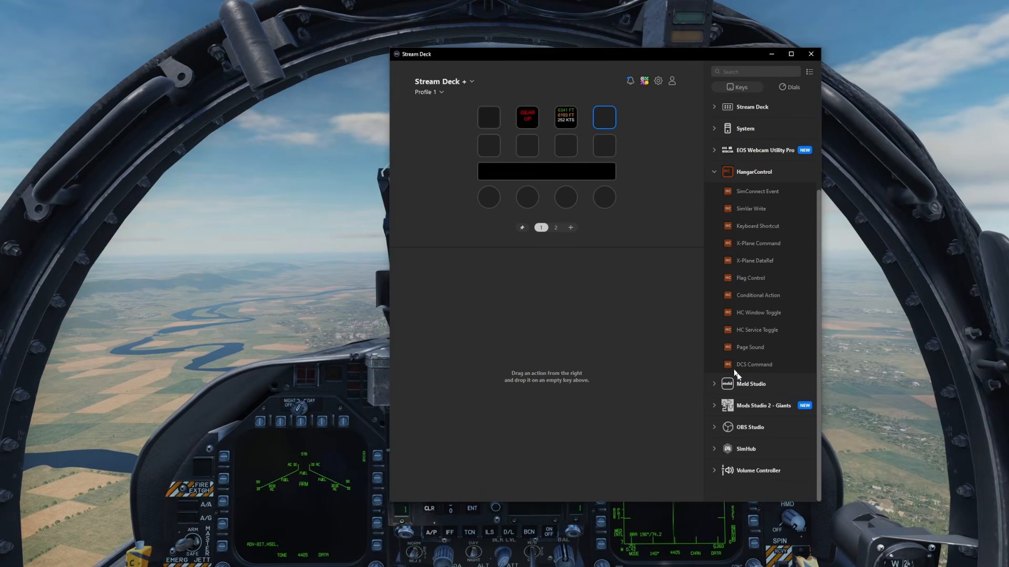
left_click_drag(754, 366, 604, 116)
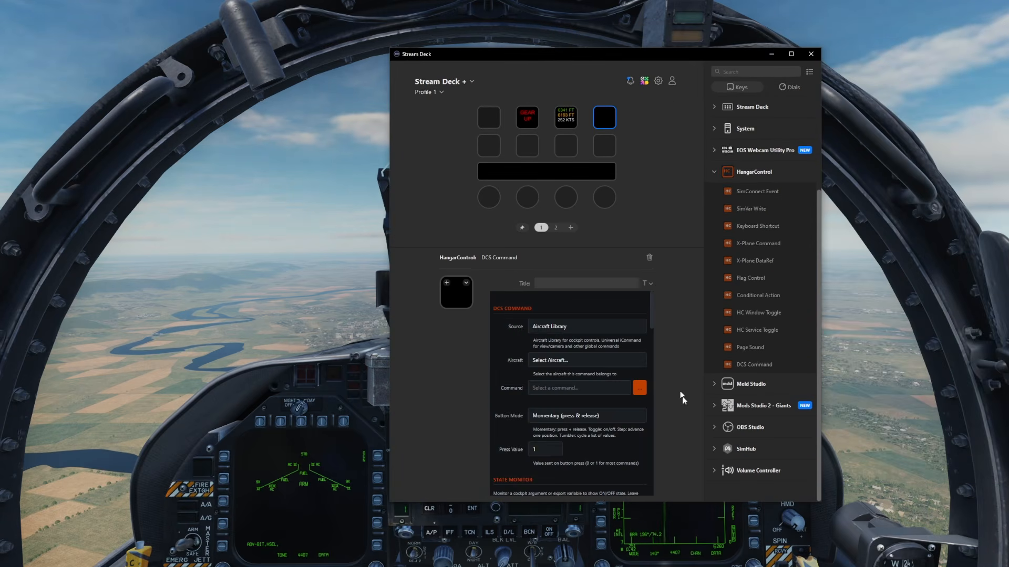
Enable live display Slot 1 on the new key and set its variable to RPM Left (%)
scroll(570, 345, "down", 3)
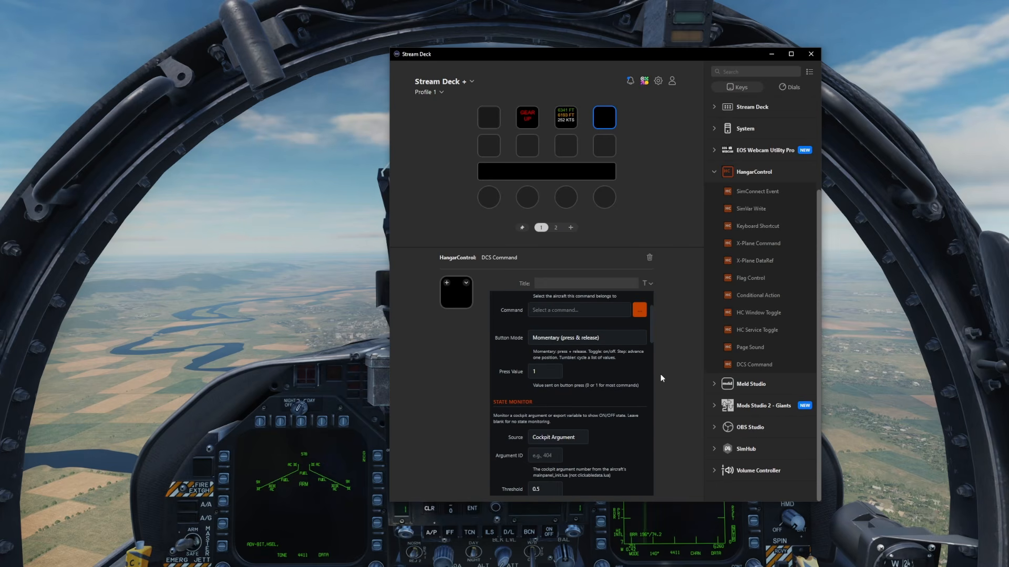
scroll(614, 372, "down", 3)
scroll(603, 368, "down", 5)
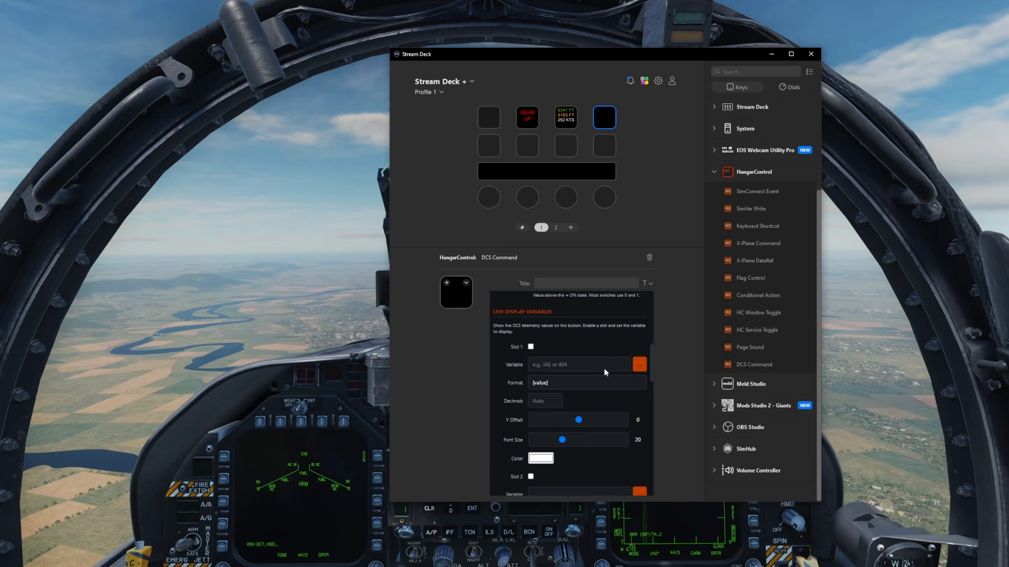
left_click(530, 347)
left_click(639, 368)
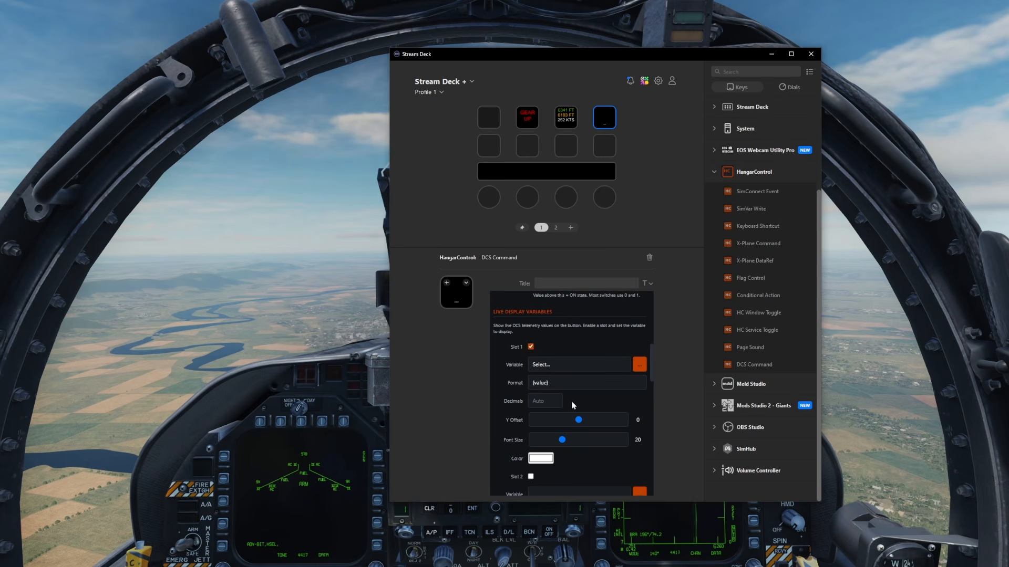
left_click(557, 366)
scroll(590, 421, "down", 4)
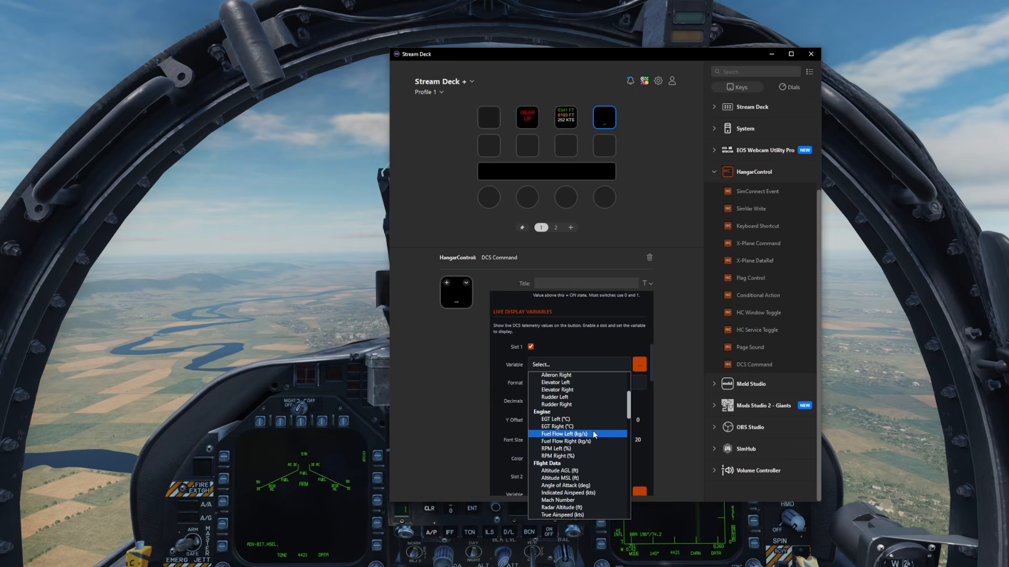
left_click(559, 449)
Set the RPM slot's format to L {value}%
left_click(577, 381)
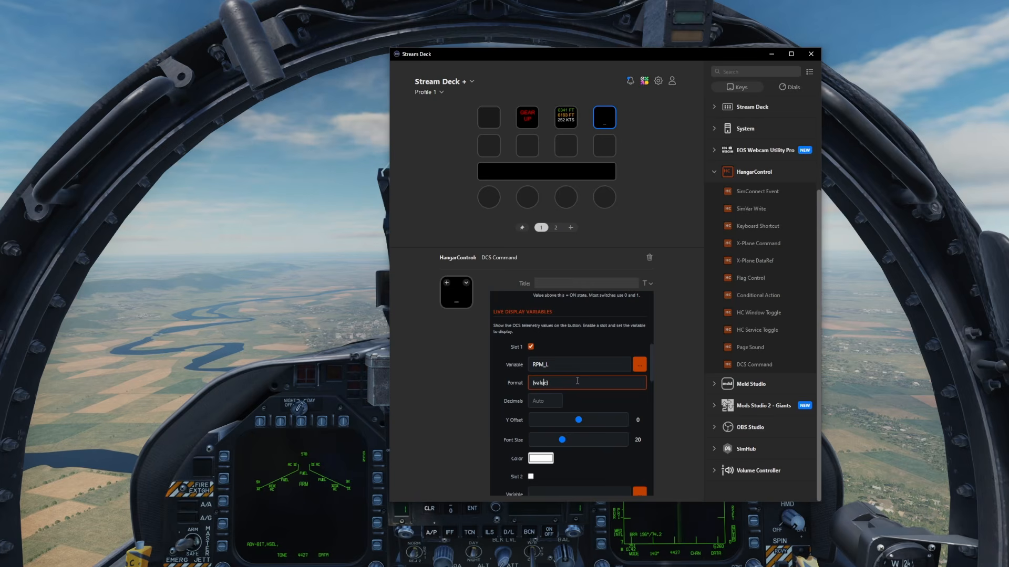
key("Left")
type("L")
type(" %")
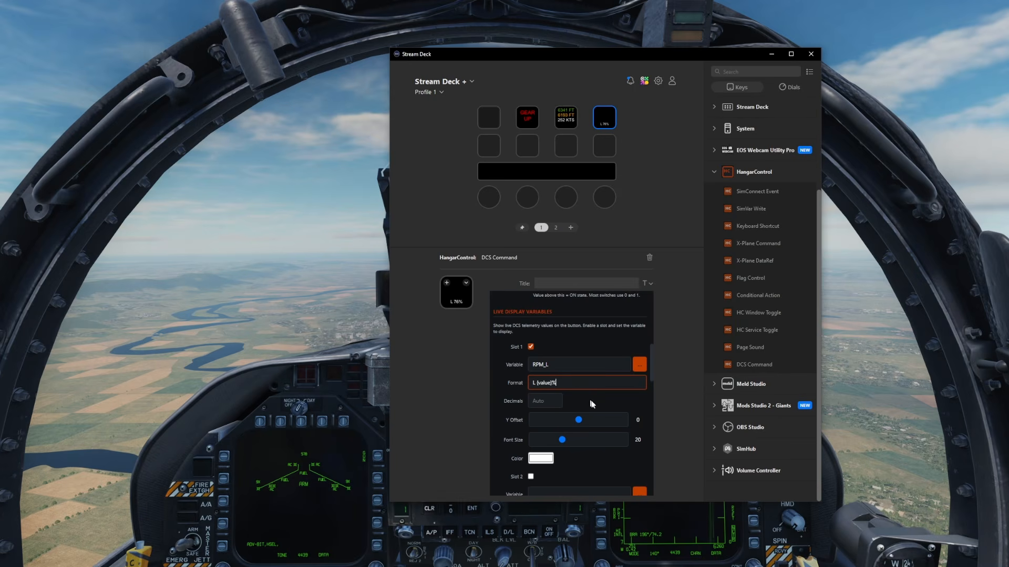
Set the RPM slot's font size to 30 and its Y offset to -35
scroll(574, 399, "down", 5)
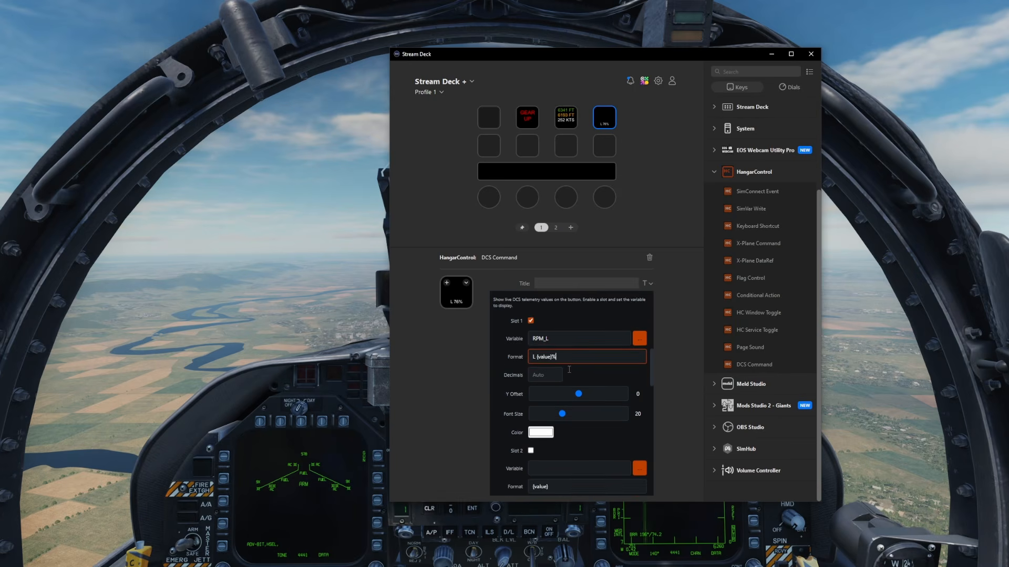
scroll(561, 371, "up", 3)
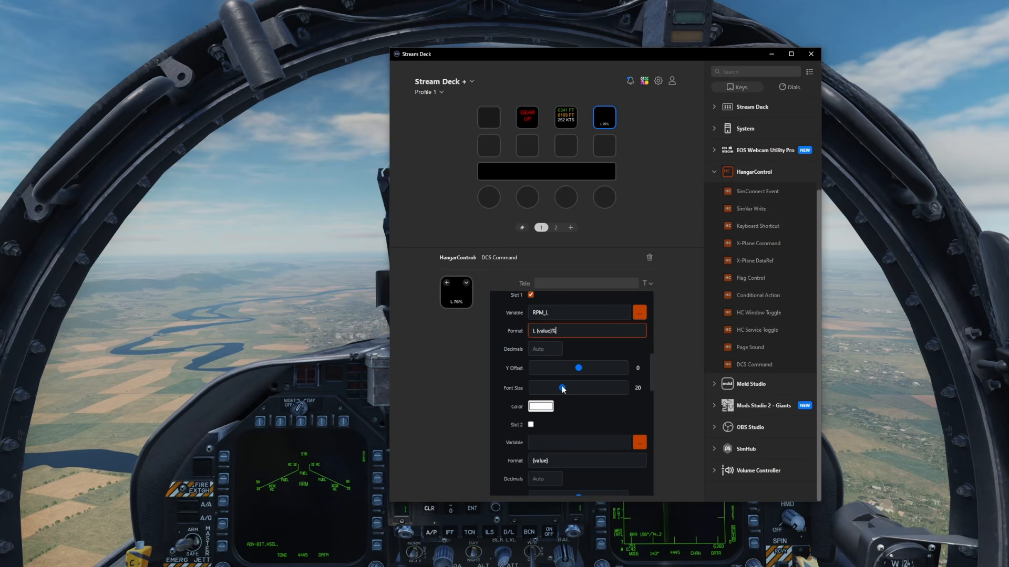
mouse_move(562, 388)
left_mouse_down()
mouse_move(585, 389)
mouse_move(588, 368)
mouse_move(572, 375)
left_mouse_up()
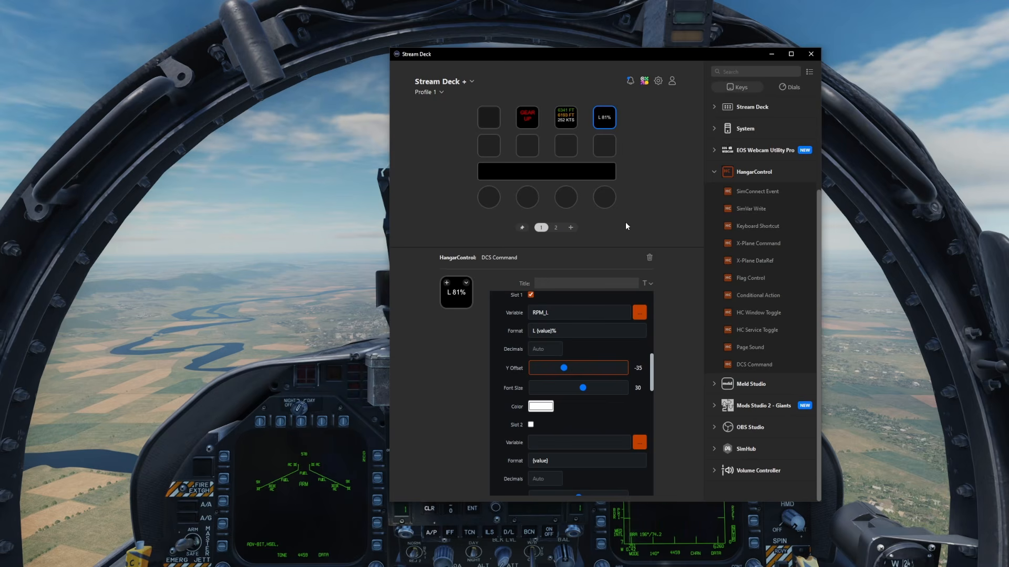
left_click(627, 238)
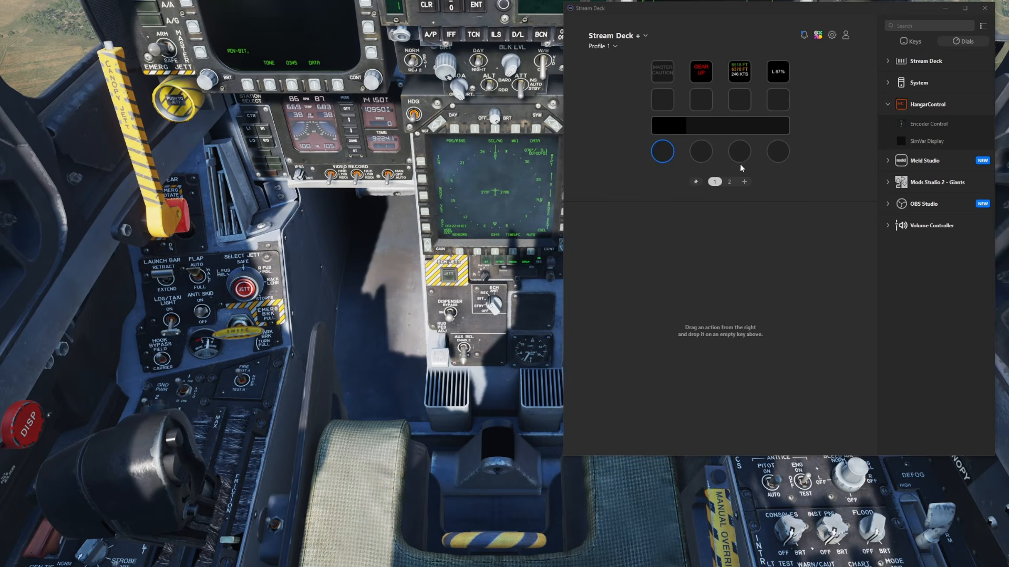
Add a HangarControl Encoder Control to the first dial
left_click(704, 155)
left_click(742, 154)
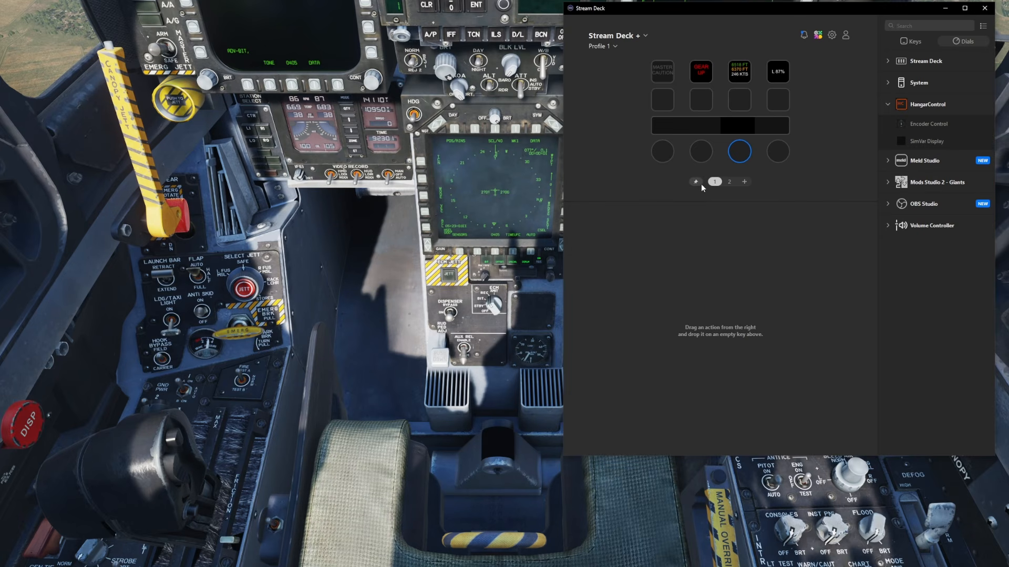
left_click(666, 156)
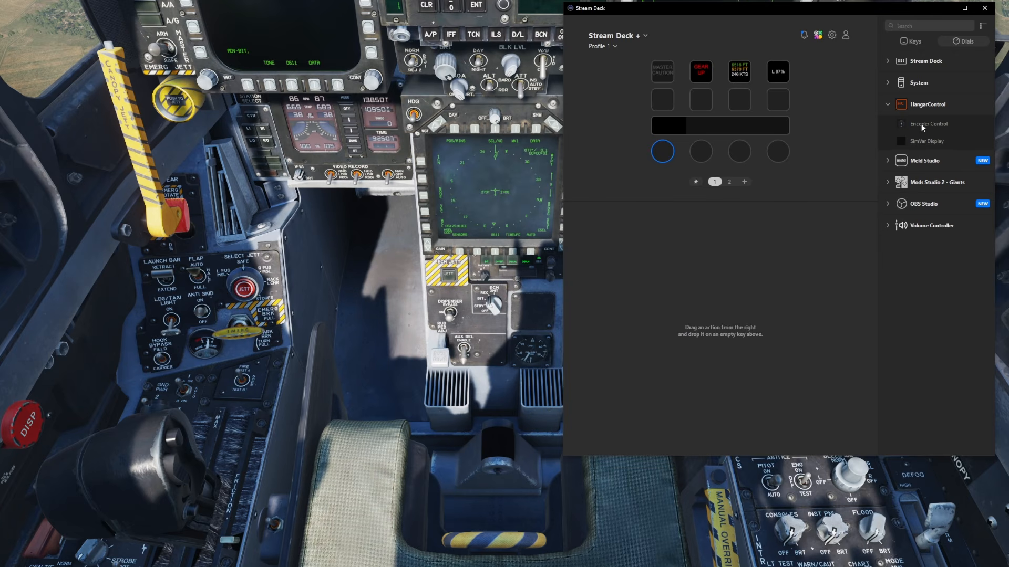
left_click_drag(921, 124, 663, 142)
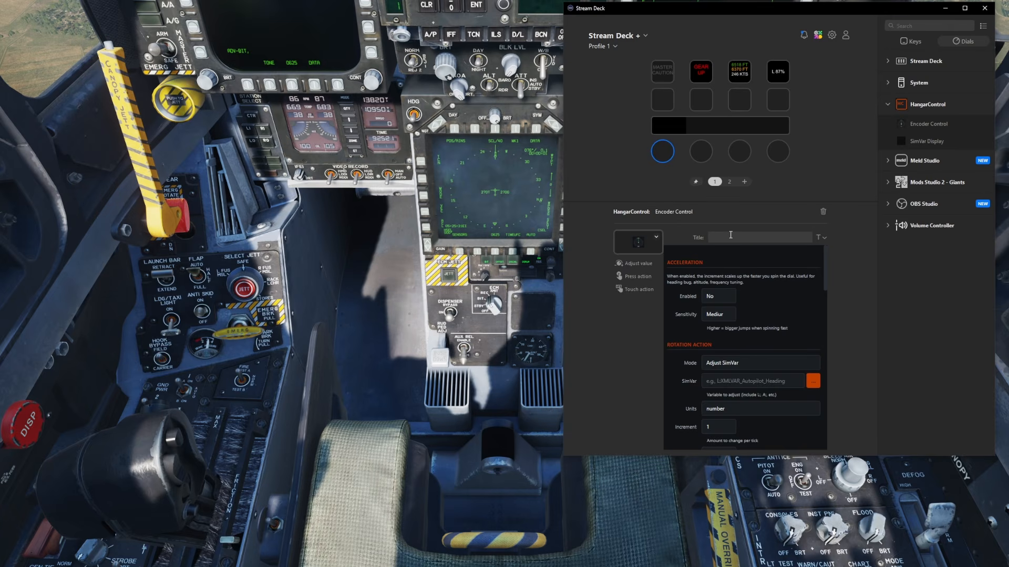
Set the encoder's rotation action mode to DCS Commands (CW/CCW) and review its clockwise and counter-clockwise settings
scroll(792, 287, "down", 3)
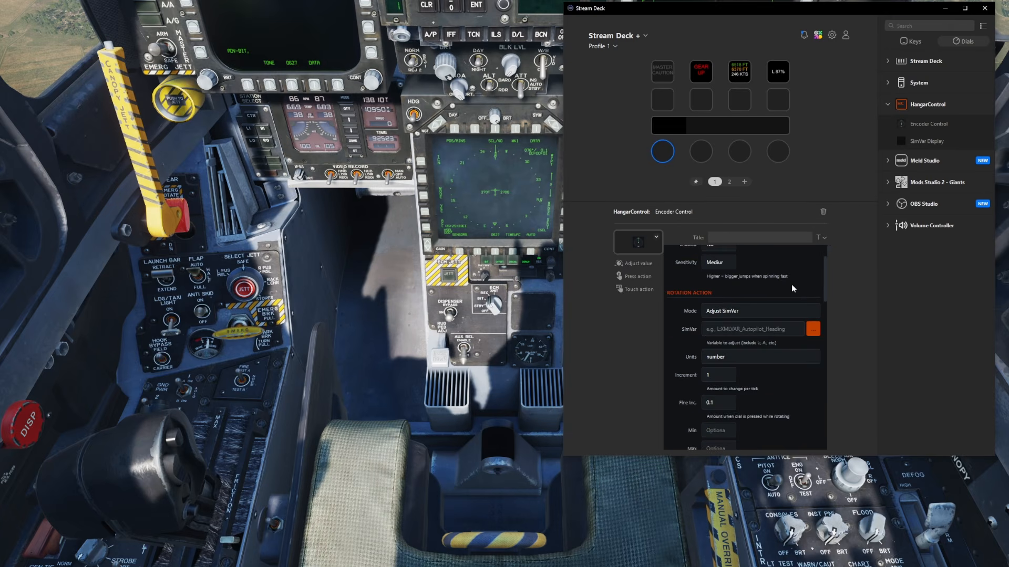
scroll(791, 281, "up", 1)
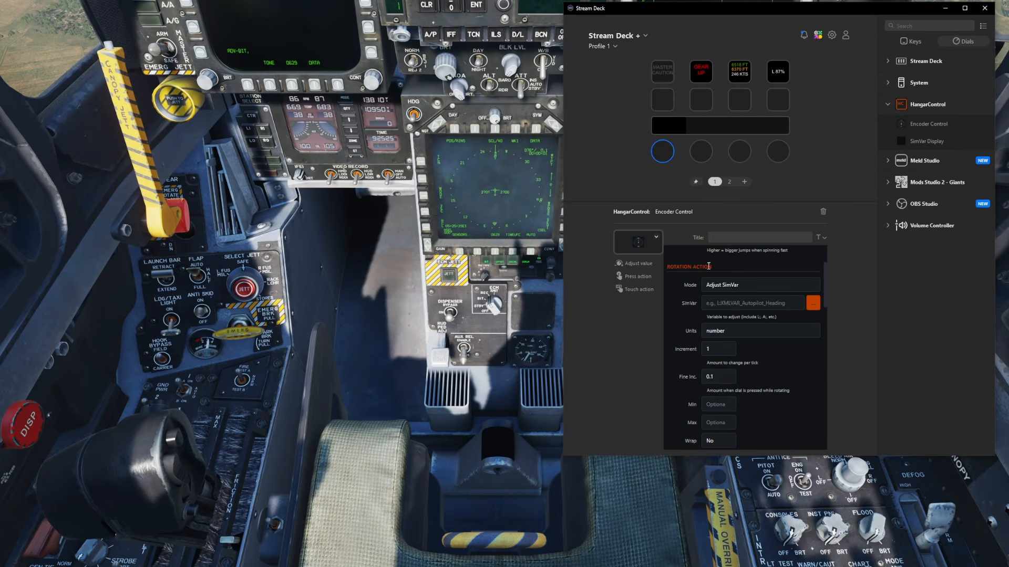
left_click(749, 286)
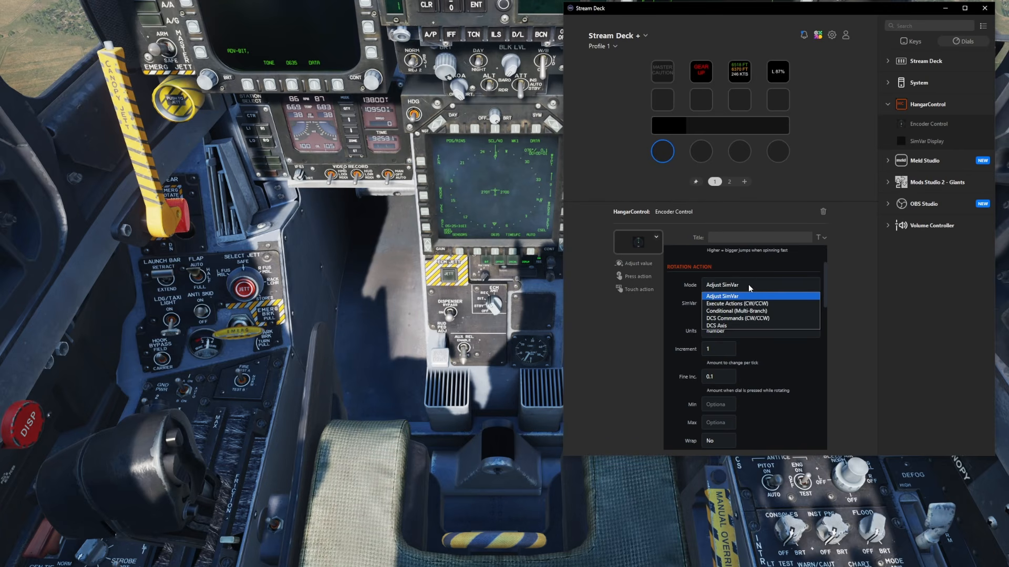
left_click(750, 317)
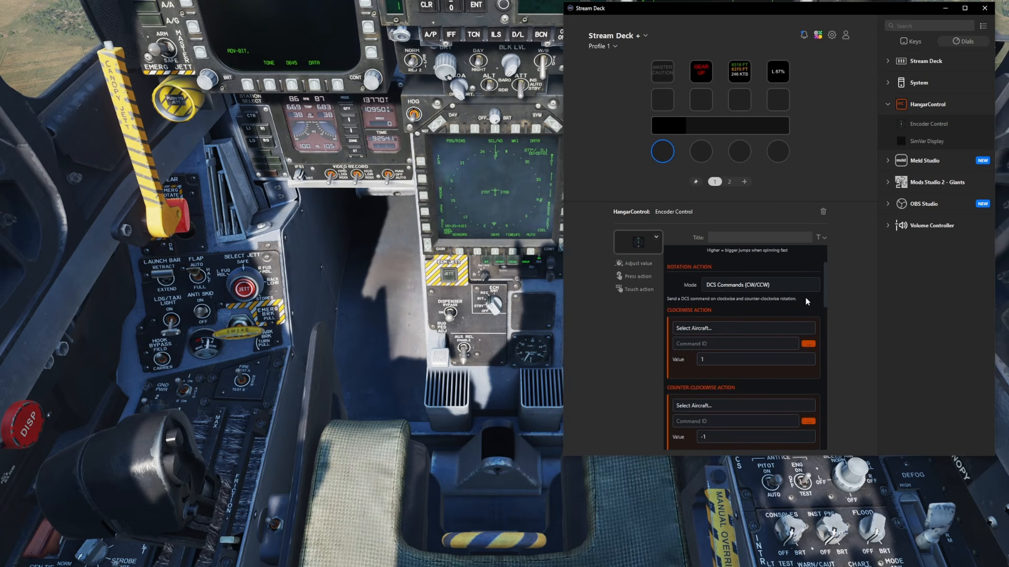
scroll(803, 297, "down", 2)
scroll(782, 294, "up", 2)
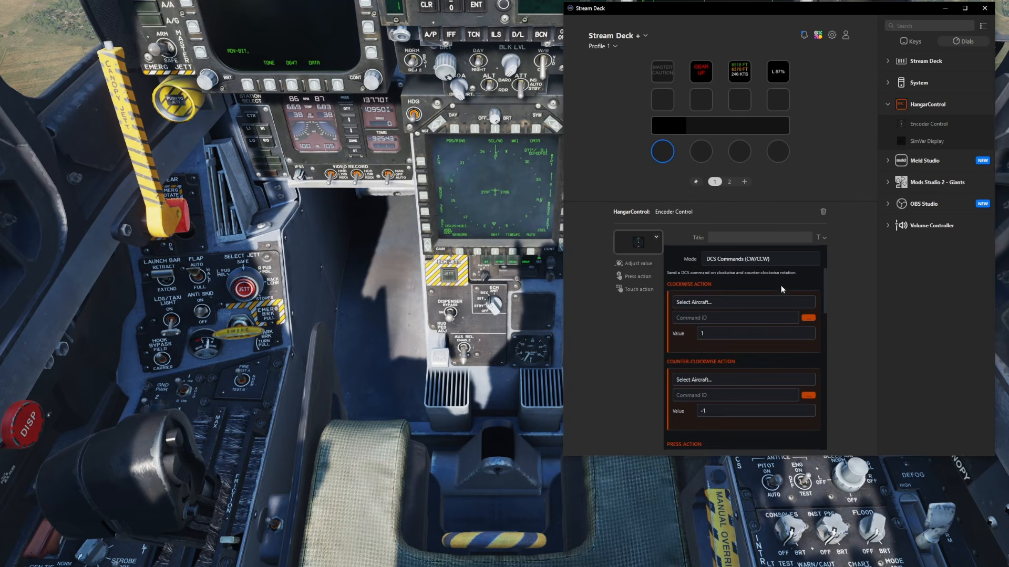
Try the Conditional (Multi-Branch) rotation mode with the default branch set to Execute Actions, and review its clockwise action types
left_click(757, 285)
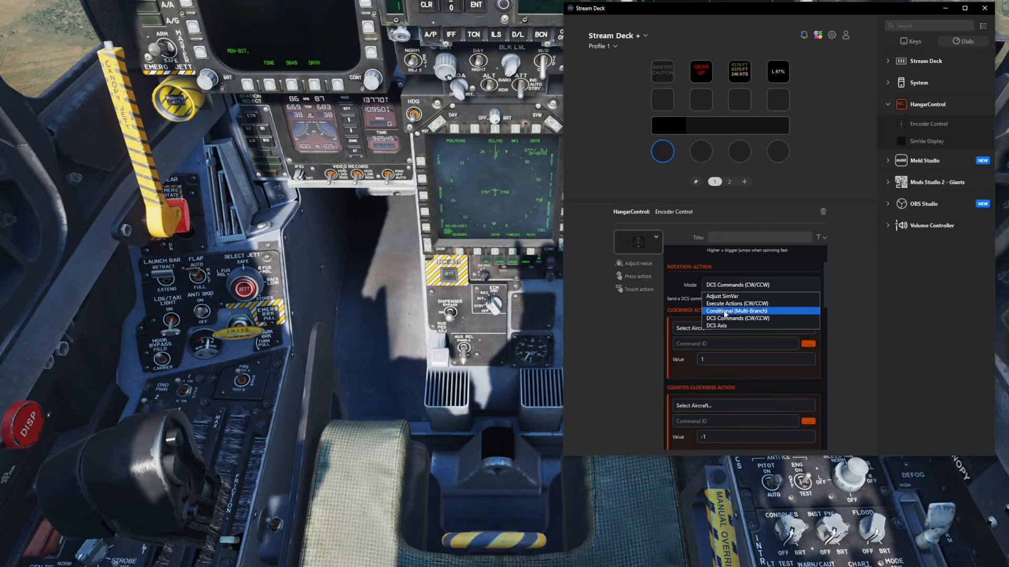
left_click(726, 311)
left_click(755, 369)
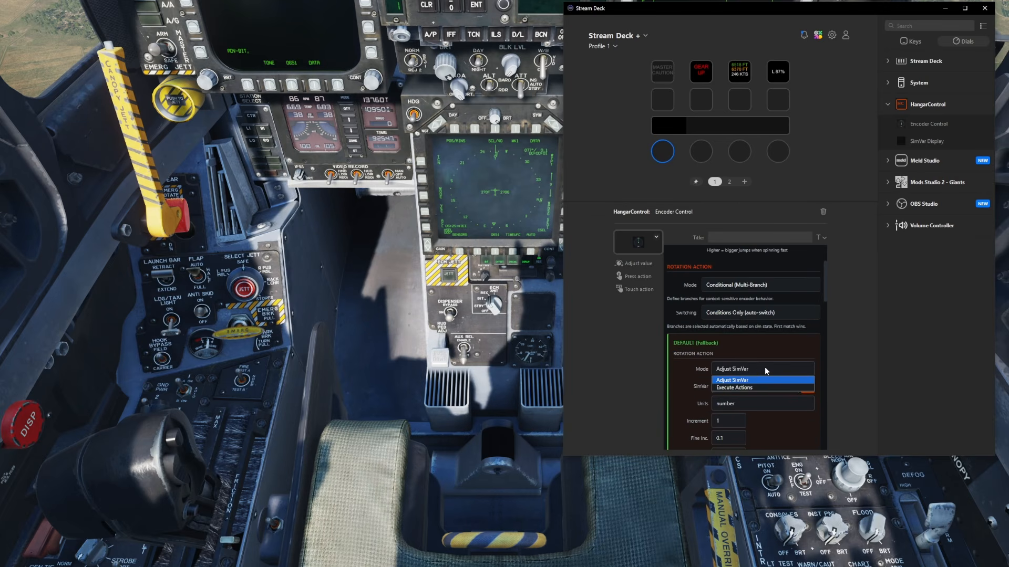
left_click(738, 388)
left_click(737, 398)
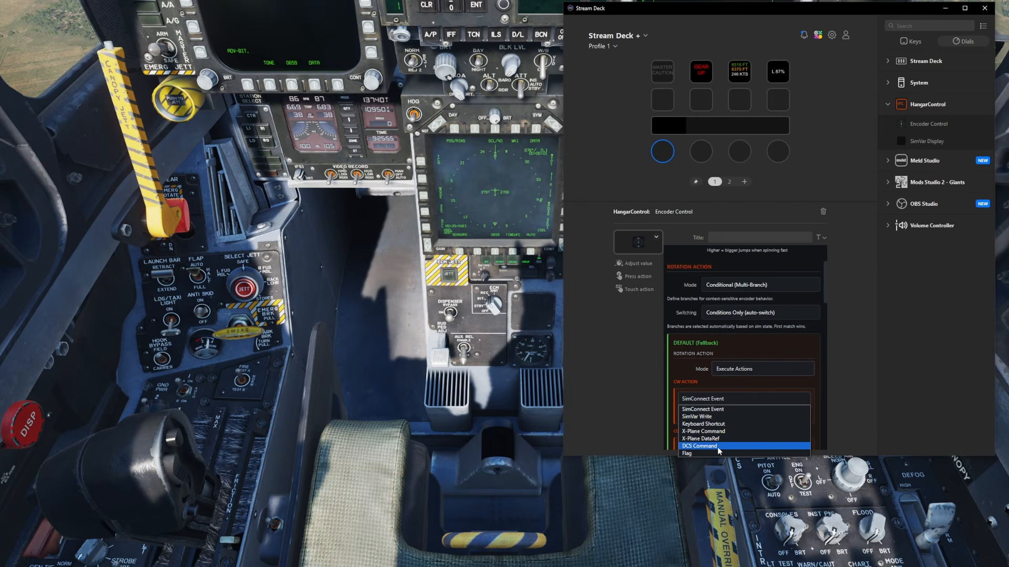
left_click(746, 356)
scroll(746, 353, "down", 2)
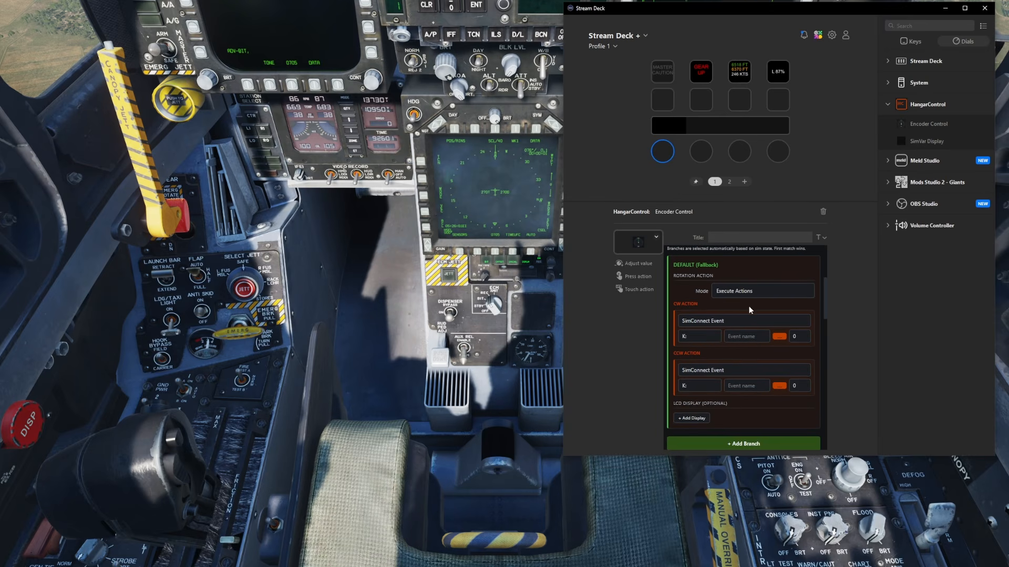
Review the default branch's mode and the switching options, and return the rotation action mode to DCS Commands (CW/CCW)
left_click(751, 292)
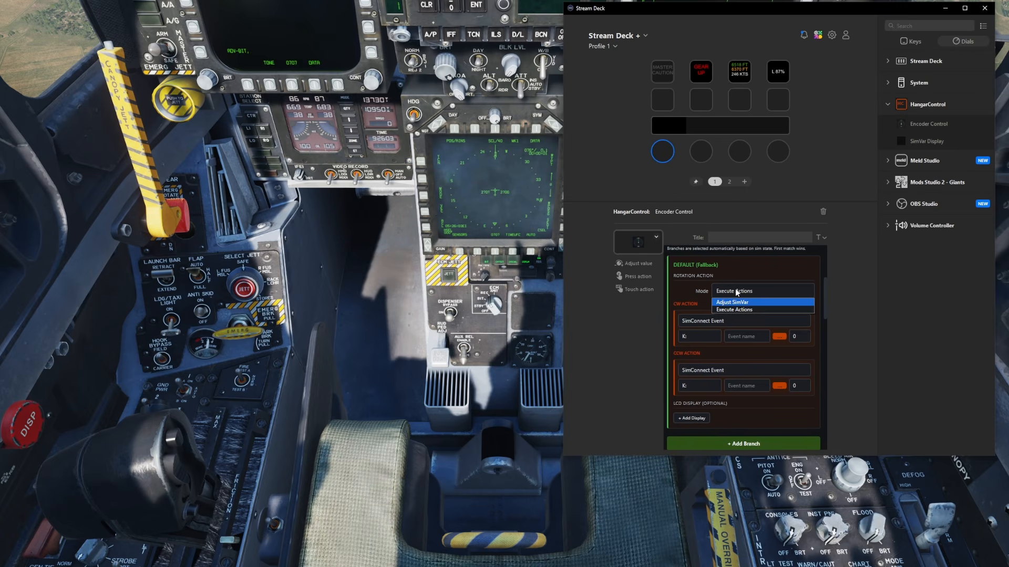
left_click(714, 292)
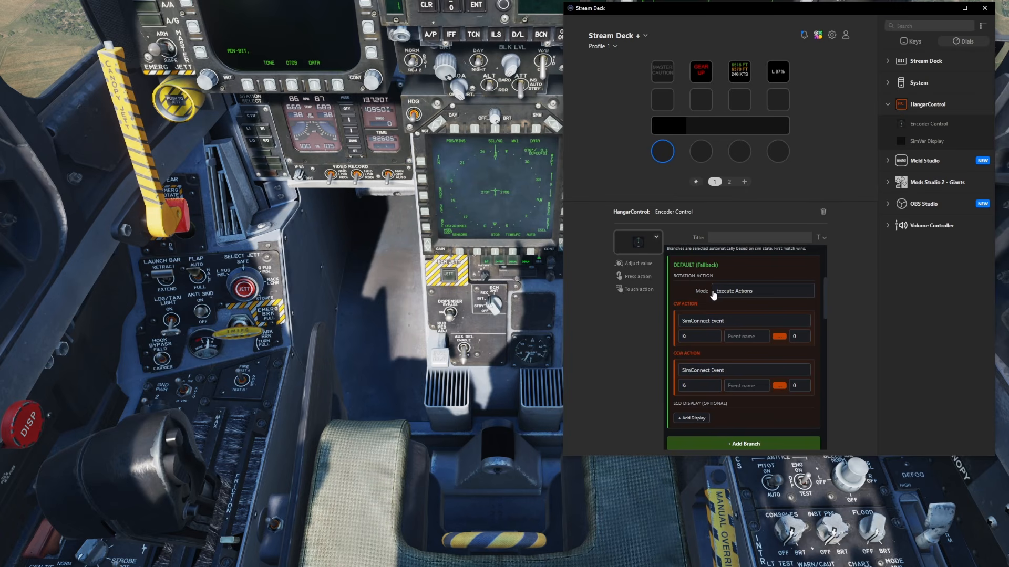
scroll(717, 298, "up", 1)
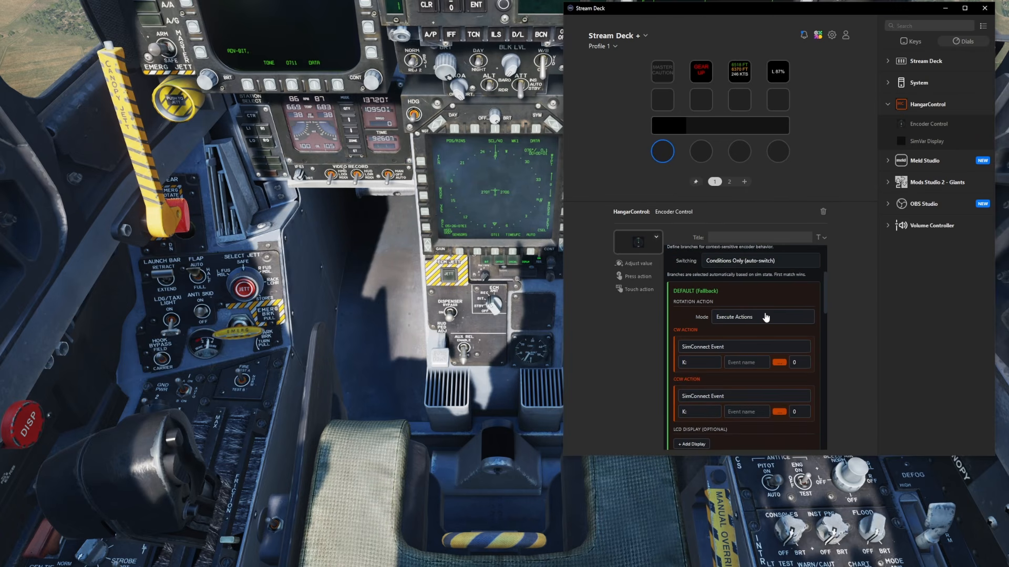
left_click(748, 262)
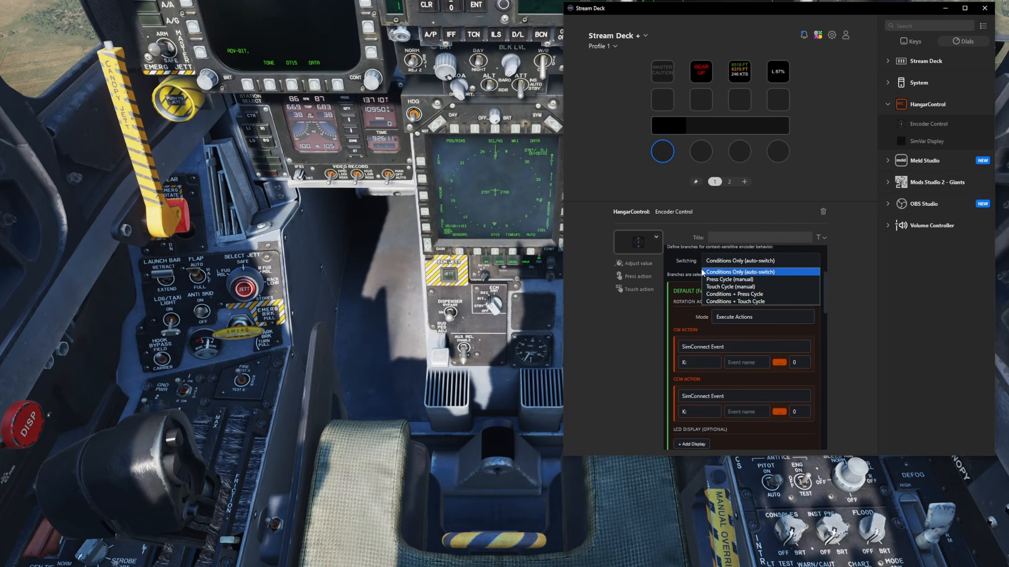
left_click(686, 274)
scroll(746, 286, "up", 1)
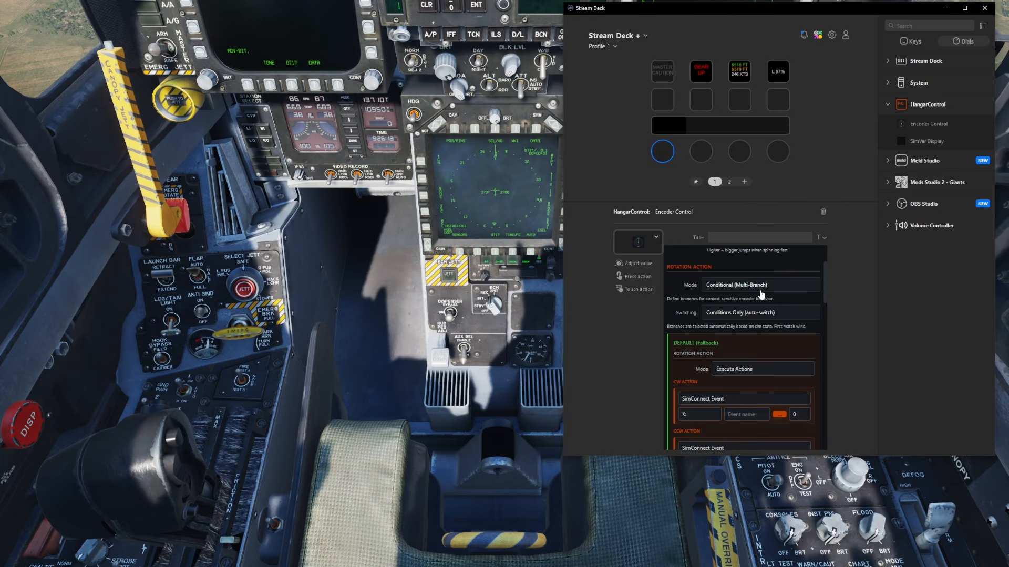
left_click(765, 287)
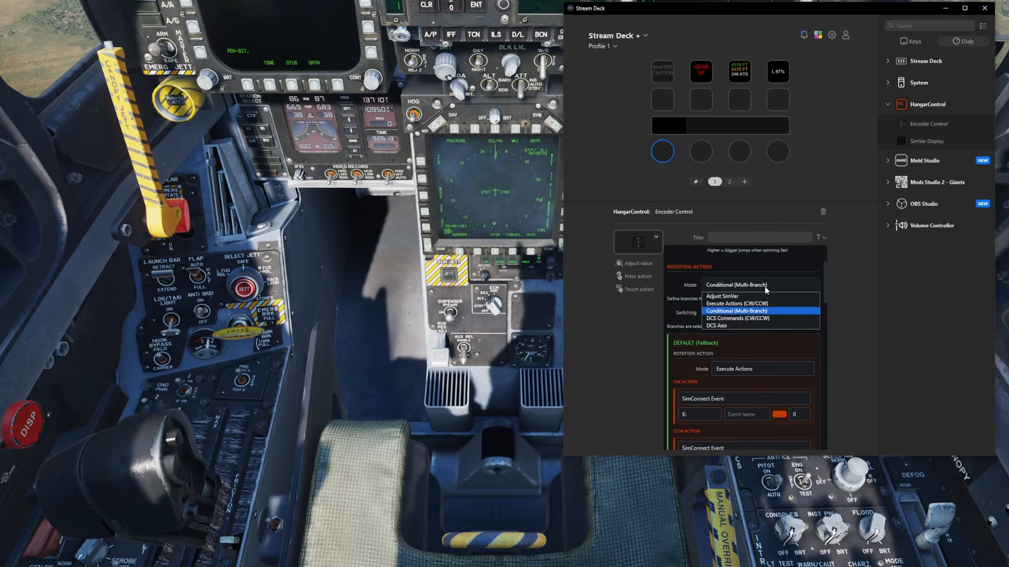
left_click(732, 319)
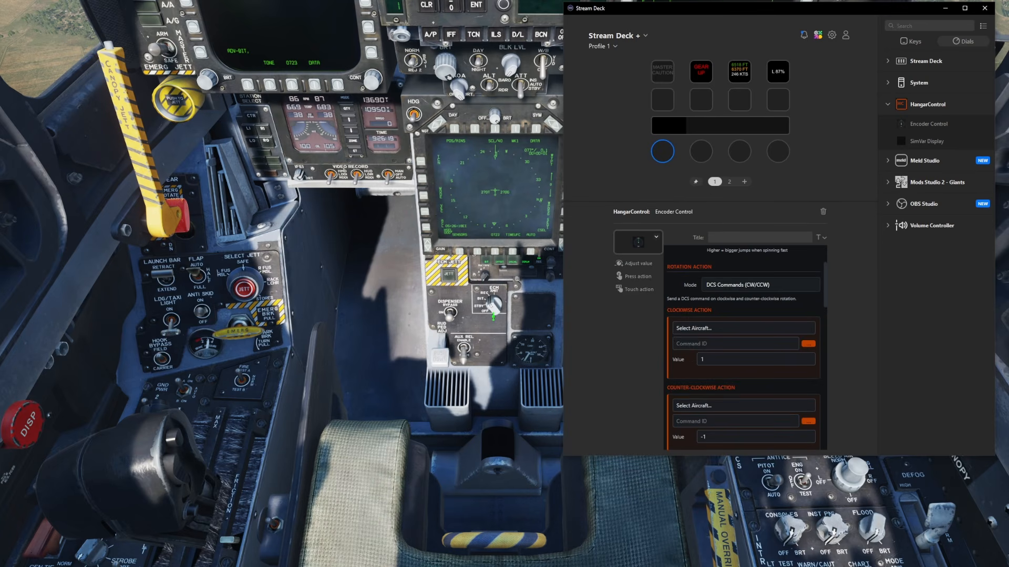
Check the cockpit in DCS, return to Stream Deck and set the clockwise action's aircraft to FA-18C_hornet
left_click(503, 386)
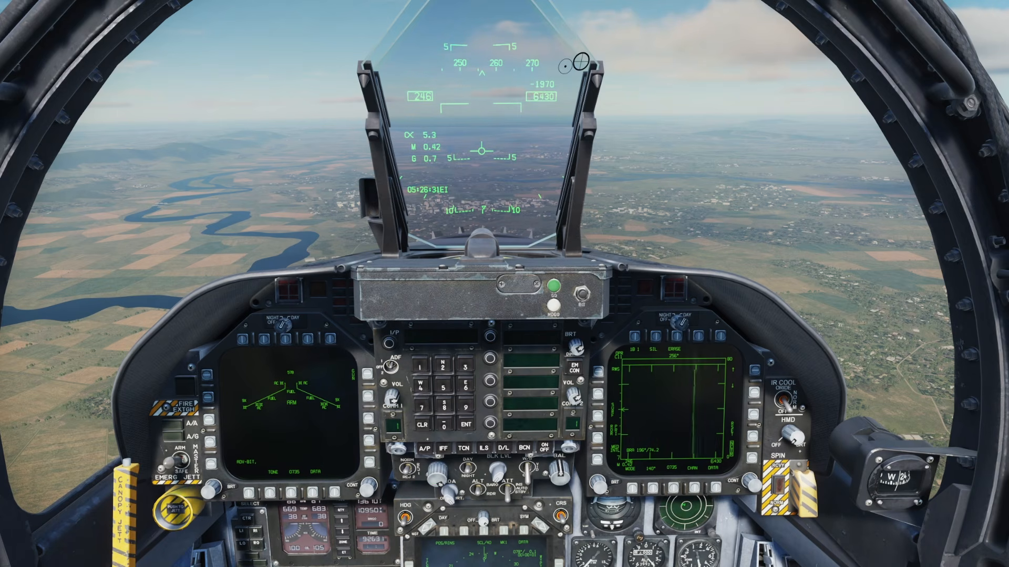
key("alt+Tab")
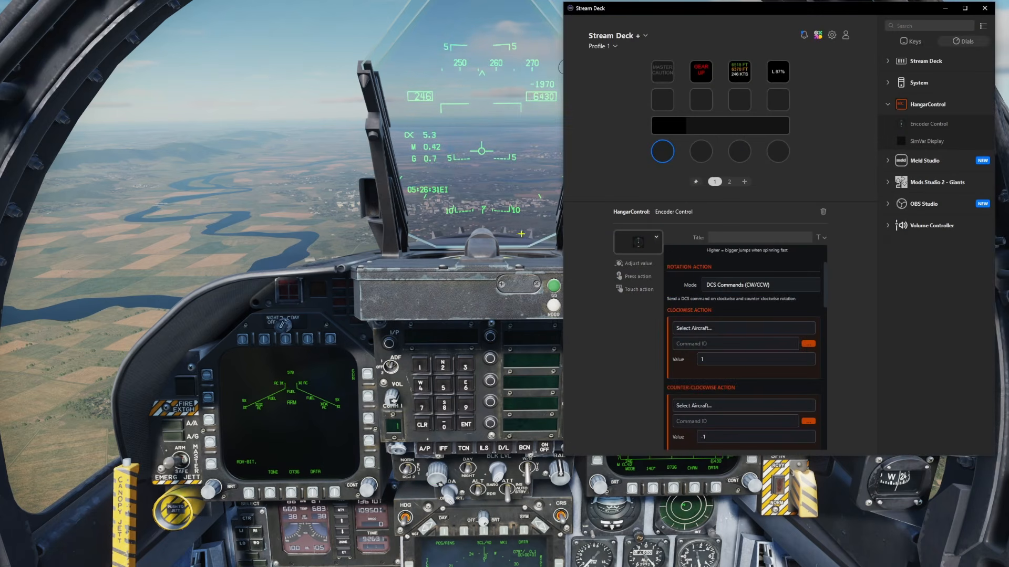
left_click(699, 328)
scroll(723, 415, "down", 3)
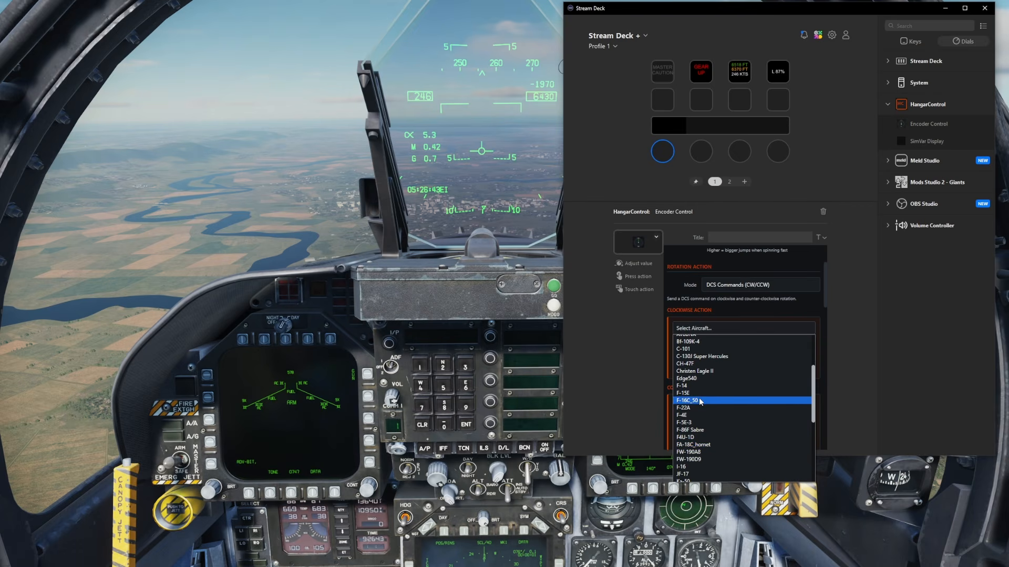
left_click(694, 444)
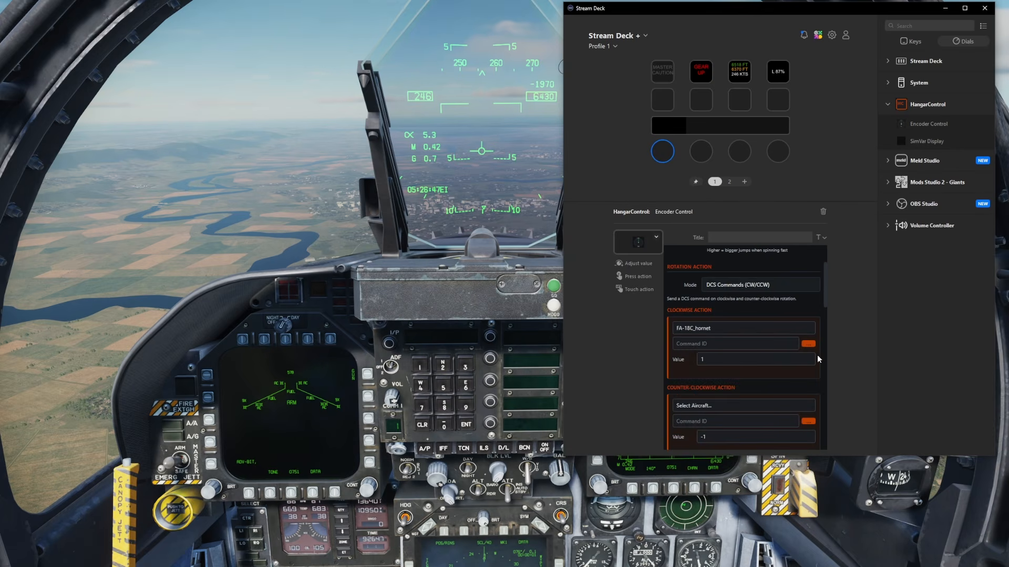
Search the DCS commands for brightness and assign HUD Symbology Brightness Control Knob - CW/Increase to the clockwise action
left_click(807, 345)
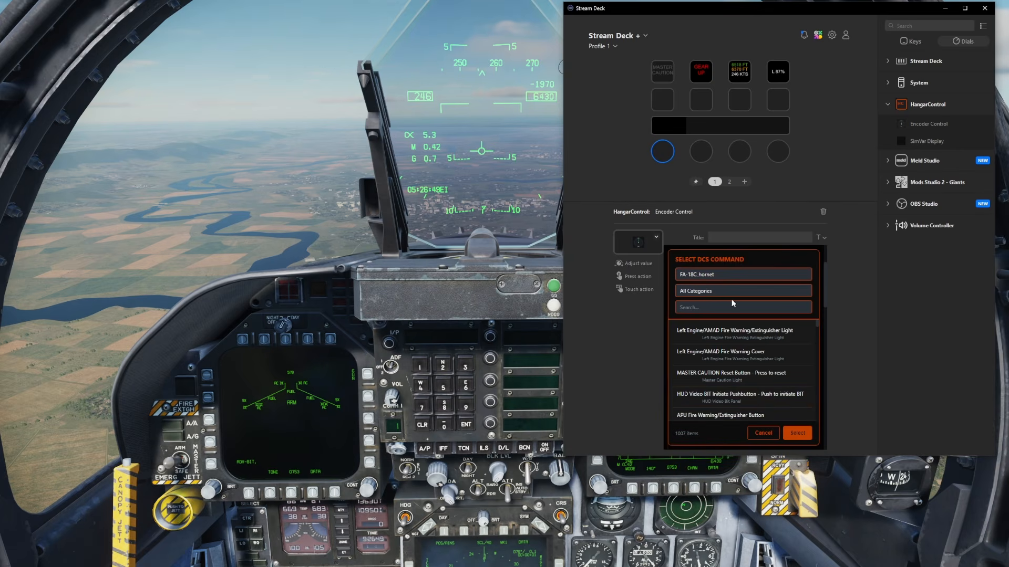
left_click(707, 309)
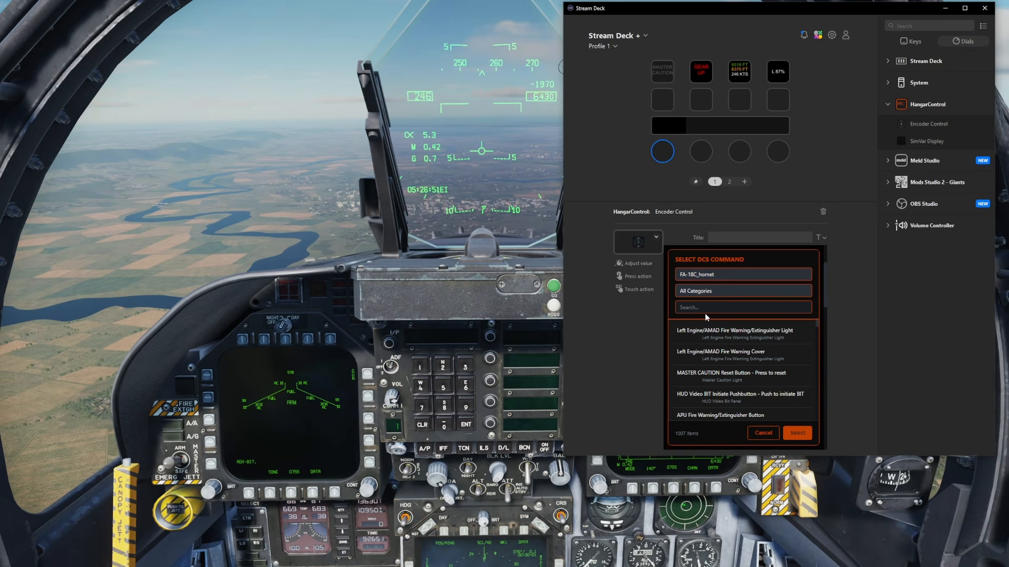
type("brightness")
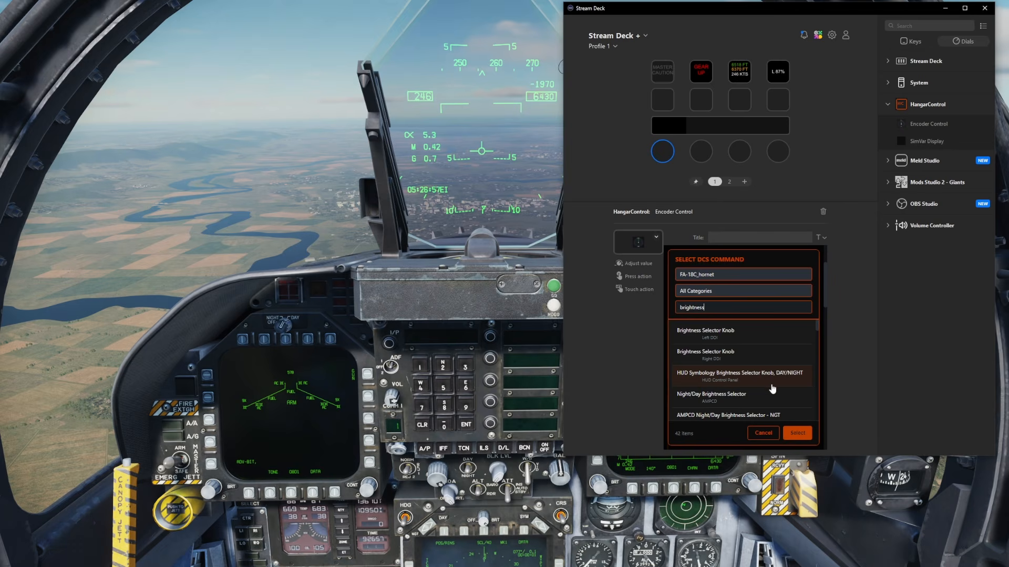
scroll(788, 391, "down", 2)
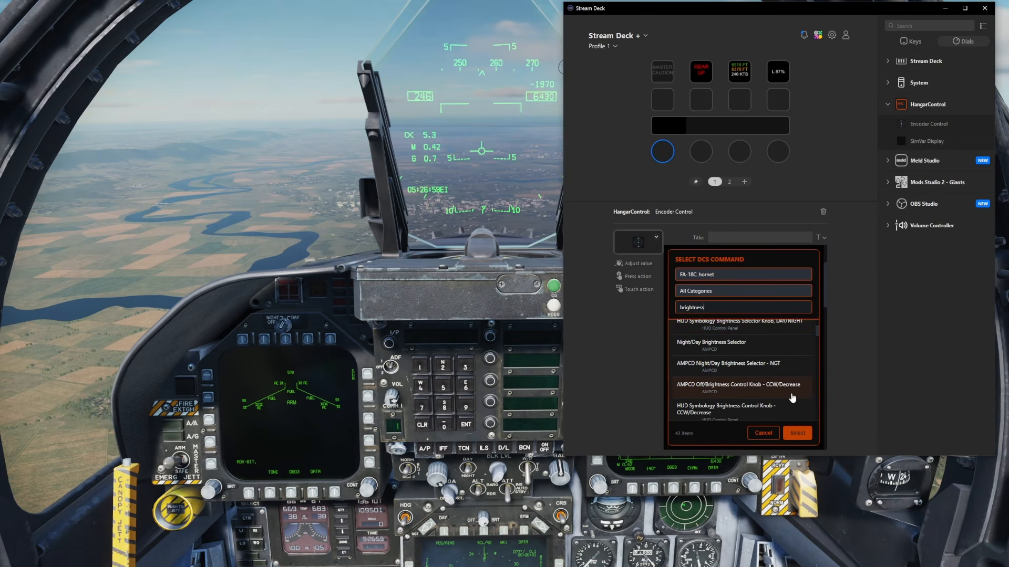
scroll(707, 395, "down", 1)
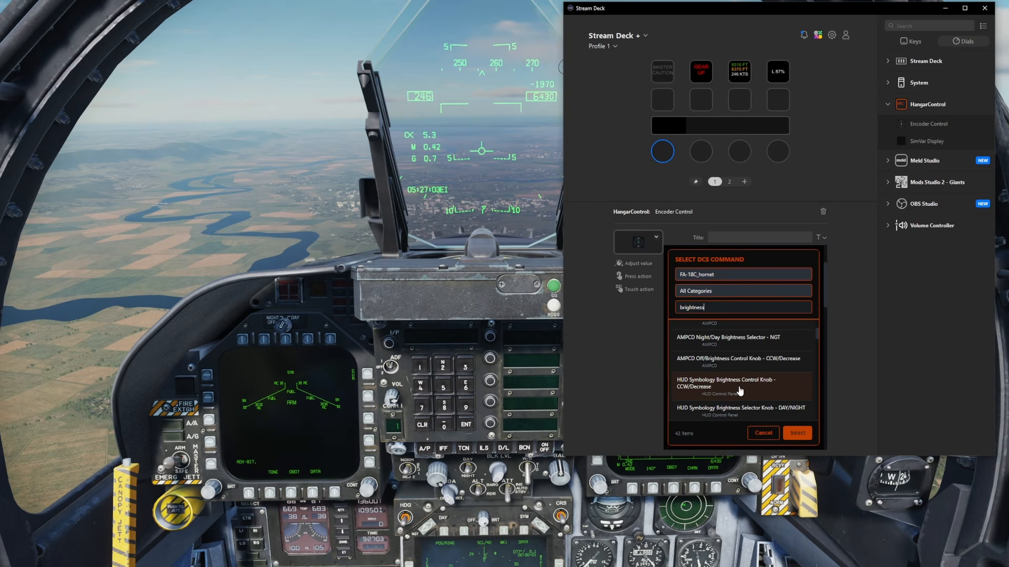
scroll(730, 393, "down", 2)
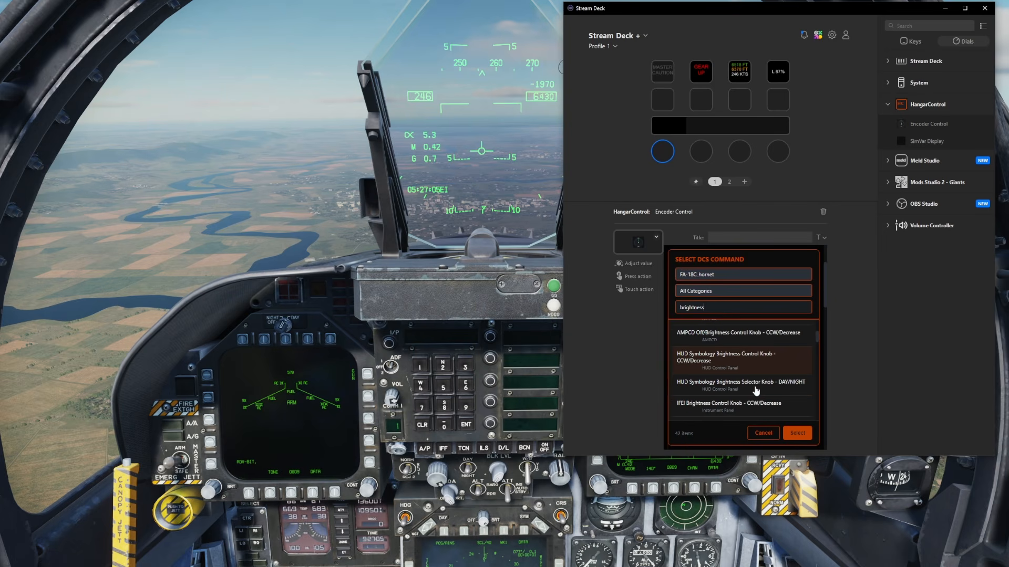
scroll(731, 393, "down", 3)
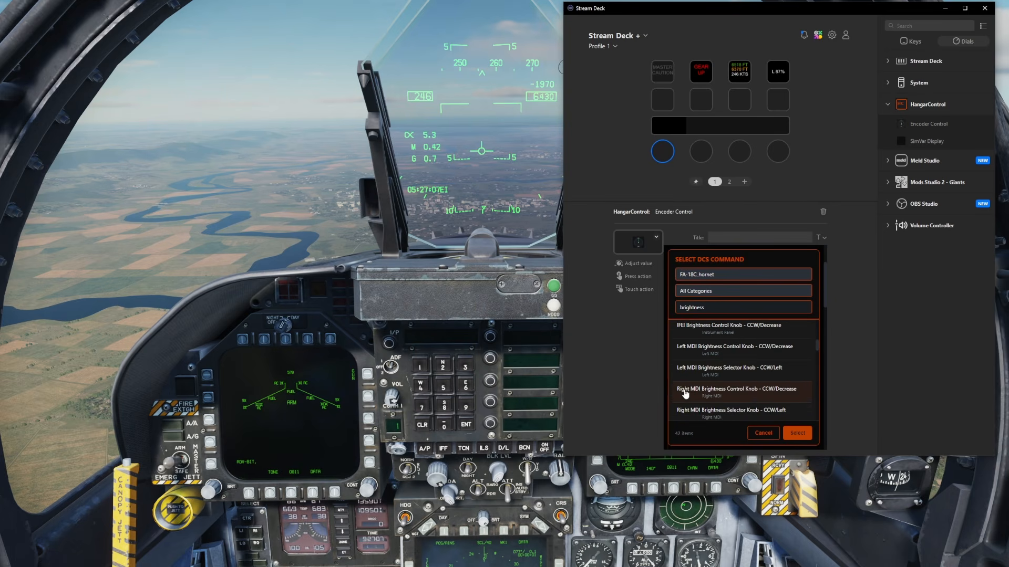
scroll(725, 389, "down", 1)
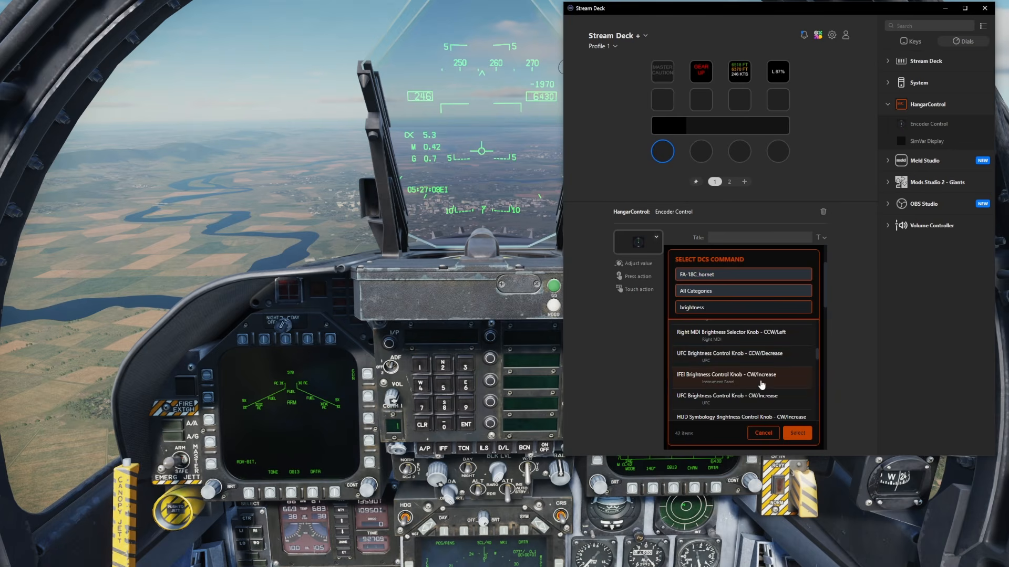
scroll(724, 391, "down", 1)
left_click(758, 399)
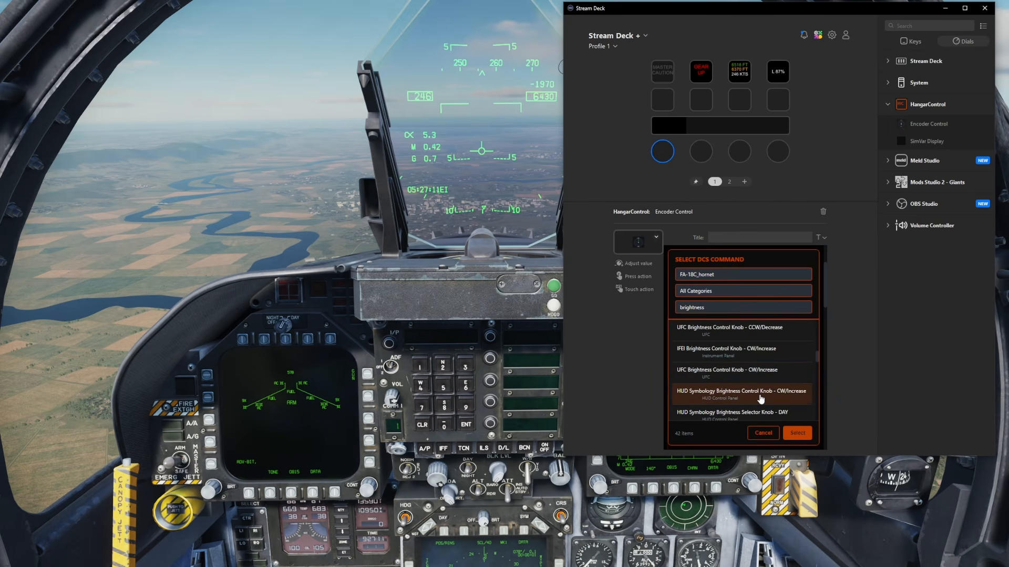
left_click(799, 434)
Set the counter-clockwise action's aircraft to FA-18C_hornet
scroll(765, 381, "down", 2)
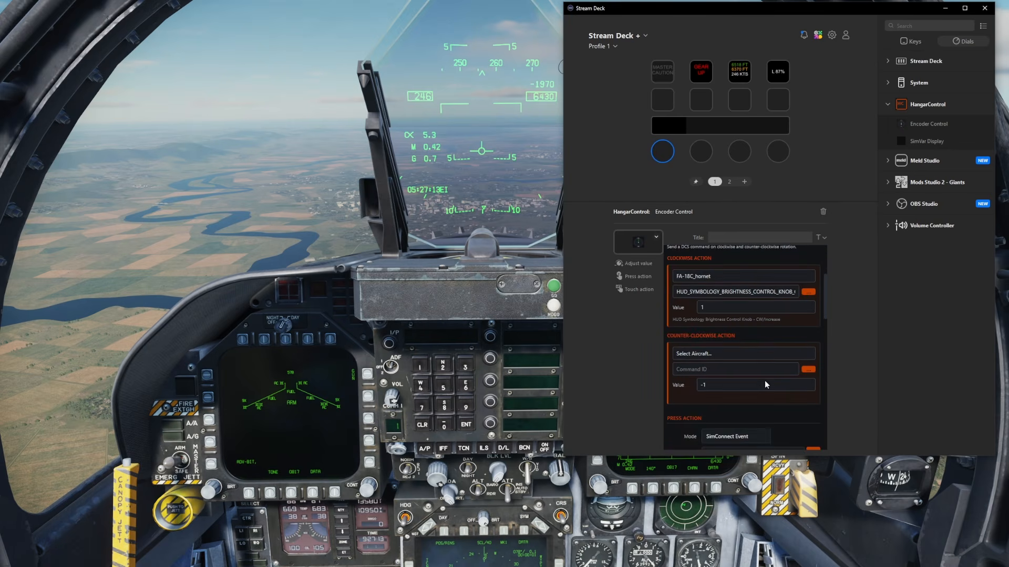
left_click(740, 328)
scroll(717, 428, "down", 2)
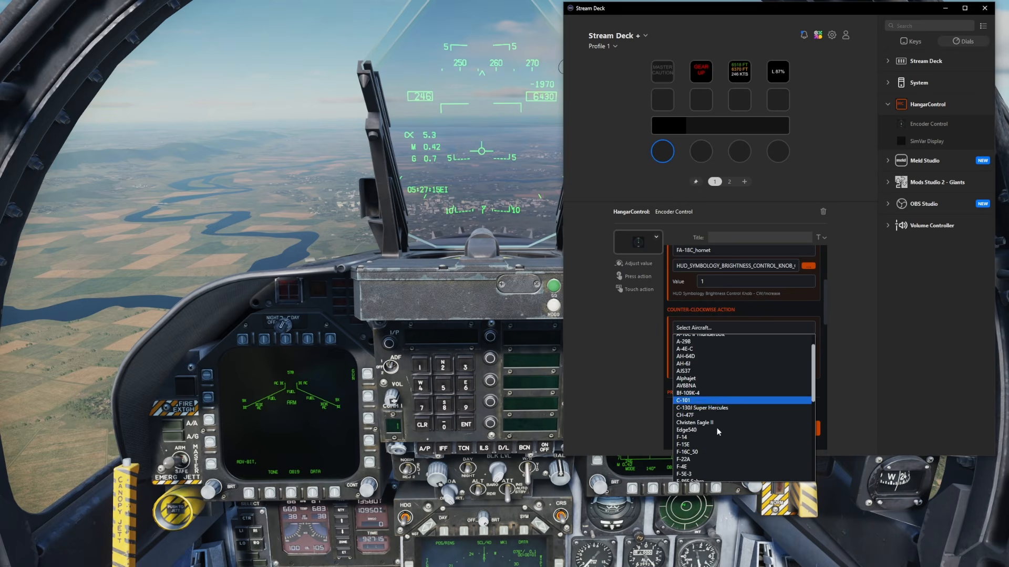
left_click(714, 444)
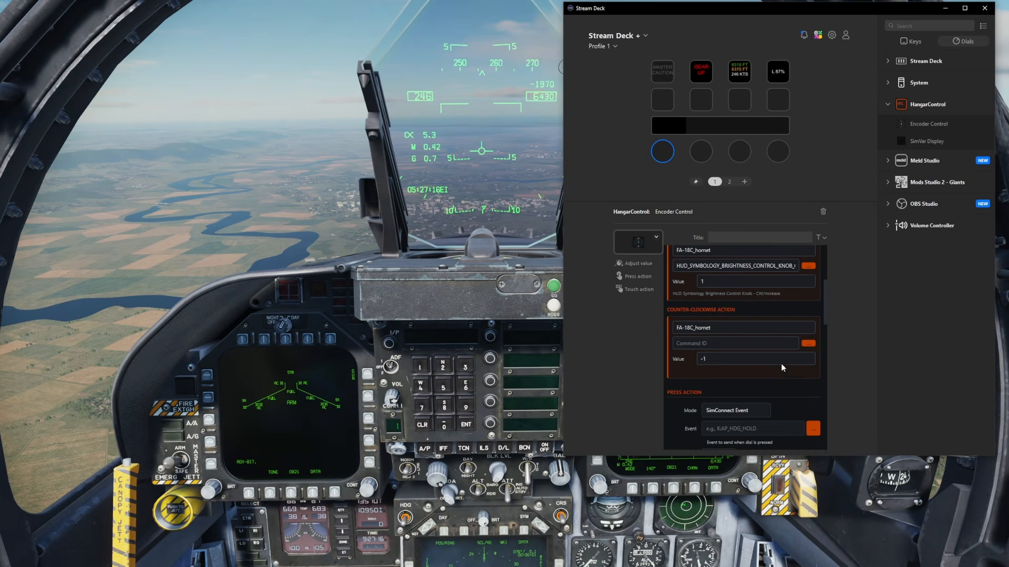
Search the DCS commands for brightness and assign HUD Symbology Brightness Control Knob - CCW/Decrease to the counter-clockwise action
left_click(804, 345)
left_click(719, 311)
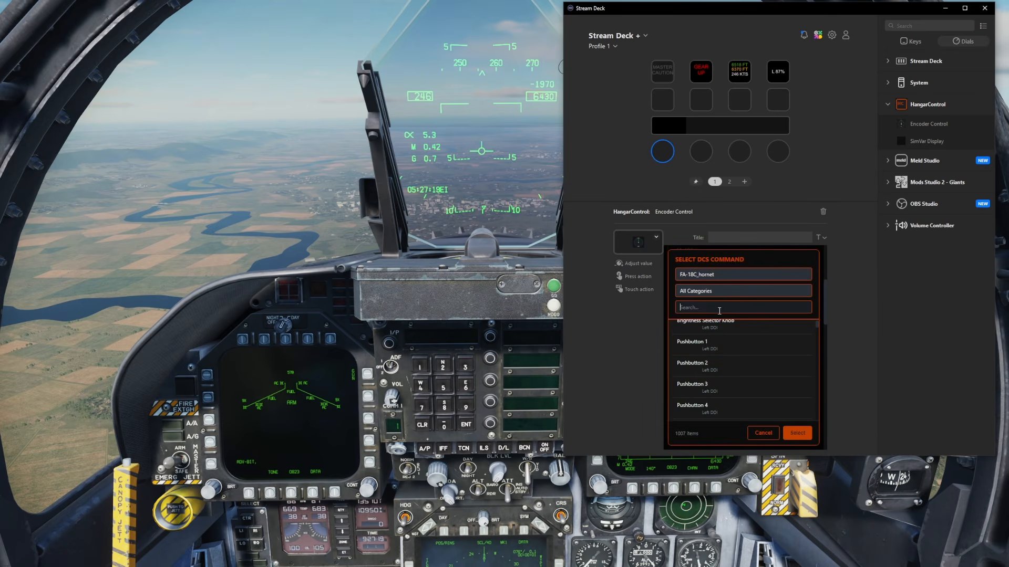
type("brightness")
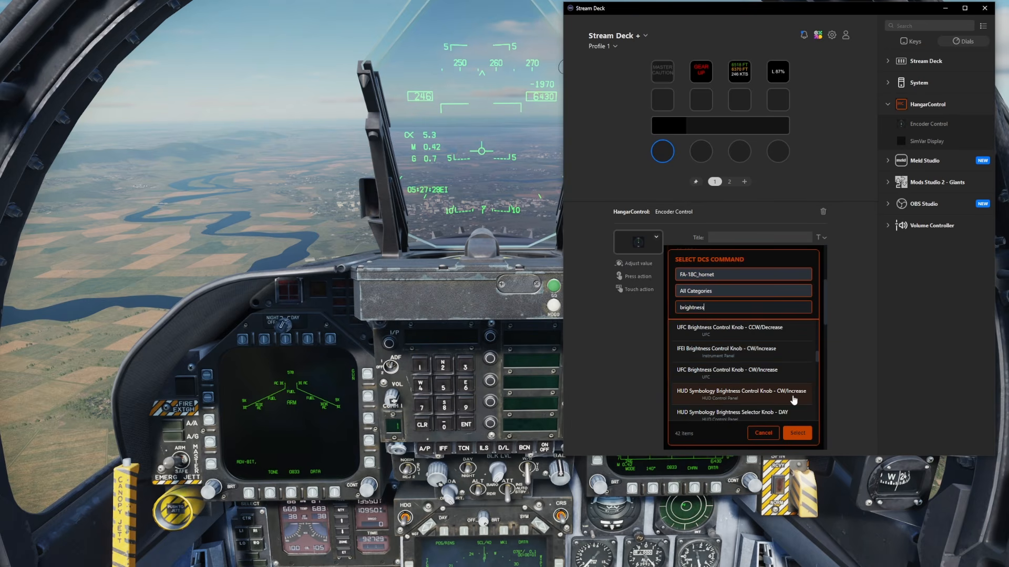
scroll(790, 399, "down", 1)
scroll(796, 374, "down", 1)
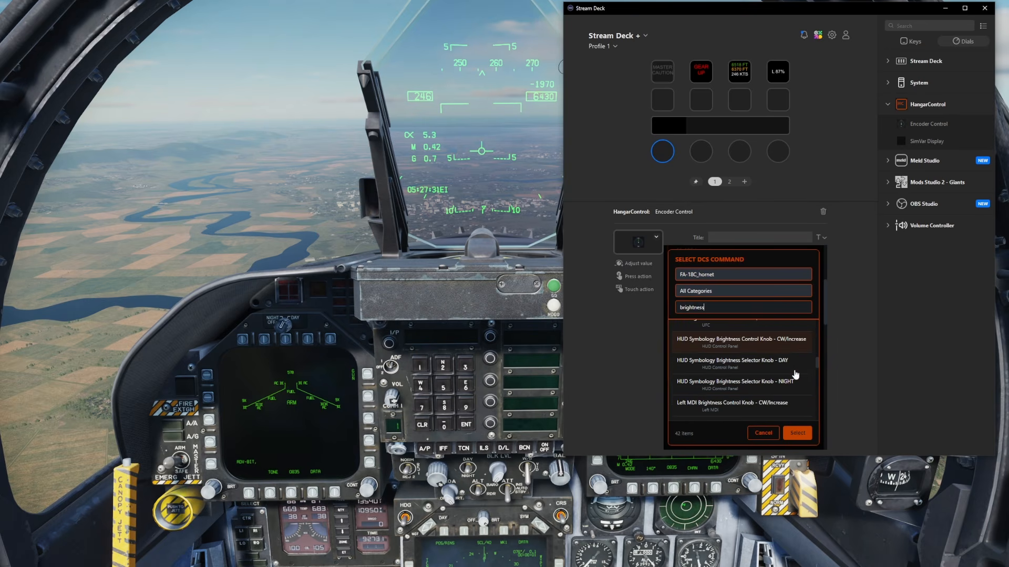
scroll(795, 370, "down", 7)
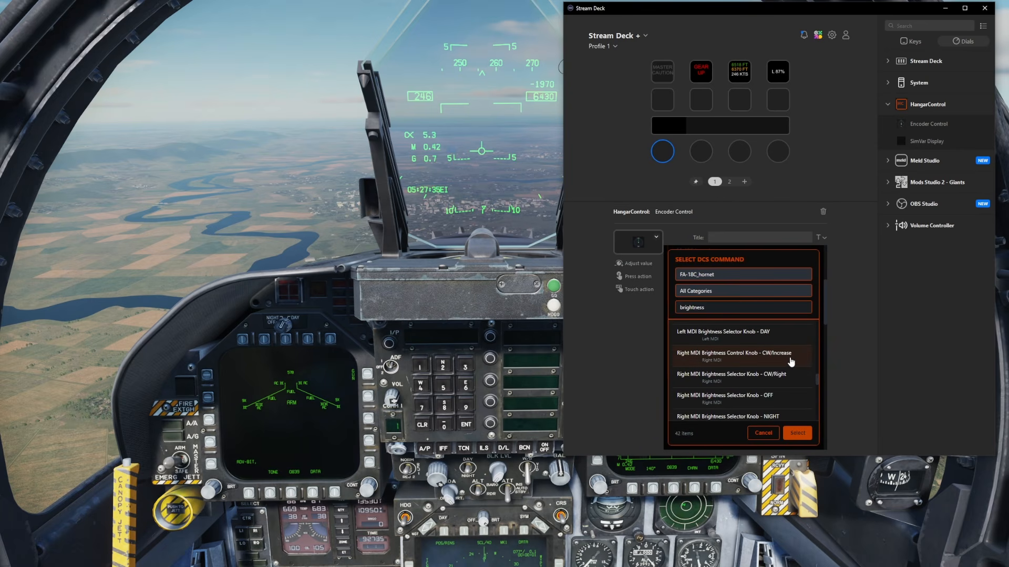
scroll(791, 362, "down", 5)
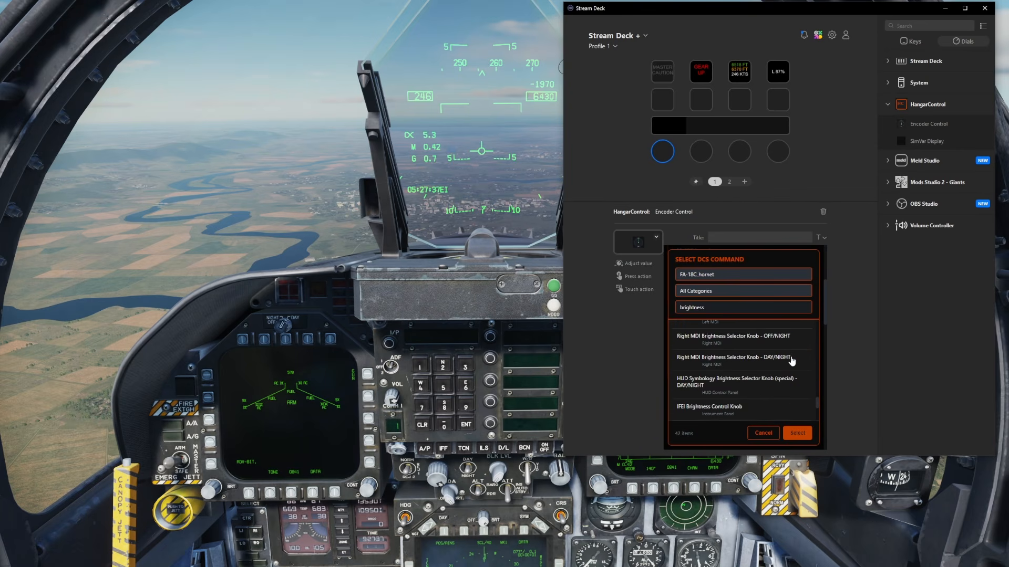
scroll(792, 362, "down", 1)
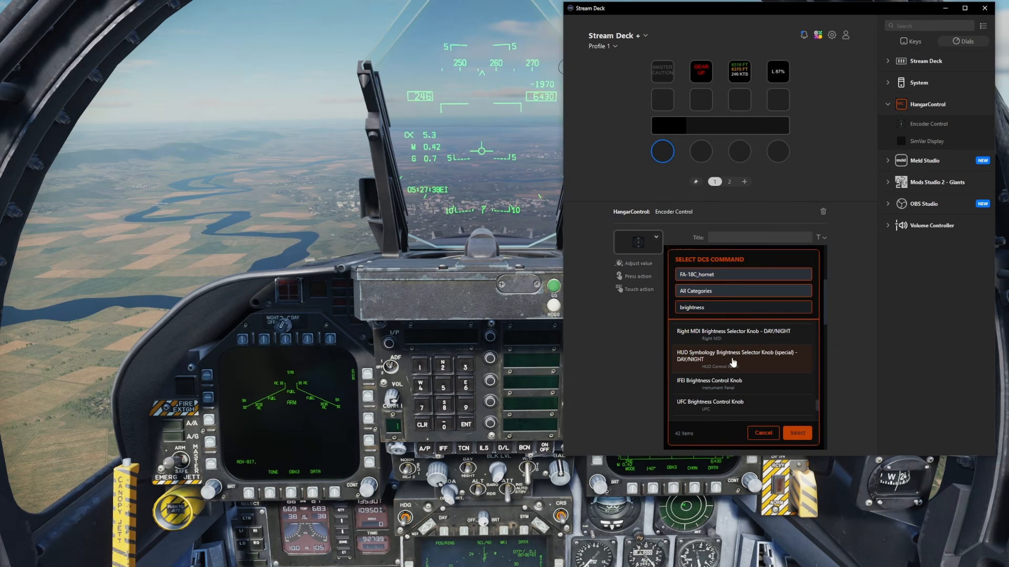
scroll(760, 365, "up", 5)
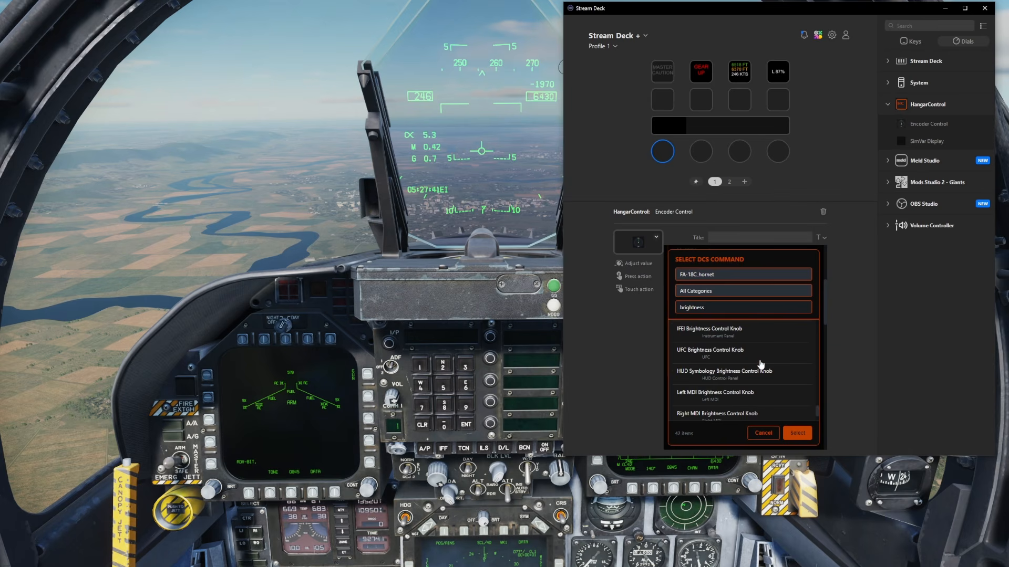
scroll(760, 364, "down", 5)
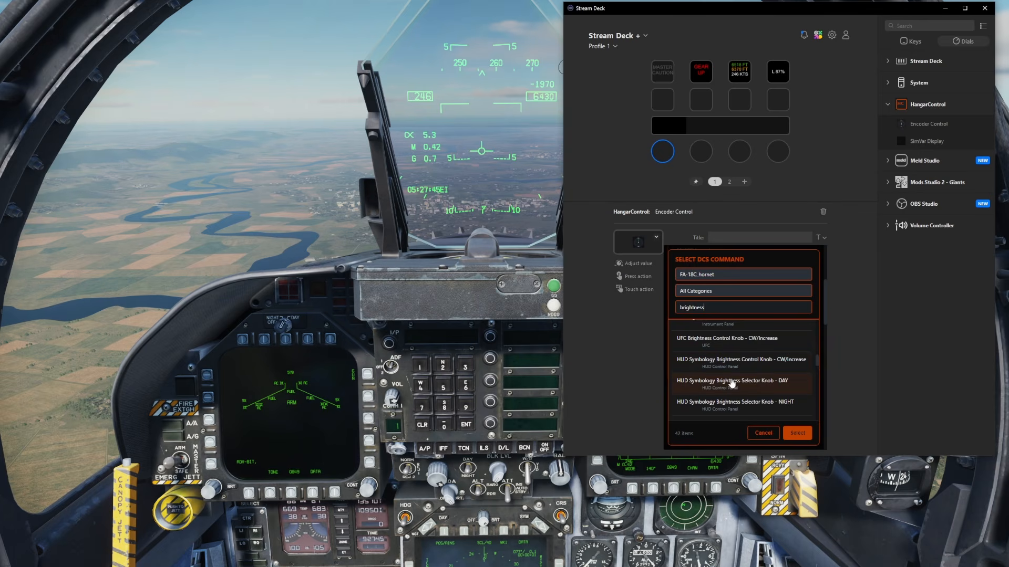
scroll(753, 369, "up", 4)
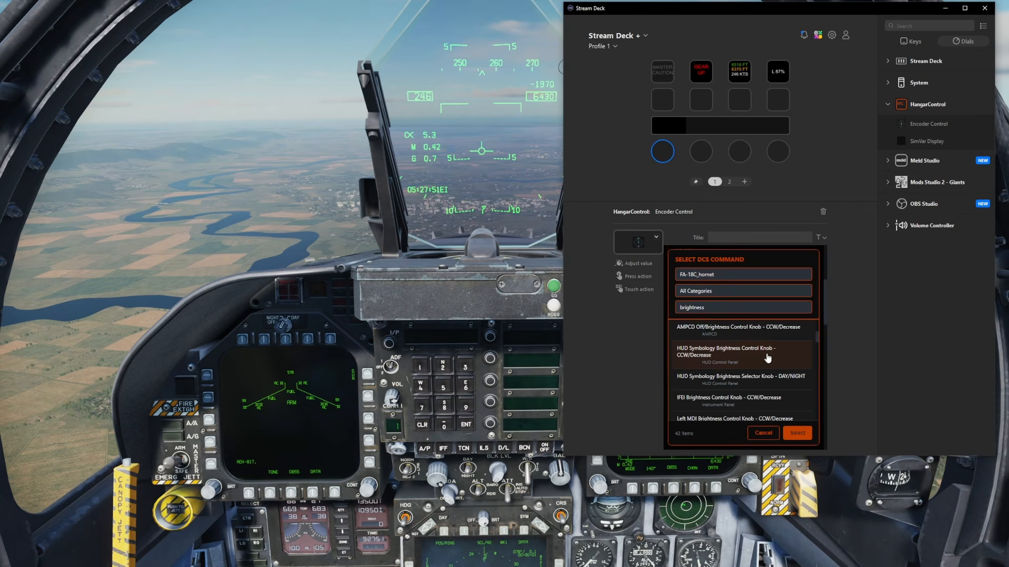
left_click(793, 433)
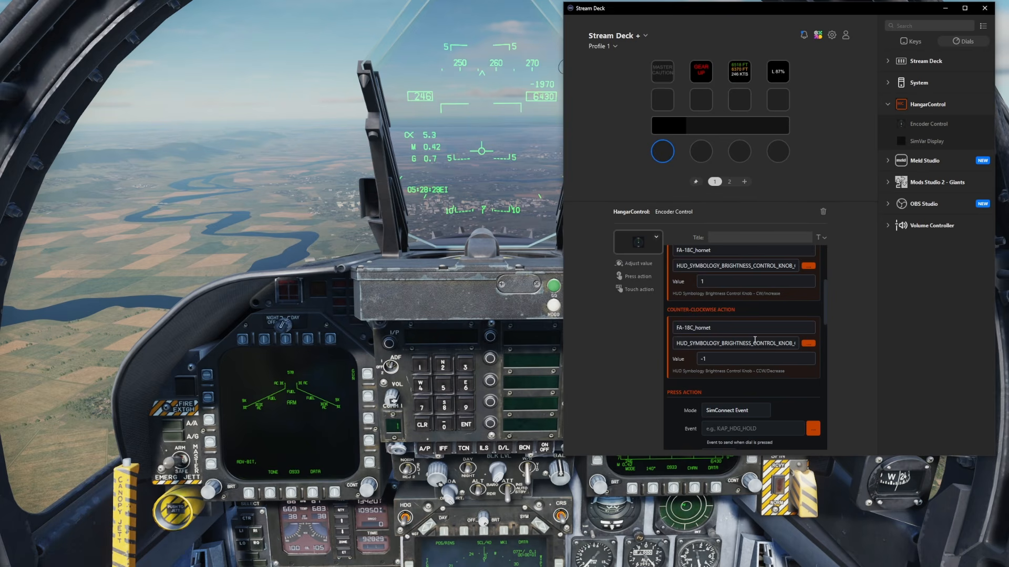
Set the press action to the FA-18C_hornet DCS command HUD Symbology Brightness Selector Knob - DAY/NIGHT in Toggle (on/off) mode
scroll(762, 337, "down", 2)
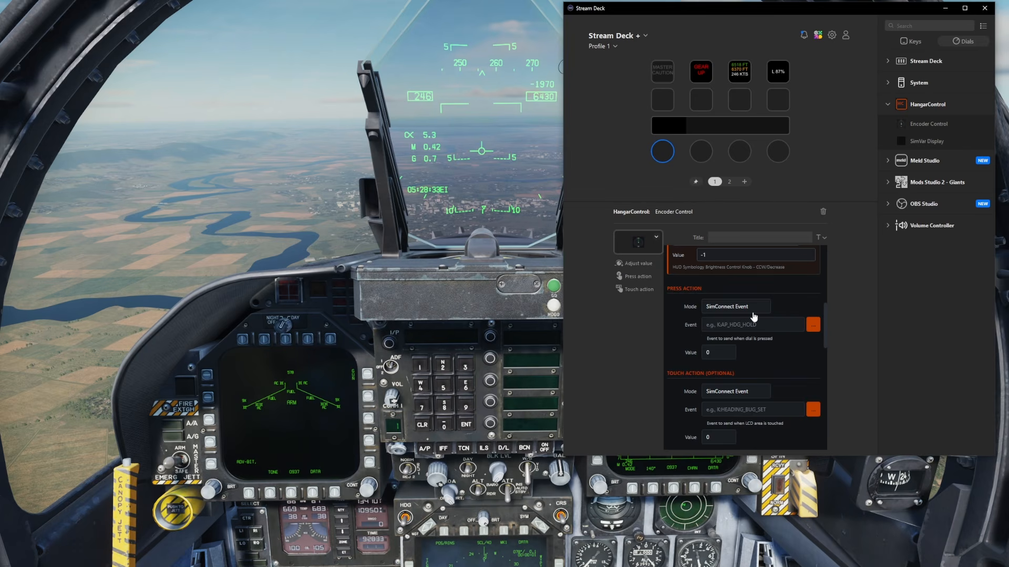
left_click(732, 314)
left_click(733, 331)
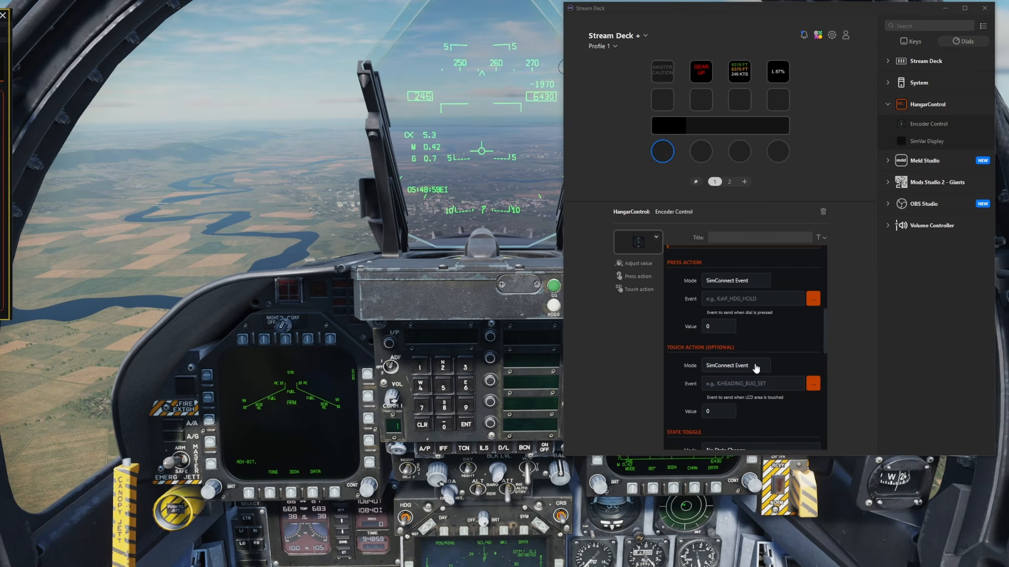
left_click(751, 281)
left_click(725, 299)
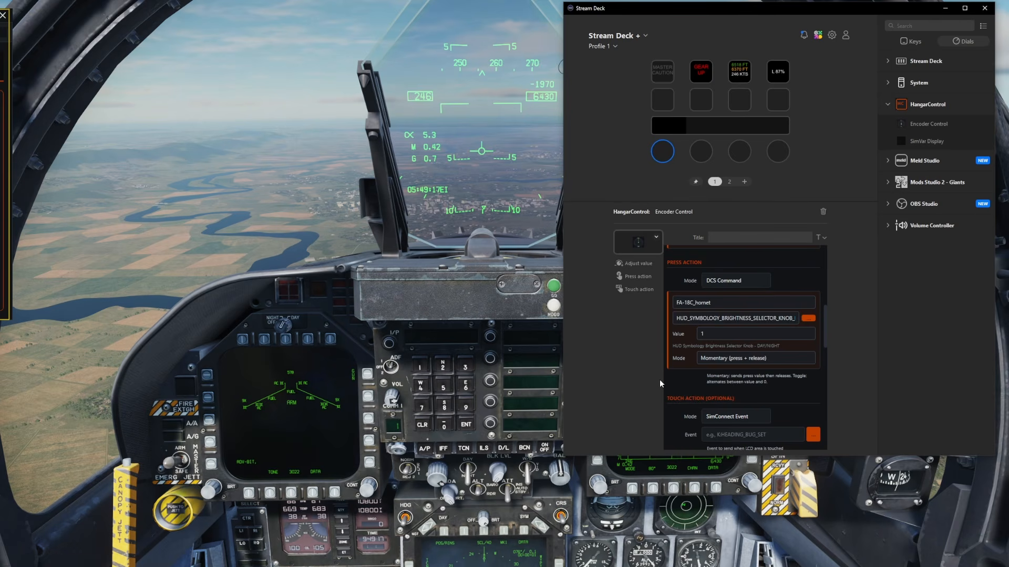
left_click(727, 362)
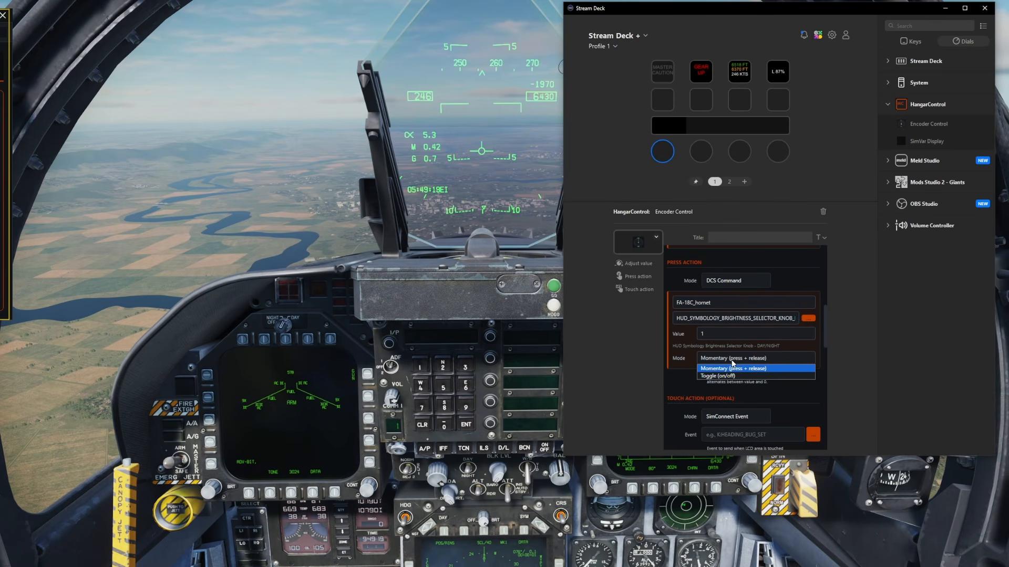
left_click(719, 376)
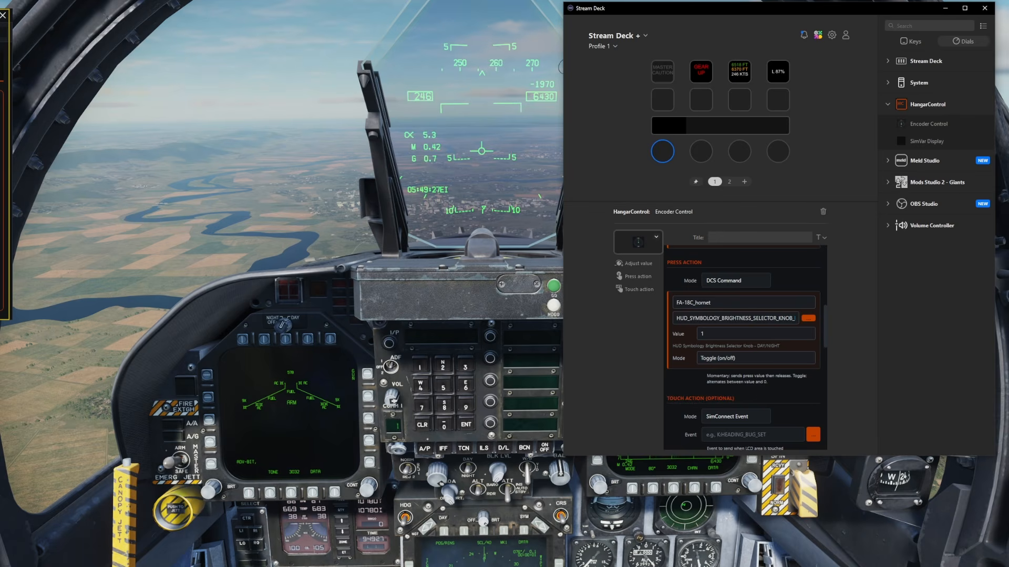
Set the touch action to DCS Command with FA-18C_hornet and Master Mode Button - A/A
scroll(717, 318, "down", 3)
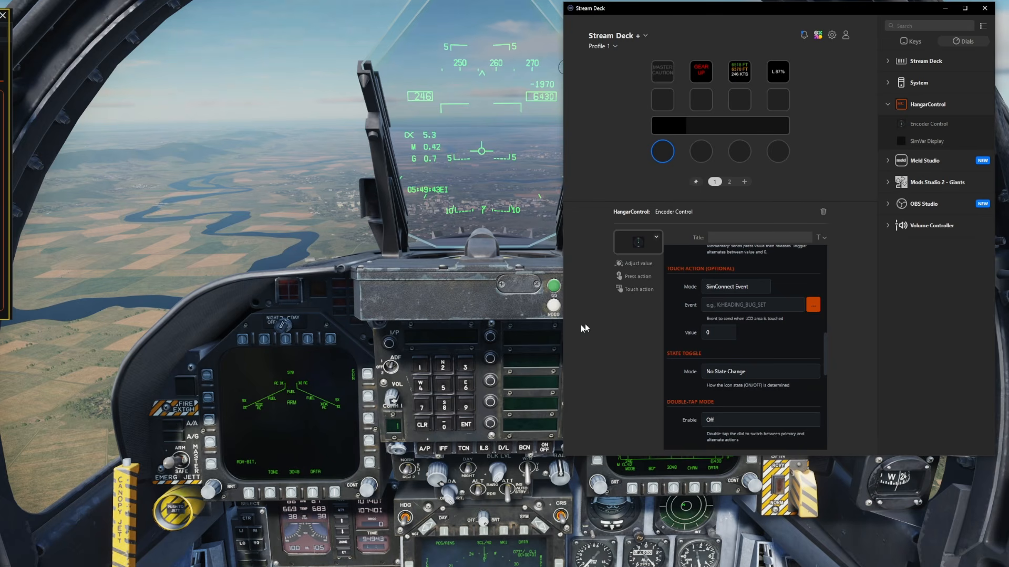
left_click(750, 287)
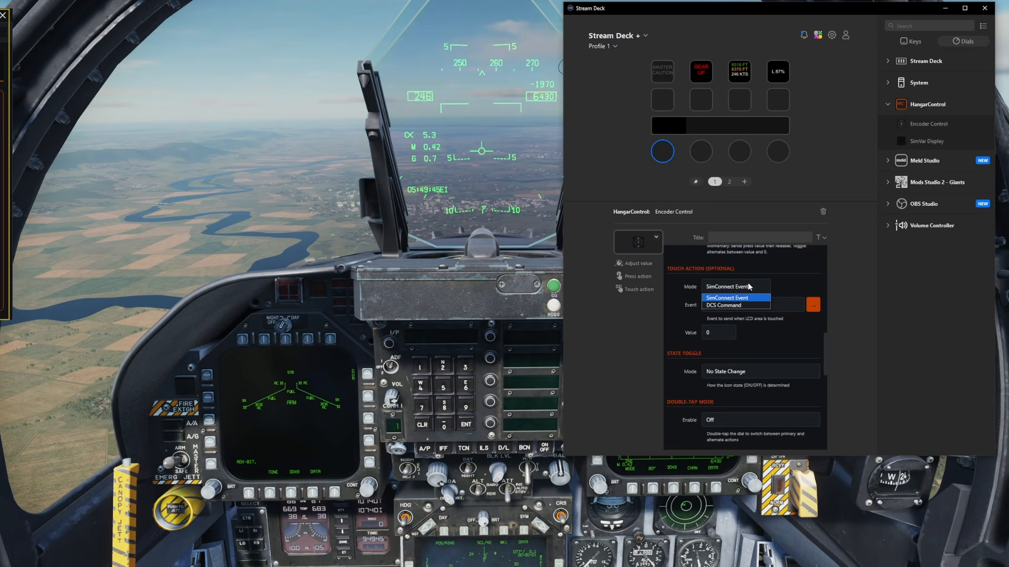
left_click(712, 307)
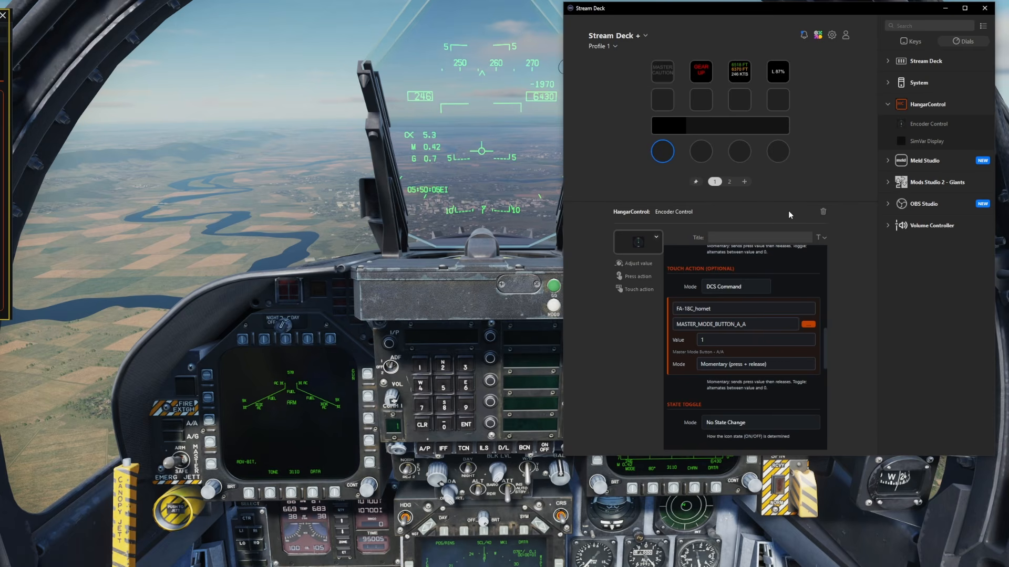
Set the dial's state toggle mode to DCS Monitoring
scroll(786, 297, "down", 1)
scroll(787, 297, "down", 4)
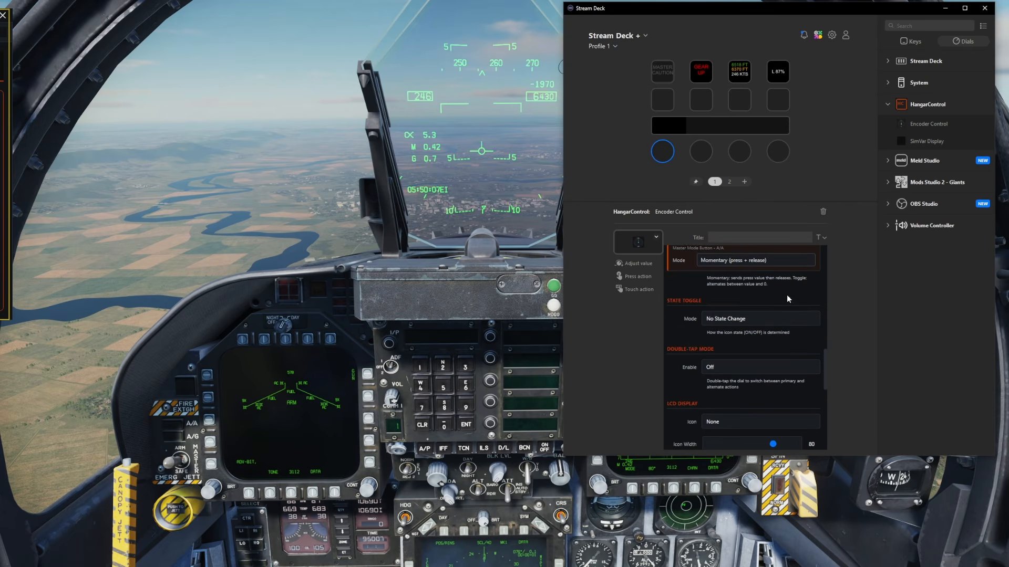
left_click(766, 293)
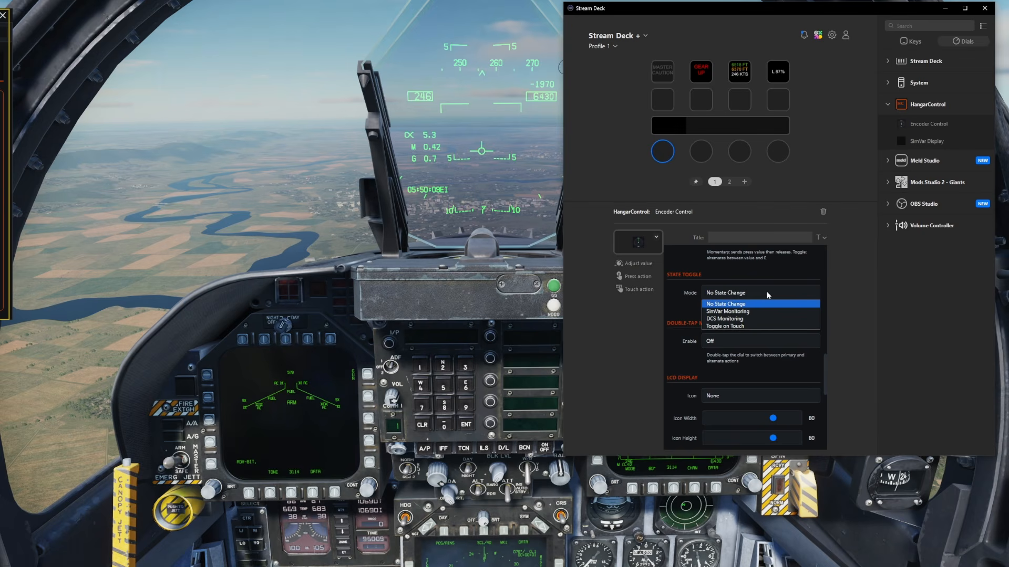
left_click(756, 319)
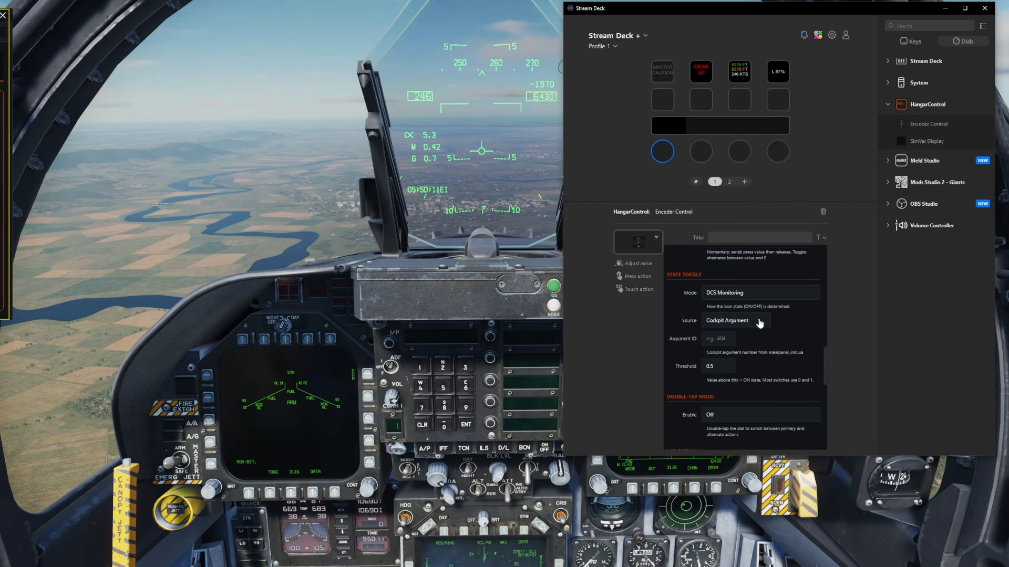
Choose the Generic Push Green icon for the LCD display and set its width and height to 100
scroll(797, 326, "down", 4)
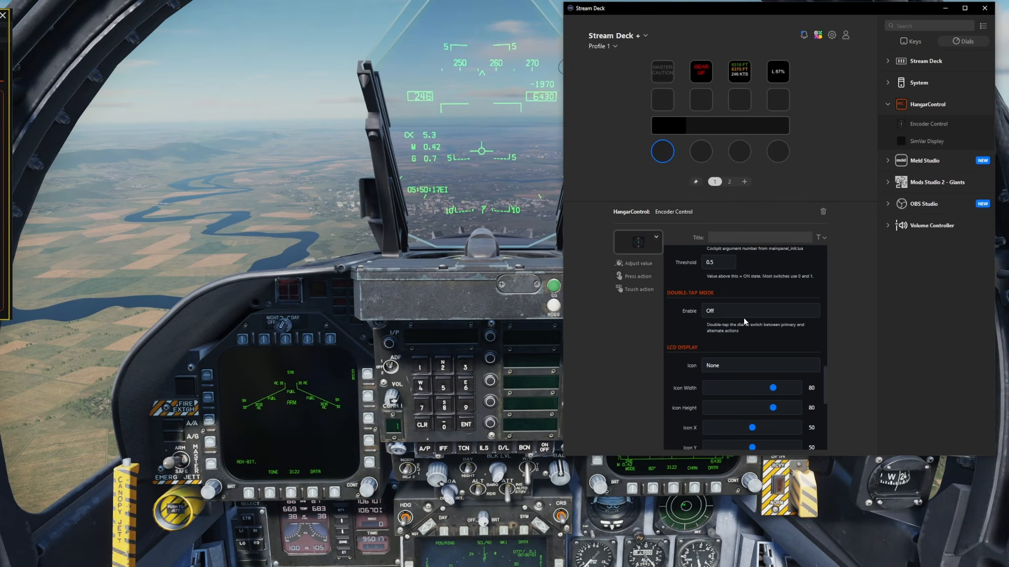
scroll(742, 317, "down", 3)
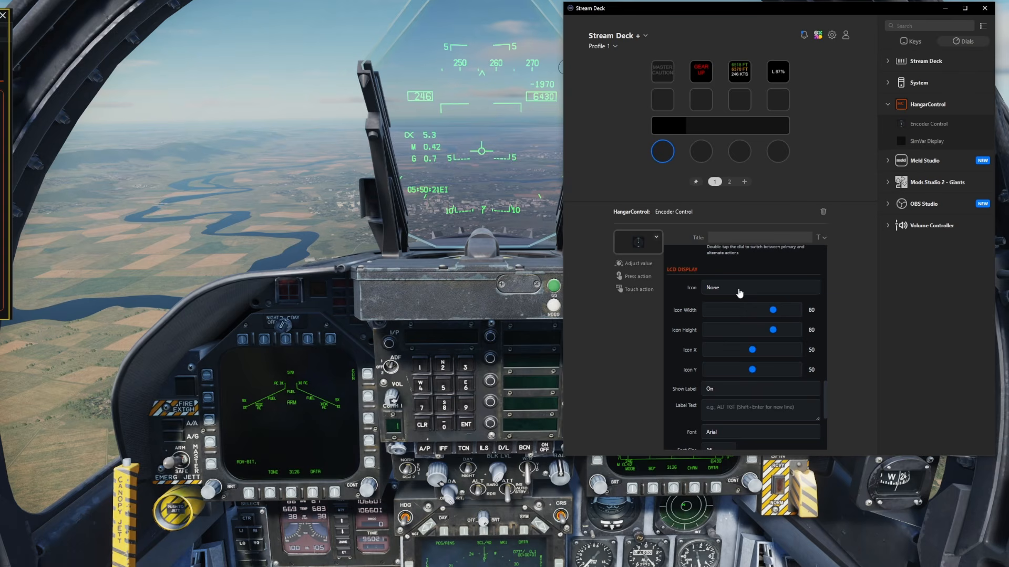
left_click(739, 293)
scroll(755, 368, "down", 5)
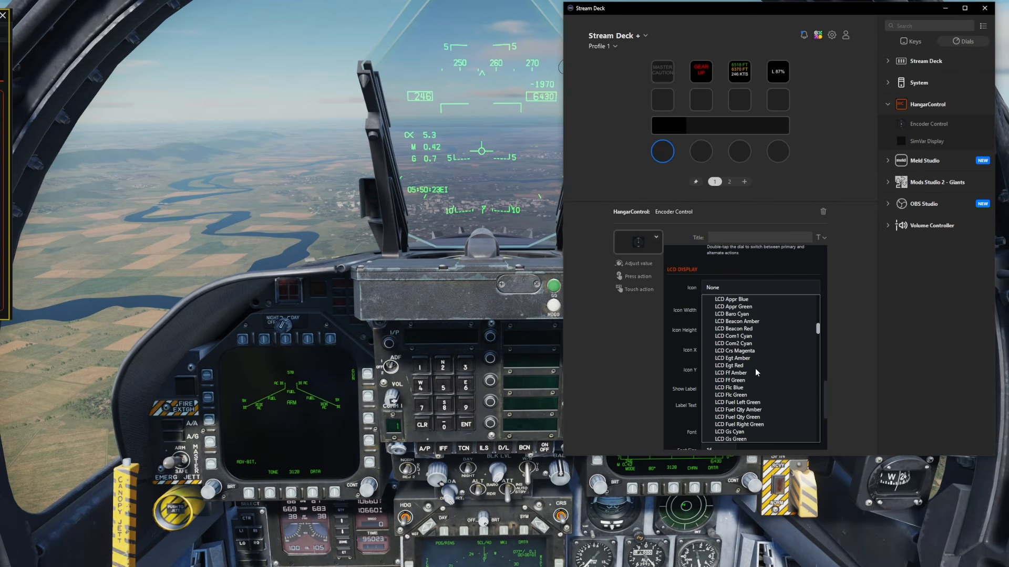
scroll(755, 368, "down", 10)
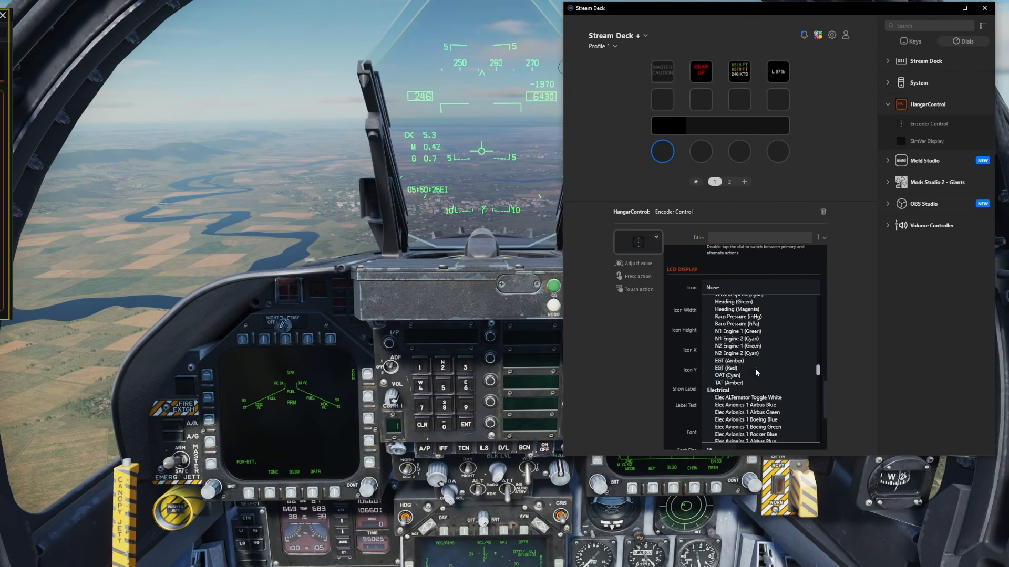
scroll(755, 368, "down", 10)
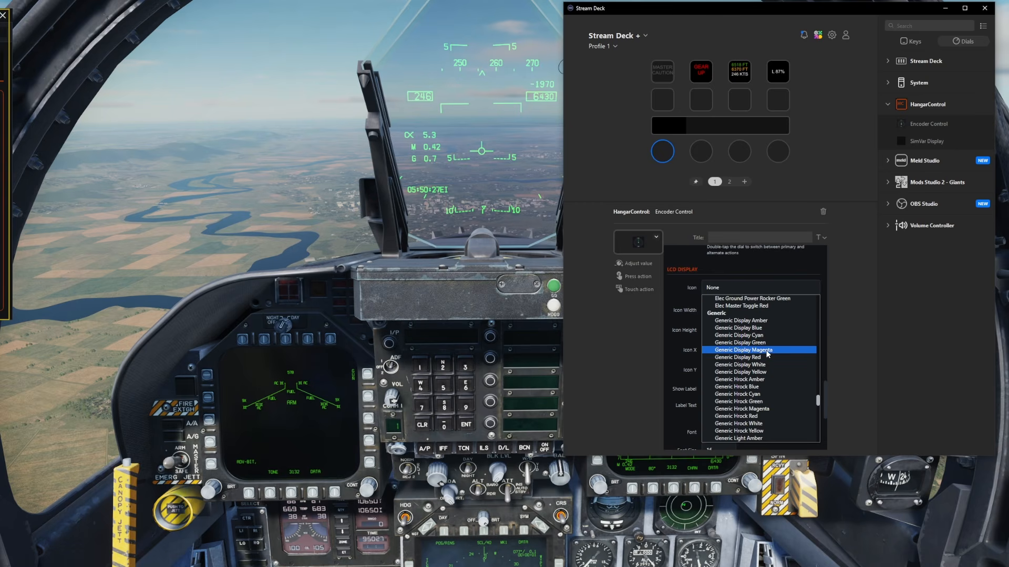
scroll(766, 352, "down", 7)
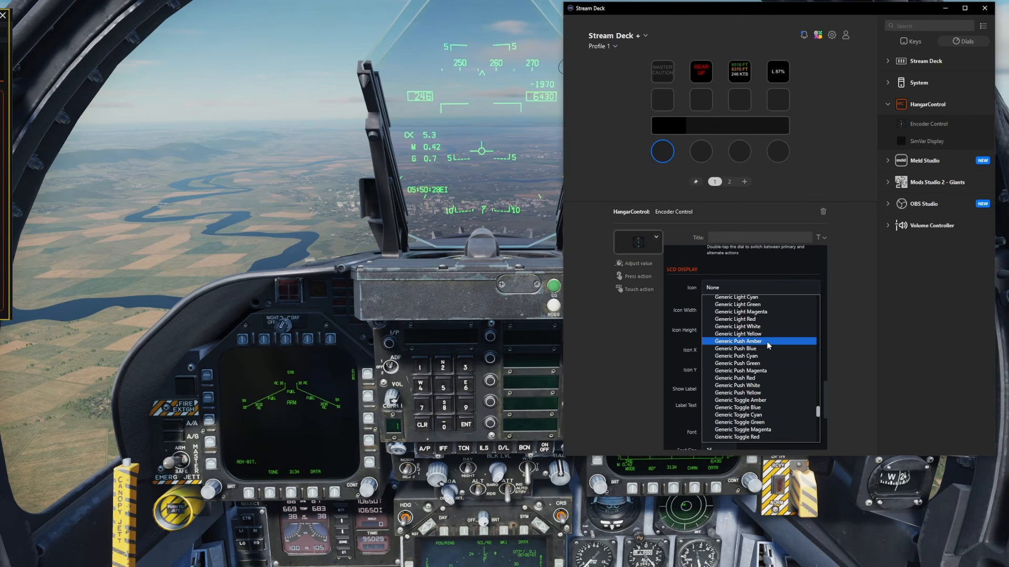
left_click(755, 363)
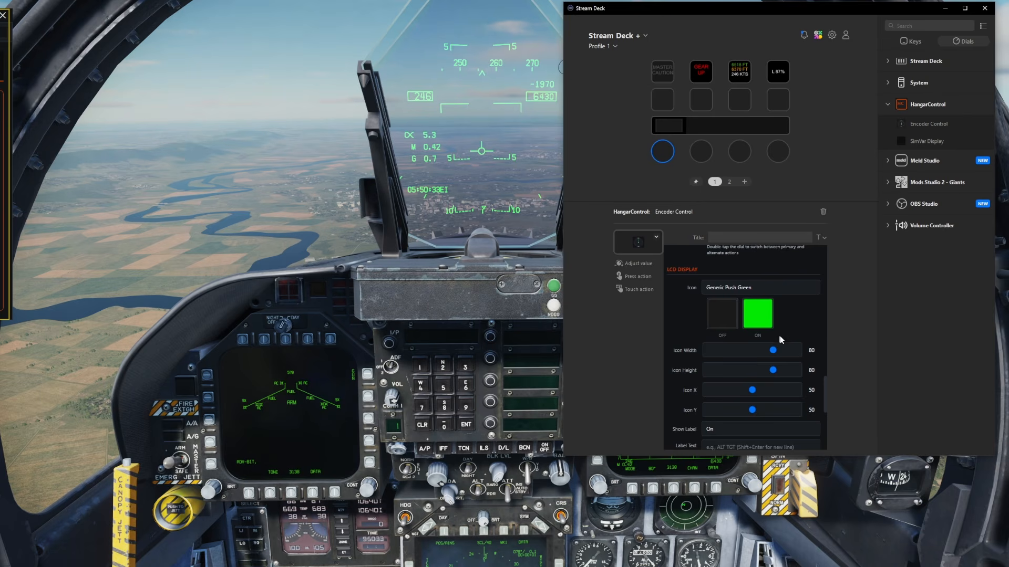
left_click_drag(772, 350, 814, 373)
Enter A/A MODE as the label text of the dial's LCD display
scroll(761, 368, "down", 3)
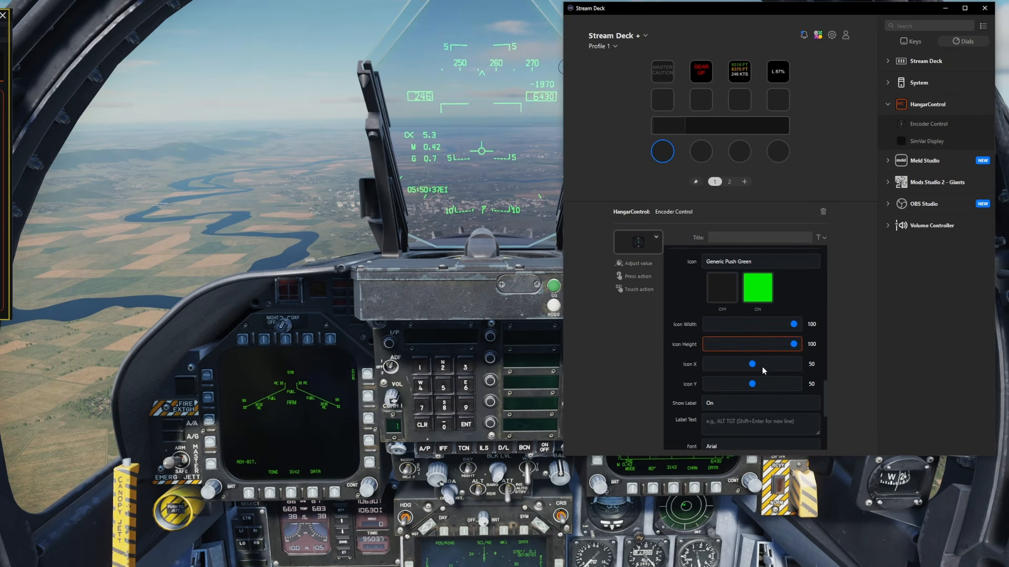
left_click(751, 369)
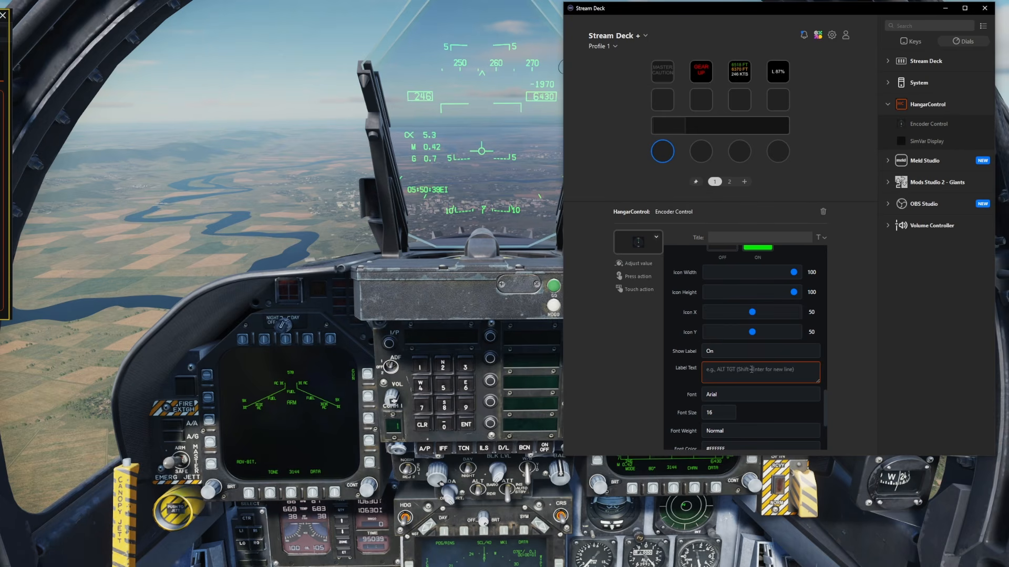
type("A")
type("7")
type("A MODE")
Set the A/A MODE label's font size to 31 and its font weight to Bold
scroll(794, 361, "down", 1)
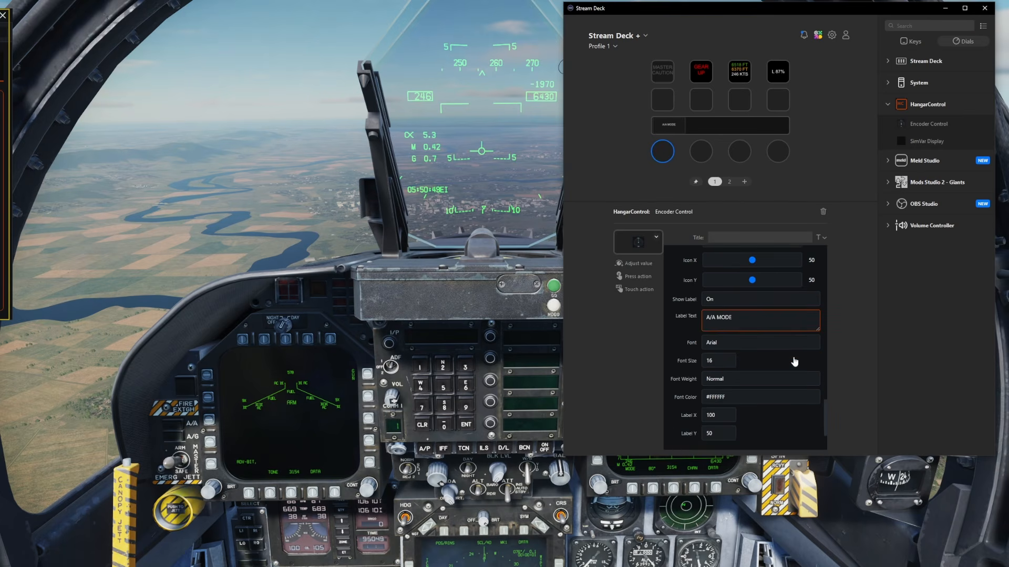
left_click(727, 359)
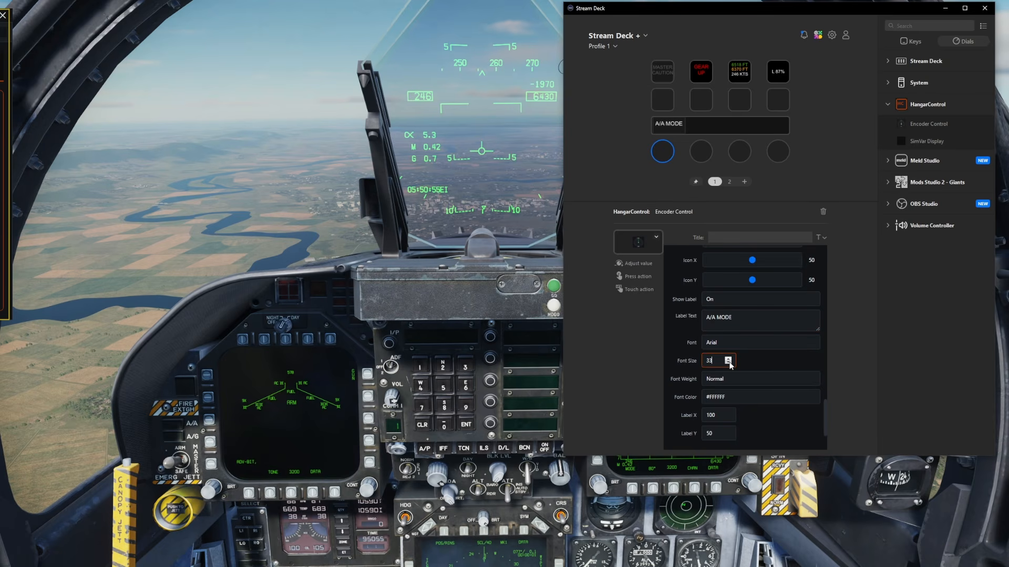
left_click(728, 363)
left_click(734, 382)
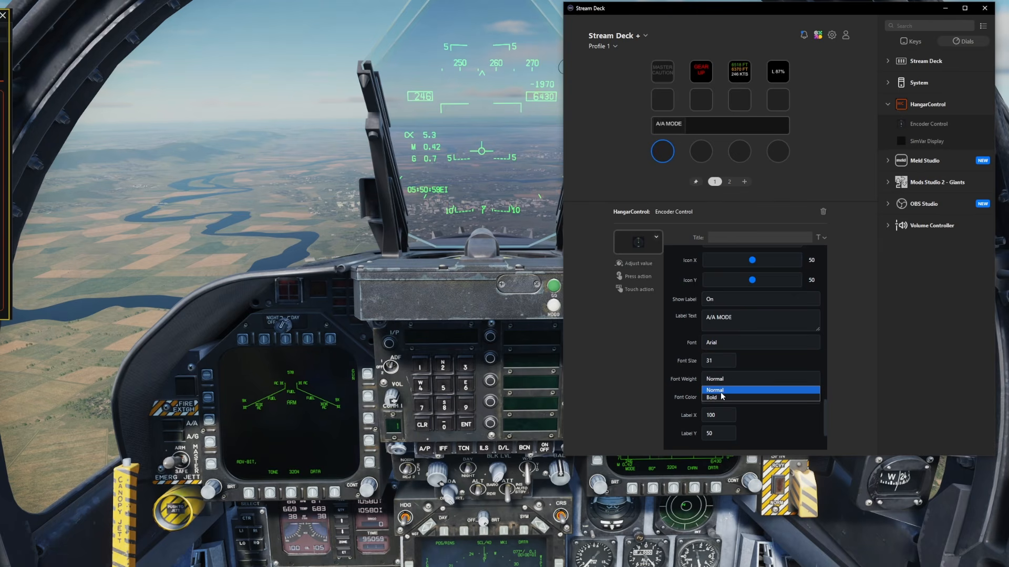
left_click(722, 397)
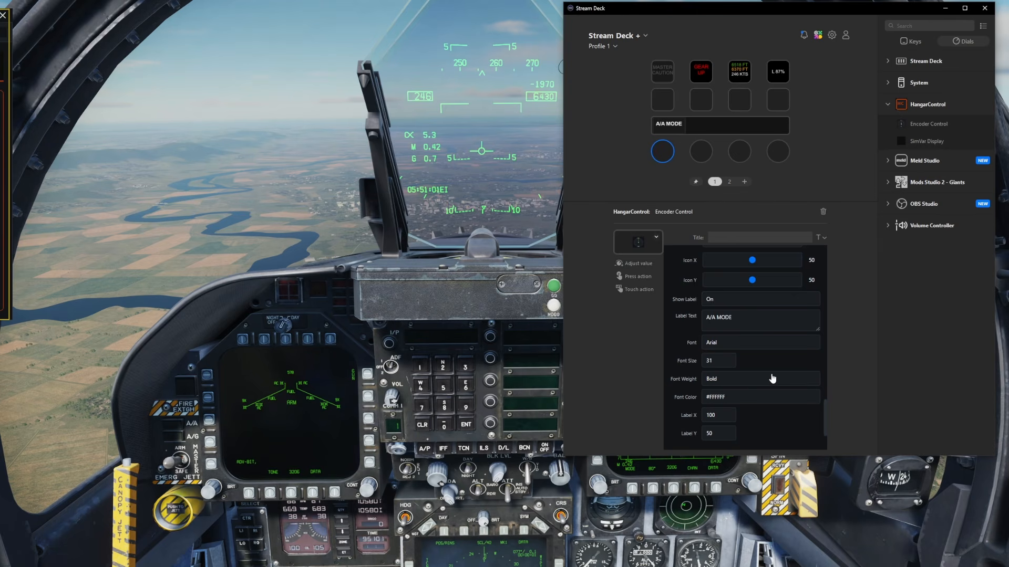
scroll(772, 379, "down", 2)
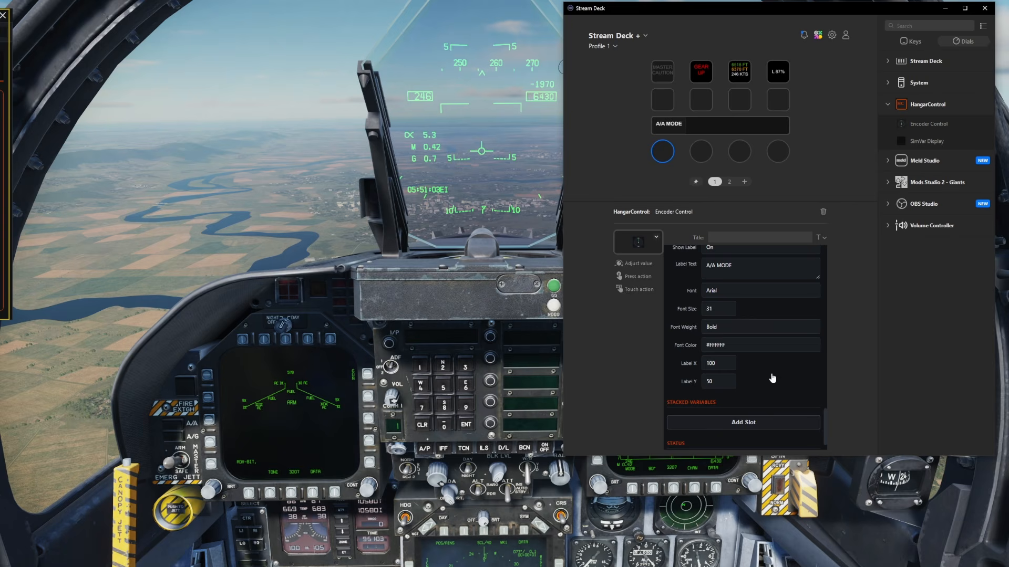
Copy the A/A MODE label's font color code and search Google in Chrome for "#FFFFFF what would red be"
left_click(750, 342)
left_click_drag(733, 345, 675, 344)
key("ctrl+c")
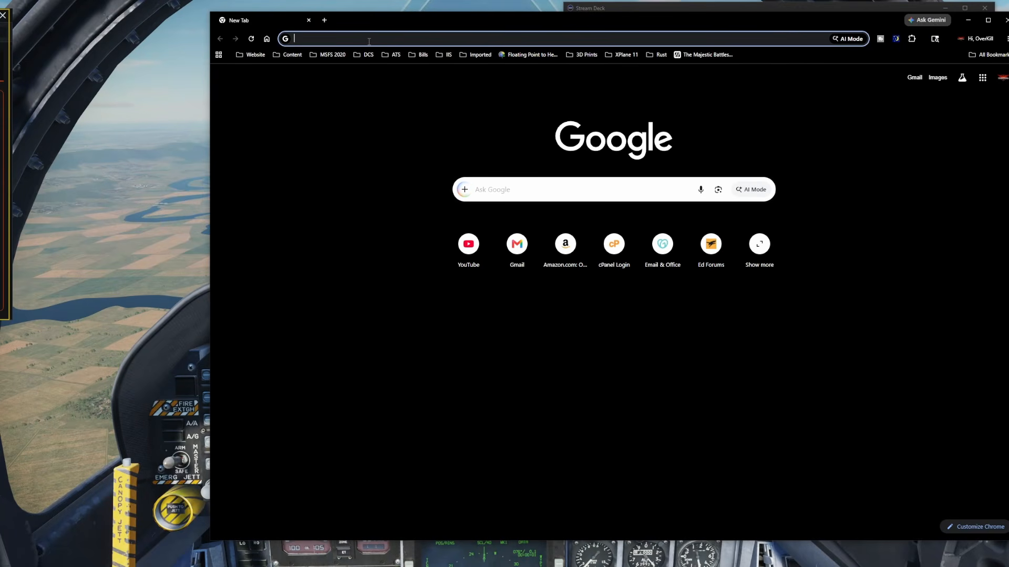
left_click(483, 190)
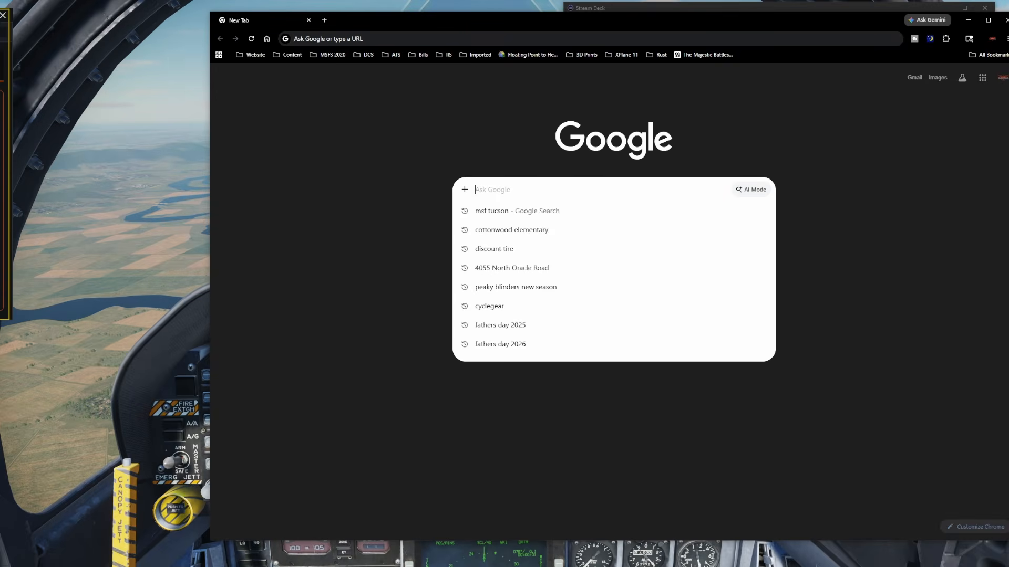
key("ctrl+v")
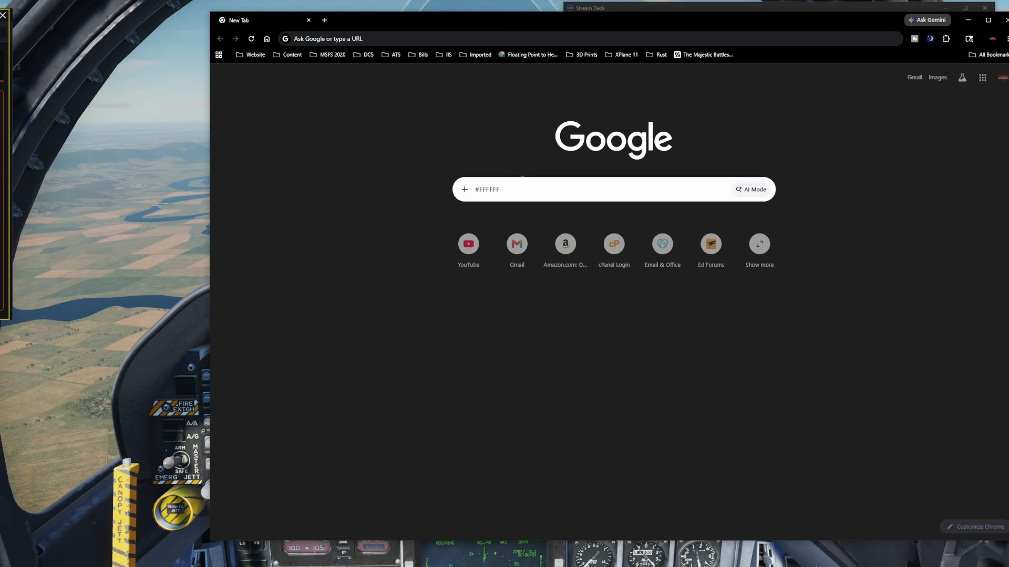
type("what would")
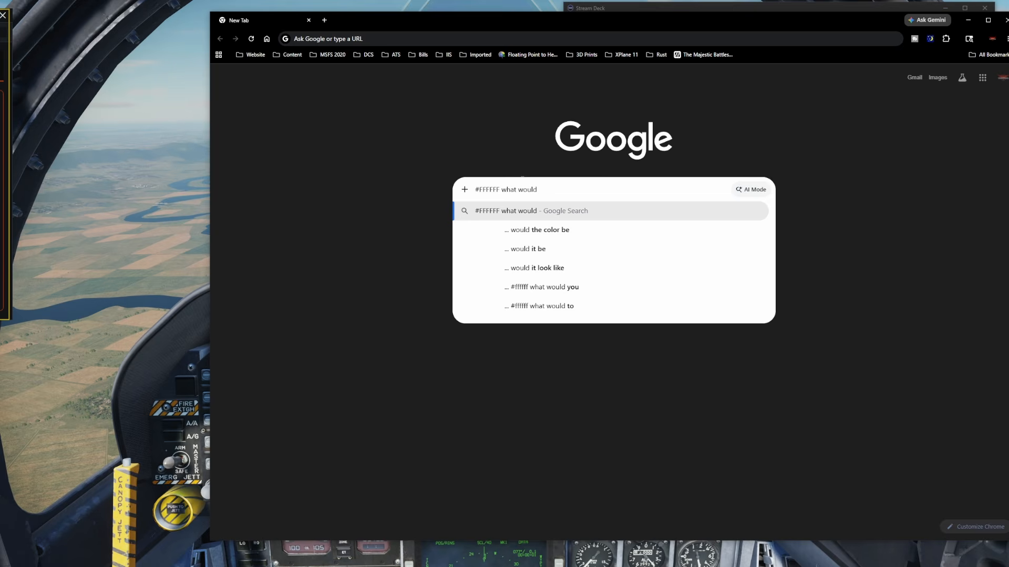
type(" red be")
key("Return")
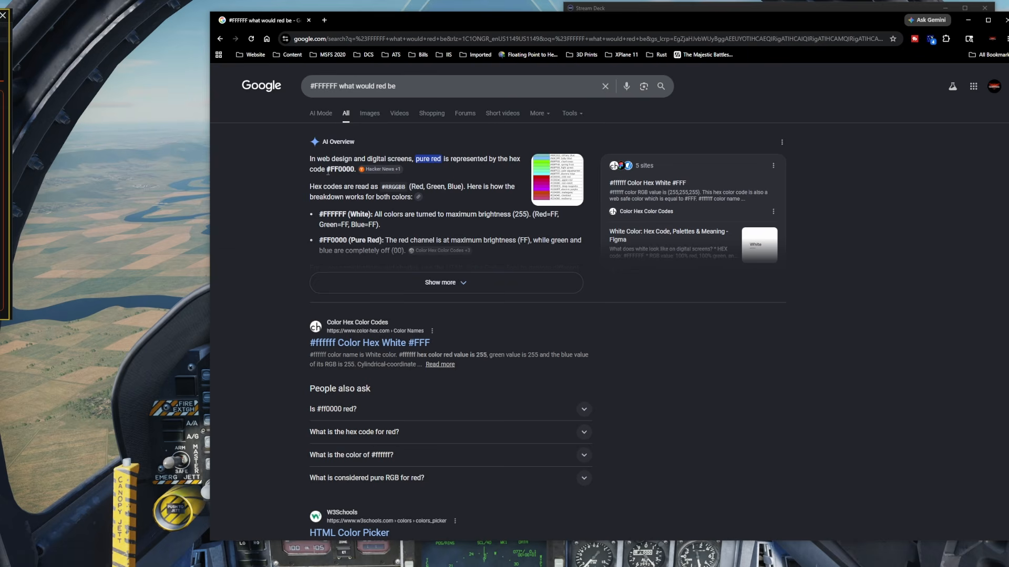
Copy the red hex code #FF0000 from the search answer and set it as the A/A MODE label's font color in Stream Deck
left_click_drag(327, 169, 355, 169)
key("ctrl+c")
left_click(968, 20)
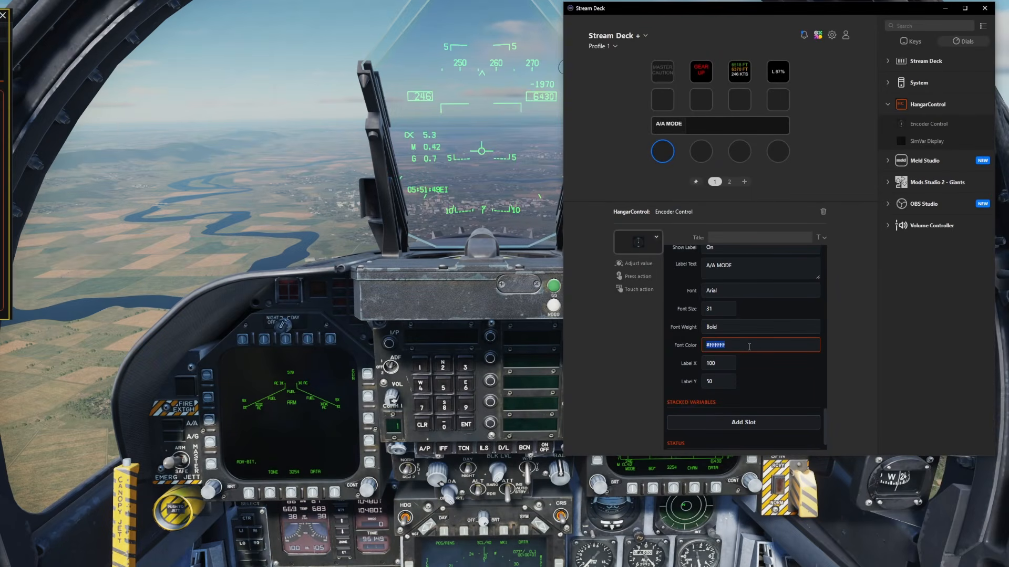
key("ctrl+v")
Open lamps.lua from the FA-18C MainPanel folder in Notepad++ and search for "aa" to locate the Master Arm Control A/A lamp's argument number
scroll(751, 362, "down", 1)
scroll(751, 360, "up", 10)
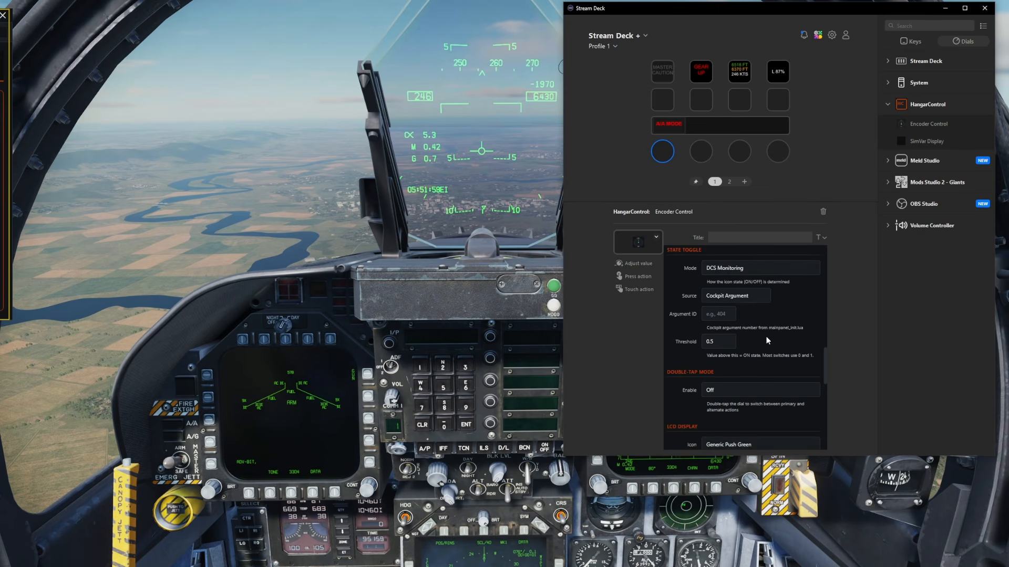
scroll(766, 336, "up", 1)
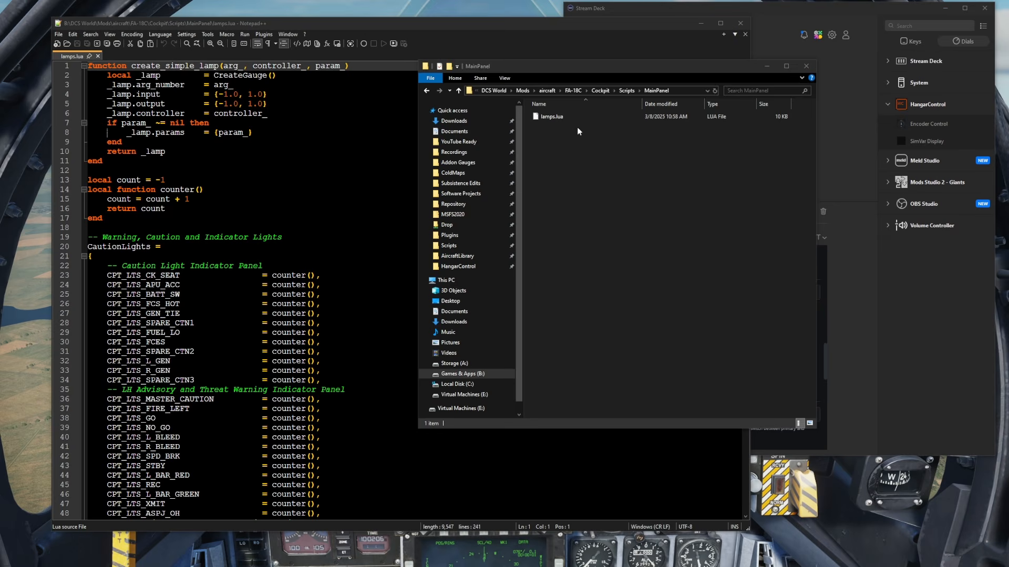
double_click(562, 118)
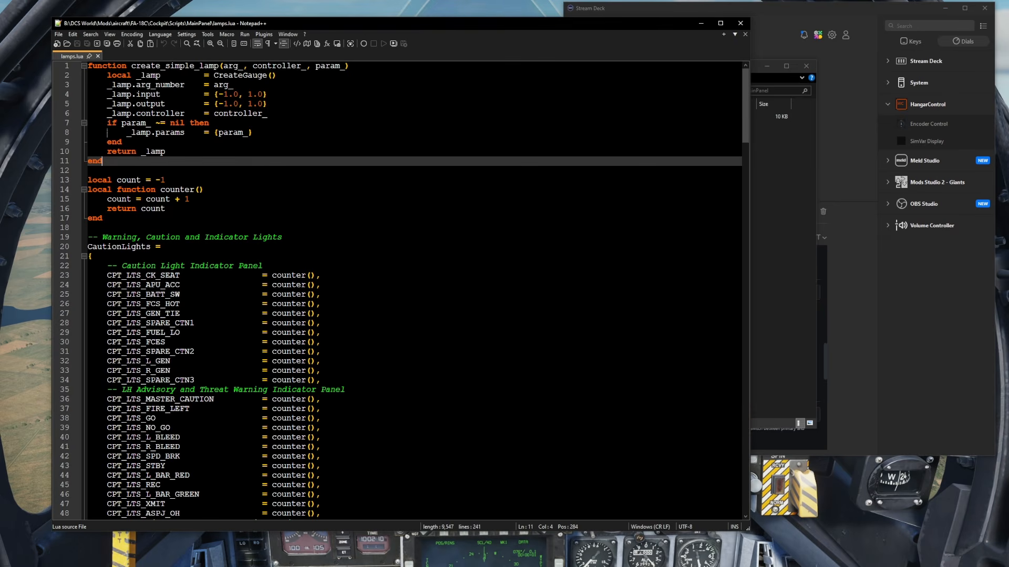
key("ctrl+f")
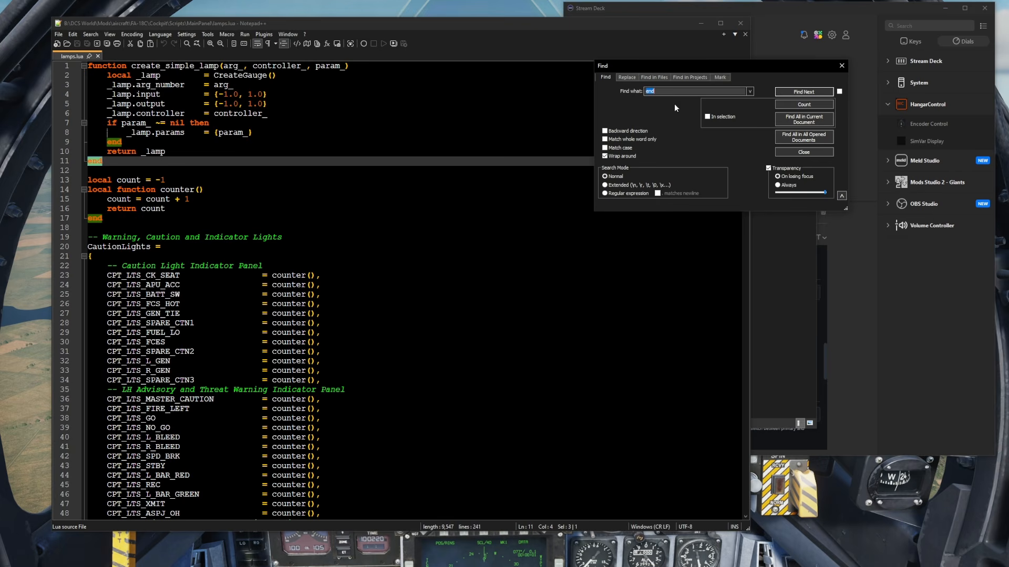
type("aa")
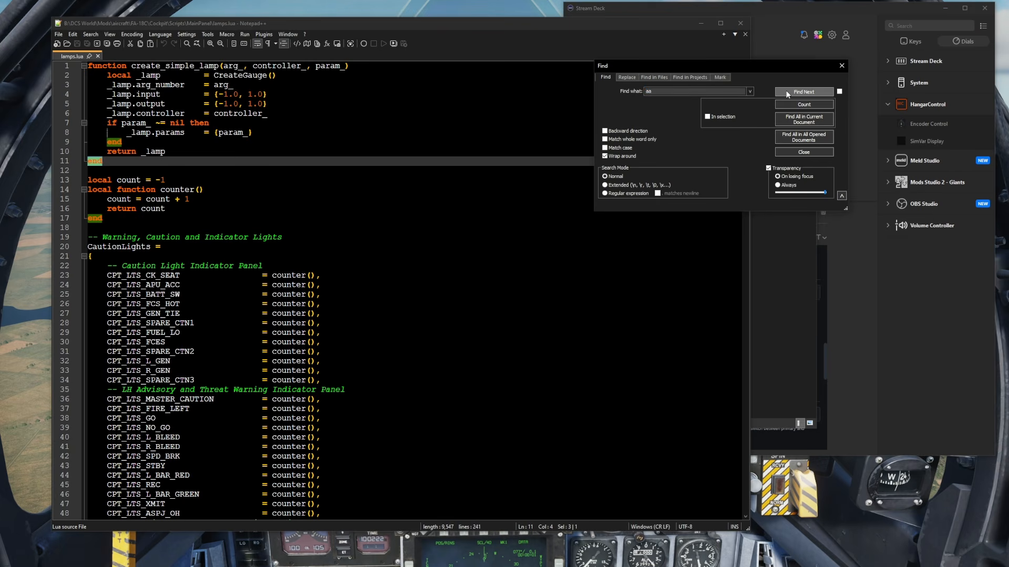
left_click(787, 93)
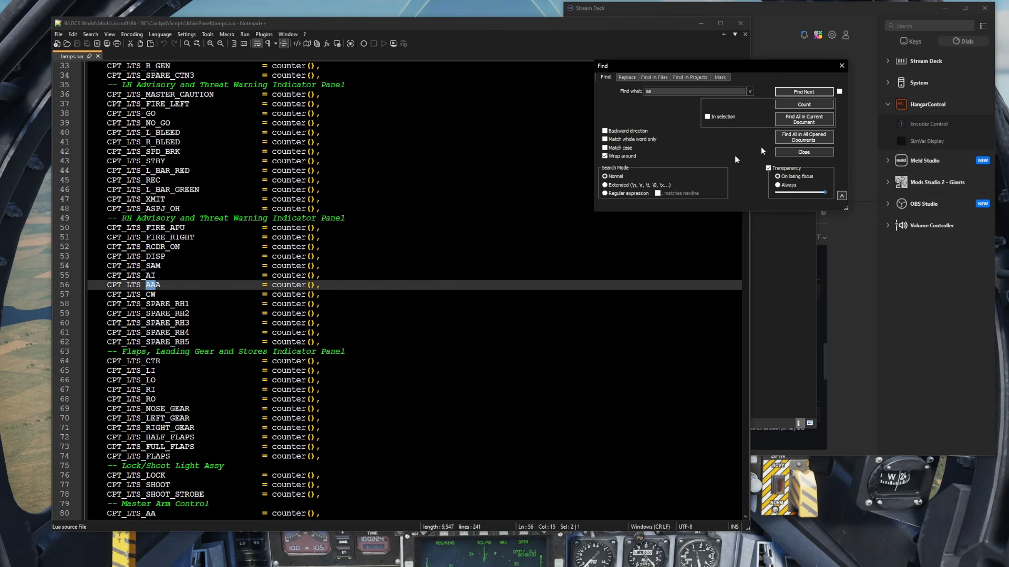
left_click(799, 92)
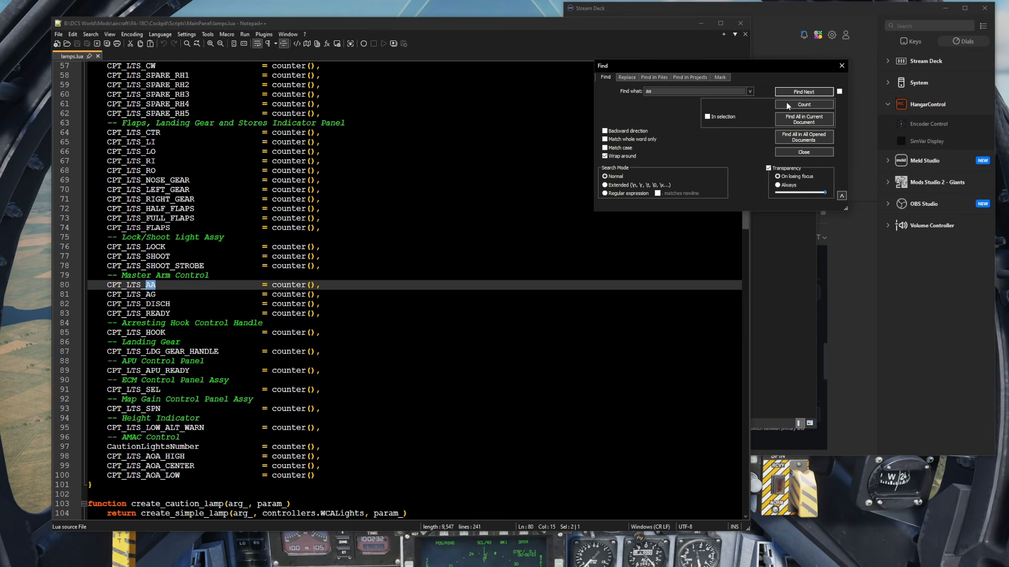
left_click(799, 93)
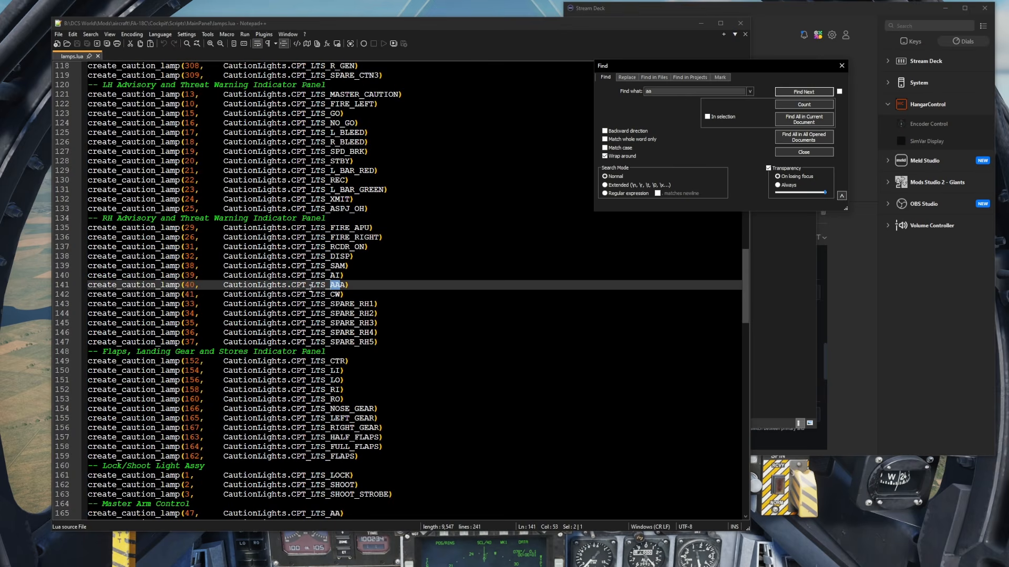
left_click(803, 92)
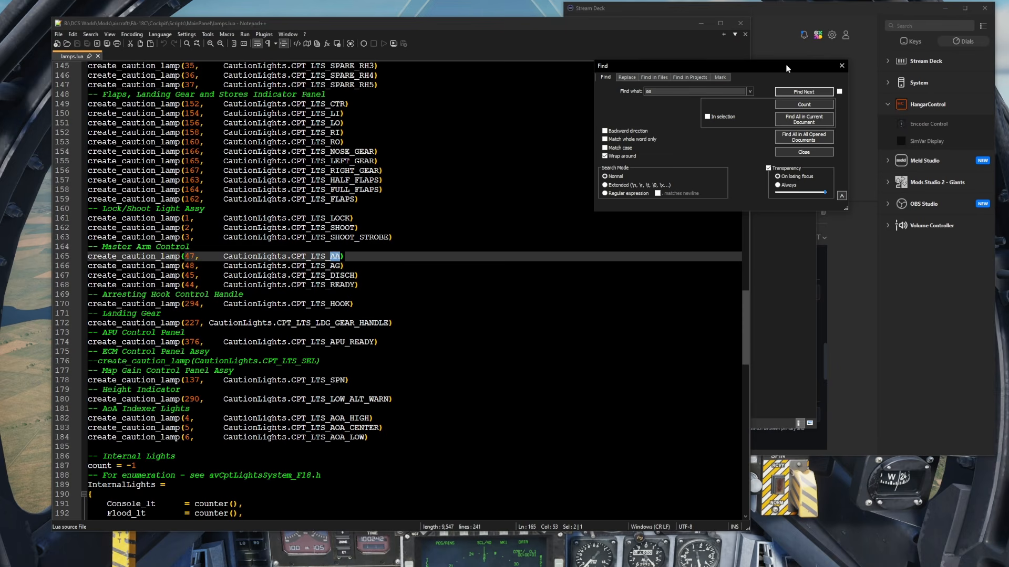
Return to the dial's settings in Stream Deck and set the state toggle's cockpit Argument ID to 47
left_click(788, 35)
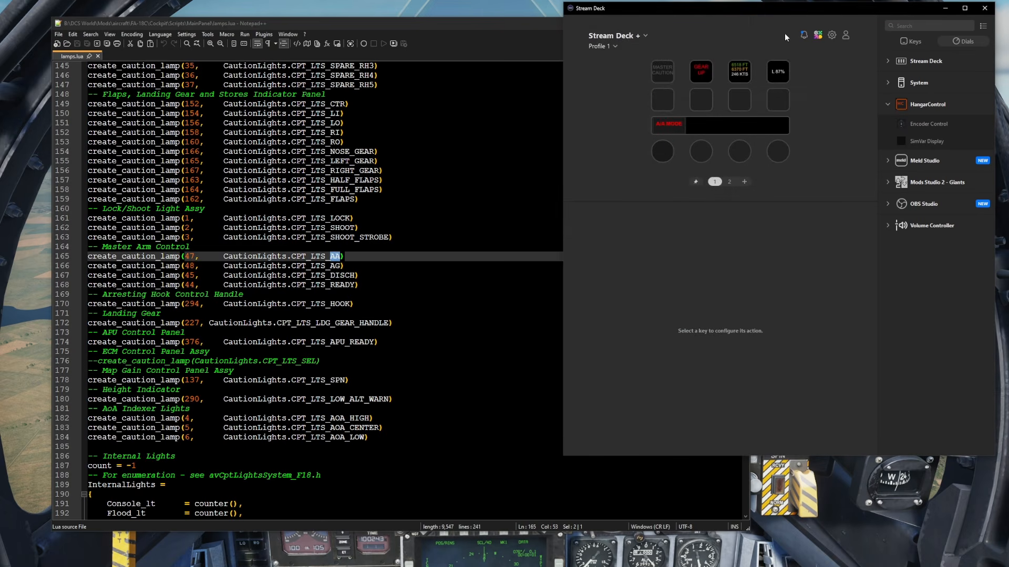
left_click(657, 152)
scroll(758, 325, "down", 8)
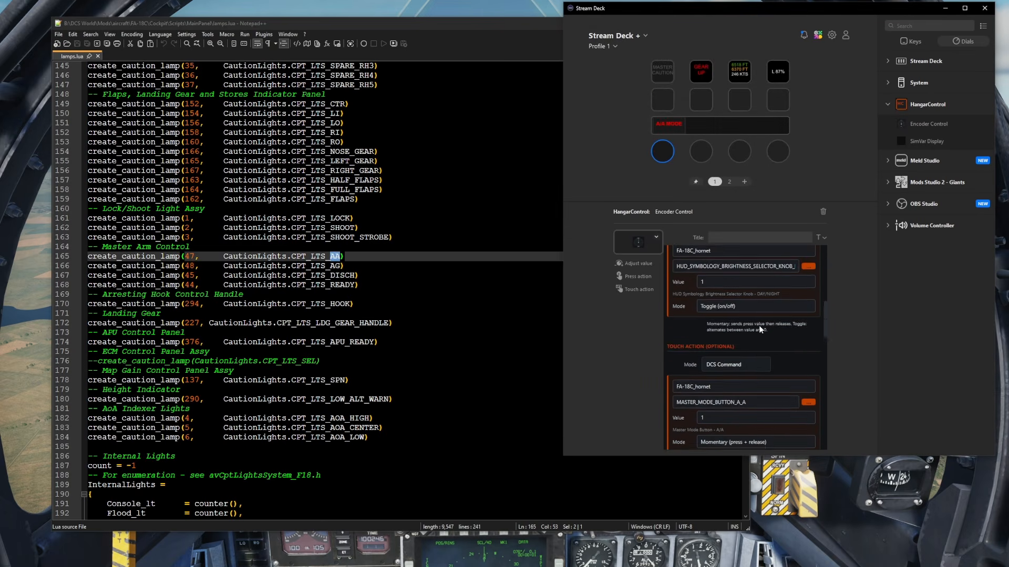
scroll(757, 324, "down", 5)
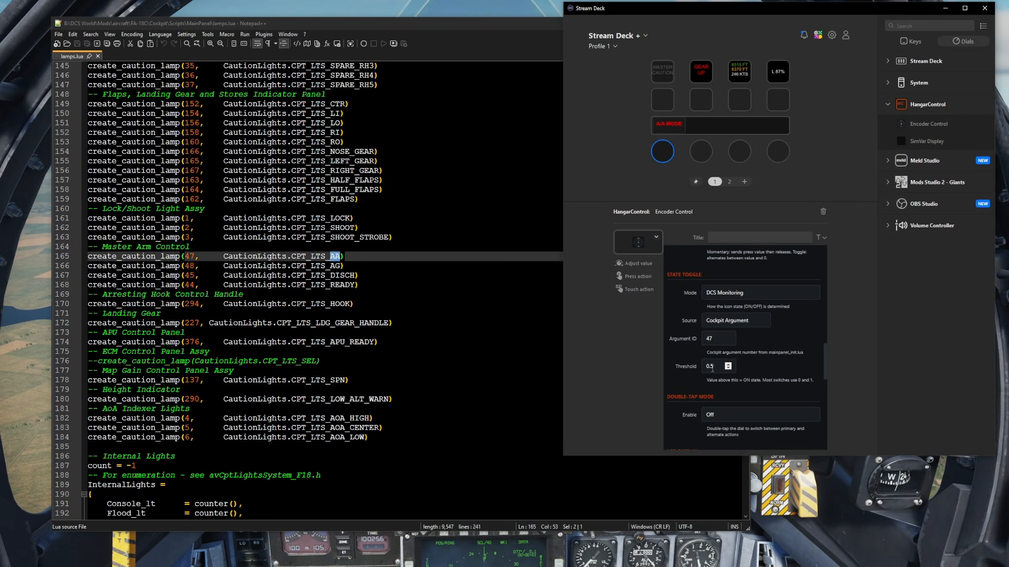
scroll(726, 369, "down", 2)
scroll(726, 368, "down", 1)
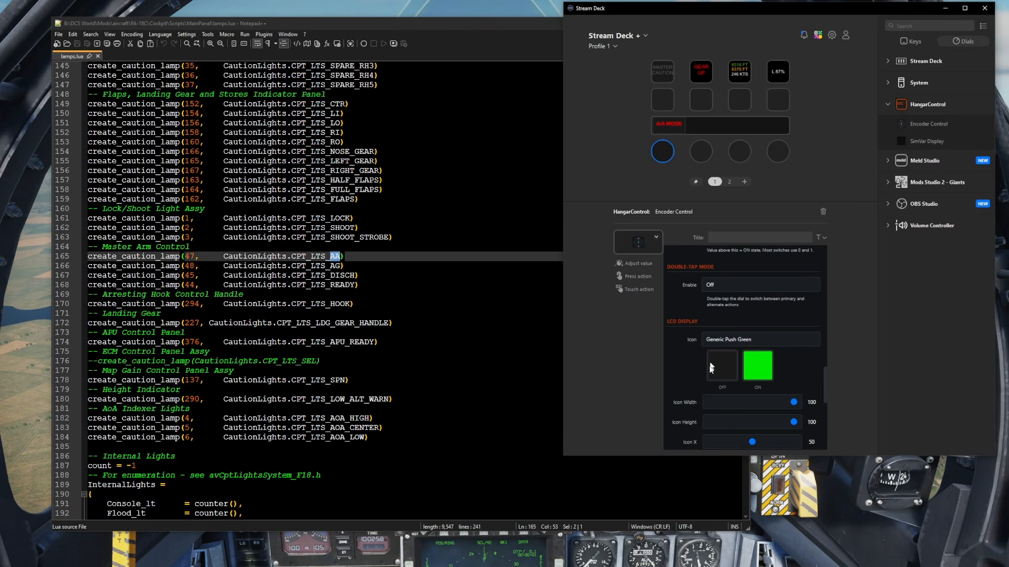
Clear the Notepad++ and MainPanel folder windows away and move the Stream Deck window aside to expose the cockpit
left_click(473, 22)
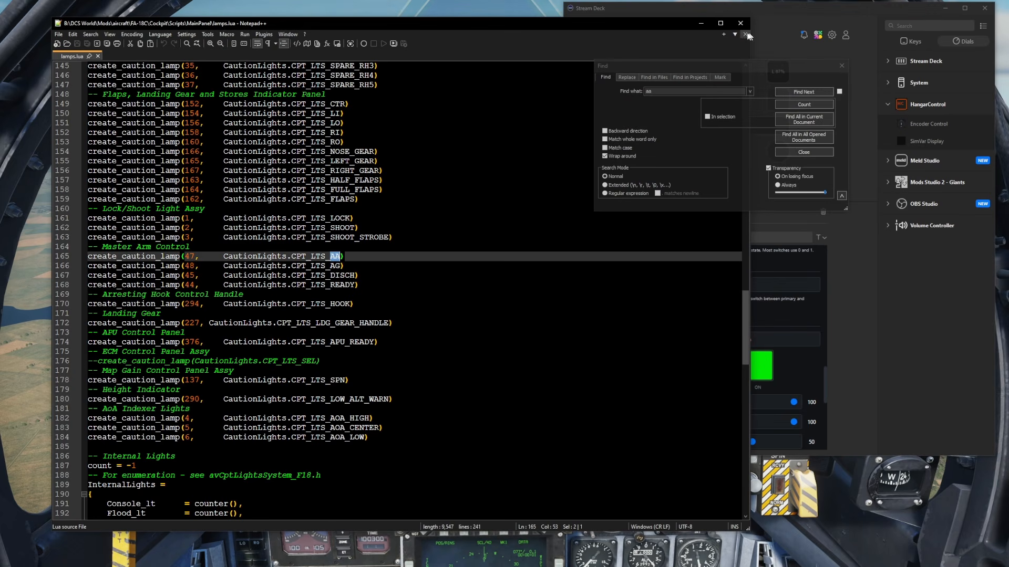
left_click(696, 25)
left_click_drag(798, 16, 925, 6)
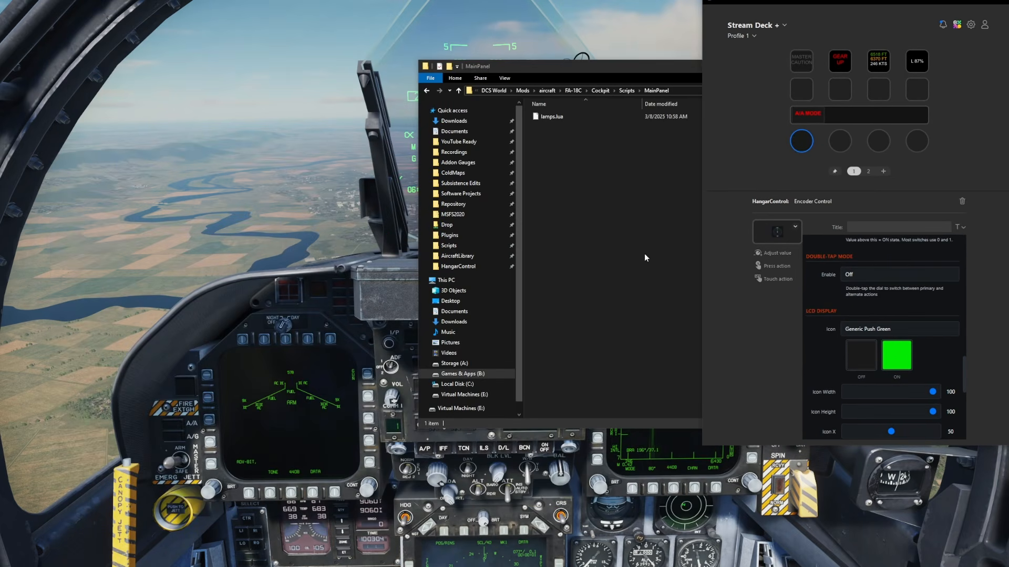
left_click(604, 236)
left_click(772, 67)
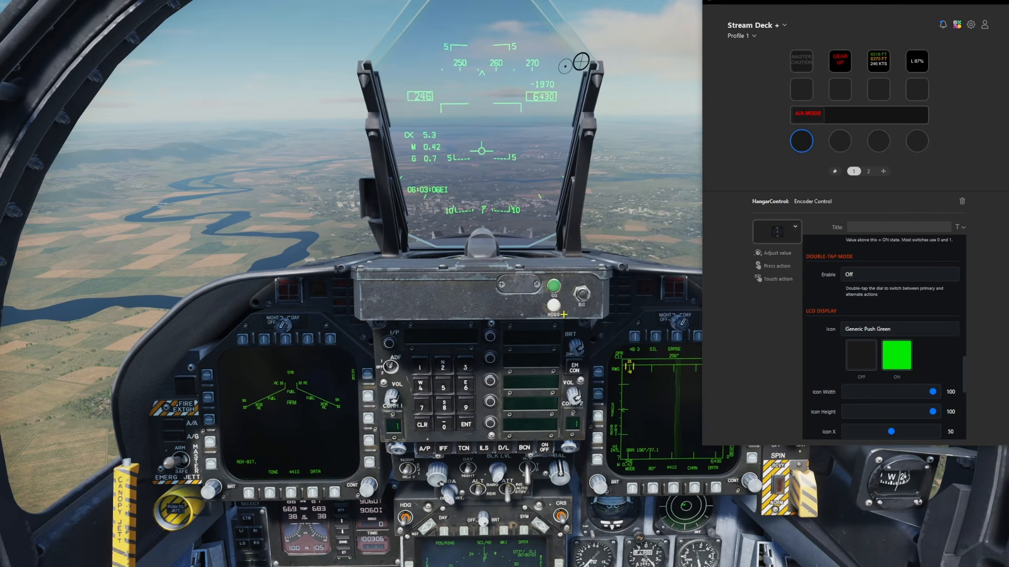